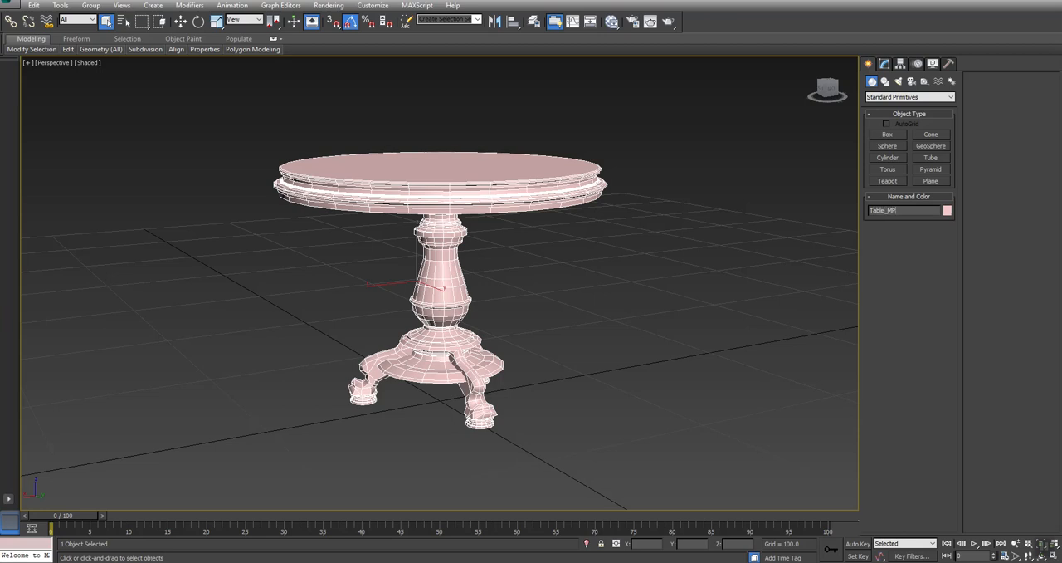
- Clone the selected table as an independent copy named Table_LP
{"action": "middle_click_drag", "start_coordinate": [496, 292], "coordinate": [517, 292]}
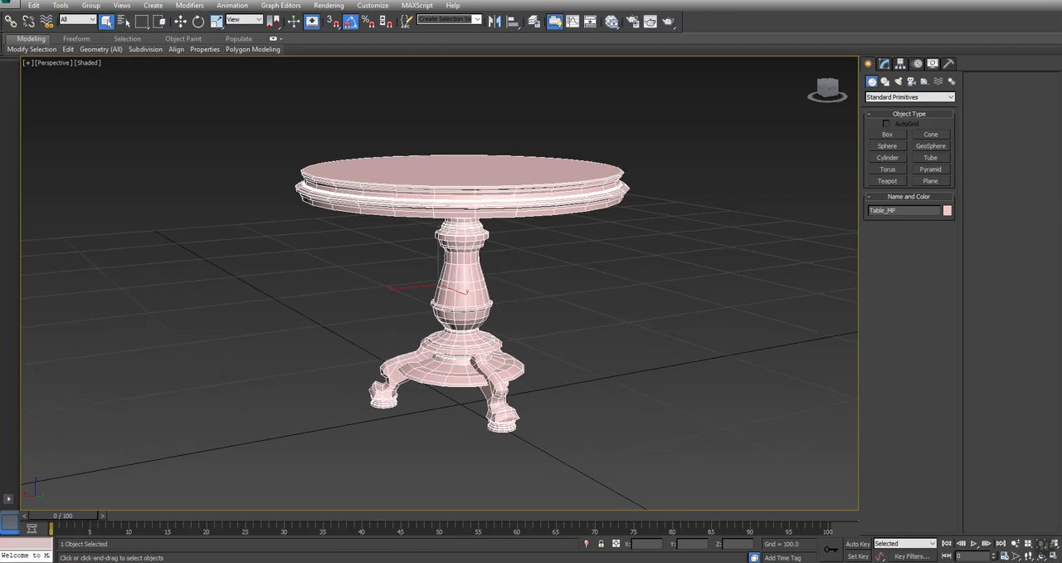
{"action": "left_click", "coordinate": [33, 5]}
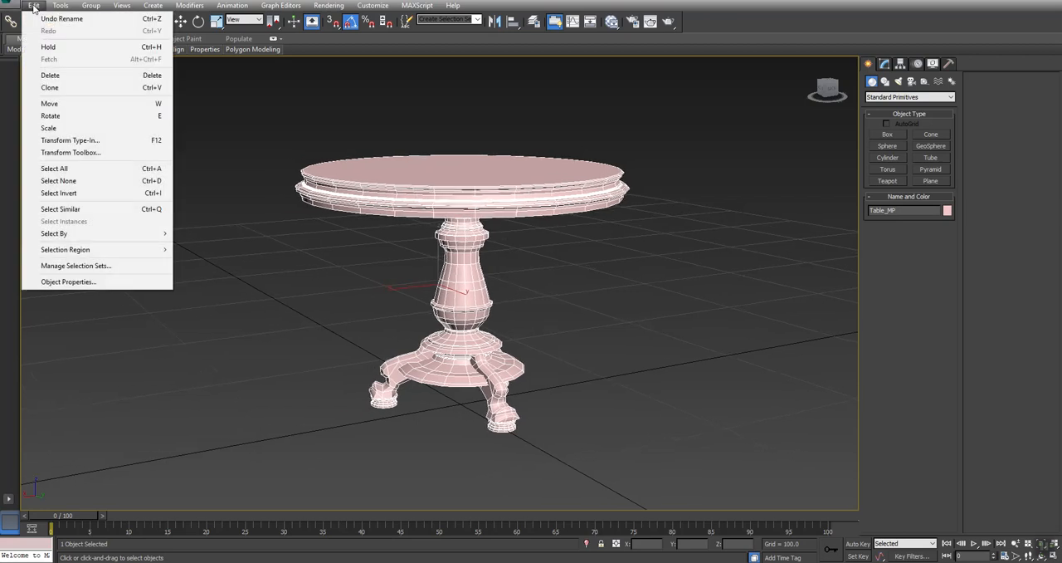
{"action": "left_click", "coordinate": [52, 87]}
{"action": "left_click_drag", "start_coordinate": [498, 302], "coordinate": [586, 303]}
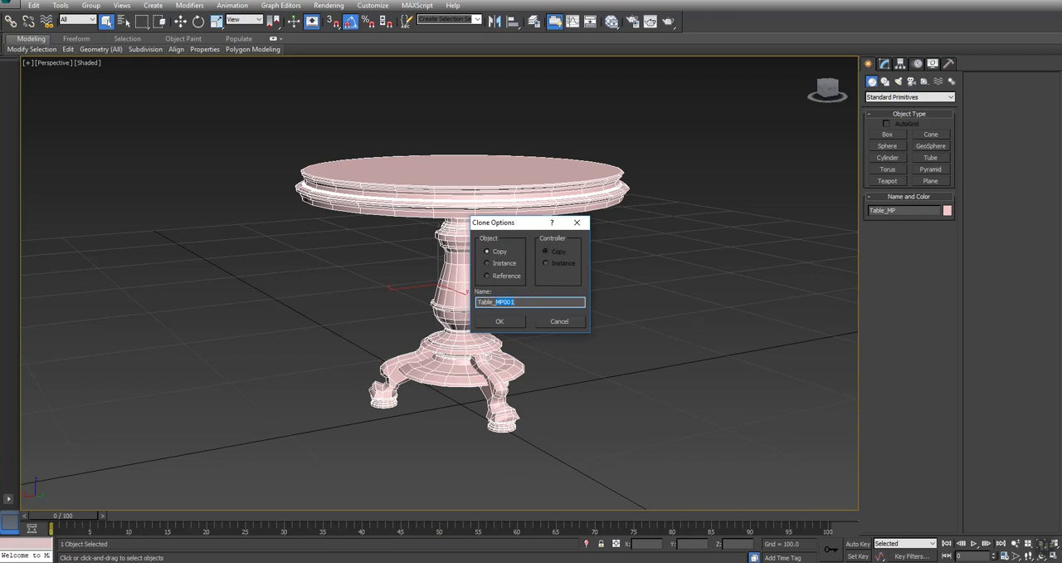
{"action": "left_click", "coordinate": [499, 322]}
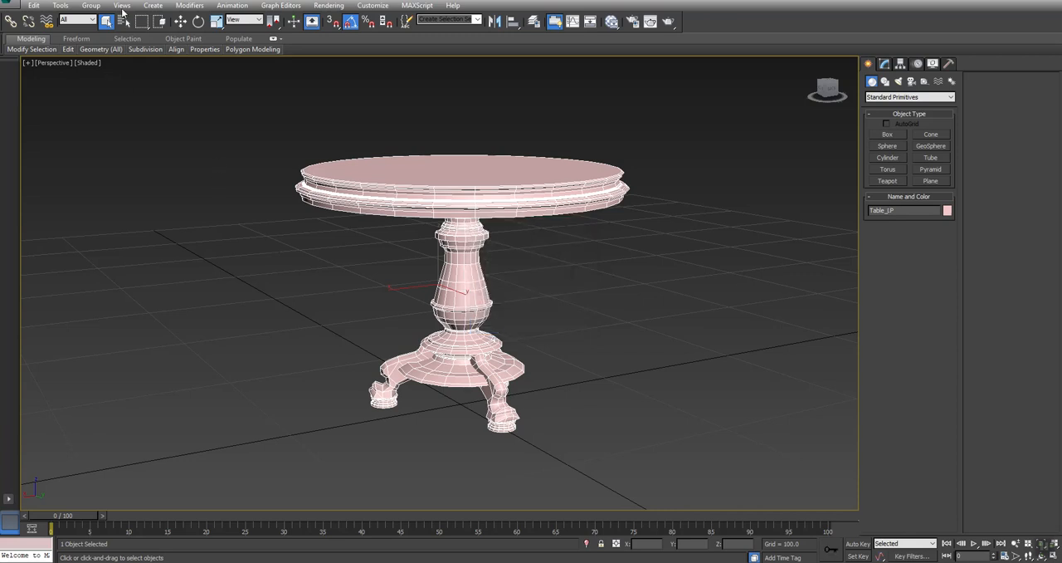
- Hide every object except the Table_LP copy
{"action": "right_click", "coordinate": [143, 136]}
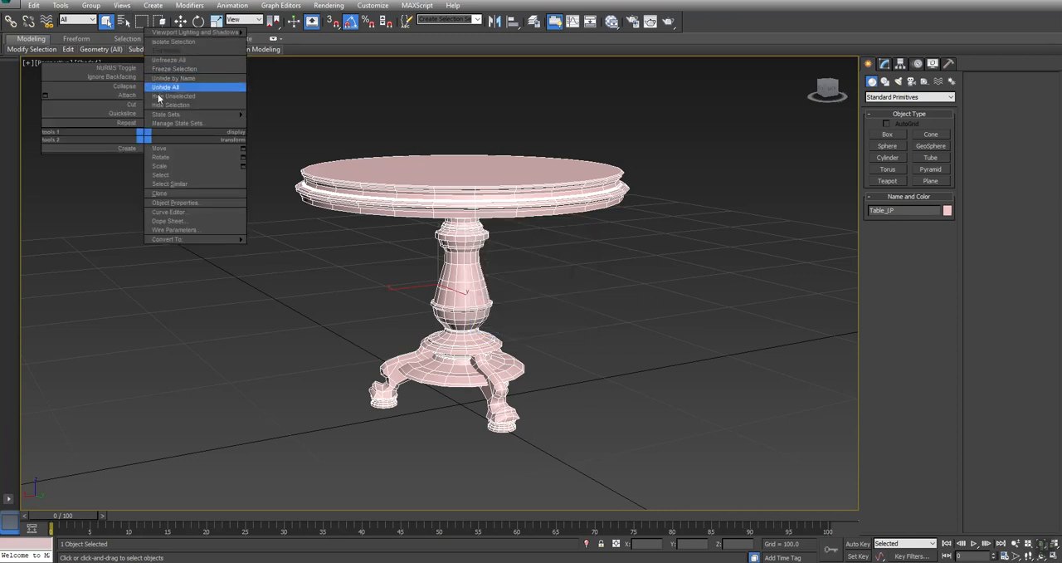
{"action": "left_click", "coordinate": [159, 95]}
{"action": "left_click", "coordinate": [623, 279]}
{"action": "left_click", "coordinate": [478, 179]}
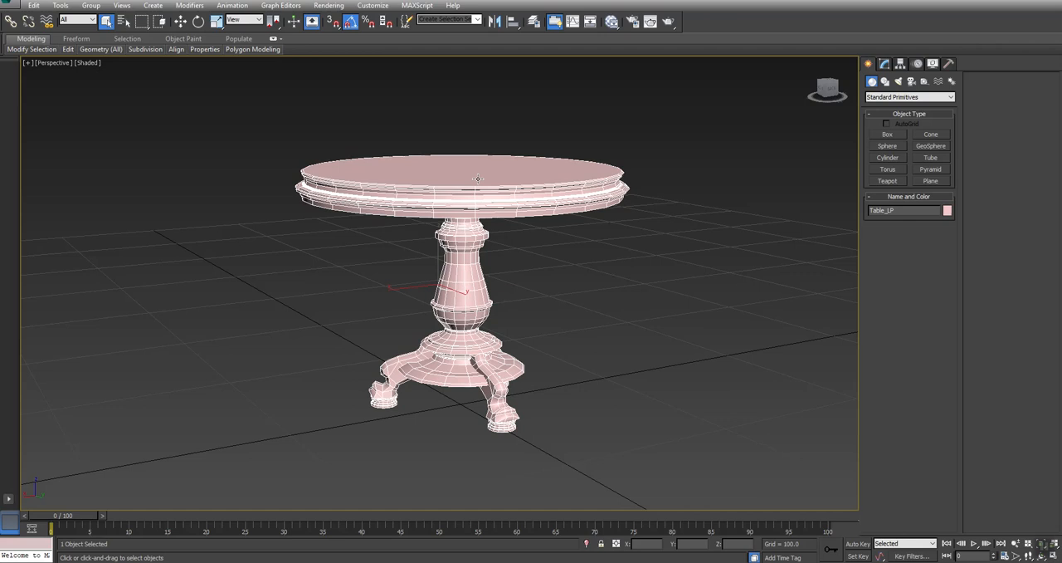
{"action": "middle_click_drag", "start_coordinate": [622, 181], "coordinate": [603, 202]}
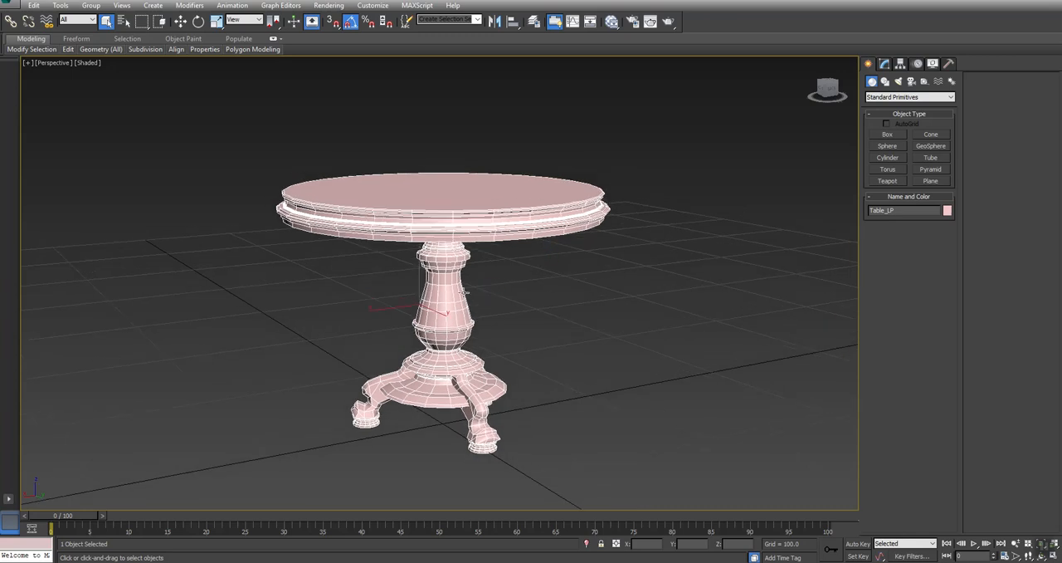
{"action": "scroll", "coordinate": [616, 213], "scroll_direction": "down", "scroll_amount": 3}
{"action": "mouse_move", "coordinate": [615, 213]}
{"action": "middle_mouse_down"}
{"action": "mouse_move", "coordinate": [583, 215]}
{"action": "mouse_move", "coordinate": [596, 217]}
{"action": "middle_mouse_up"}
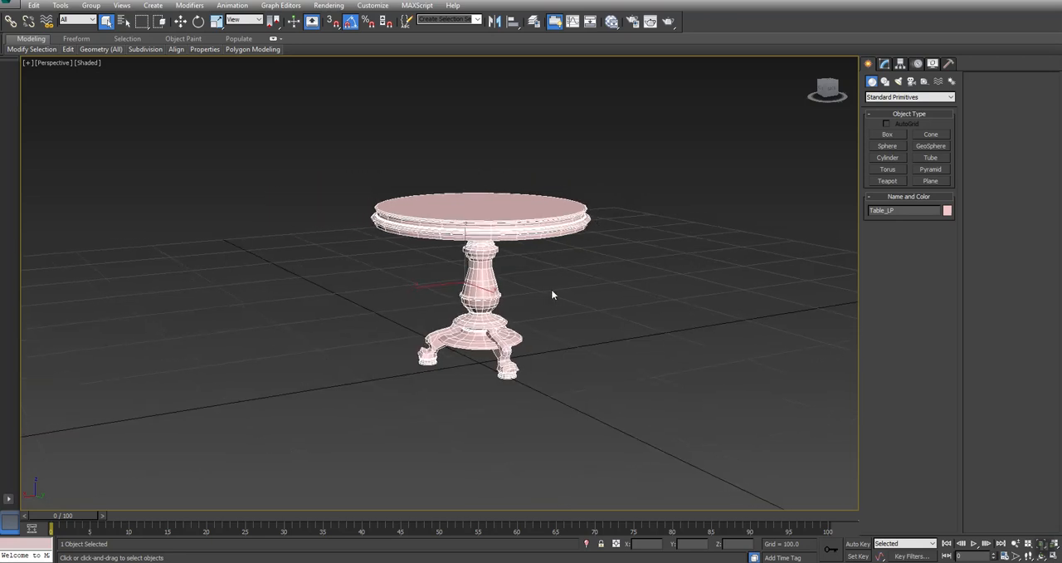
- Switch Table_LP to edge editing and select the horizontal edge loop around the middle of its column
{"action": "left_click", "coordinate": [884, 64]}
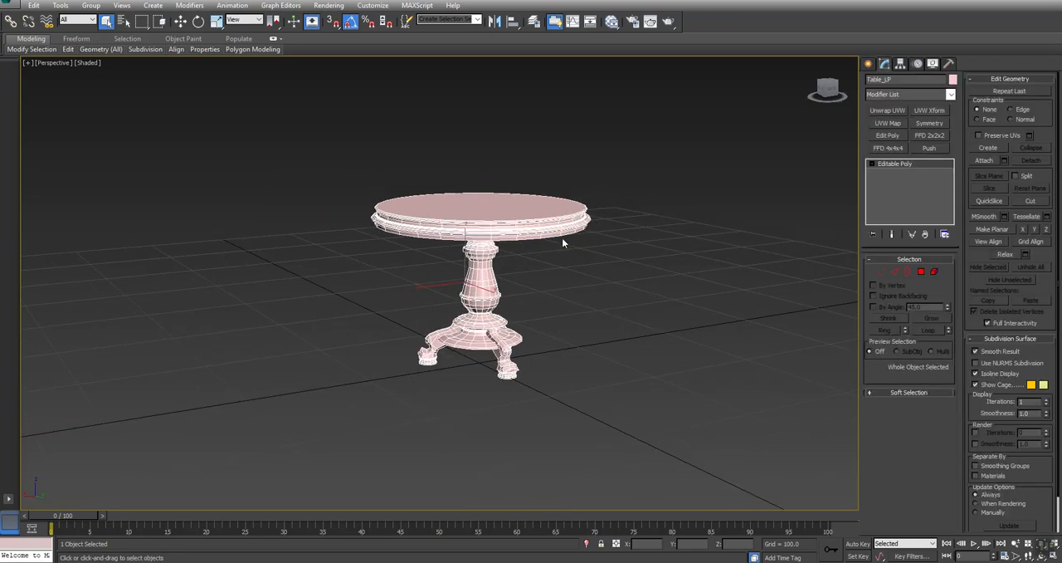
{"action": "middle_click_drag", "start_coordinate": [525, 321], "coordinate": [521, 329]}
{"action": "right_click", "coordinate": [512, 337]}
{"action": "mouse_move", "coordinate": [564, 314]}
{"action": "left_click", "coordinate": [642, 298]}
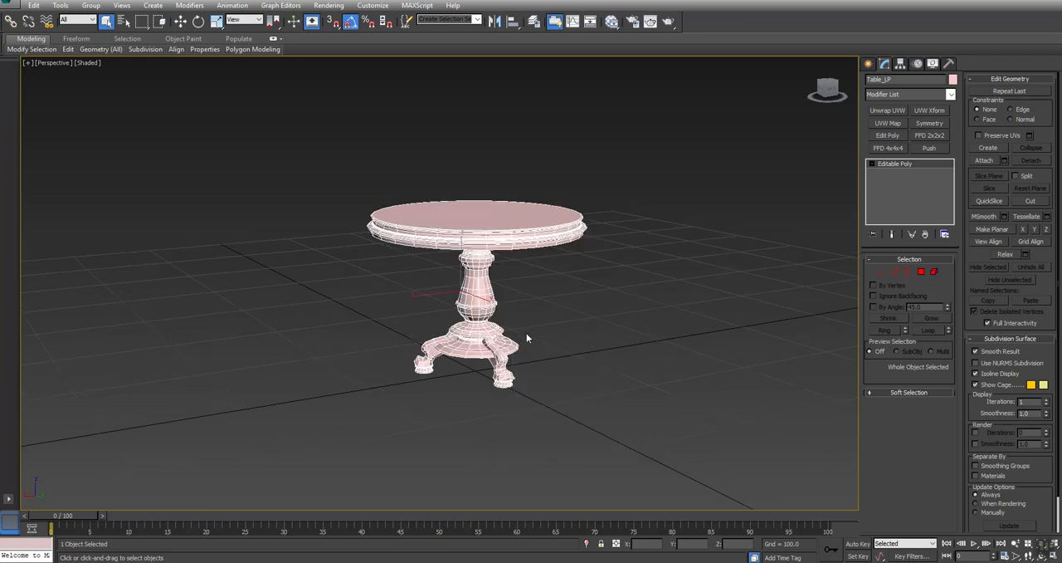
{"action": "scroll", "coordinate": [518, 336], "scroll_direction": "up", "scroll_amount": 5}
{"action": "middle_click_drag", "start_coordinate": [529, 298], "coordinate": [496, 302], "text": "alt"}
{"action": "left_click", "coordinate": [894, 271]}
{"action": "double_click", "coordinate": [418, 197]}
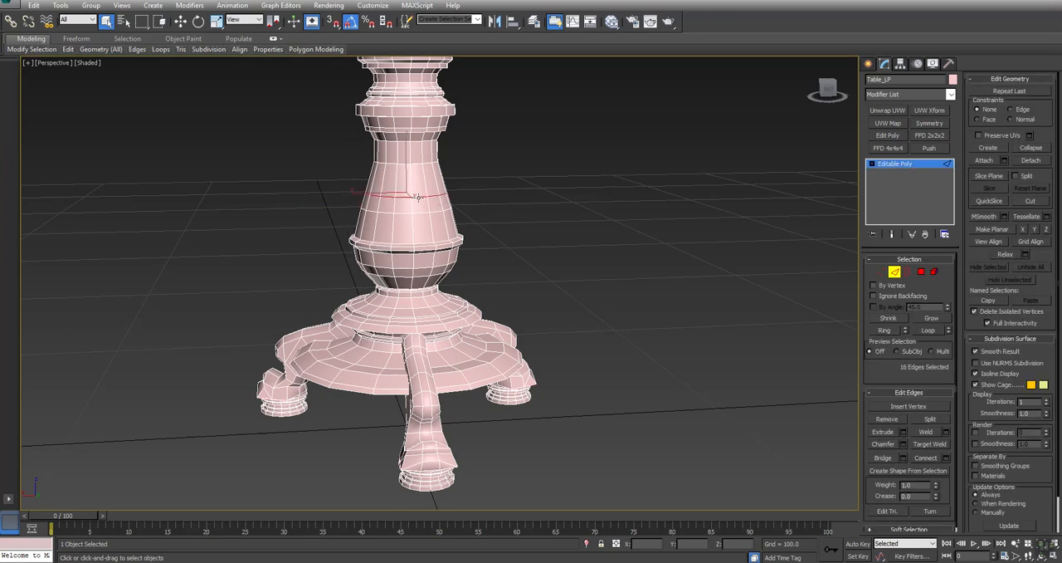
- Examine the mesh density of the column, base, feet and tabletop for loops that can be reduced
{"action": "middle_click_drag", "start_coordinate": [611, 230], "coordinate": [618, 205]}
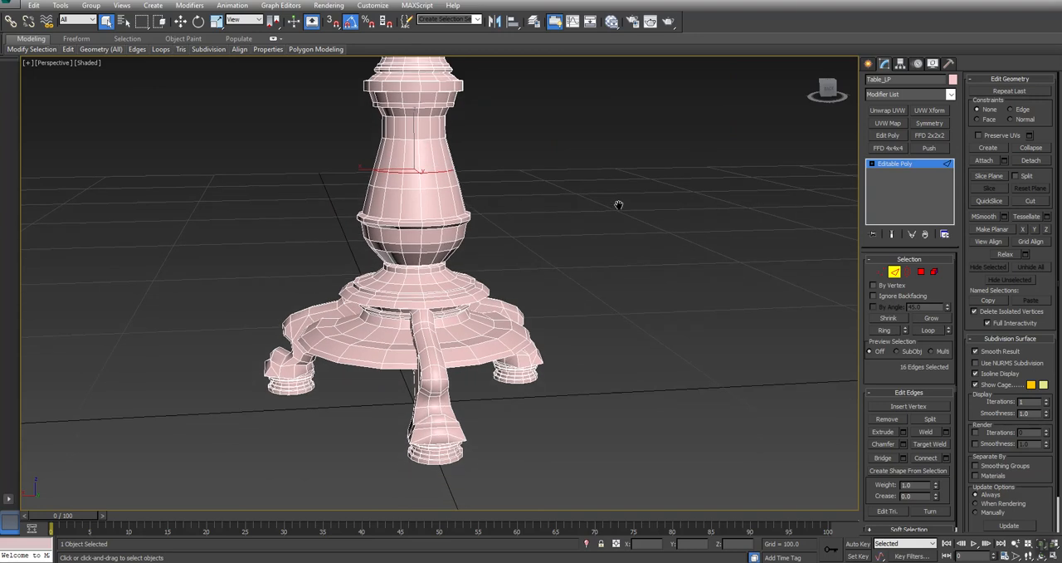
{"action": "middle_click_drag", "start_coordinate": [477, 272], "coordinate": [491, 294], "text": "alt"}
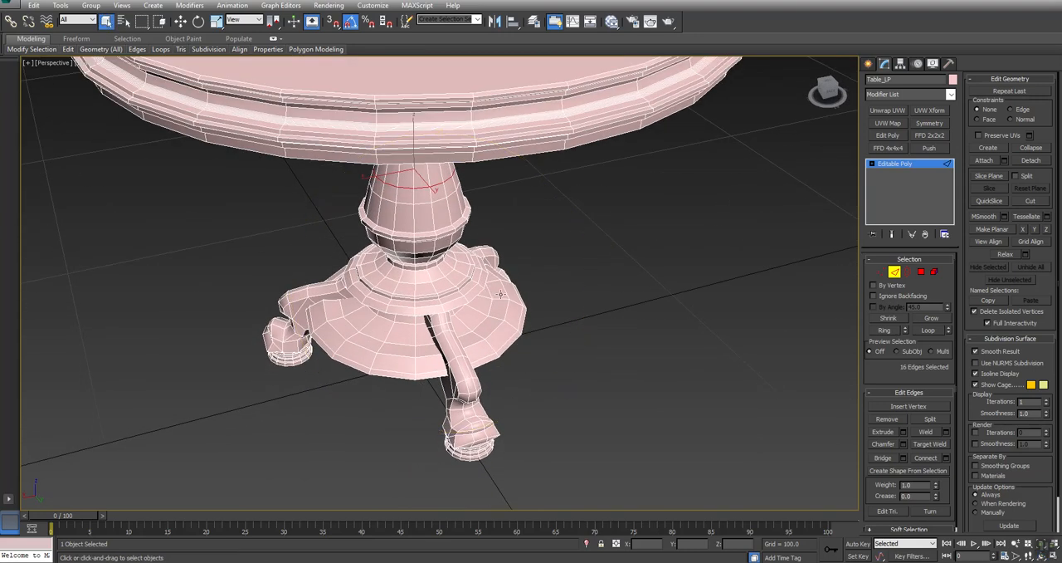
{"action": "key", "text": "alt+z"}
{"action": "left_click_drag", "start_coordinate": [550, 232], "coordinate": [557, 283]}
{"action": "middle_click_drag", "start_coordinate": [613, 221], "coordinate": [570, 298]}
{"action": "middle_click_drag", "start_coordinate": [516, 322], "coordinate": [566, 281], "text": "alt"}
{"action": "scroll", "coordinate": [567, 281], "scroll_direction": "down", "scroll_amount": 3}
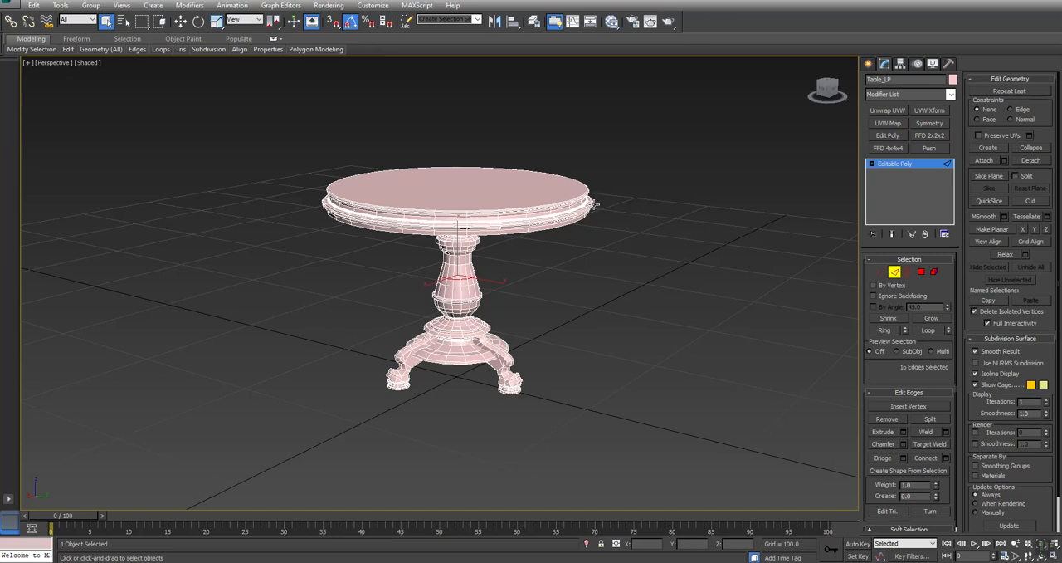
- Remove two horizontal edge loops on the upper column, one on the slope above the wide collar and one below the neck
{"action": "middle_click_drag", "start_coordinate": [505, 277], "coordinate": [484, 237], "text": "ctrl+alt"}
{"action": "middle_click_drag", "start_coordinate": [447, 331], "coordinate": [584, 305]}
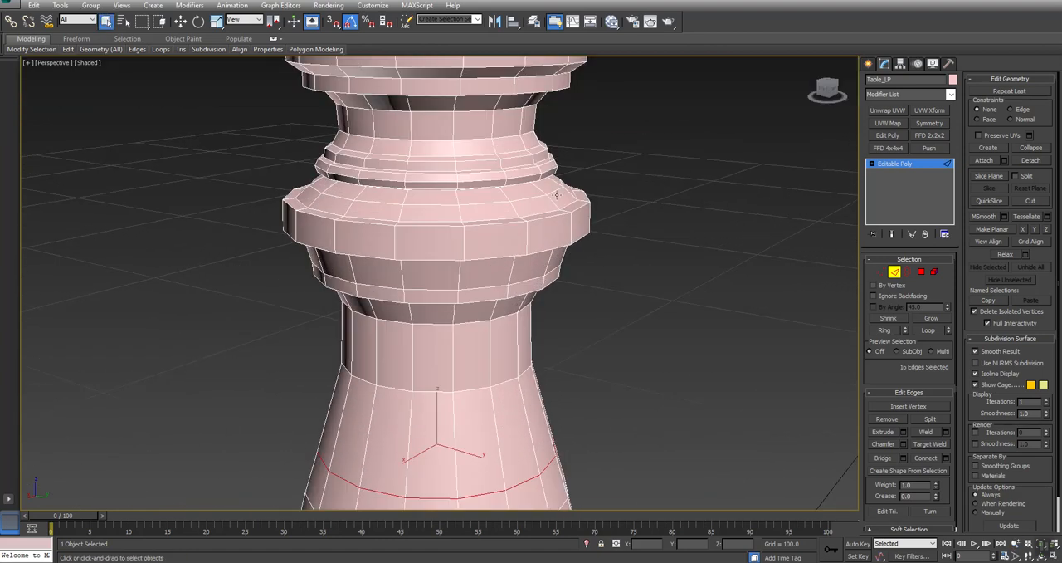
{"action": "left_click", "coordinate": [555, 191]}
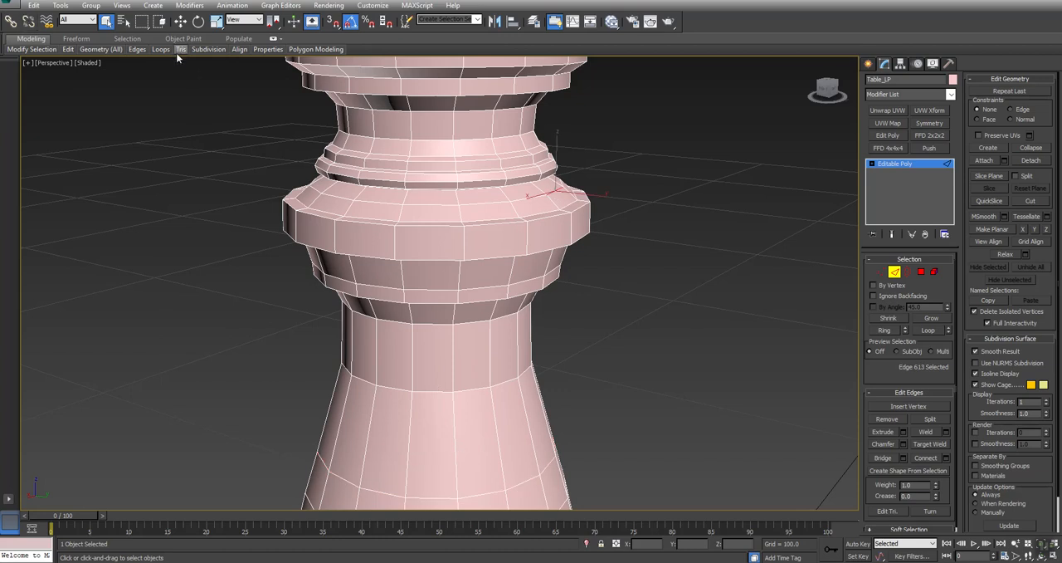
{"action": "mouse_move", "coordinate": [164, 52]}
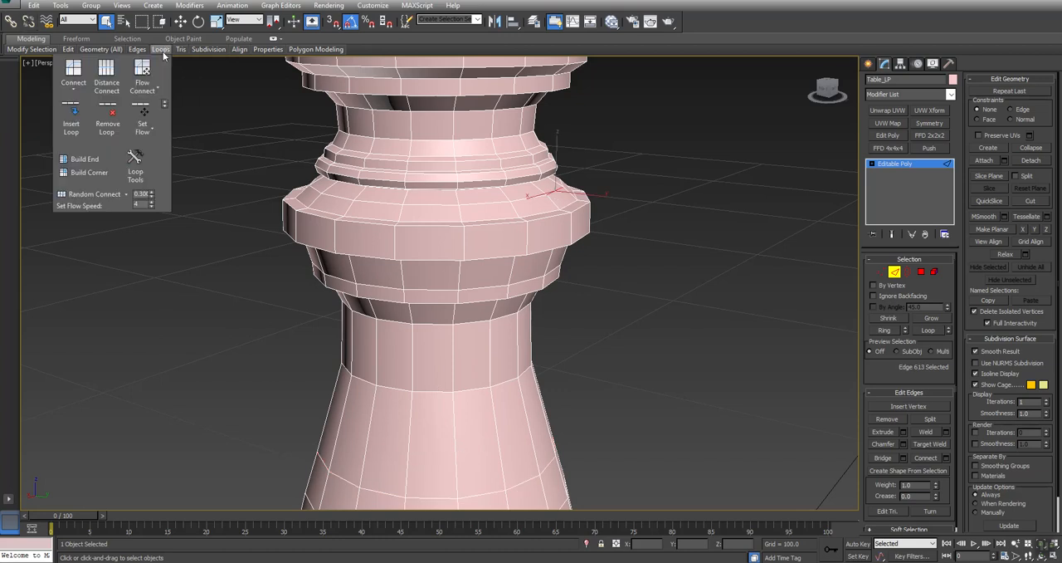
{"action": "left_click", "coordinate": [109, 114]}
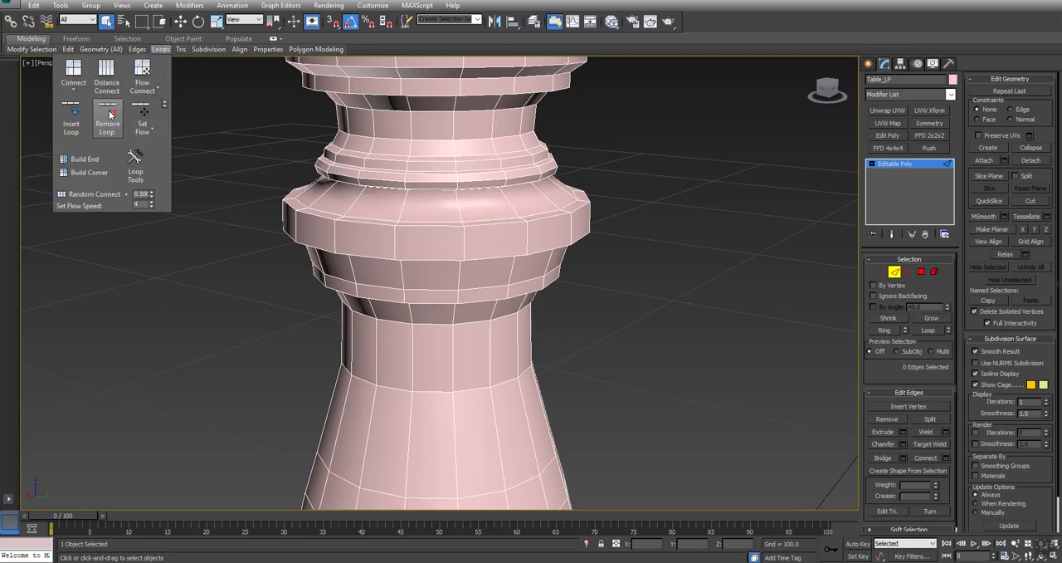
{"action": "left_click", "coordinate": [516, 152]}
{"action": "mouse_move", "coordinate": [161, 52]}
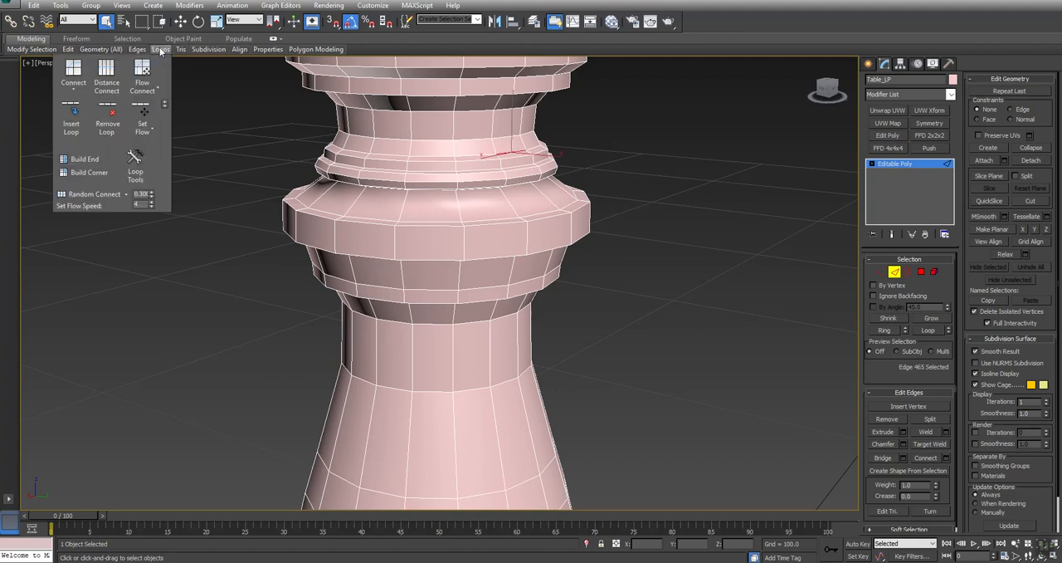
{"action": "left_click", "coordinate": [109, 112]}
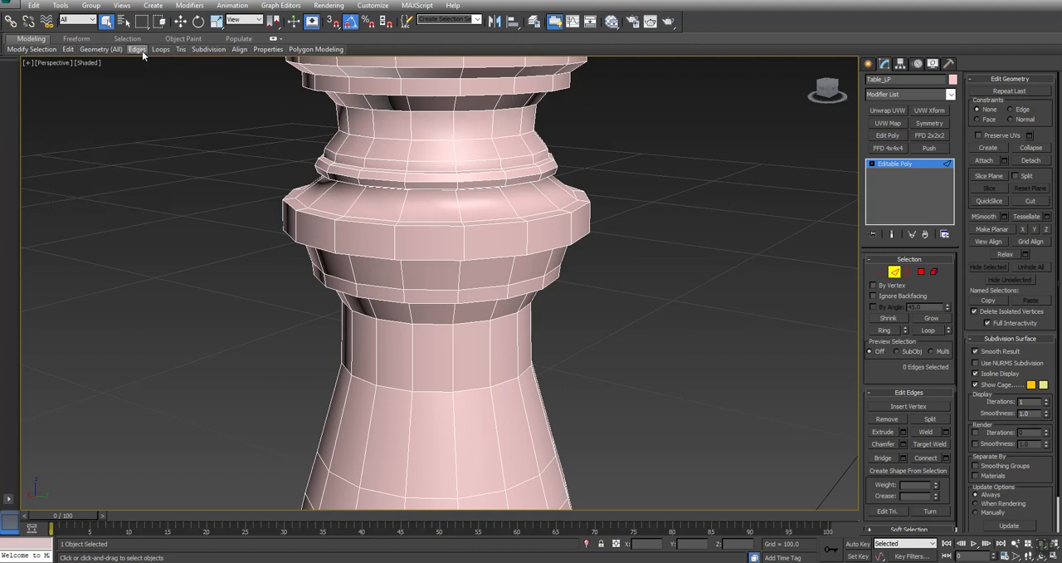
- Float the edge loop tools over the viewport and remove the loop under the narrow ring above the wide collar
{"action": "left_click_drag", "start_coordinate": [163, 50], "coordinate": [718, 113]}
{"action": "left_click_drag", "start_coordinate": [794, 112], "coordinate": [754, 83]}
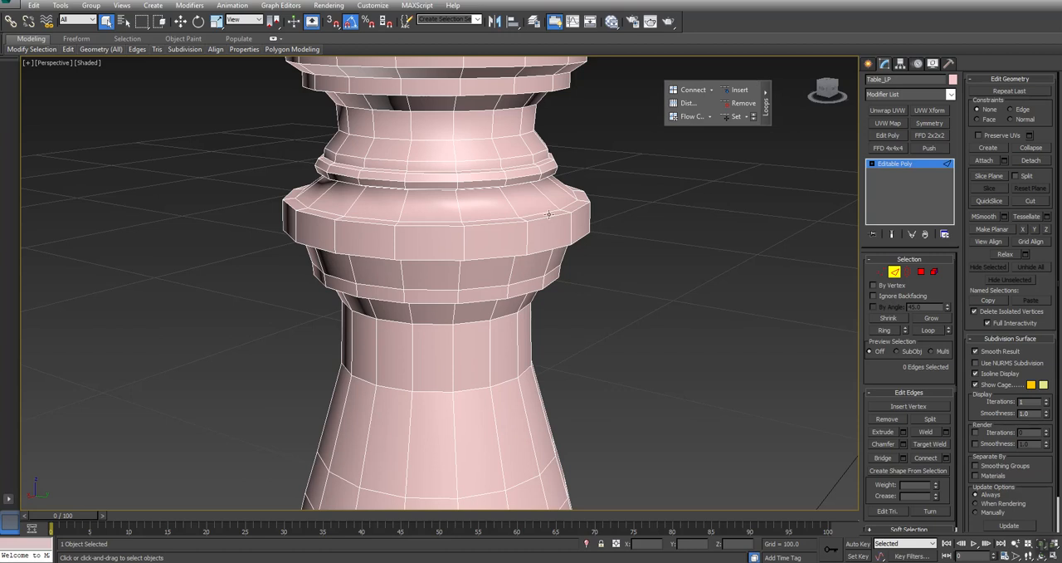
{"action": "left_click", "coordinate": [513, 176]}
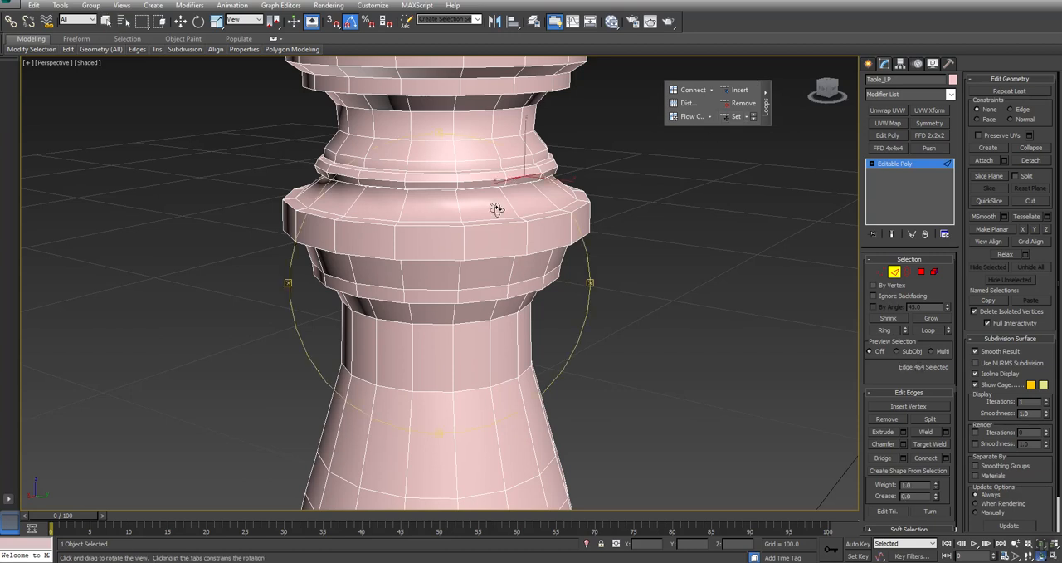
{"action": "middle_click_drag", "start_coordinate": [495, 208], "coordinate": [502, 179], "text": "alt"}
{"action": "left_click", "coordinate": [509, 186]}
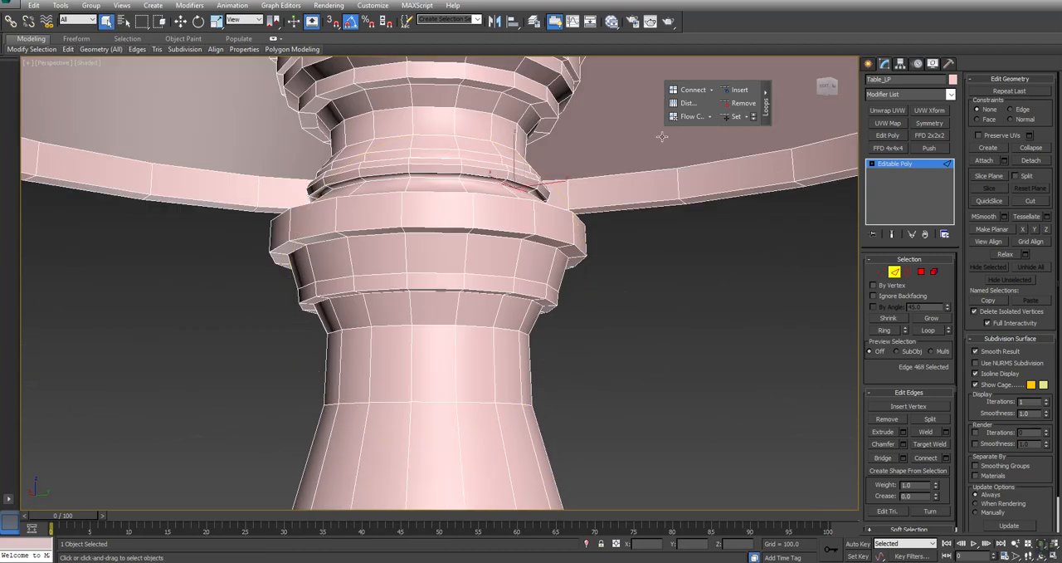
{"action": "left_click", "coordinate": [741, 103]}
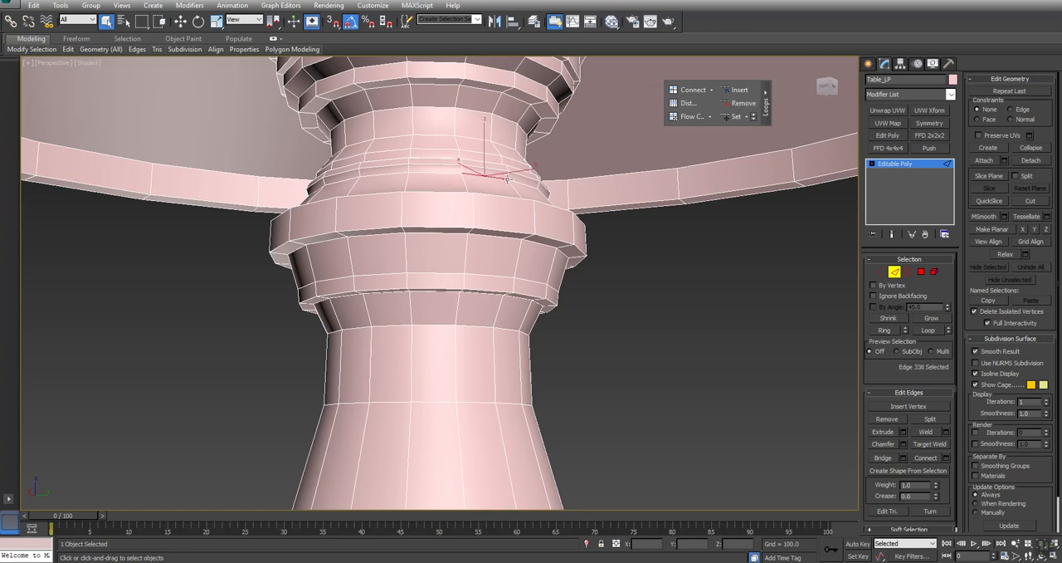
- Remove surplus horizontal edge loops from the stepped collar at the top of the column, just beneath the tabletop
{"action": "middle_click_drag", "start_coordinate": [554, 135], "coordinate": [527, 282]}
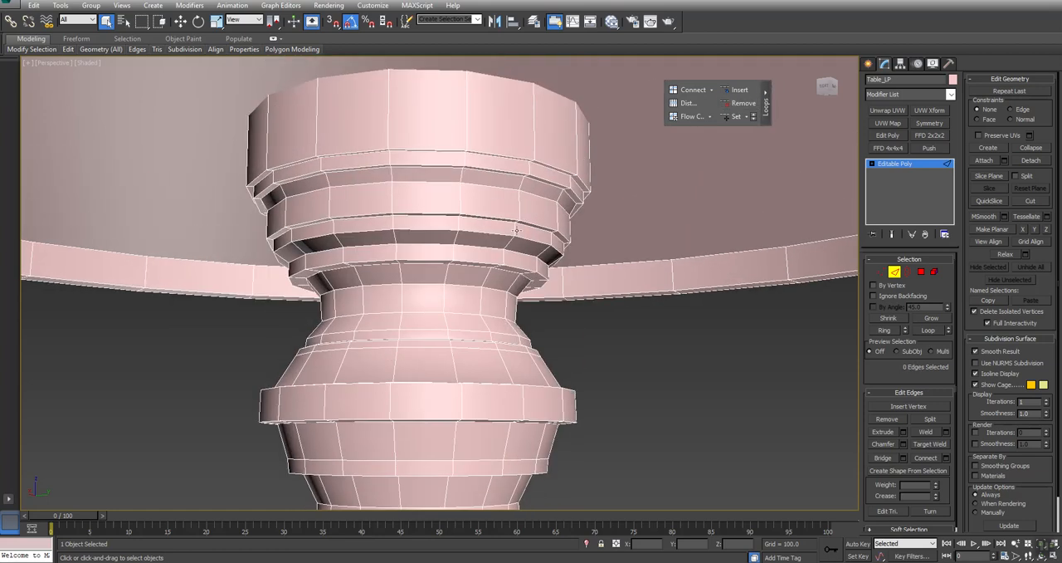
{"action": "left_click", "coordinate": [736, 106]}
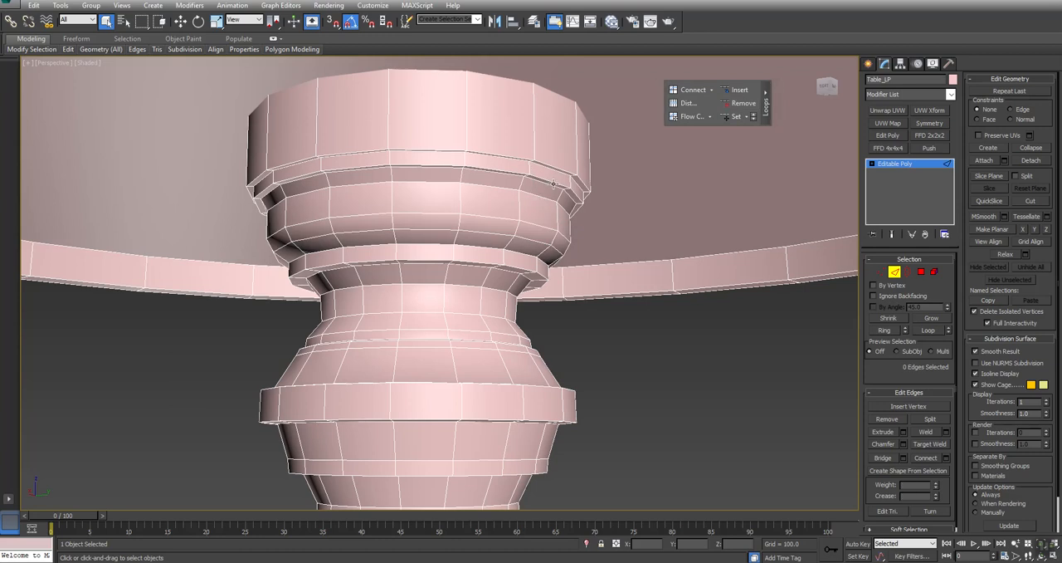
{"action": "left_click", "coordinate": [738, 102]}
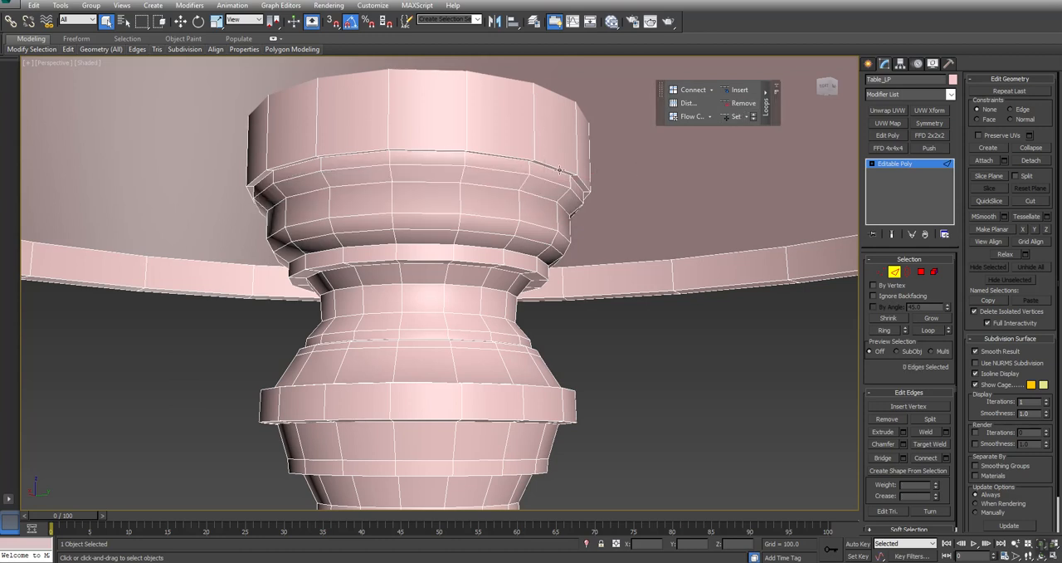
{"action": "left_click", "coordinate": [555, 171]}
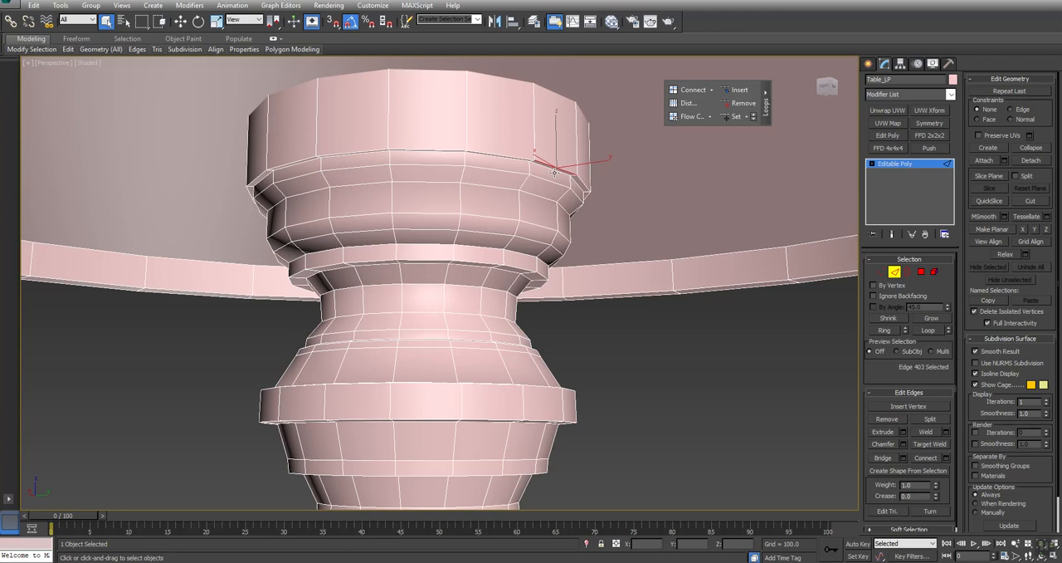
{"action": "left_click", "coordinate": [738, 103]}
- Remove two more edge loops, one on the flare above the wide collar and one on the upper stepped collar
{"action": "middle_click_drag", "start_coordinate": [452, 264], "coordinate": [542, 279]}
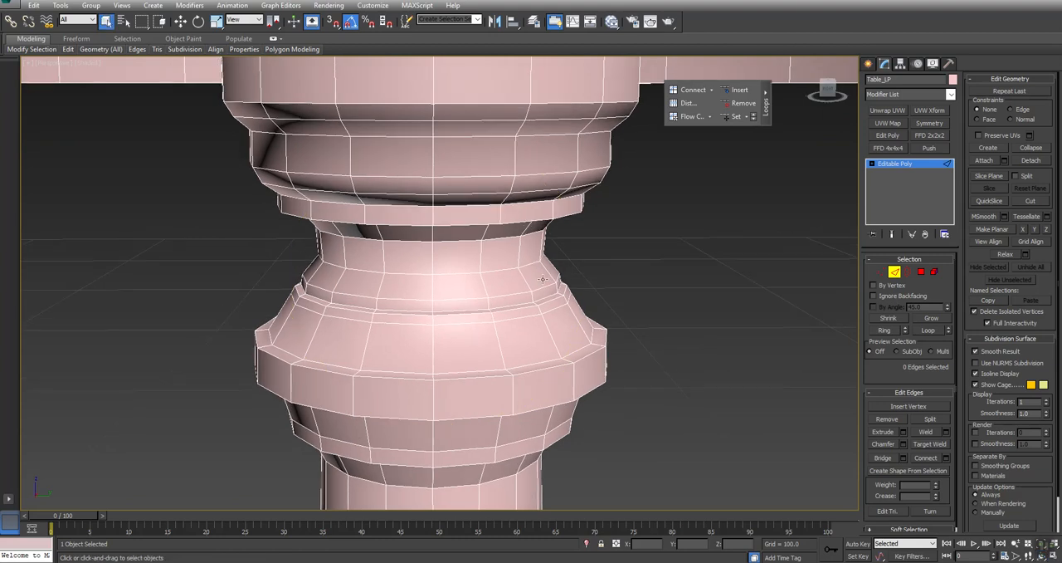
{"action": "double_click", "coordinate": [561, 307]}
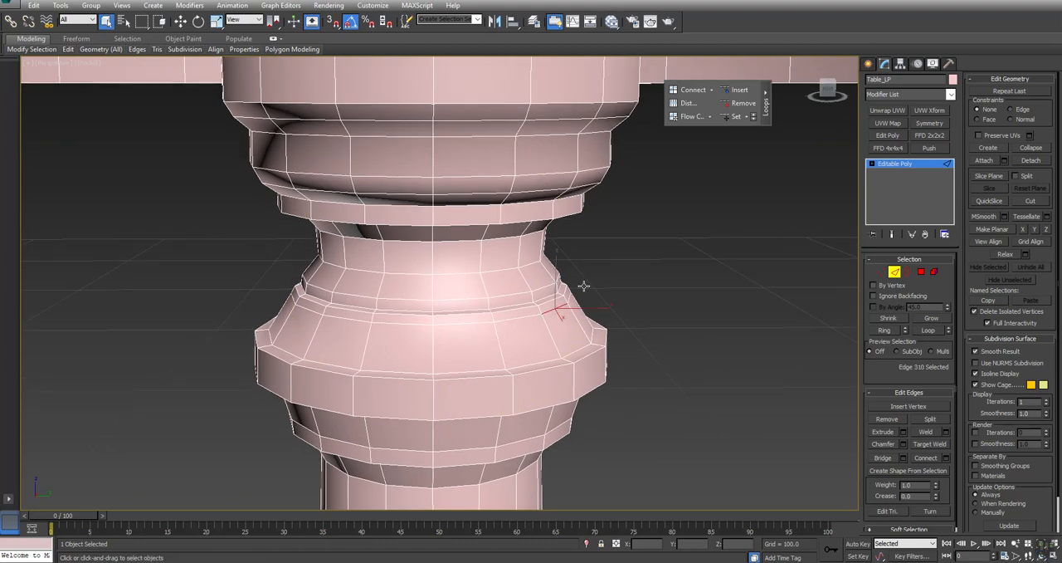
{"action": "left_click", "coordinate": [735, 104]}
{"action": "left_click", "coordinate": [584, 184]}
{"action": "scroll", "coordinate": [585, 199], "scroll_direction": "up", "scroll_amount": 4}
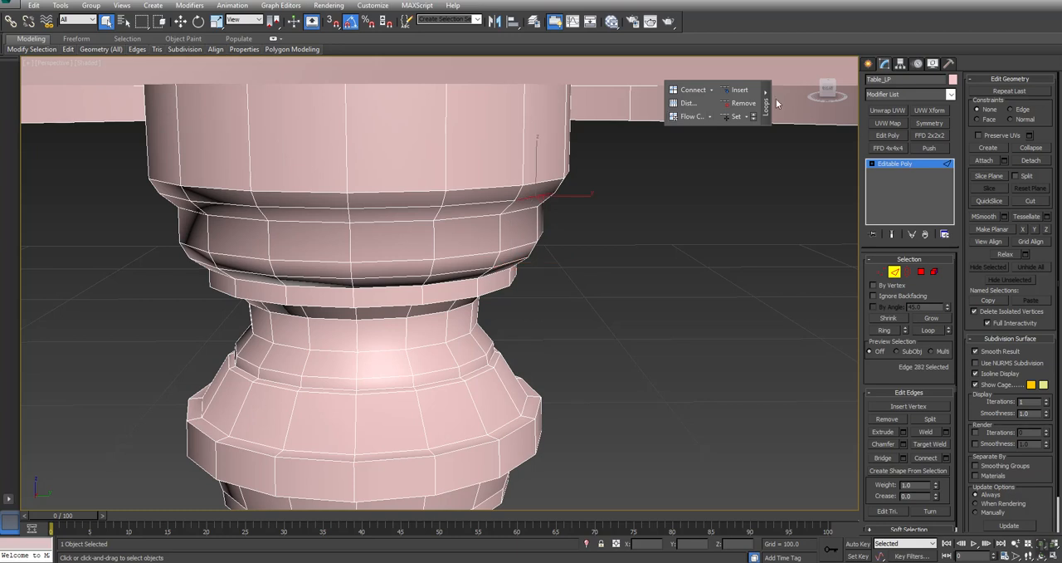
{"action": "left_click", "coordinate": [740, 103]}
{"action": "scroll", "coordinate": [586, 249], "scroll_direction": "down", "scroll_amount": 8}
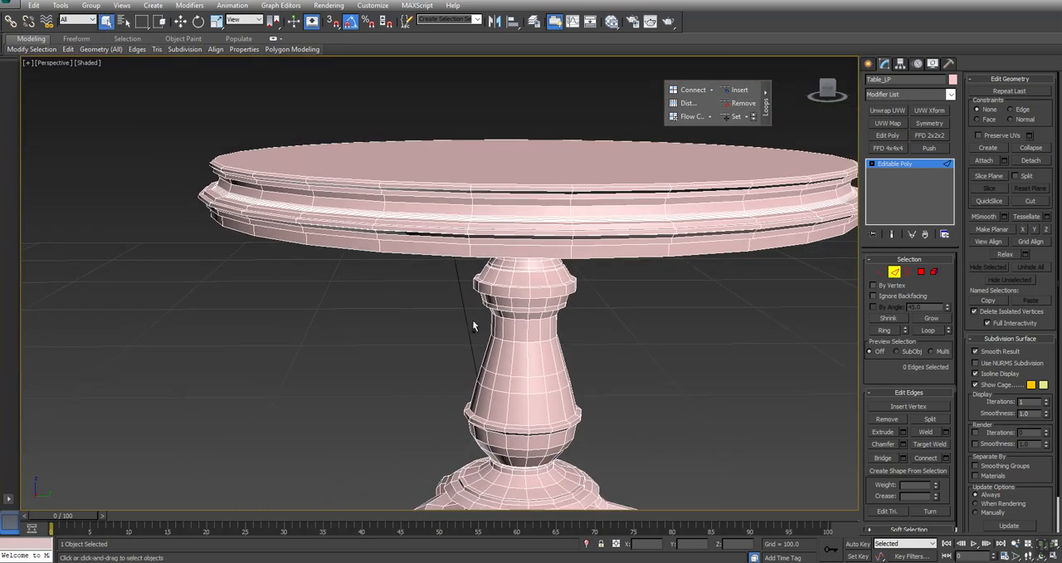
- Select the ring of vertical edges between the two middle loops of the tapered column and collapse them into a single loop
{"action": "middle_click_drag", "start_coordinate": [474, 325], "coordinate": [477, 311], "text": "alt"}
{"action": "middle_click_drag", "start_coordinate": [565, 266], "coordinate": [558, 224], "text": "ctrl+alt"}
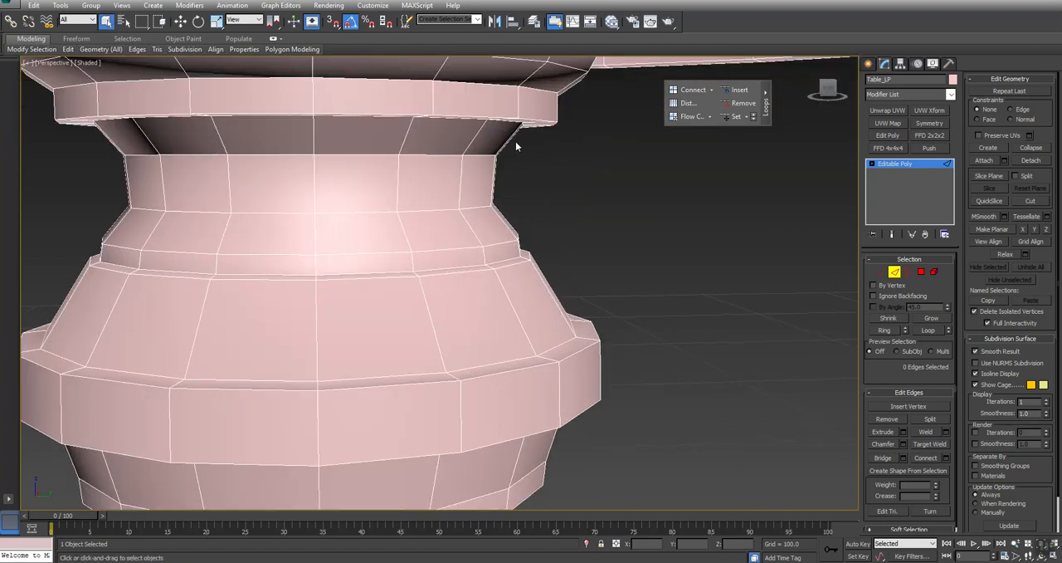
{"action": "middle_click_drag", "start_coordinate": [519, 172], "coordinate": [520, 198]}
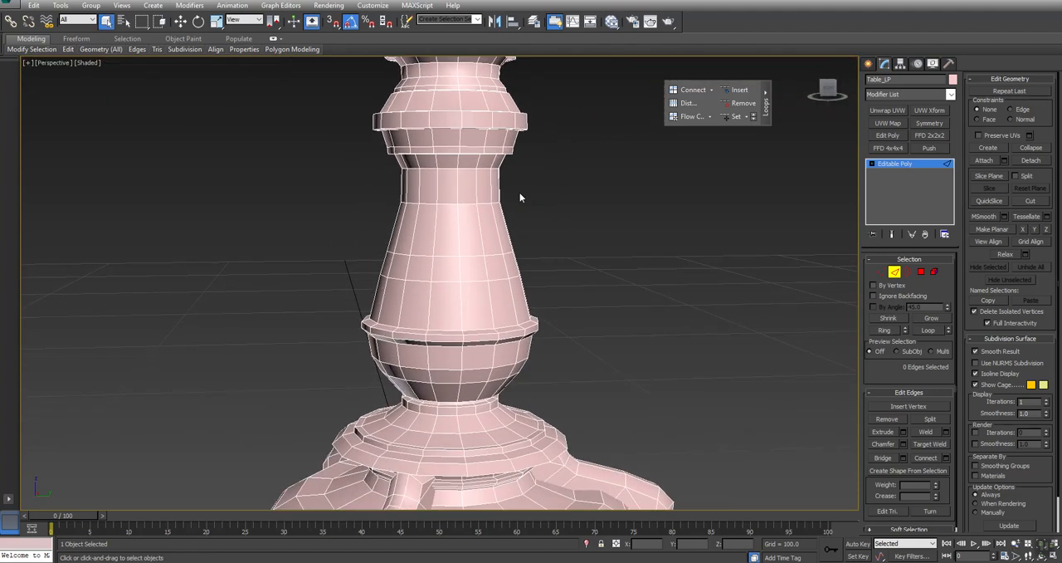
{"action": "left_click", "coordinate": [503, 263]}
{"action": "left_click", "coordinate": [884, 330]}
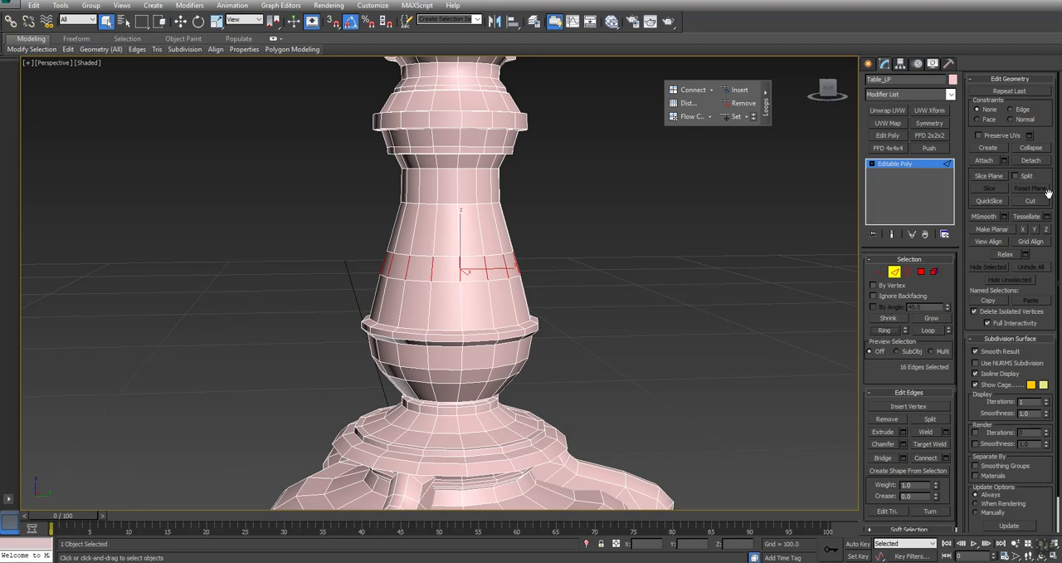
{"action": "left_click", "coordinate": [1038, 148]}
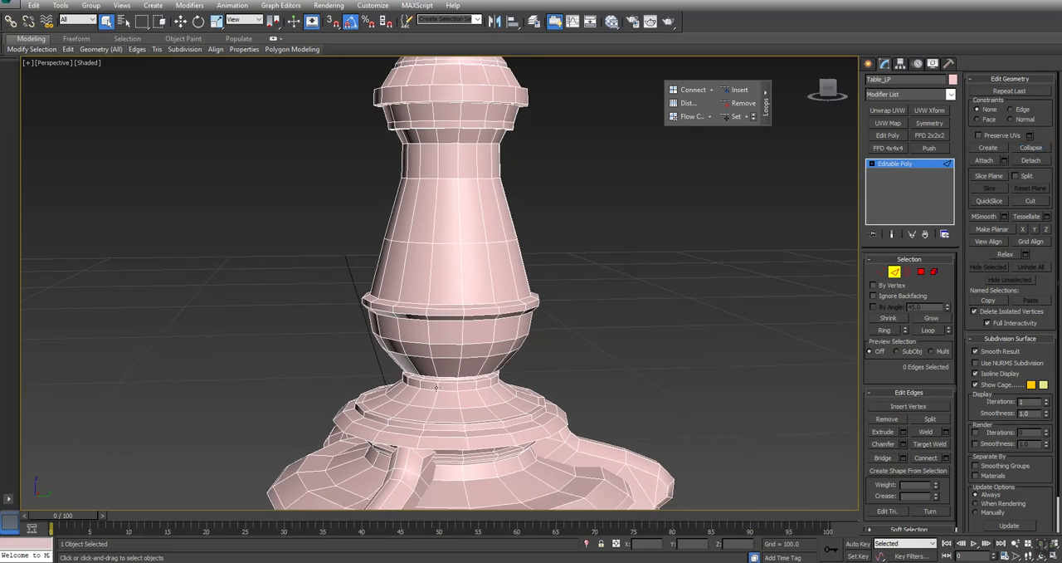
- Remove the surplus edge loop on the narrow neck ring directly beneath the column's bulb
{"action": "left_click", "coordinate": [461, 380]}
{"action": "scroll", "coordinate": [461, 380], "scroll_direction": "up", "scroll_amount": 8}
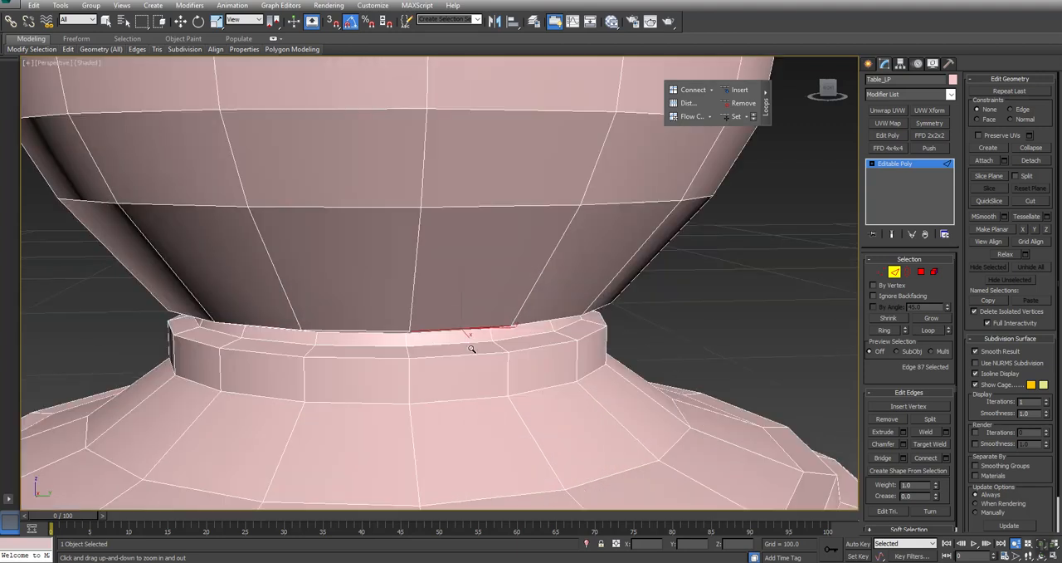
{"action": "key", "text": "q"}
{"action": "left_click", "coordinate": [505, 340]}
{"action": "left_click", "coordinate": [722, 91]}
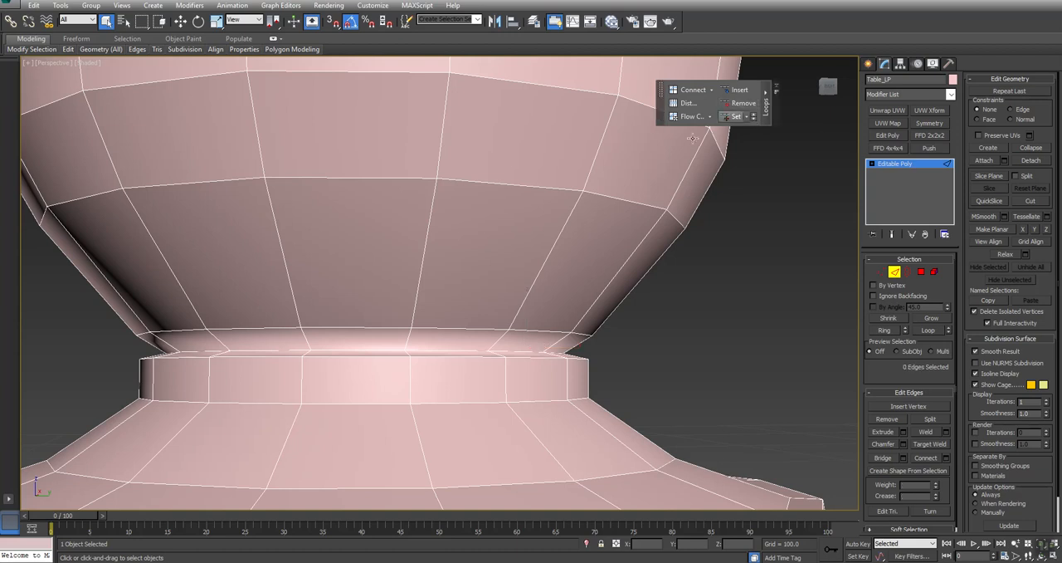
- Remove two more horizontal edge loops from the upper part of the neck between the bulb and the base
{"action": "left_click", "coordinate": [519, 335]}
{"action": "left_click", "coordinate": [518, 349]}
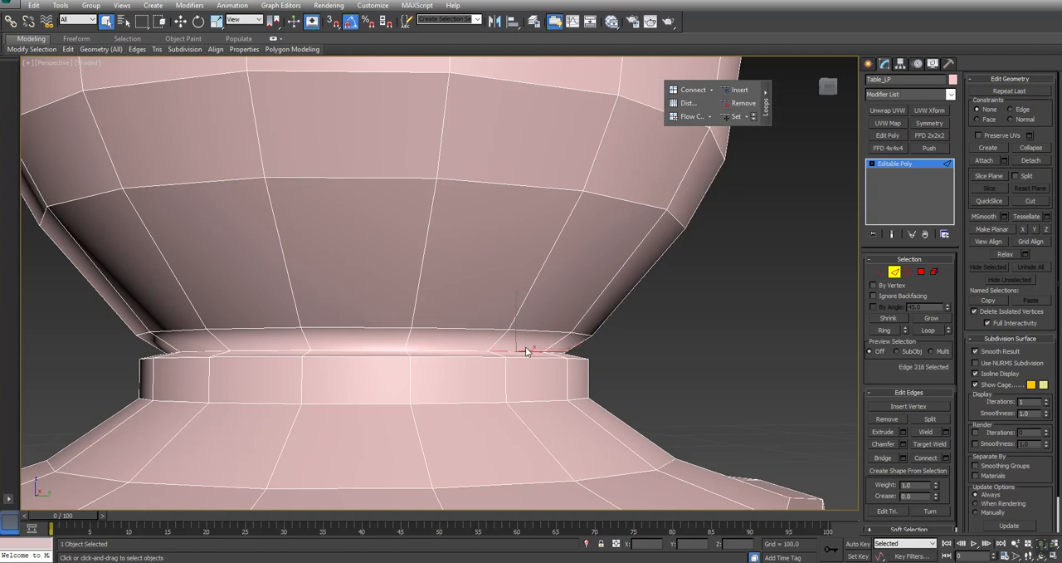
{"action": "middle_click_drag", "start_coordinate": [701, 299], "coordinate": [691, 273]}
{"action": "left_click", "coordinate": [691, 273]}
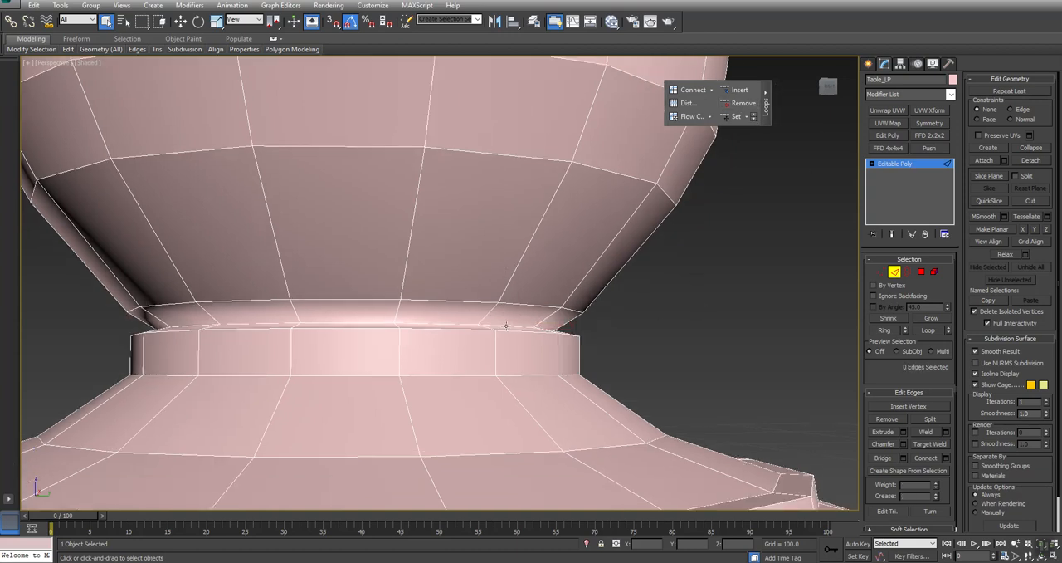
{"action": "left_click", "coordinate": [504, 326]}
{"action": "left_click", "coordinate": [742, 103]}
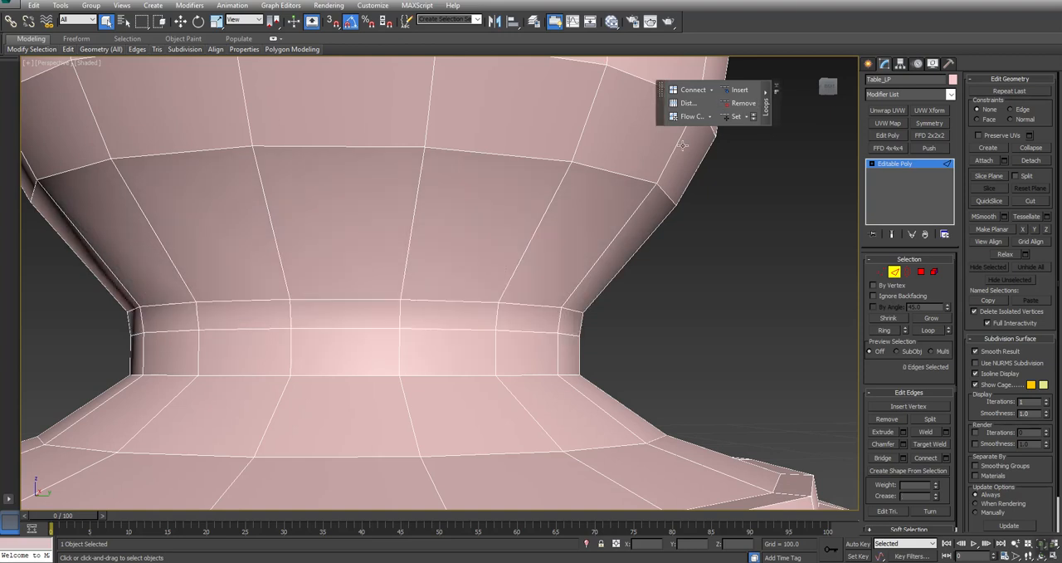
{"action": "left_click_drag", "start_coordinate": [437, 114], "coordinate": [436, 158]}
{"action": "right_click", "coordinate": [437, 158]}
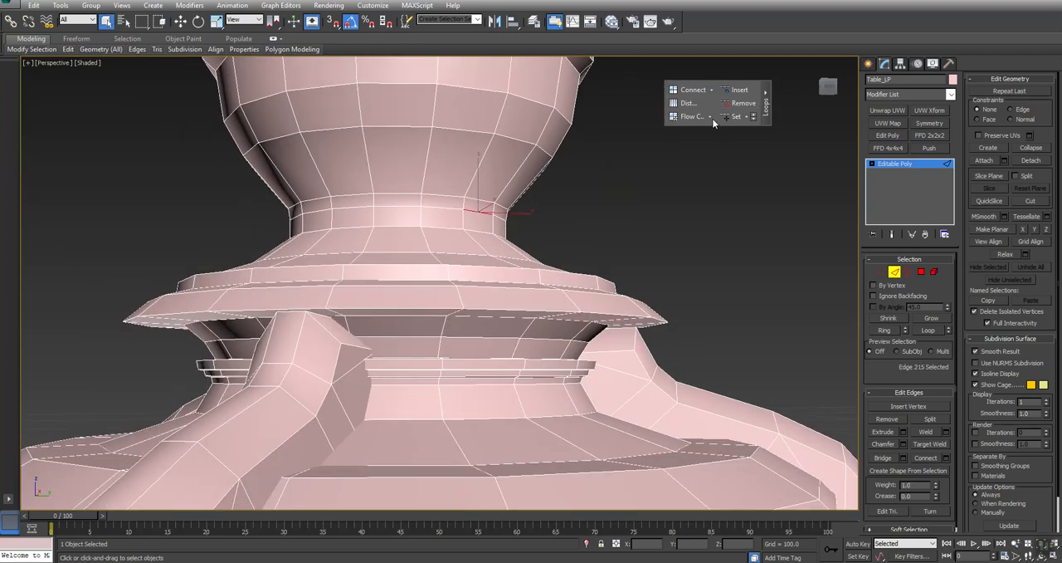
{"action": "key", "text": "alt+z"}
- Remove three edge loops from the stepped ring beneath the wide disc of the base
{"action": "middle_click_drag", "start_coordinate": [552, 170], "coordinate": [546, 199], "text": "ctrl+alt"}
{"action": "middle_click_drag", "start_coordinate": [547, 350], "coordinate": [564, 328], "text": "alt"}
{"action": "left_click", "coordinate": [562, 308]}
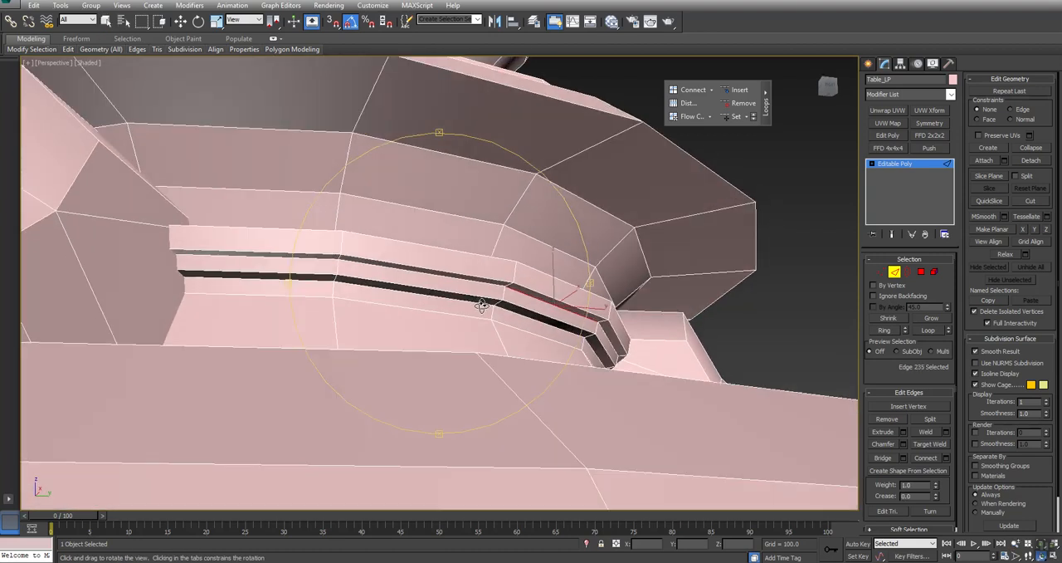
{"action": "left_click", "coordinate": [740, 103]}
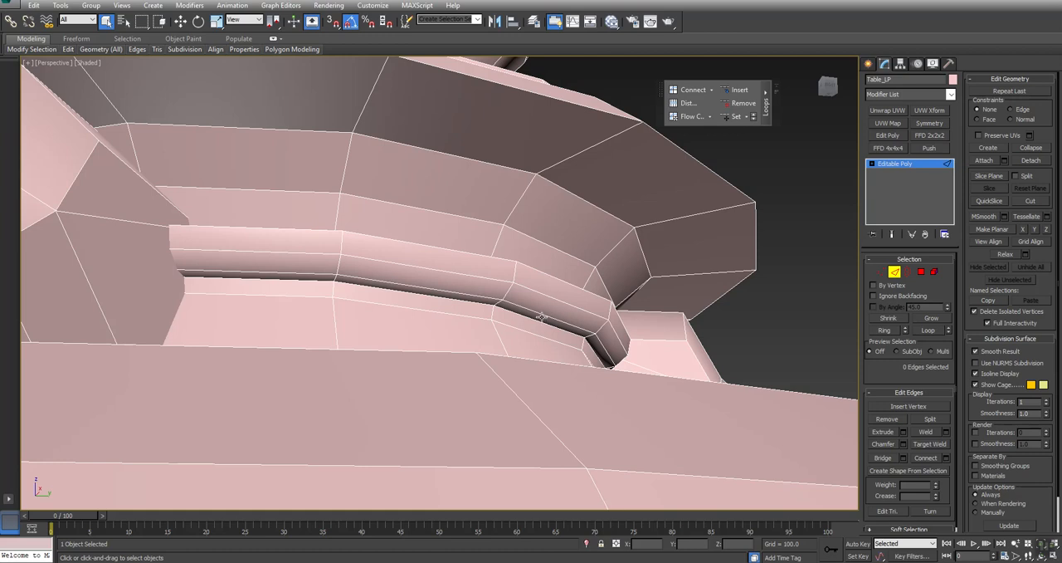
{"action": "left_click", "coordinate": [740, 102]}
{"action": "left_click", "coordinate": [540, 312]}
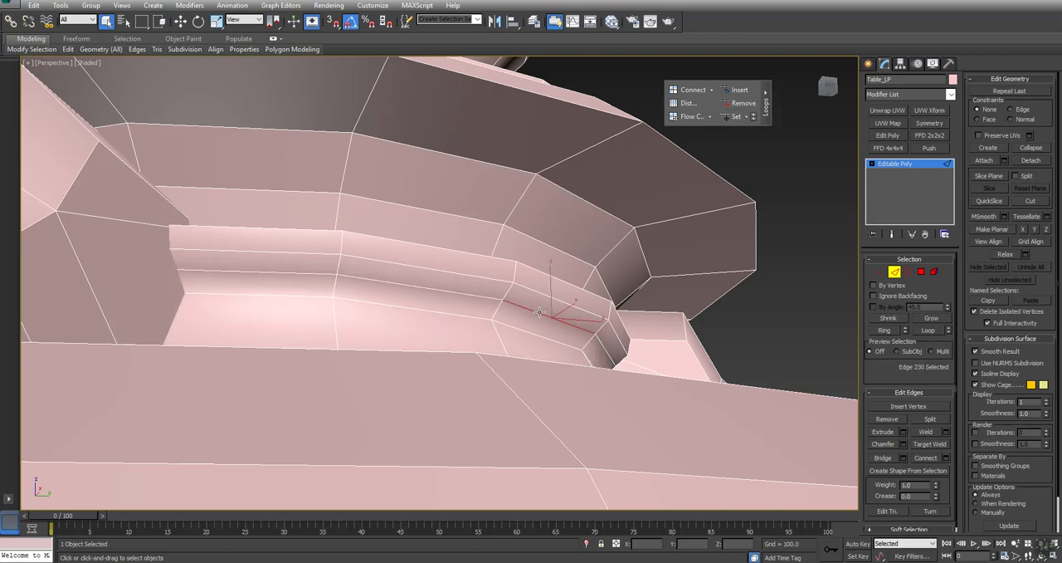
{"action": "left_click", "coordinate": [746, 103]}
- Remove the edge loop on the flared underside between the wide base disc and the stepped ring
{"action": "middle_click_drag", "start_coordinate": [502, 190], "coordinate": [483, 231], "text": "alt"}
{"action": "left_click", "coordinate": [565, 340]}
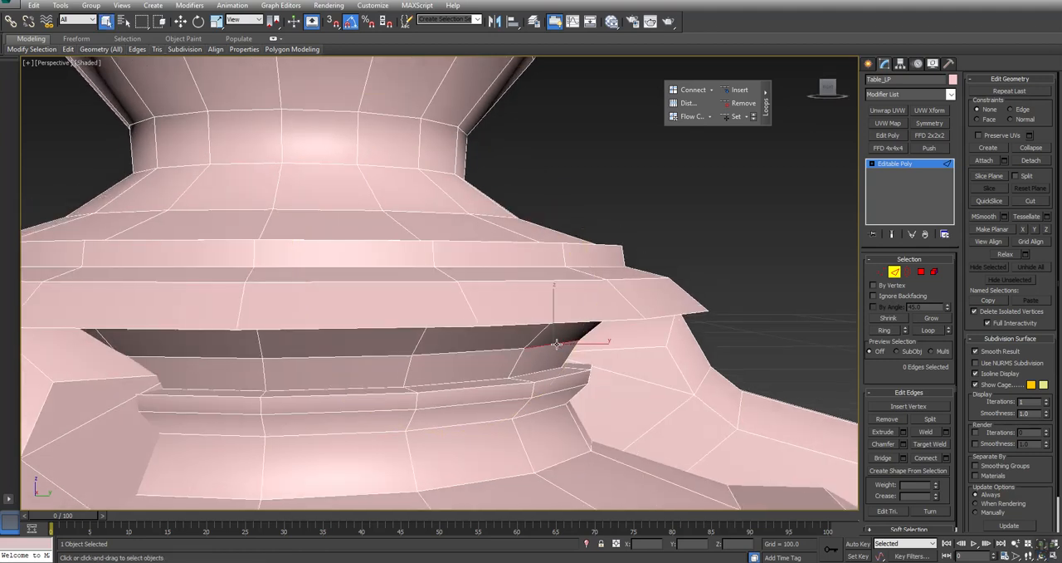
{"action": "left_click", "coordinate": [743, 105]}
- Examine the column, base, legs and tabletop from several angles for remaining surplus edges
{"action": "middle_click_drag", "start_coordinate": [496, 222], "coordinate": [494, 274], "text": "ctrl+alt"}
{"action": "middle_click_drag", "start_coordinate": [632, 367], "coordinate": [632, 309]}
{"action": "mouse_move", "coordinate": [406, 219]}
{"action": "middle_mouse_down", "text": "alt"}
{"action": "mouse_move", "coordinate": [407, 234]}
{"action": "mouse_move", "coordinate": [401, 224]}
{"action": "middle_mouse_up", "text": "alt"}
{"action": "middle_click_drag", "start_coordinate": [488, 222], "coordinate": [491, 327]}
{"action": "middle_click_drag", "start_coordinate": [546, 106], "coordinate": [522, 294]}
{"action": "scroll", "coordinate": [521, 294], "scroll_direction": "down", "scroll_amount": 5}
{"action": "mouse_move", "coordinate": [533, 211]}
{"action": "middle_mouse_down", "text": "alt"}
{"action": "mouse_move", "coordinate": [506, 207]}
{"action": "mouse_move", "coordinate": [540, 227]}
{"action": "mouse_move", "coordinate": [553, 215]}
{"action": "mouse_move", "coordinate": [521, 221]}
{"action": "middle_mouse_up", "text": "alt"}
{"action": "middle_click_drag", "start_coordinate": [542, 388], "coordinate": [496, 280]}
{"action": "scroll", "coordinate": [492, 279], "scroll_direction": "down", "scroll_amount": 4}
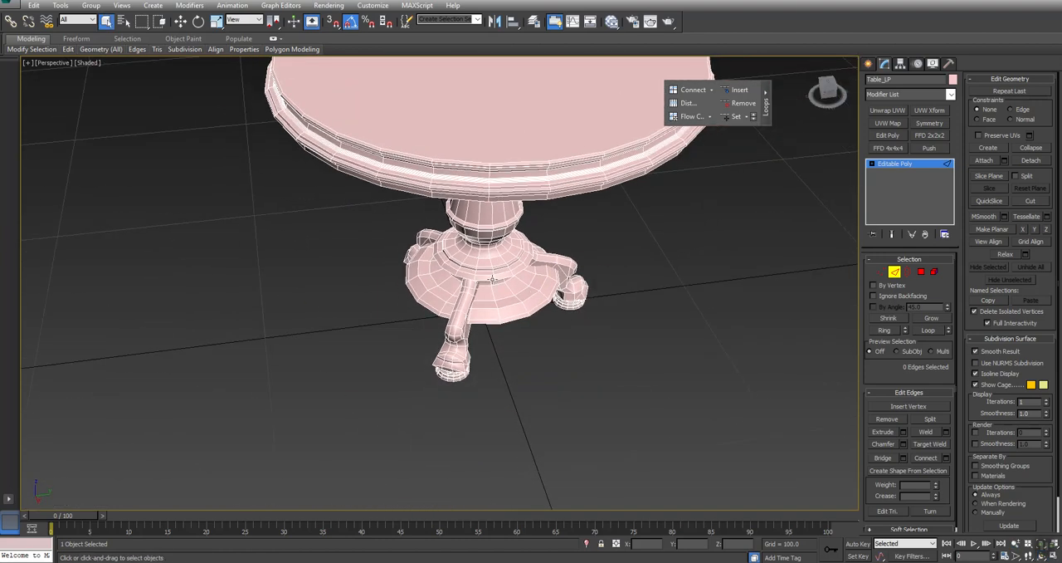
{"action": "middle_click_drag", "start_coordinate": [488, 230], "coordinate": [461, 267], "text": "alt"}
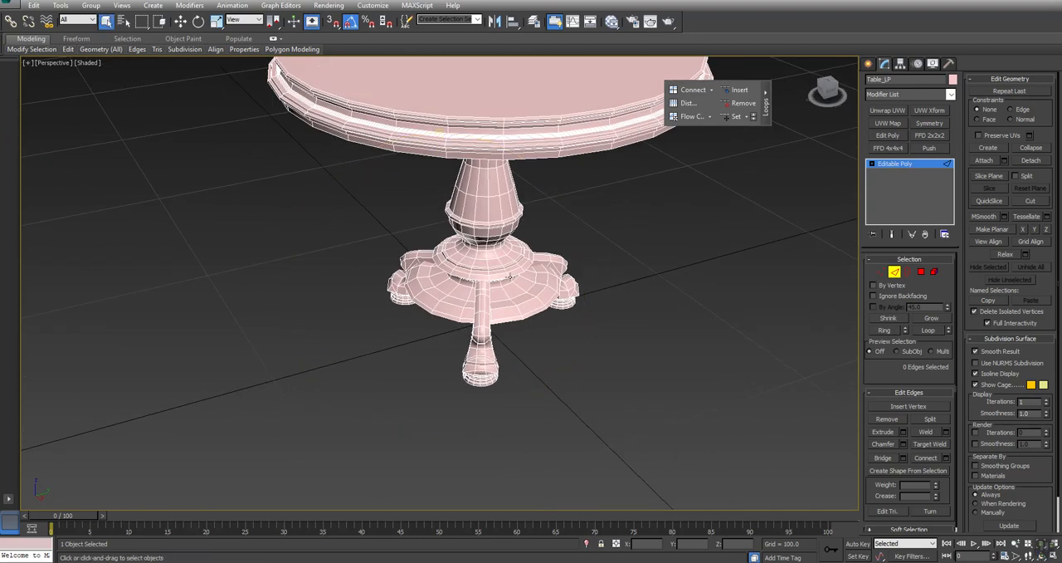
- Float the selection modifying tools over the viewport, then select alternate edges of the column's mid-taper loop with Dot Loop and collapse them
{"action": "mouse_move", "coordinate": [505, 236]}
{"action": "middle_mouse_down"}
{"action": "mouse_move", "coordinate": [501, 250]}
{"action": "mouse_move", "coordinate": [499, 226]}
{"action": "middle_mouse_up"}
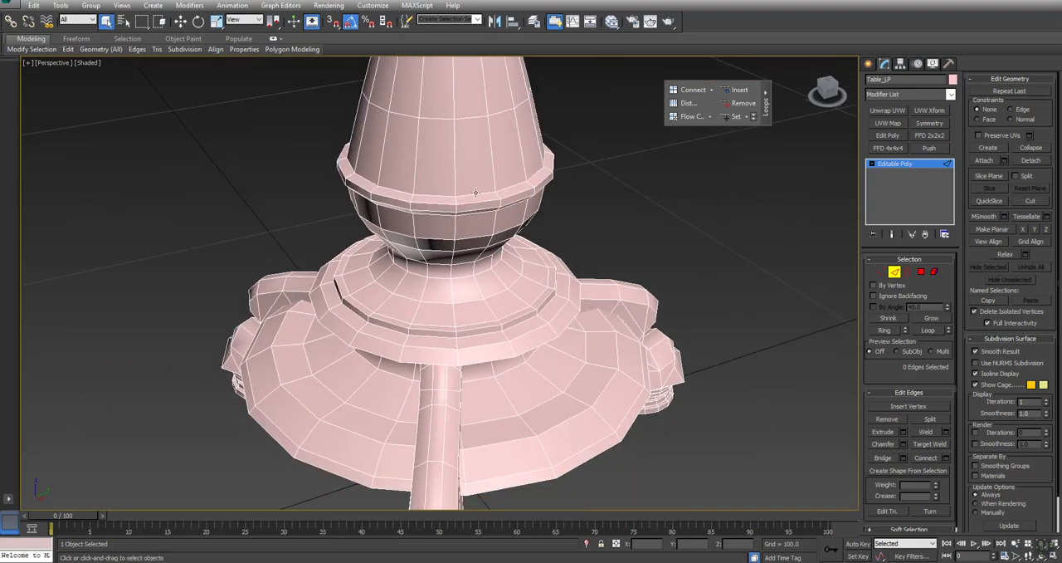
{"action": "left_click", "coordinate": [475, 118]}
{"action": "middle_click_drag", "start_coordinate": [483, 137], "coordinate": [502, 241]}
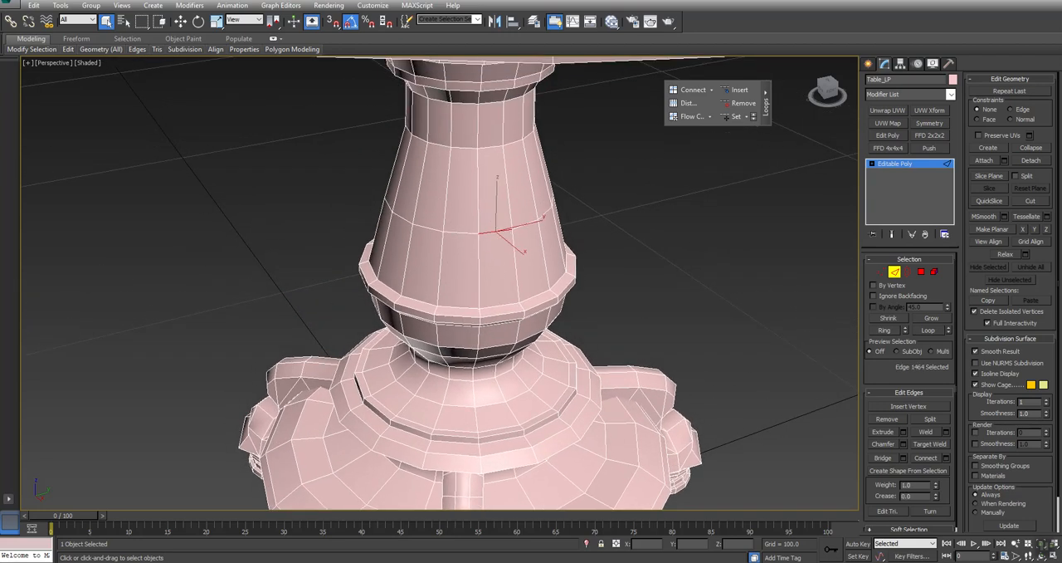
{"action": "mouse_move", "coordinate": [32, 51]}
{"action": "left_click_drag", "start_coordinate": [33, 51], "coordinate": [716, 137]}
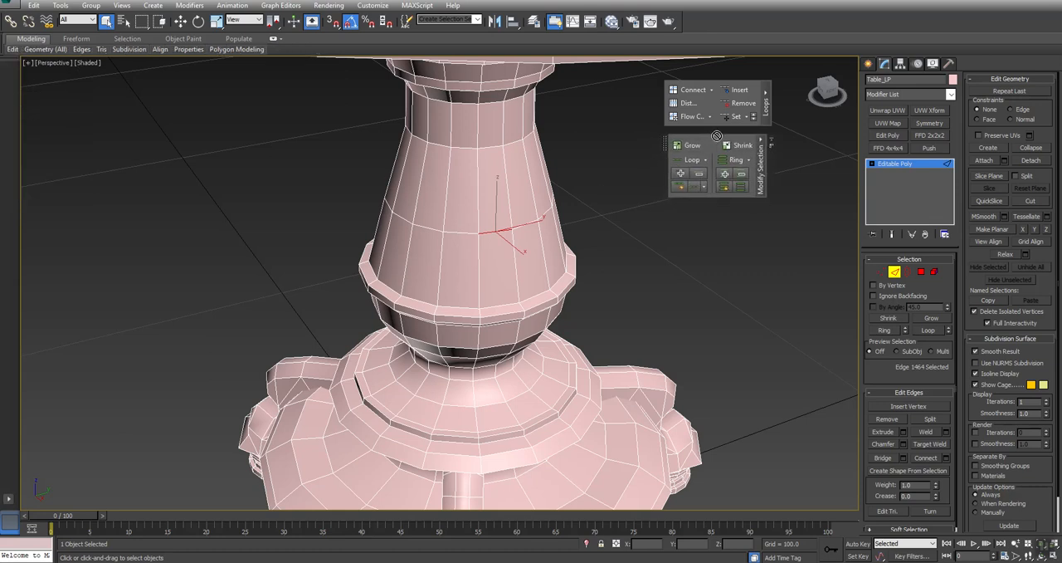
{"action": "left_click", "coordinate": [694, 187]}
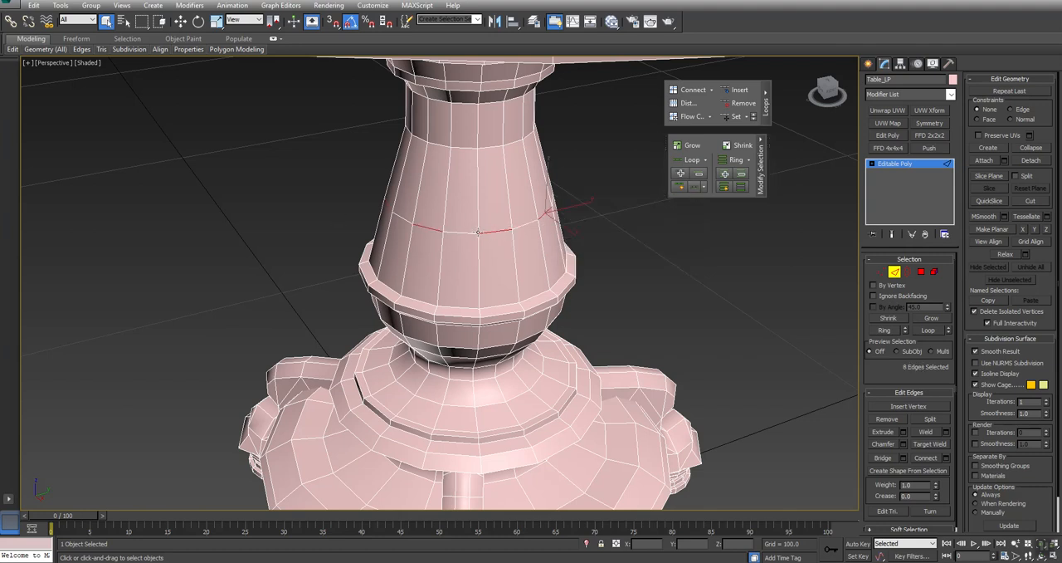
{"action": "middle_click_drag", "start_coordinate": [561, 219], "coordinate": [452, 241], "text": "alt"}
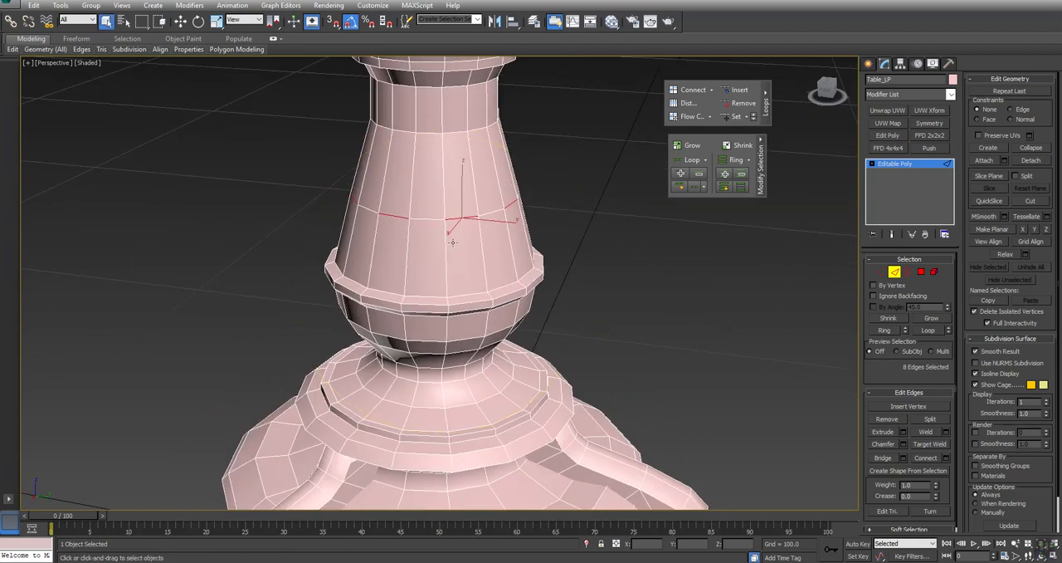
{"action": "left_click", "coordinate": [1033, 149]}
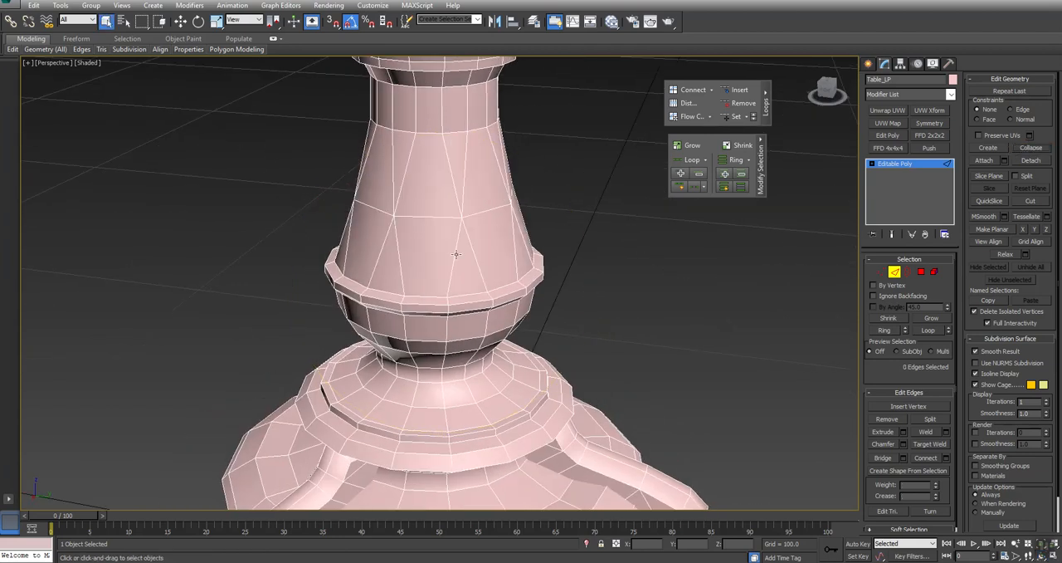
- Select alternate edges of the loop at the top of the taper with Dot Loop, extend them with Ring and collapse them
{"action": "left_click", "coordinate": [454, 131]}
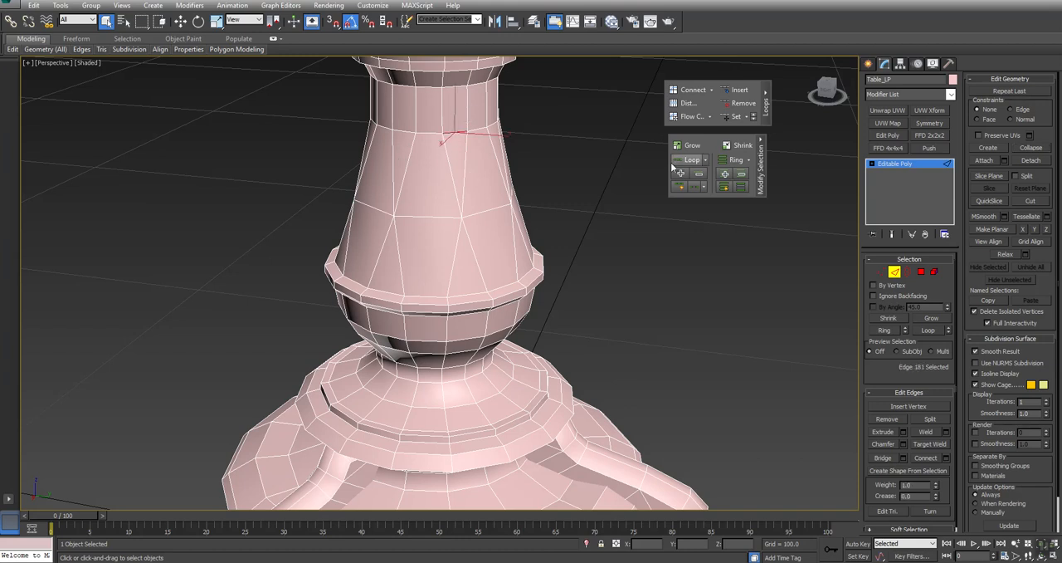
{"action": "left_click", "coordinate": [696, 187]}
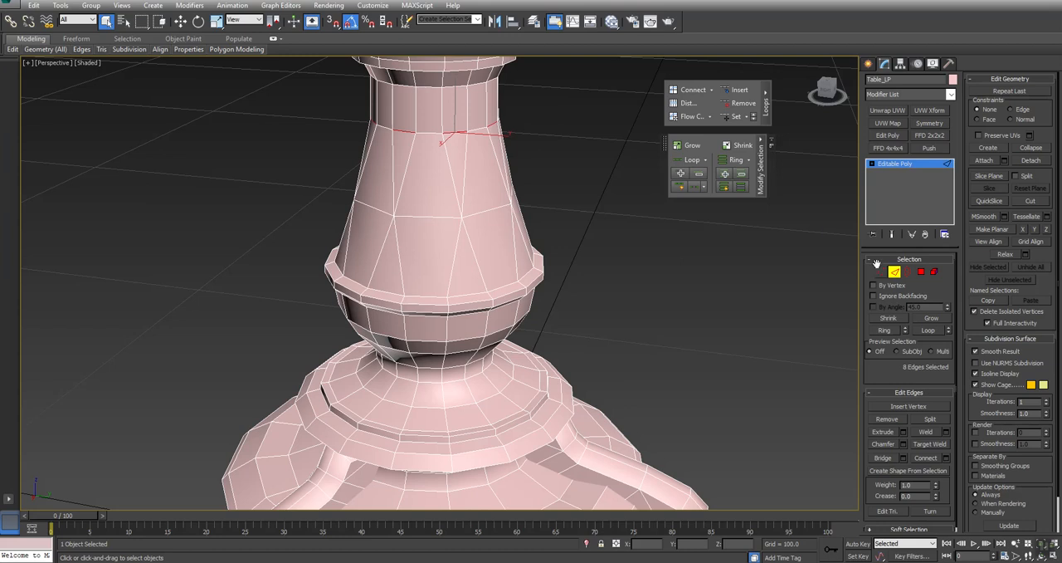
{"action": "left_click", "coordinate": [891, 328]}
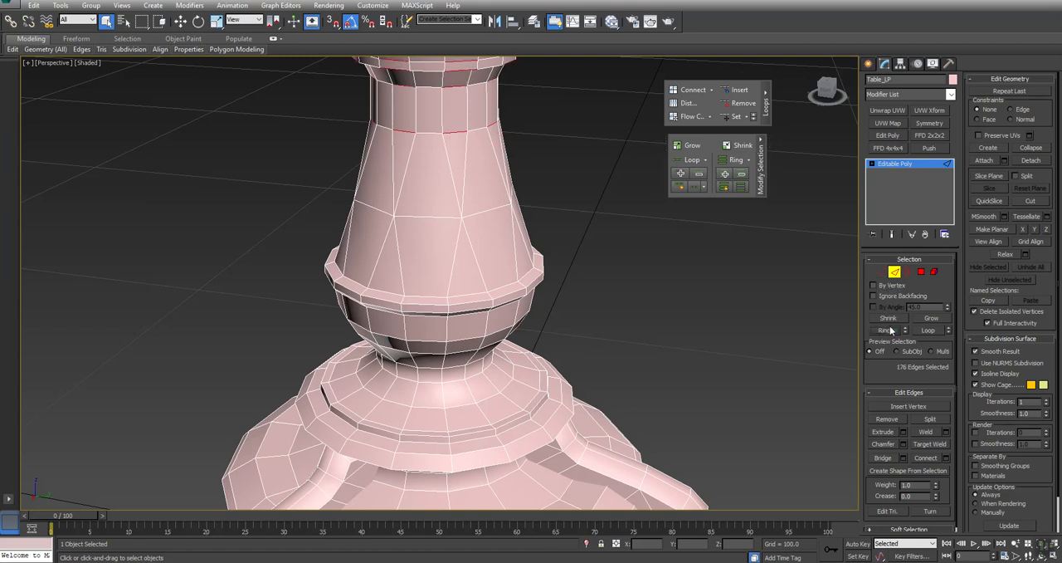
{"action": "key", "text": "z"}
{"action": "middle_click_drag", "start_coordinate": [578, 297], "coordinate": [501, 332]}
{"action": "scroll", "coordinate": [532, 285], "scroll_direction": "down", "scroll_amount": 5}
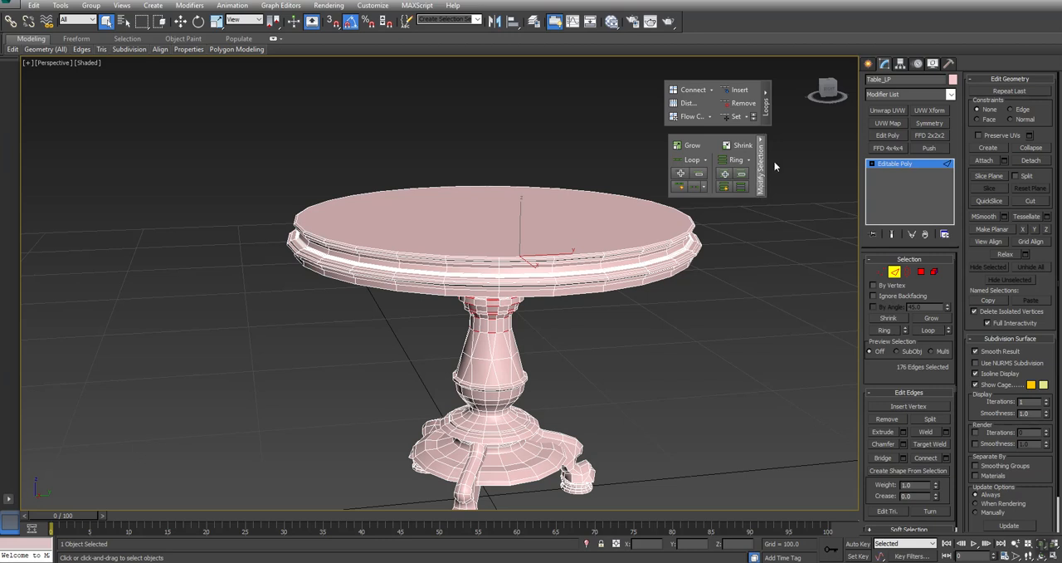
{"action": "left_click", "coordinate": [1030, 148]}
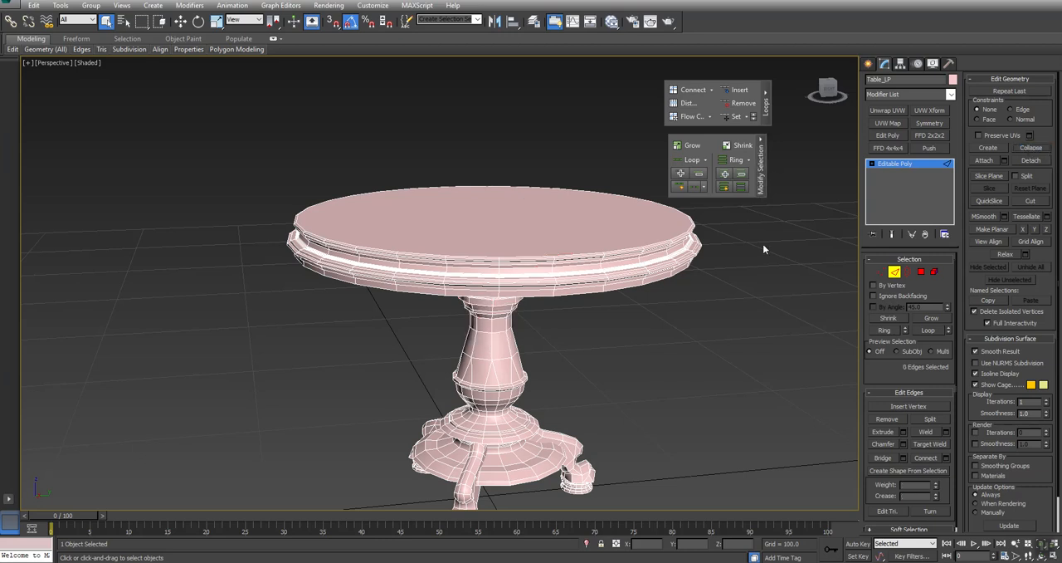
- Open the Polygon Counter utility for the low-poly table and place its window clear of the model
{"action": "middle_click_drag", "start_coordinate": [594, 371], "coordinate": [575, 327]}
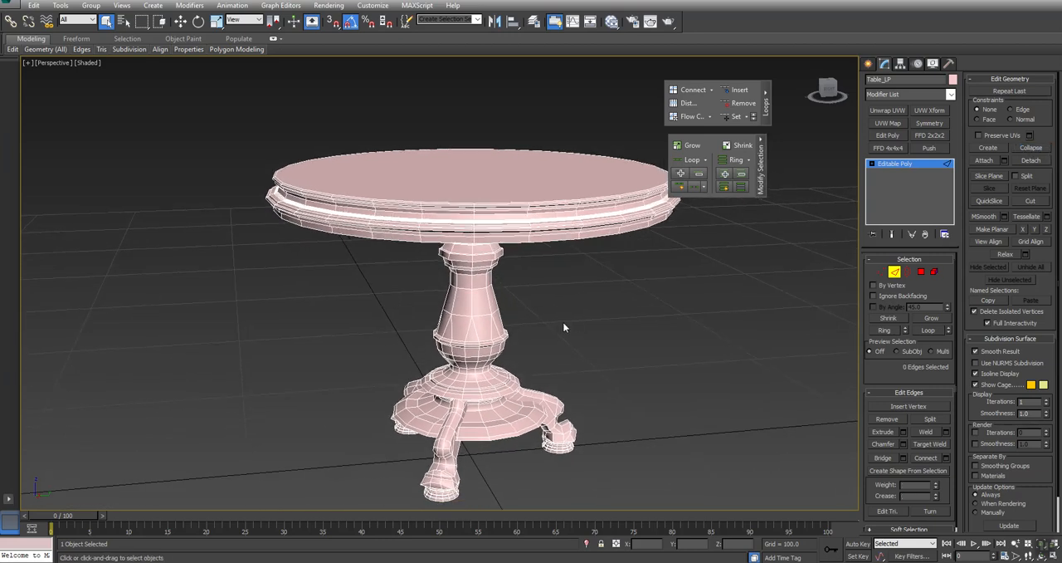
{"action": "left_click", "coordinate": [949, 64]}
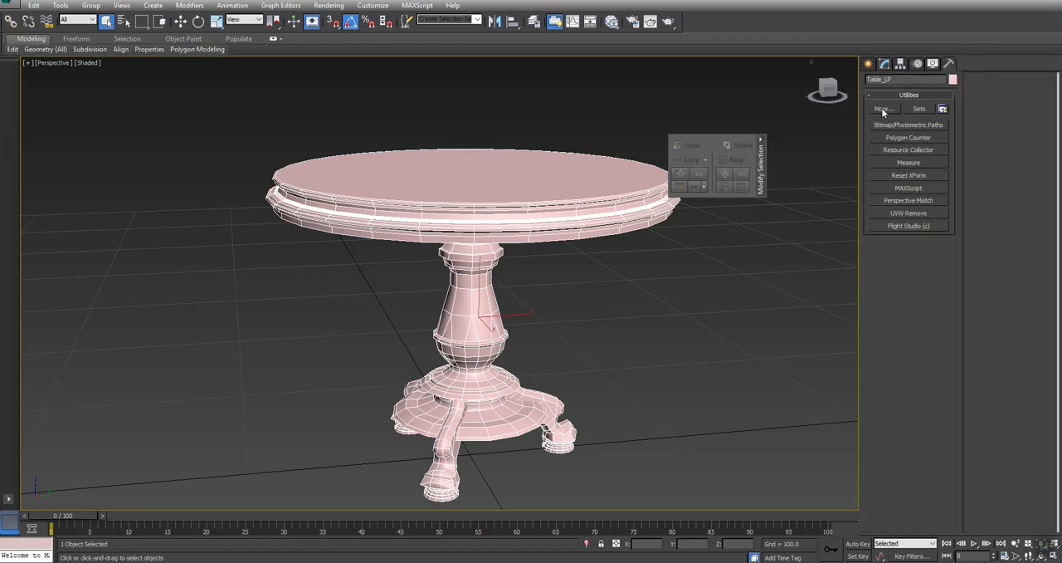
{"action": "left_click", "coordinate": [884, 111]}
{"action": "left_click", "coordinate": [594, 156]}
{"action": "left_click", "coordinate": [883, 109]}
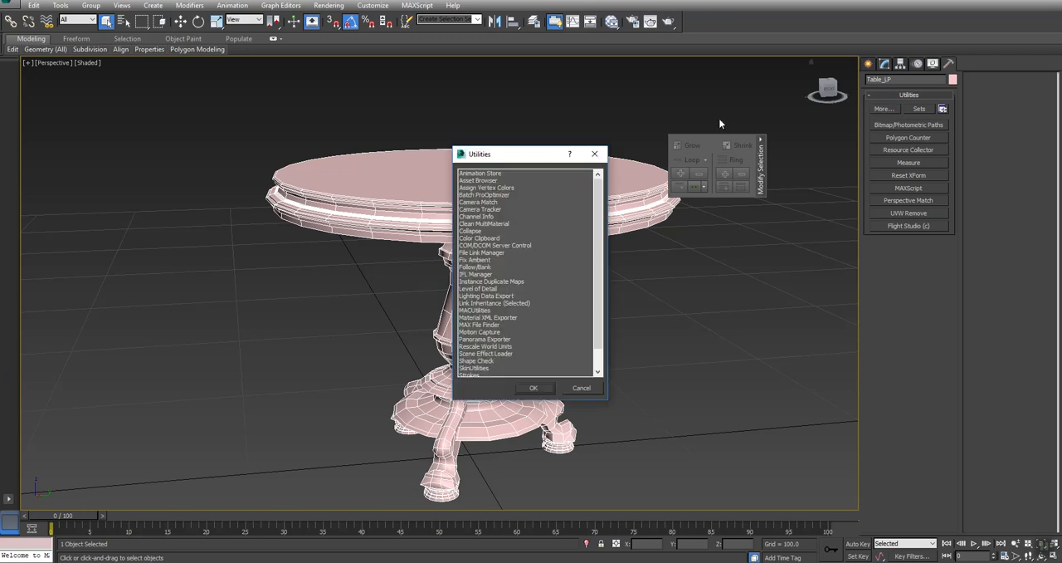
{"action": "left_click", "coordinate": [593, 156]}
{"action": "left_click", "coordinate": [908, 137]}
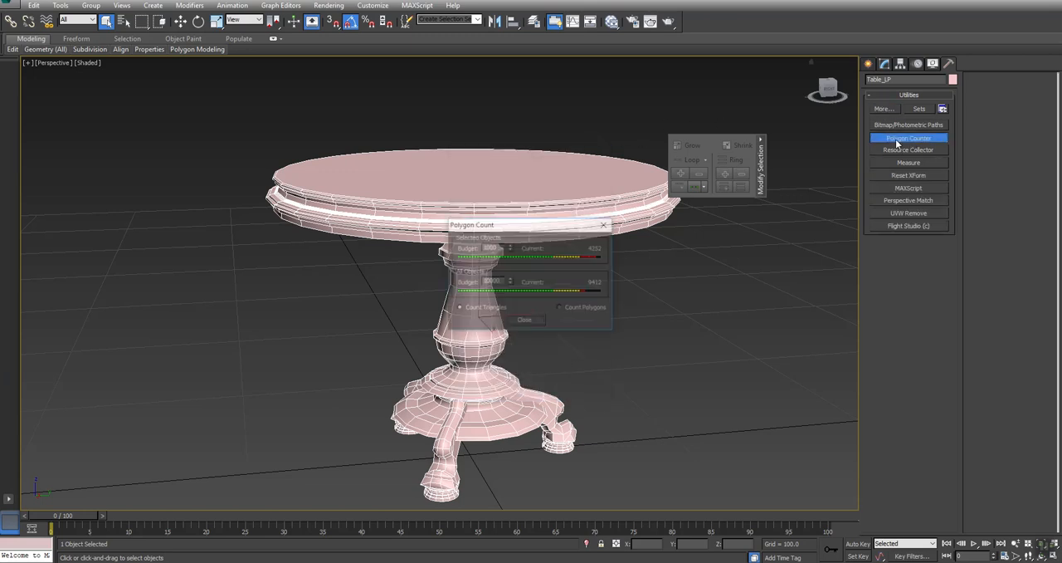
{"action": "left_click_drag", "start_coordinate": [569, 227], "coordinate": [145, 89]}
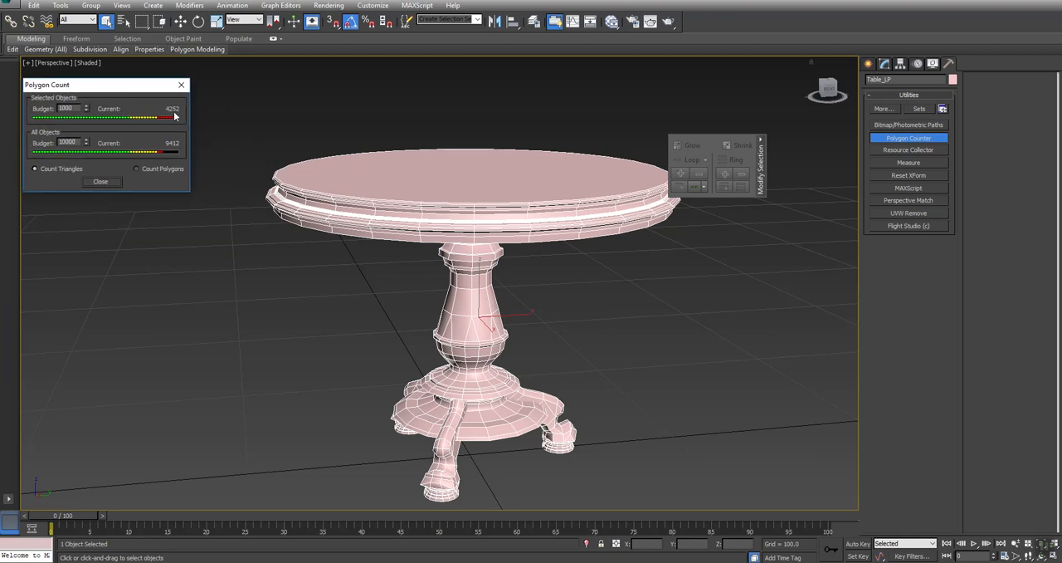
- In edge mode, select alternate edges of the loop around the column's lower bulb with Dot Loop and collapse them
{"action": "middle_click_drag", "start_coordinate": [480, 375], "coordinate": [443, 334], "text": "alt"}
{"action": "scroll", "coordinate": [522, 365], "scroll_direction": "up", "scroll_amount": 6}
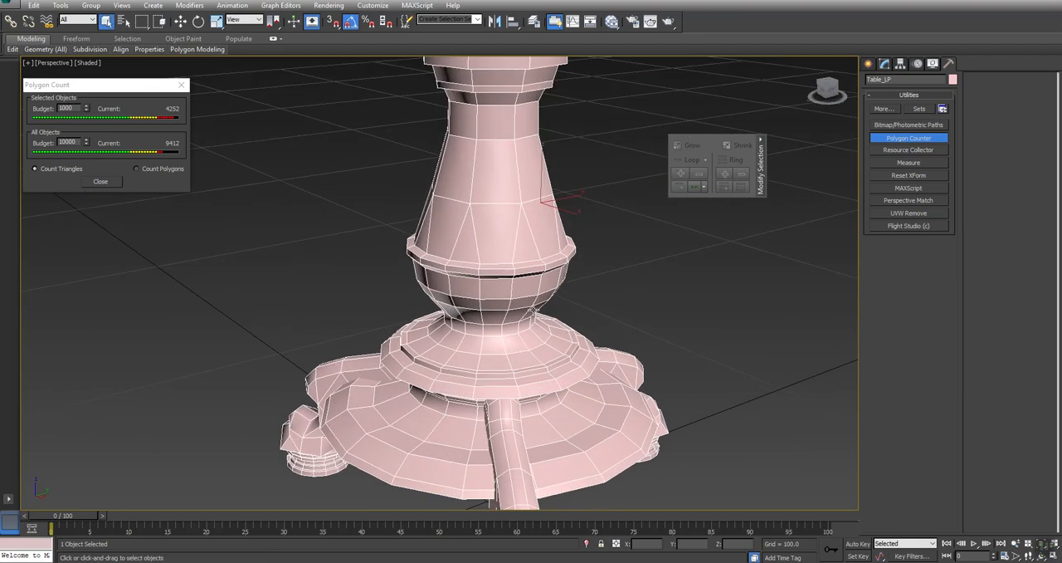
{"action": "left_click", "coordinate": [883, 64]}
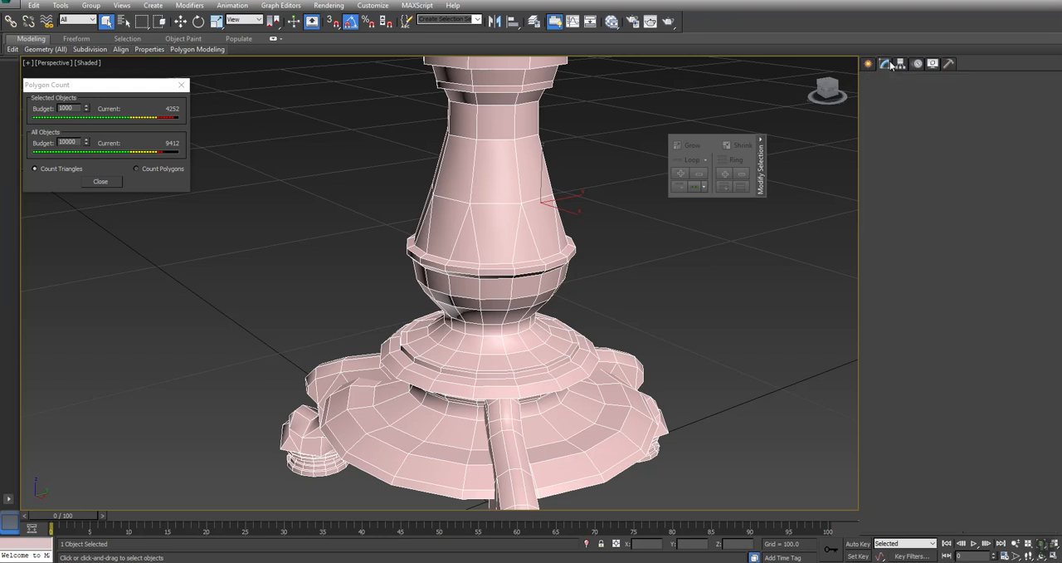
{"action": "left_click", "coordinate": [896, 273]}
{"action": "left_click", "coordinate": [526, 296]}
{"action": "left_click", "coordinate": [694, 187]}
{"action": "key", "text": "ctrl+BackSpace"}
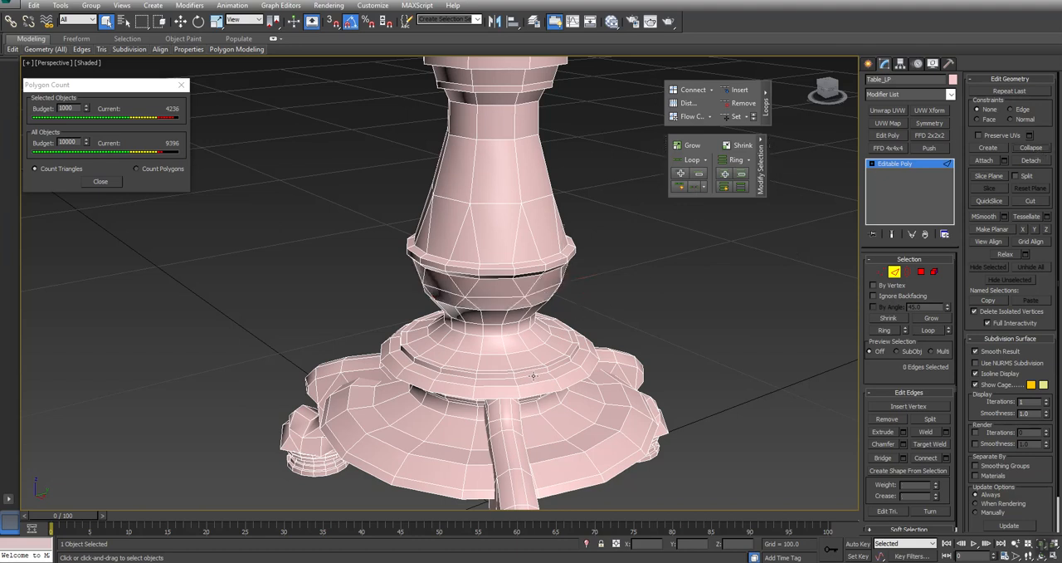
- Select alternate edges around the outer rim of the base's upper tier with Dot Loop and collapse them
{"action": "left_click", "coordinate": [541, 385]}
{"action": "left_click", "coordinate": [697, 188]}
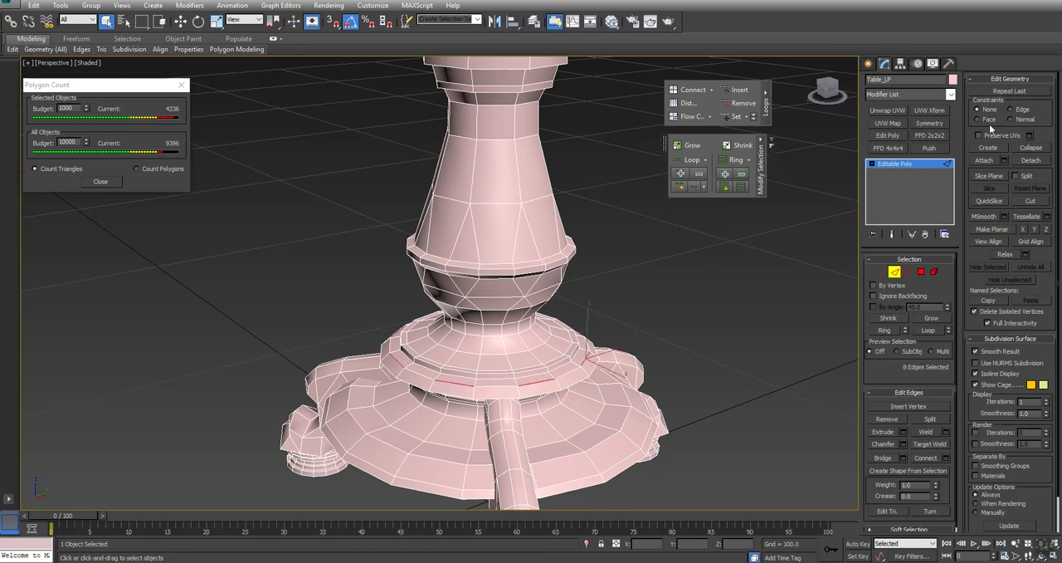
{"action": "left_click", "coordinate": [1033, 148]}
- Select a vertical ring of edges on the base's upper tier, extend it to alternate segments with Dot Loop and collapse them
{"action": "left_click", "coordinate": [535, 373]}
{"action": "key", "text": "alt+r"}
{"action": "key", "text": "ctrl+alt+c"}
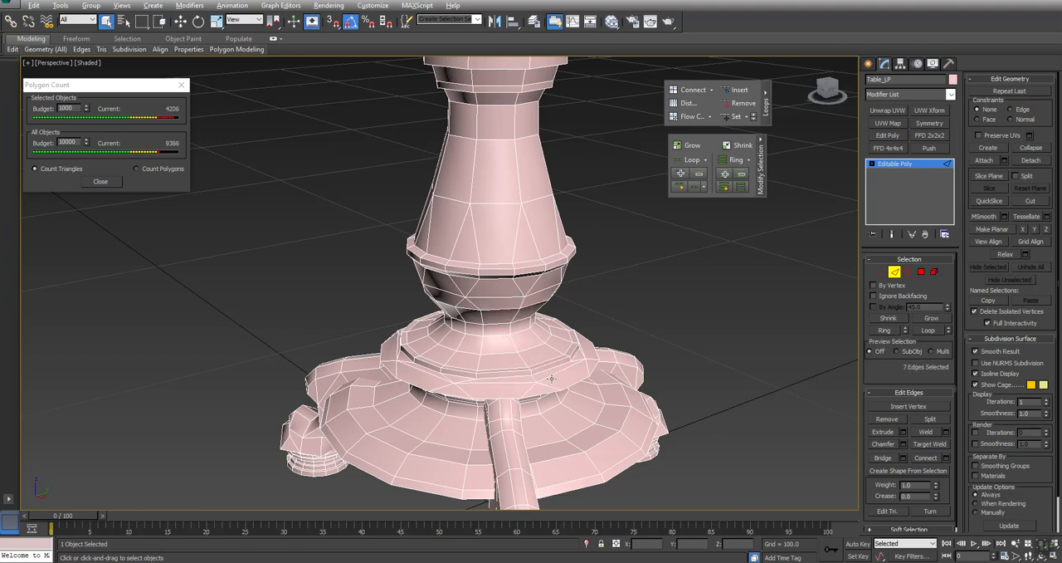
{"action": "middle_click_drag", "start_coordinate": [605, 299], "coordinate": [596, 288]}
{"action": "key", "text": "ctrl+z"}
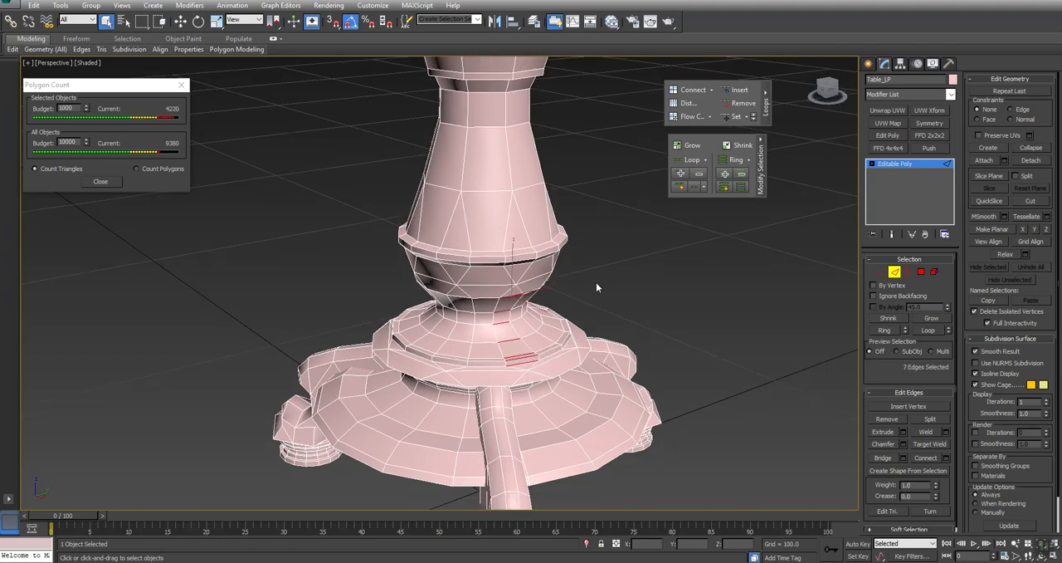
{"action": "left_click", "coordinate": [696, 189]}
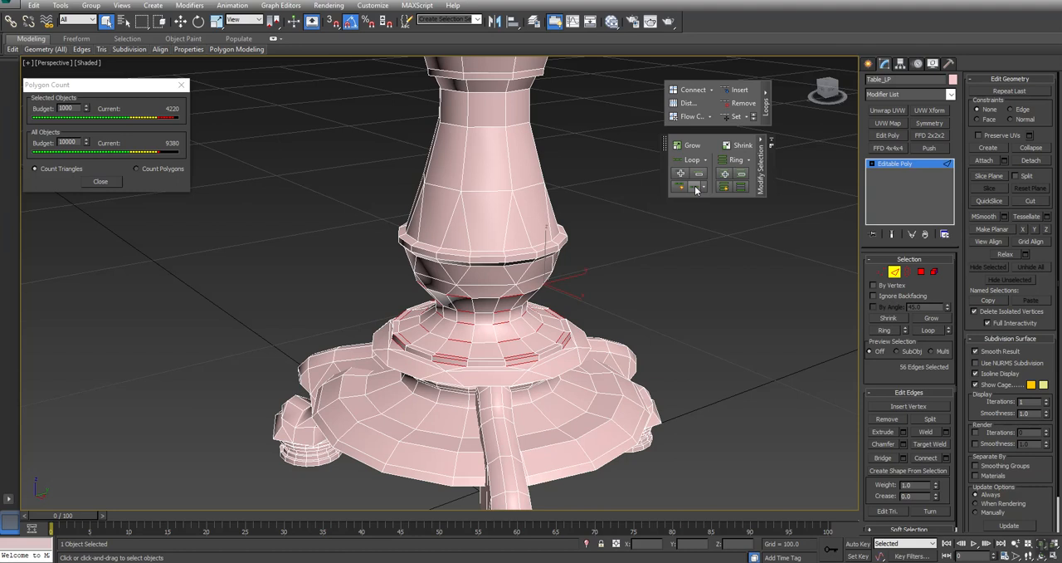
{"action": "left_click", "coordinate": [1032, 150]}
- Try selecting alternate edges of the loop around the base's wide lower plate with Dot Loop and collapsing them
{"action": "middle_click_drag", "start_coordinate": [479, 194], "coordinate": [398, 333], "text": "ctrl+alt"}
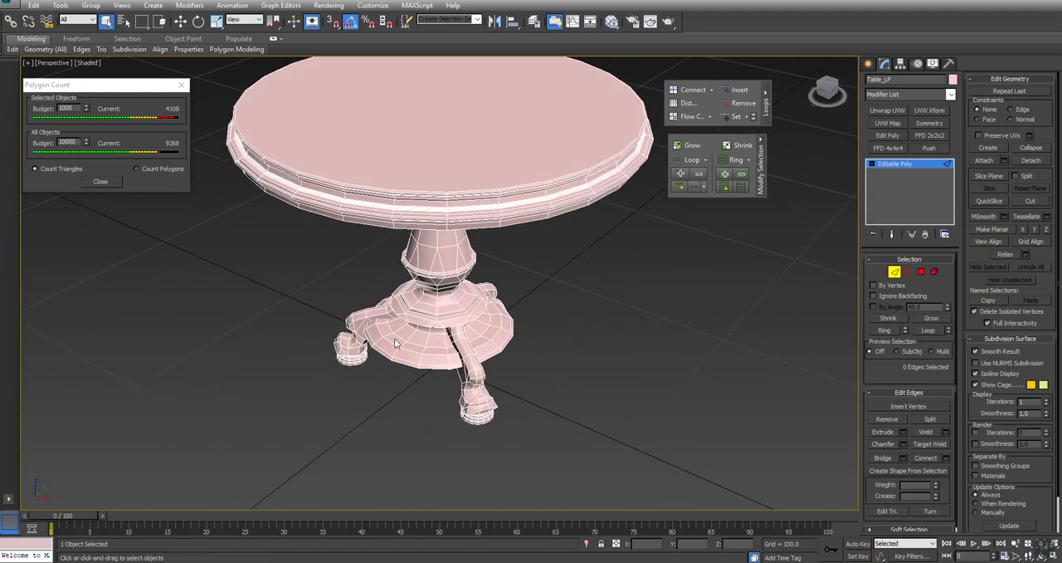
{"action": "scroll", "coordinate": [487, 311], "scroll_direction": "up", "scroll_amount": 3}
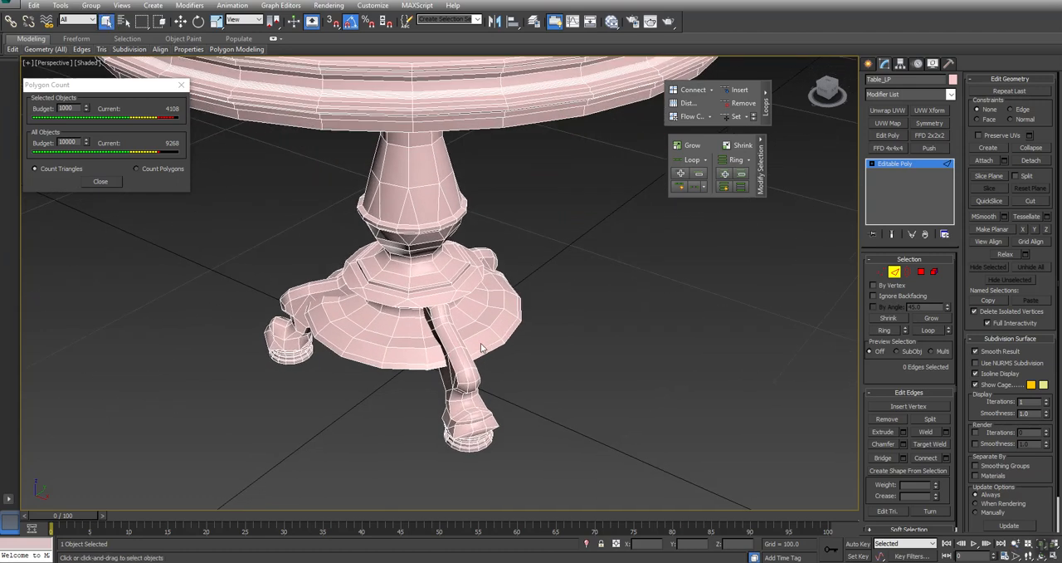
{"action": "left_click", "coordinate": [473, 333]}
{"action": "left_click", "coordinate": [694, 187]}
{"action": "mouse_move", "coordinate": [387, 350]}
{"action": "middle_mouse_down", "text": "alt"}
{"action": "mouse_move", "coordinate": [395, 311]}
{"action": "mouse_move", "coordinate": [407, 354]}
{"action": "middle_mouse_up", "text": "alt"}
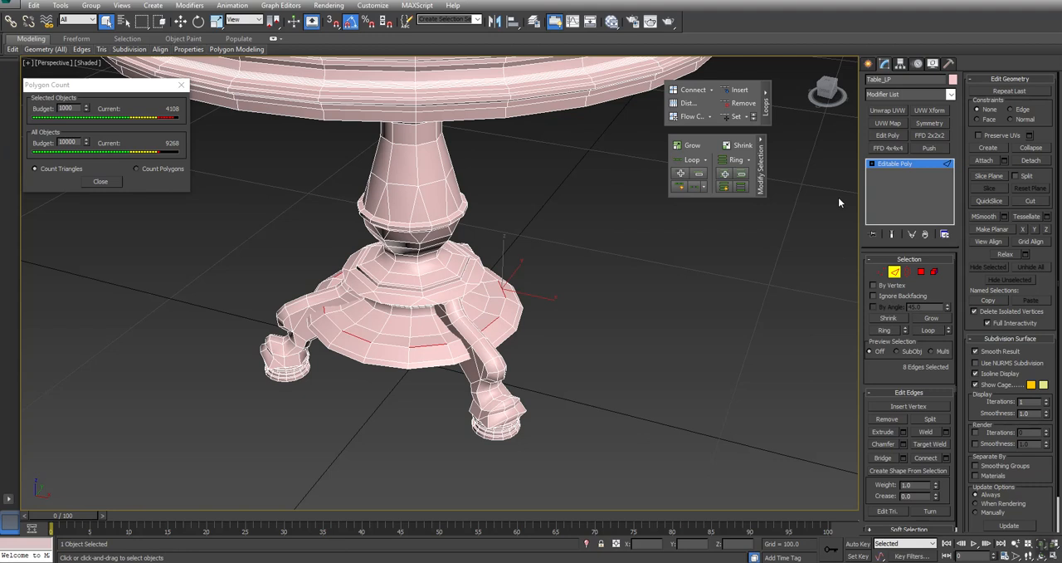
{"action": "left_click", "coordinate": [1030, 147]}
- Try collapsing alternate Dot Loop edges where the neck meets the underside of the base's upper tier
{"action": "middle_click_drag", "start_coordinate": [429, 347], "coordinate": [418, 288], "text": "alt"}
{"action": "left_click", "coordinate": [411, 252]}
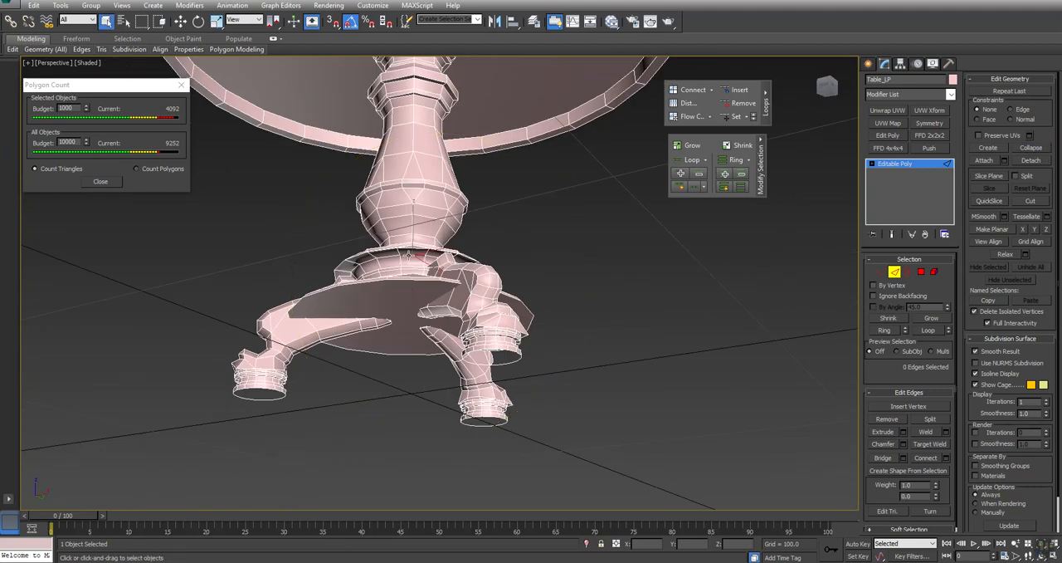
{"action": "left_click", "coordinate": [695, 188]}
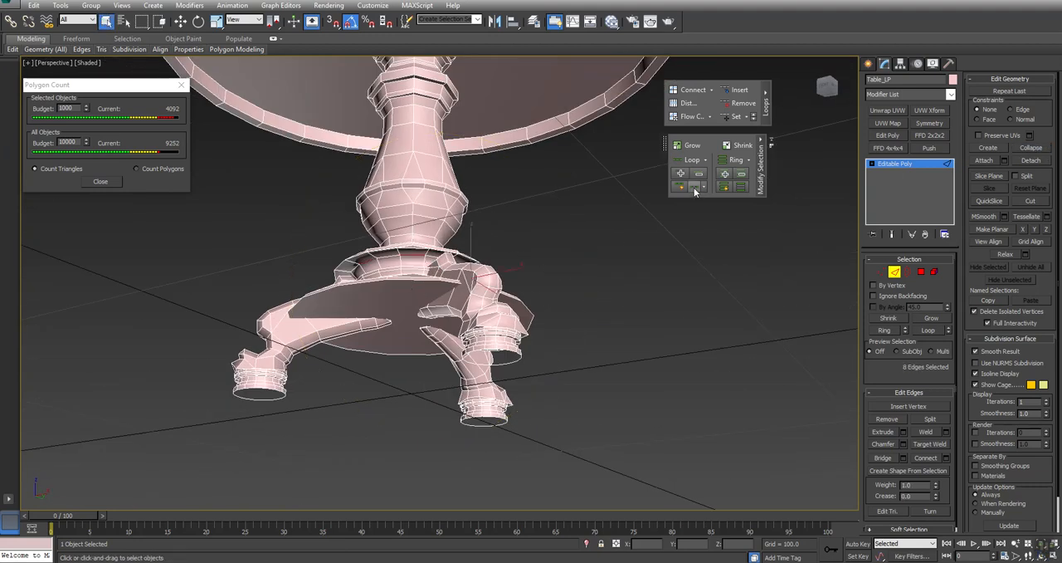
{"action": "left_click", "coordinate": [1032, 148]}
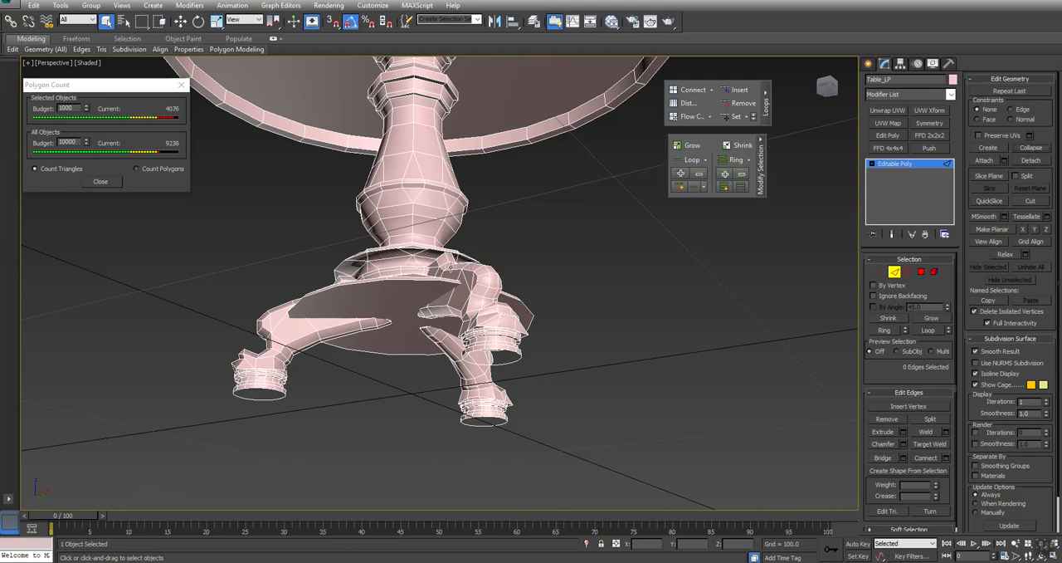
- Try collapsing alternate edges around the neck above the lower plate, selected with Dot Loop and extended with Ring
{"action": "left_click", "coordinate": [411, 265]}
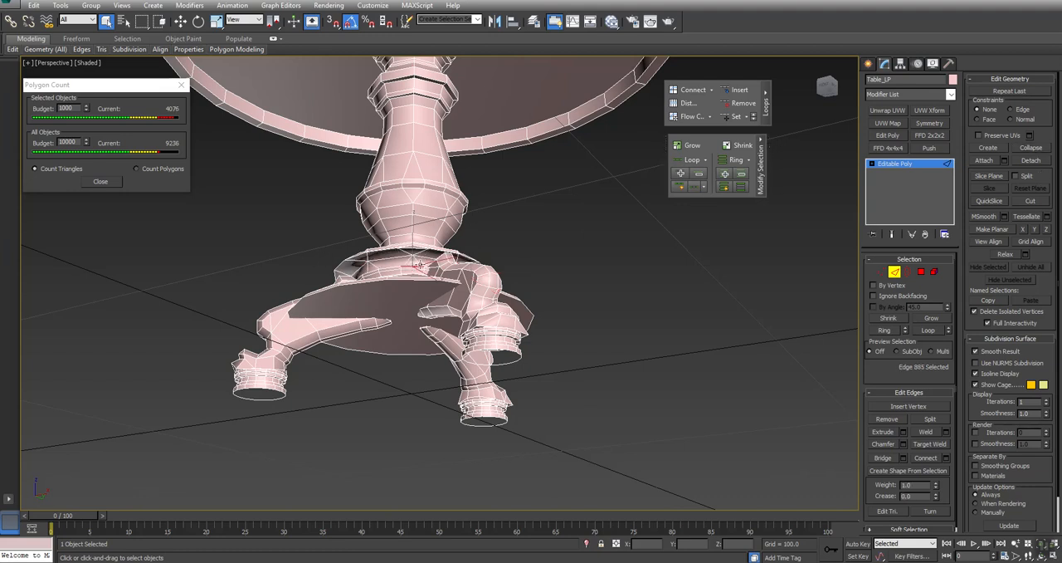
{"action": "left_click", "coordinate": [695, 188]}
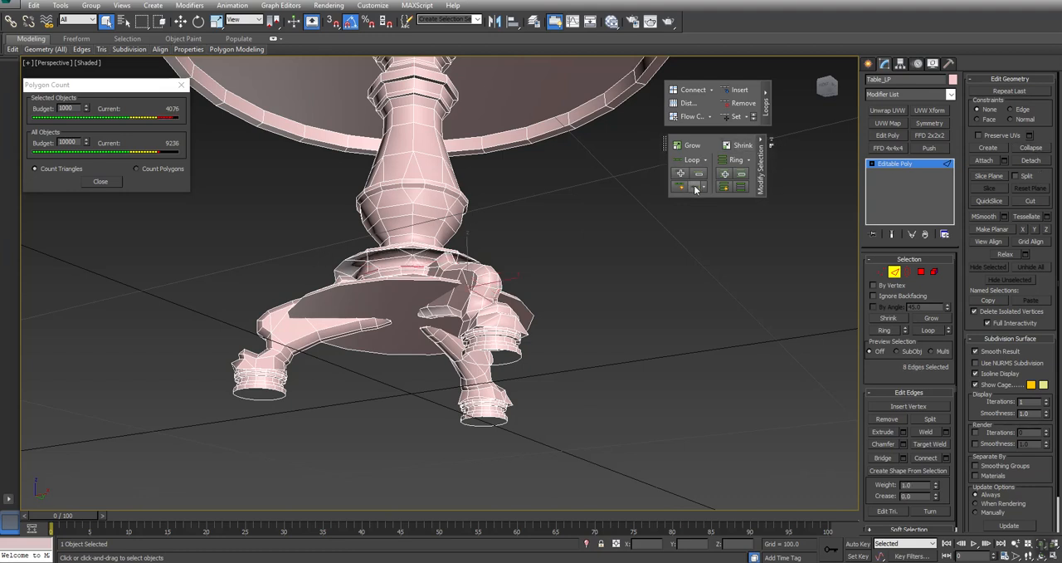
{"action": "left_click", "coordinate": [887, 331]}
{"action": "middle_click_drag", "start_coordinate": [686, 185], "coordinate": [708, 263], "text": "alt"}
{"action": "key", "text": "ctrl+BackSpace"}
{"action": "middle_click_drag", "start_coordinate": [521, 217], "coordinate": [420, 315], "text": "ctrl+alt"}
{"action": "middle_click_drag", "start_coordinate": [490, 324], "coordinate": [475, 302], "text": "ctrl+alt"}
- Undo the recent edge collapses on the neck and the lower plate
{"action": "key", "text": "ctrl+z"}
{"action": "key", "text": "ctrl+z"}
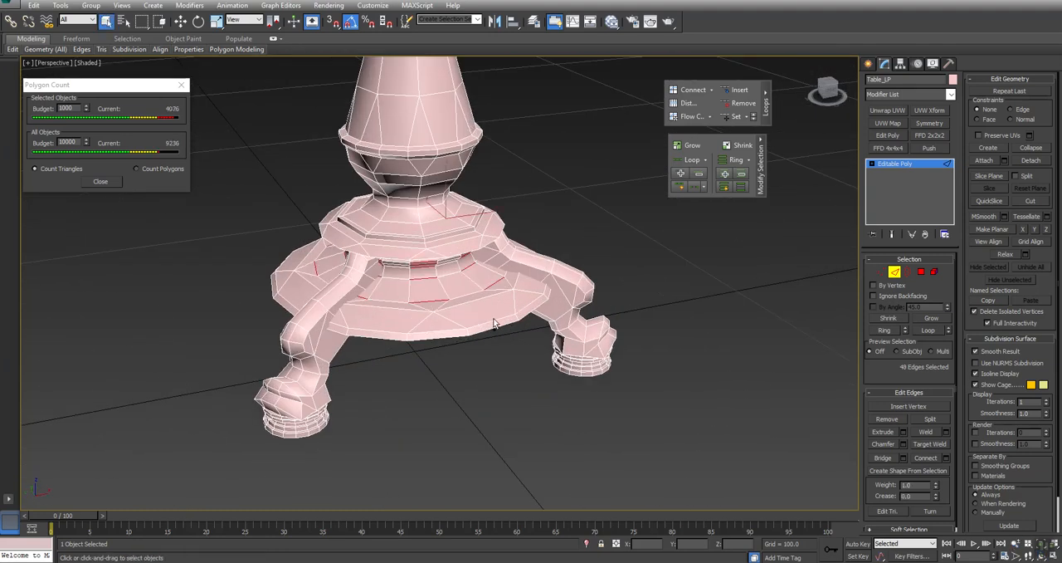
{"action": "key", "text": "ctrl+shift+e"}
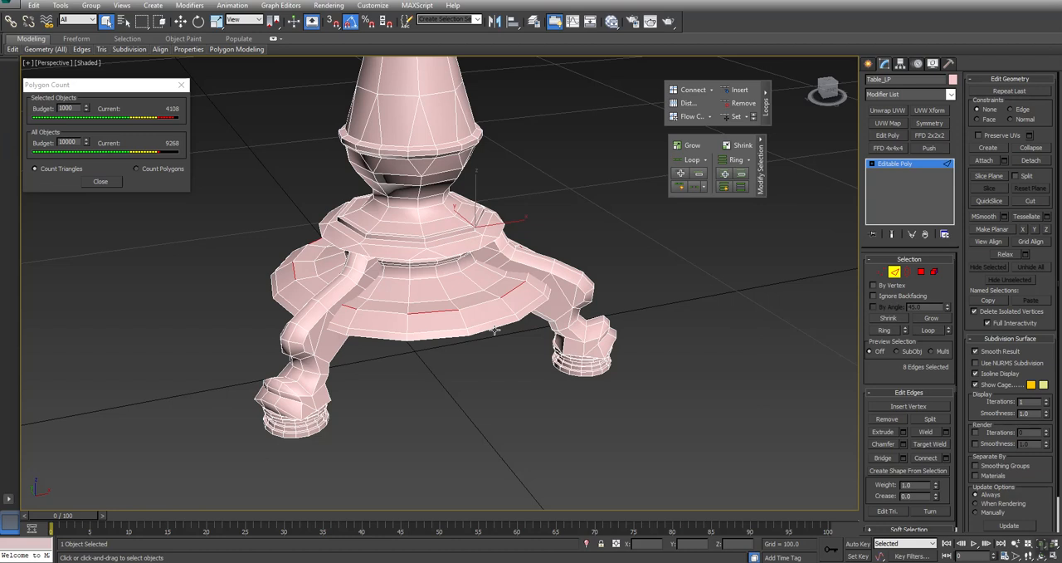
- Select alternate edges of the loop just below the neck's ridge with Dot Loop and collapse them
{"action": "left_click", "coordinate": [422, 279]}
{"action": "middle_click_drag", "start_coordinate": [422, 279], "coordinate": [458, 294], "text": "alt"}
{"action": "scroll", "coordinate": [458, 294], "scroll_direction": "up", "scroll_amount": 6}
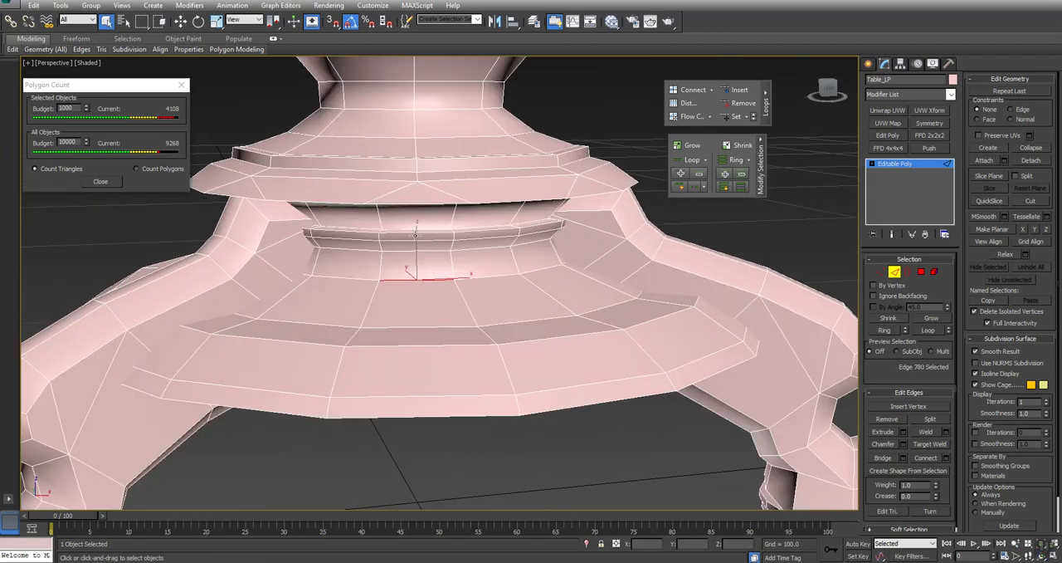
{"action": "left_click", "coordinate": [414, 250]}
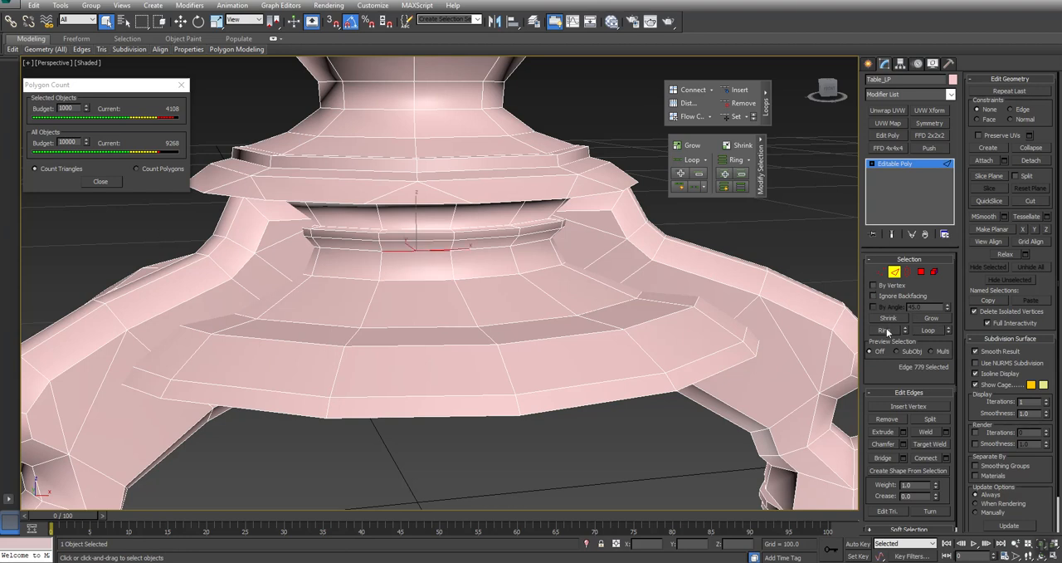
{"action": "left_click", "coordinate": [693, 188]}
{"action": "left_click", "coordinate": [1031, 149]}
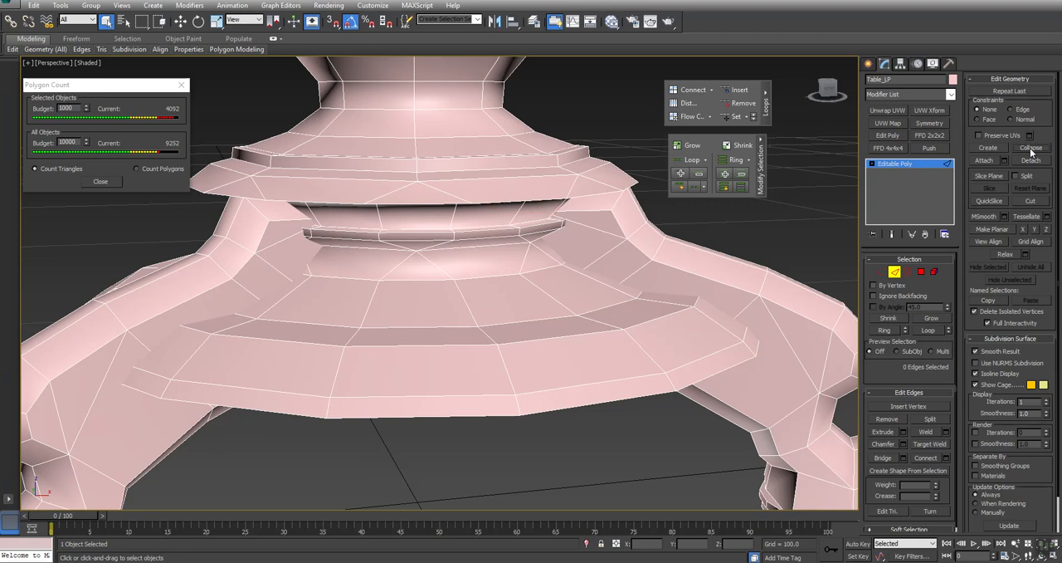
- Select alternate edges of the loop at the top of the neck, under the upper tier, with Dot Loop and collapse them
{"action": "left_click", "coordinate": [418, 226]}
{"action": "middle_click_drag", "start_coordinate": [418, 227], "coordinate": [414, 199], "text": "alt"}
{"action": "left_click", "coordinate": [441, 204]}
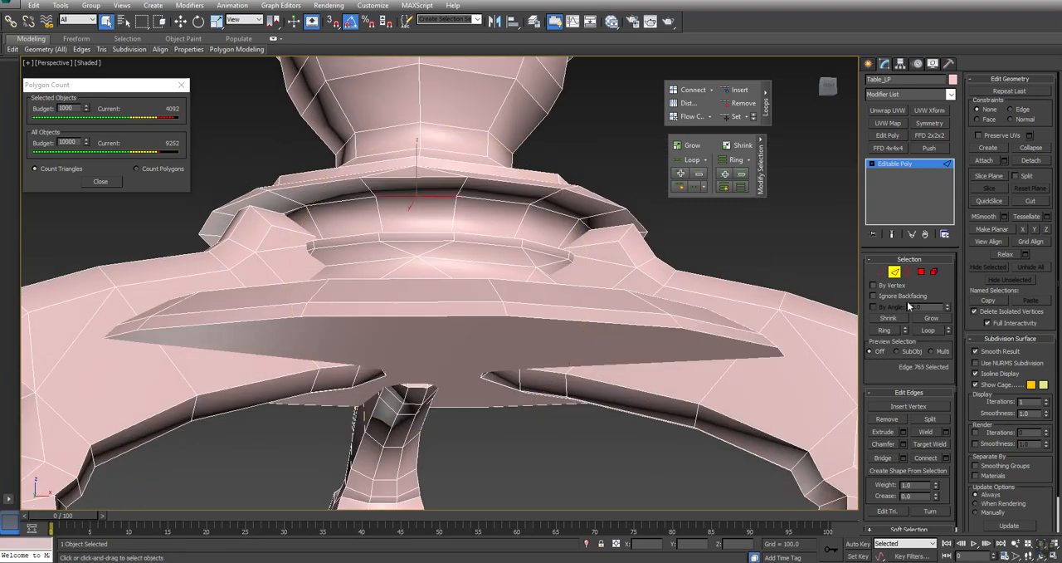
{"action": "left_click", "coordinate": [692, 188]}
{"action": "left_click", "coordinate": [1033, 149]}
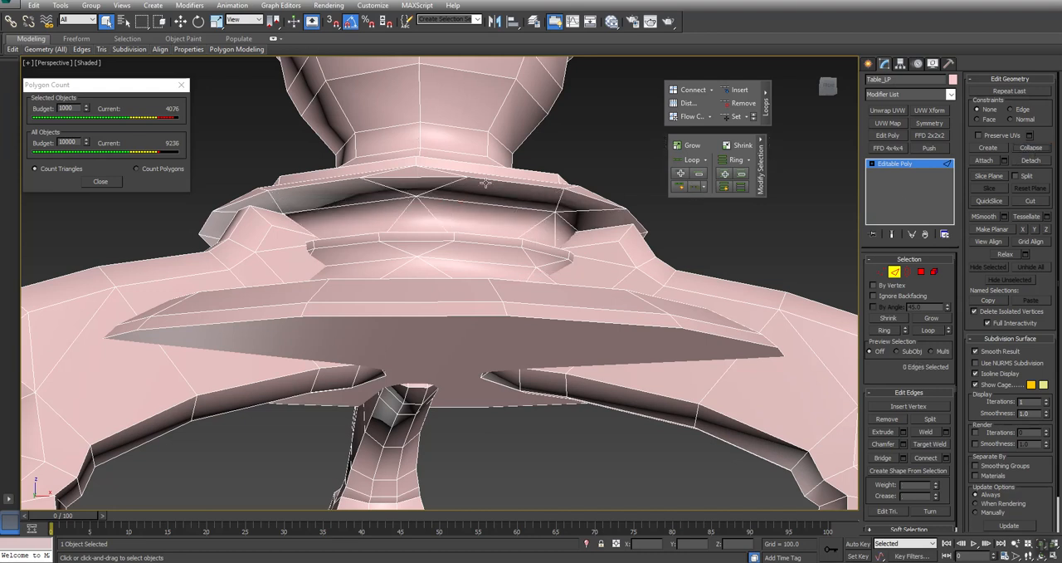
- Select an edge on the neck's ridge, extend it with Ring and Dot Loop to alternate segments, and collapse them
{"action": "left_click", "coordinate": [419, 230]}
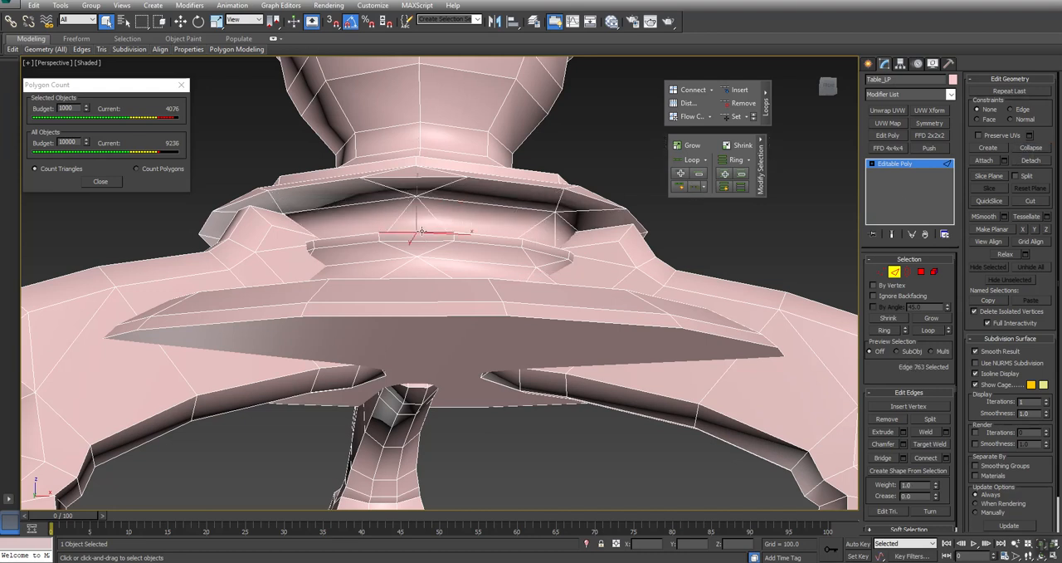
{"action": "left_click", "coordinate": [883, 330]}
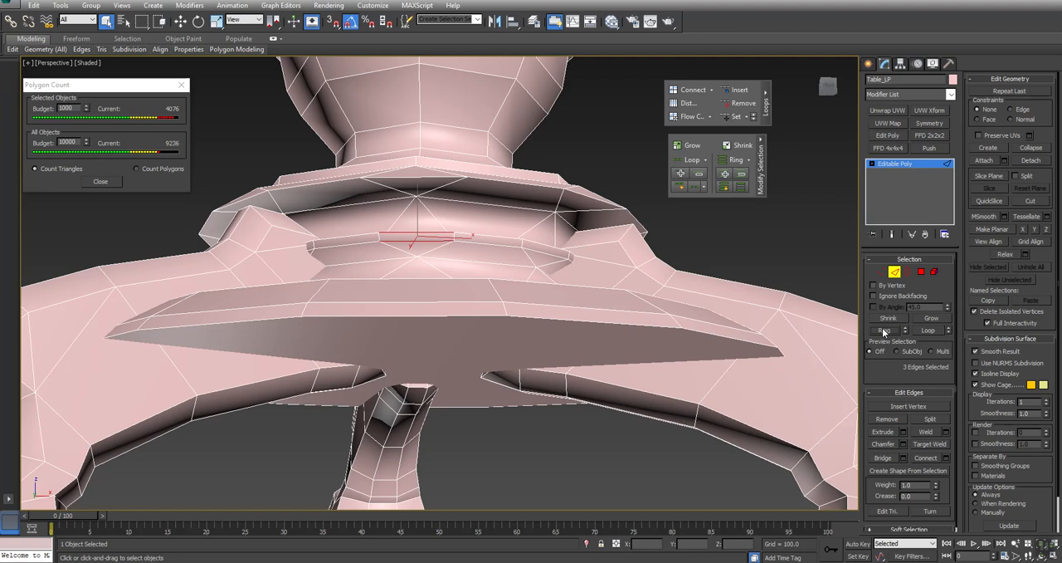
{"action": "left_click", "coordinate": [694, 187]}
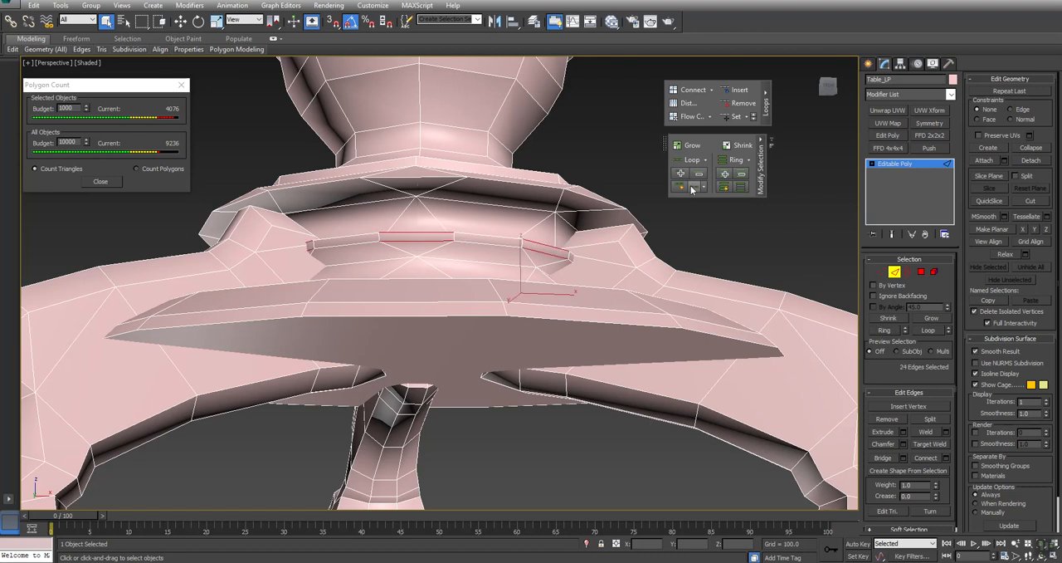
{"action": "left_click", "coordinate": [1032, 148]}
- Examine the reduced column, base and legs from several angles and distances
{"action": "middle_click_drag", "start_coordinate": [452, 160], "coordinate": [451, 168]}
{"action": "key", "text": "alt+z"}
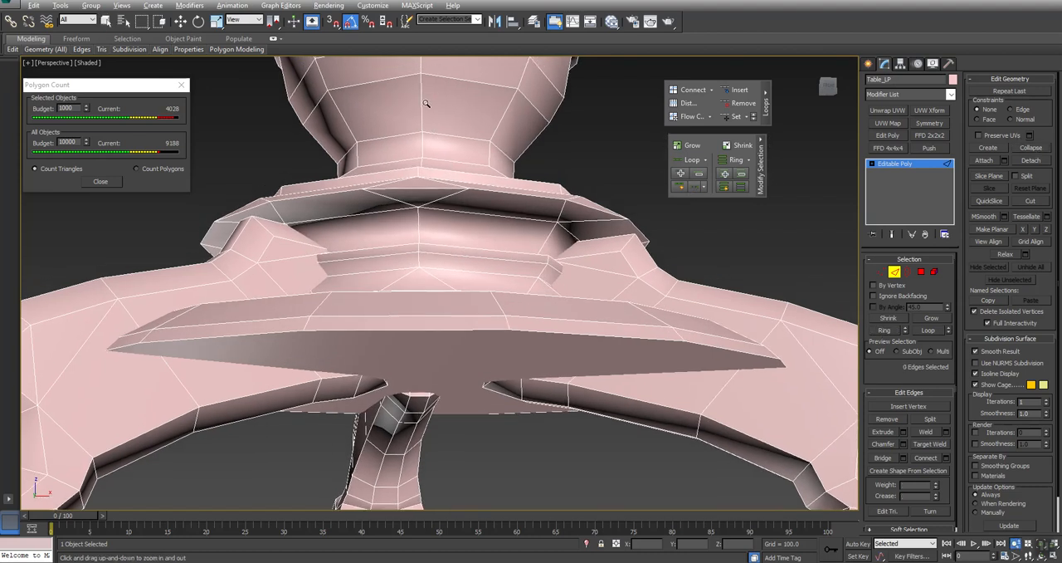
{"action": "left_click_drag", "start_coordinate": [425, 105], "coordinate": [424, 147]}
{"action": "key", "text": "ctrl+r"}
{"action": "left_click_drag", "start_coordinate": [367, 172], "coordinate": [399, 220]}
{"action": "right_click", "coordinate": [399, 219]}
{"action": "scroll", "coordinate": [399, 220], "scroll_direction": "down", "scroll_amount": 5}
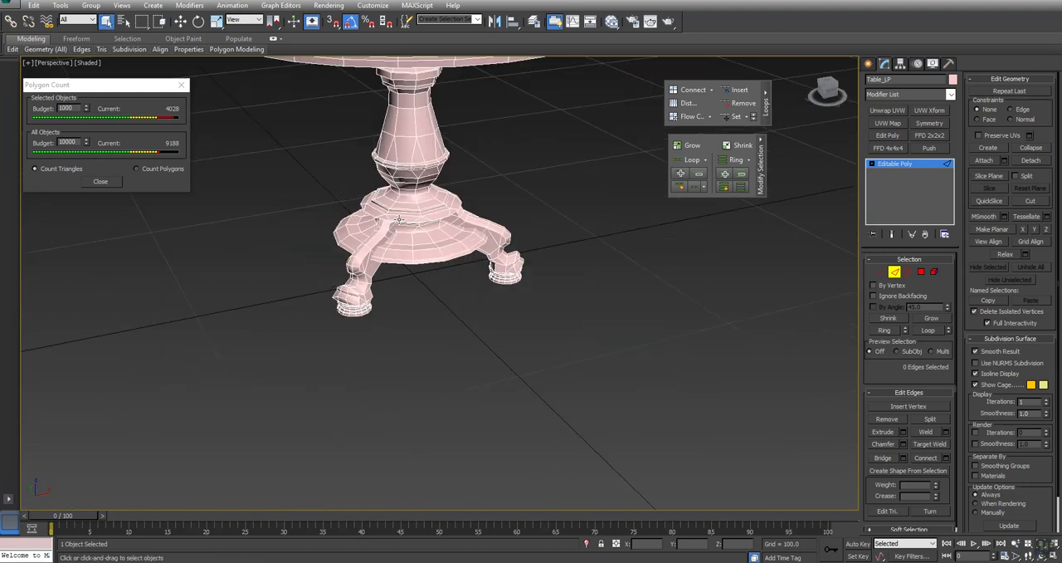
{"action": "middle_click_drag", "start_coordinate": [415, 192], "coordinate": [405, 263]}
{"action": "key", "text": "ctrl+r"}
{"action": "left_click_drag", "start_coordinate": [439, 256], "coordinate": [459, 235]}
{"action": "middle_click_drag", "start_coordinate": [460, 236], "coordinate": [453, 254], "text": "alt"}
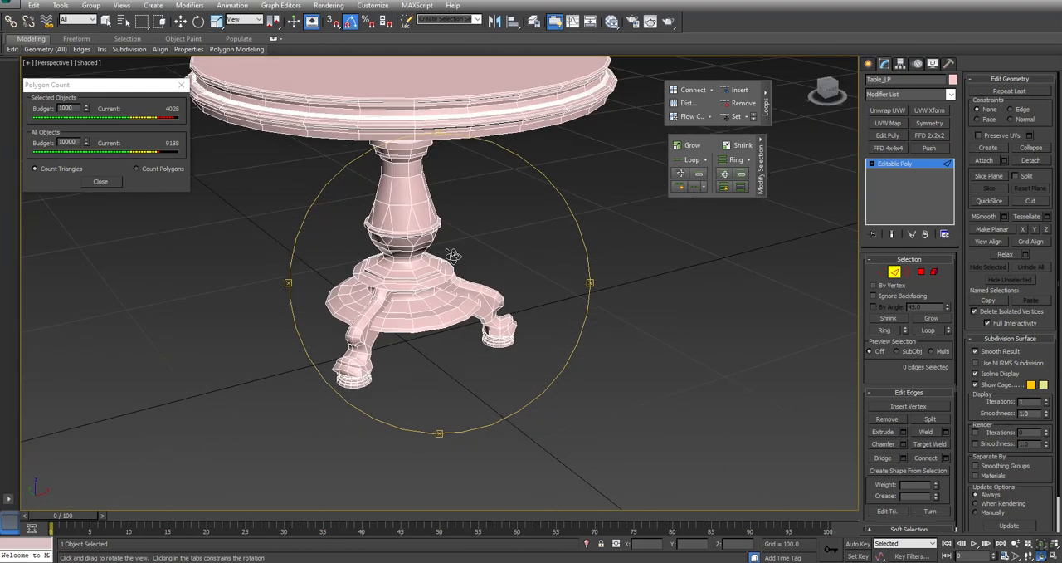
- Select the surplus edge loops bunched in the concave moulding of the tabletop's rim and remove them with the Loops Remove tool
{"action": "middle_click_drag", "start_coordinate": [505, 188], "coordinate": [579, 221]}
{"action": "key", "text": "q"}
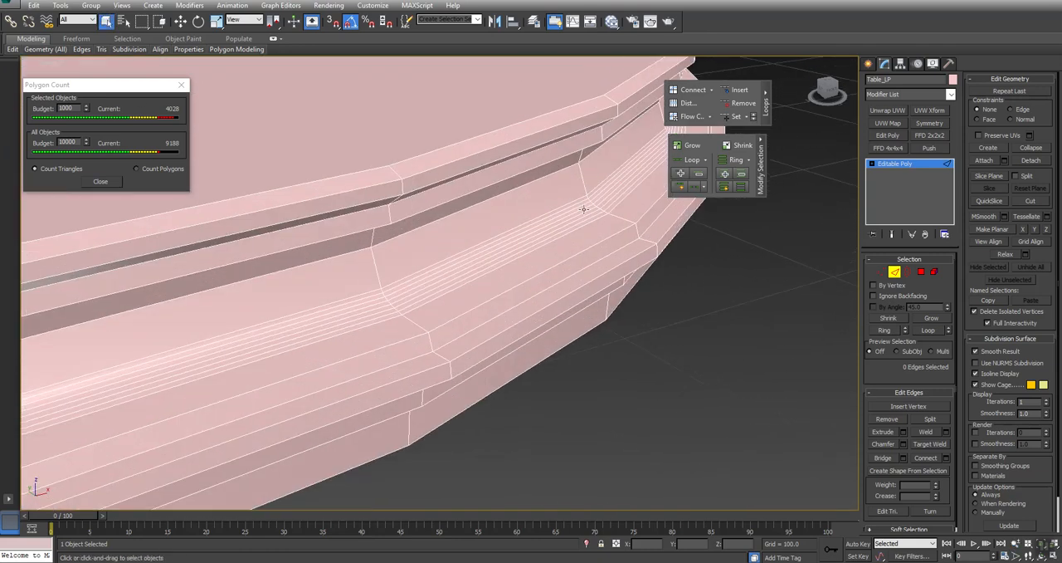
{"action": "left_click", "coordinate": [559, 212]}
{"action": "middle_click_drag", "start_coordinate": [559, 212], "coordinate": [528, 295], "text": "alt"}
{"action": "middle_click_drag", "start_coordinate": [420, 414], "coordinate": [545, 342]}
{"action": "scroll", "coordinate": [507, 336], "scroll_direction": "up", "scroll_amount": 3}
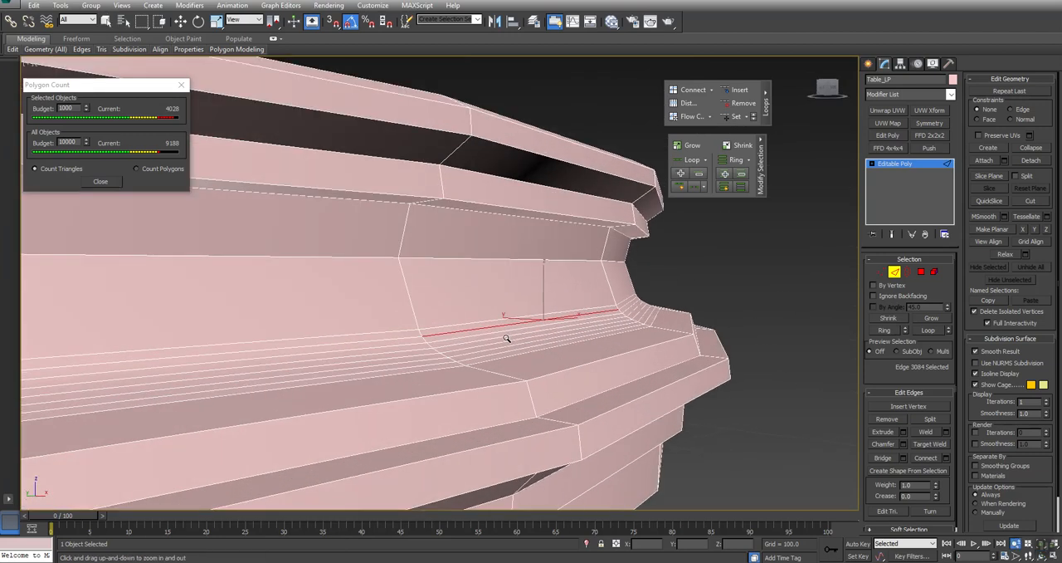
{"action": "left_click", "coordinate": [642, 308], "text": "ctrl"}
{"action": "left_click", "coordinate": [667, 316], "text": "ctrl"}
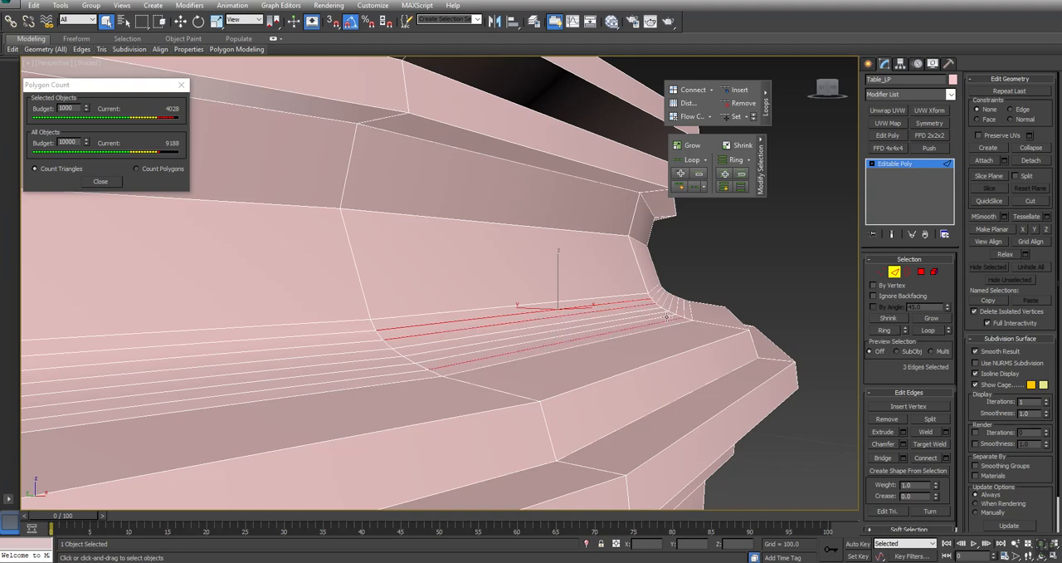
{"action": "left_click", "coordinate": [660, 319], "text": "ctrl"}
{"action": "left_click", "coordinate": [652, 314], "text": "ctrl"}
{"action": "left_click", "coordinate": [742, 104]}
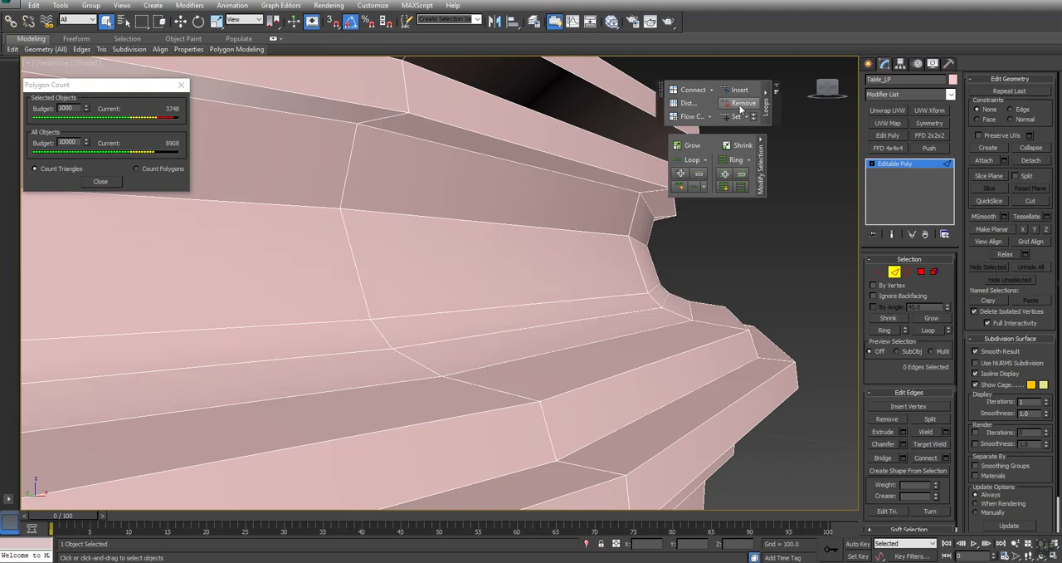
- Select the short edge between two close loops in the rim's moulding, extend it with Ring and collapse the edges
{"action": "left_click", "coordinate": [656, 299]}
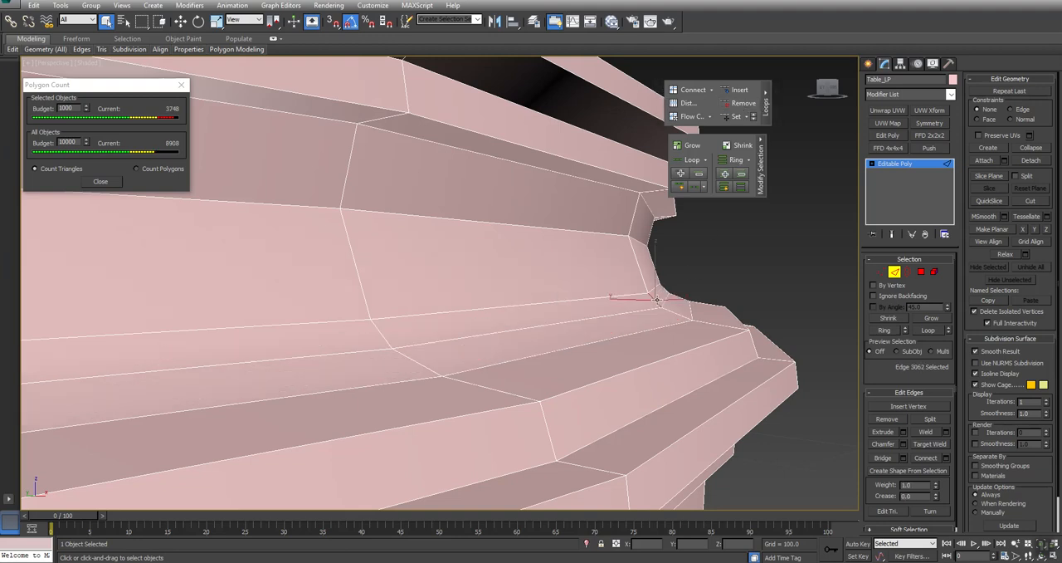
{"action": "left_click", "coordinate": [657, 300]}
{"action": "left_click", "coordinate": [653, 300]}
{"action": "left_click", "coordinate": [884, 330]}
{"action": "left_click", "coordinate": [1044, 151]}
- In polygon mode, select the tabletop's underside face, grow the selection to the surrounding inner wall and delete these polygons
{"action": "scroll", "coordinate": [508, 303], "scroll_direction": "down", "scroll_amount": 5}
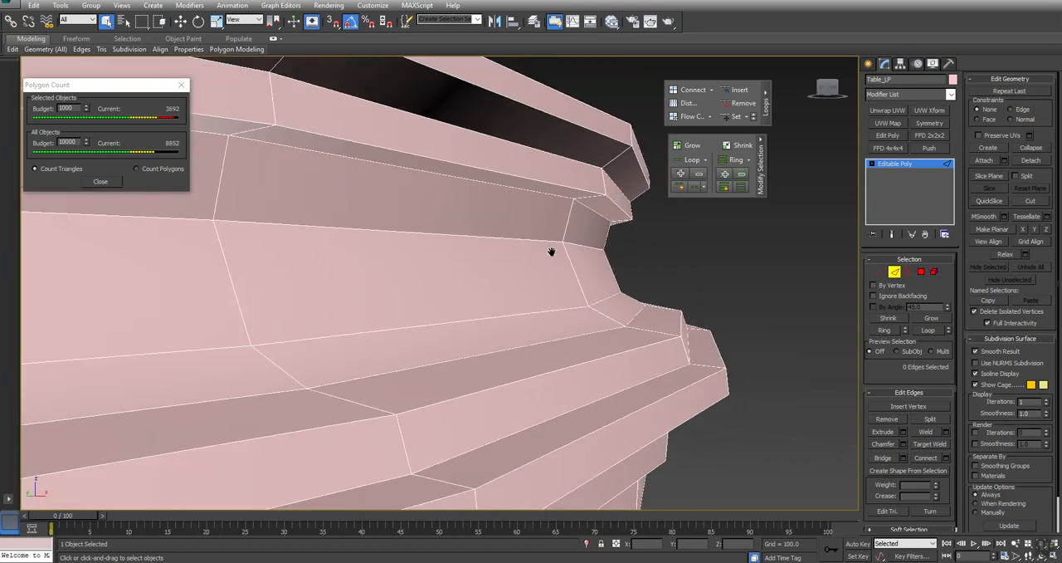
{"action": "middle_click_drag", "start_coordinate": [510, 277], "coordinate": [648, 318]}
{"action": "middle_click_drag", "start_coordinate": [578, 321], "coordinate": [605, 323], "text": "alt"}
{"action": "key", "text": "alt+z"}
{"action": "left_click_drag", "start_coordinate": [631, 295], "coordinate": [625, 354]}
{"action": "middle_click_drag", "start_coordinate": [625, 354], "coordinate": [623, 292], "text": "ctrl+alt"}
{"action": "middle_click_drag", "start_coordinate": [541, 357], "coordinate": [572, 331], "text": "alt"}
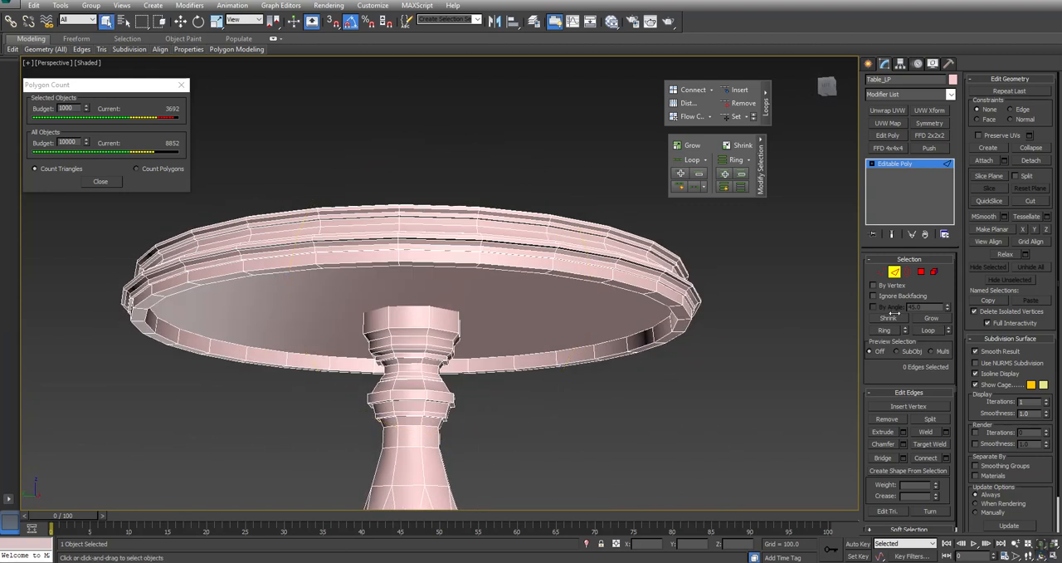
{"action": "left_click", "coordinate": [921, 271]}
{"action": "left_click", "coordinate": [533, 311]}
{"action": "middle_click_drag", "start_coordinate": [513, 330], "coordinate": [479, 333], "text": "alt"}
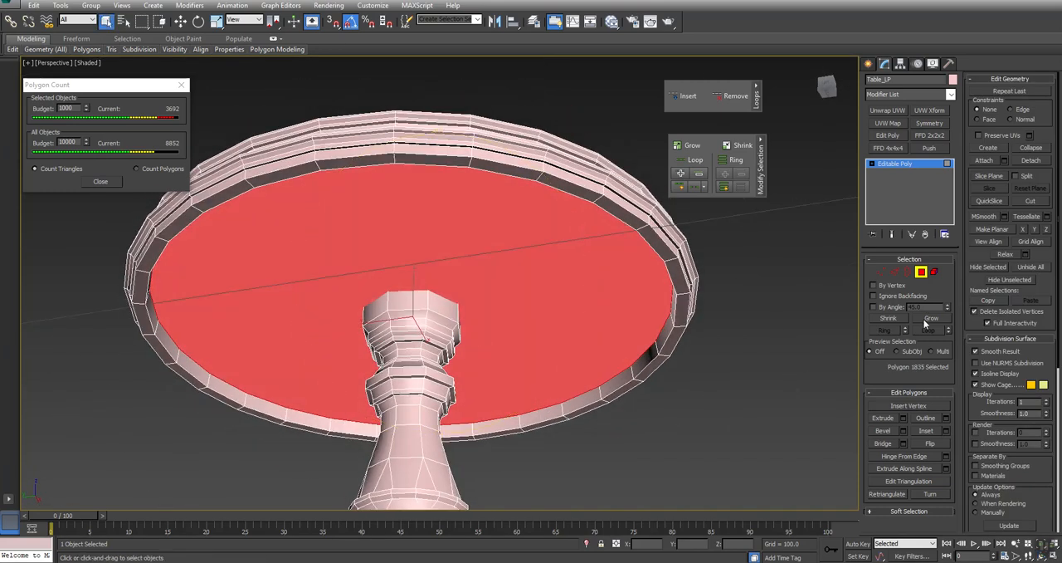
{"action": "left_click", "coordinate": [930, 319]}
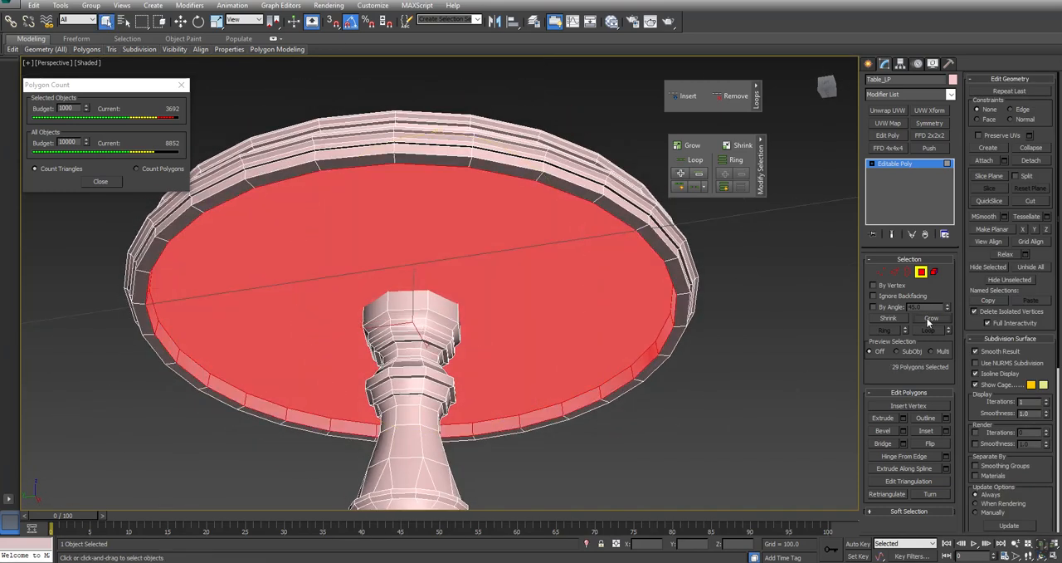
{"action": "key", "text": "Delete"}
- Frame the table in the Top view and select the edges at the two opposite sides of the tabletop's rim
{"action": "middle_click_drag", "start_coordinate": [548, 299], "coordinate": [438, 389], "text": "alt"}
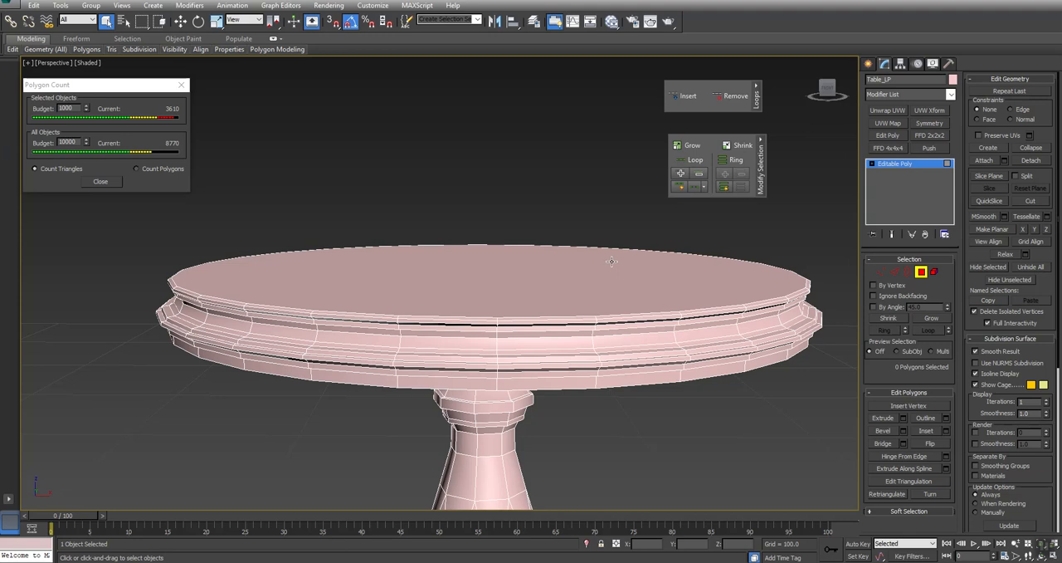
{"action": "key", "text": "alt+w"}
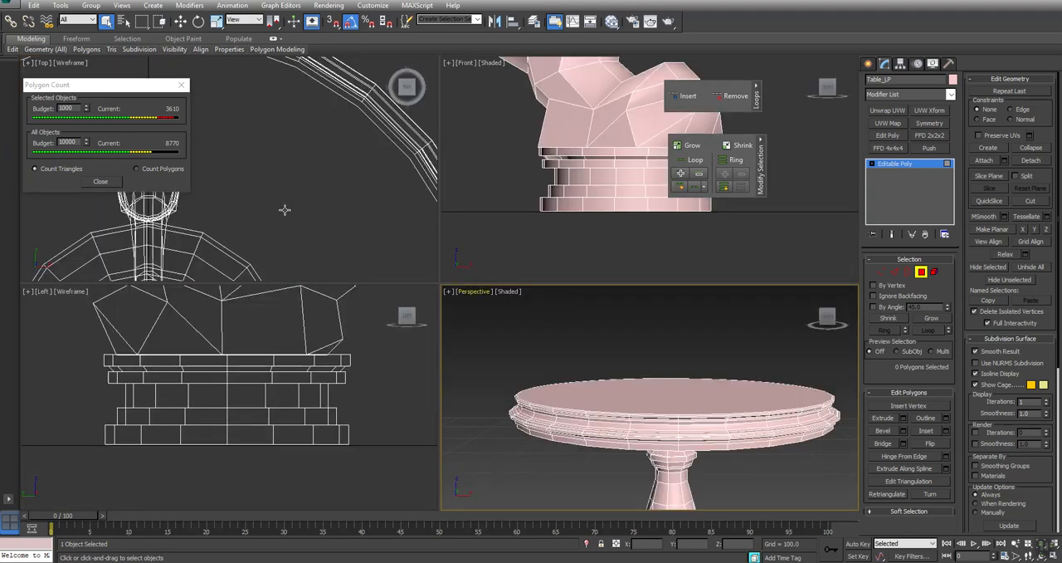
{"action": "middle_click_drag", "start_coordinate": [284, 208], "coordinate": [332, 149]}
{"action": "key", "text": "z"}
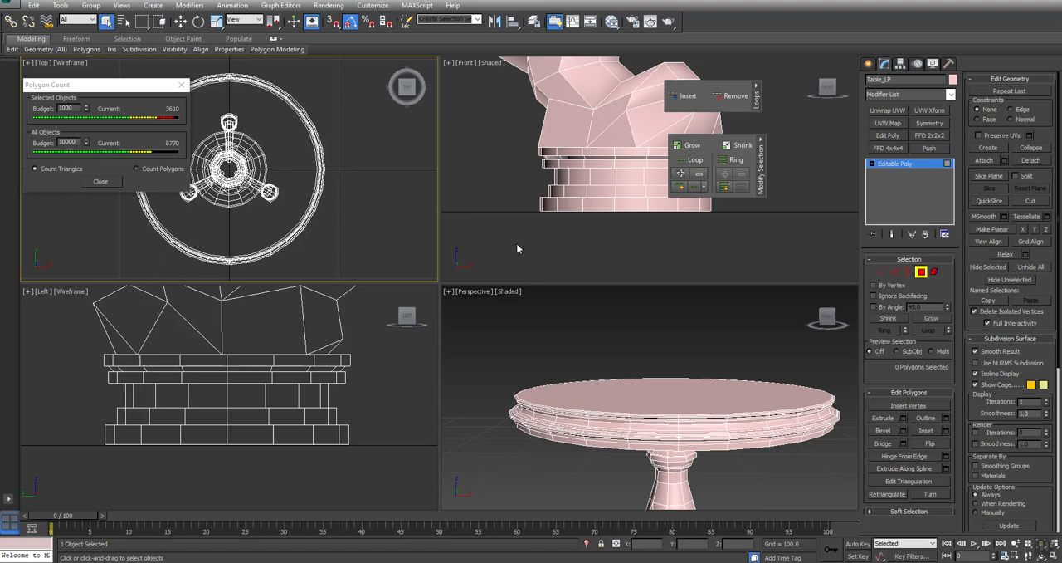
{"action": "left_click", "coordinate": [894, 271]}
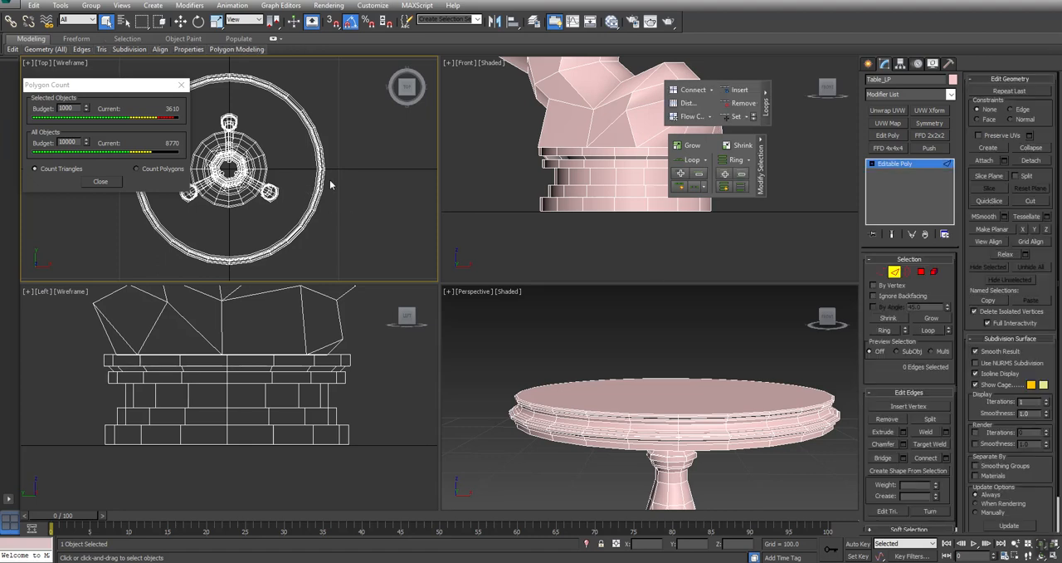
{"action": "middle_click_drag", "start_coordinate": [342, 183], "coordinate": [433, 191]}
{"action": "left_click_drag", "start_coordinate": [173, 190], "coordinate": [193, 191]}
{"action": "middle_click_drag", "start_coordinate": [745, 426], "coordinate": [742, 422]}
{"action": "key", "text": "alt+w"}
{"action": "middle_click_drag", "start_coordinate": [581, 391], "coordinate": [425, 292], "text": "alt"}
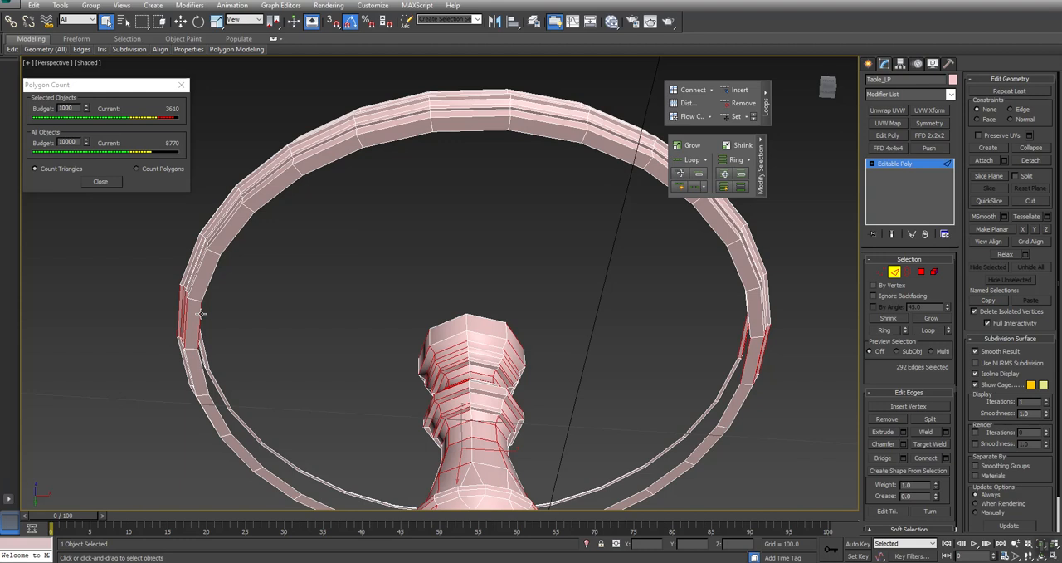
- Select the two facing inner edges on opposite sides of the rim's underside opening and bridge them
{"action": "left_click", "coordinate": [201, 314]}
{"action": "left_click", "coordinate": [747, 351], "text": "ctrl"}
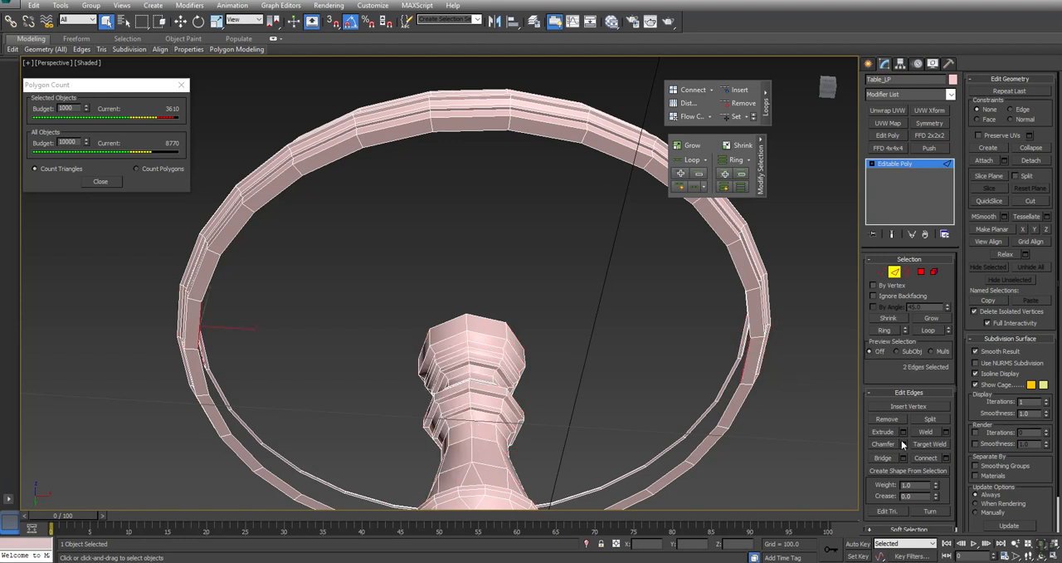
{"action": "left_click", "coordinate": [882, 457]}
- Select the border of one half of the underside opening, deselect the strip's edge and the two far-end edges, and bridge the remaining edges
{"action": "middle_click_drag", "start_coordinate": [626, 358], "coordinate": [582, 338], "text": "alt"}
{"action": "scroll", "coordinate": [580, 288], "scroll_direction": "down", "scroll_amount": 2}
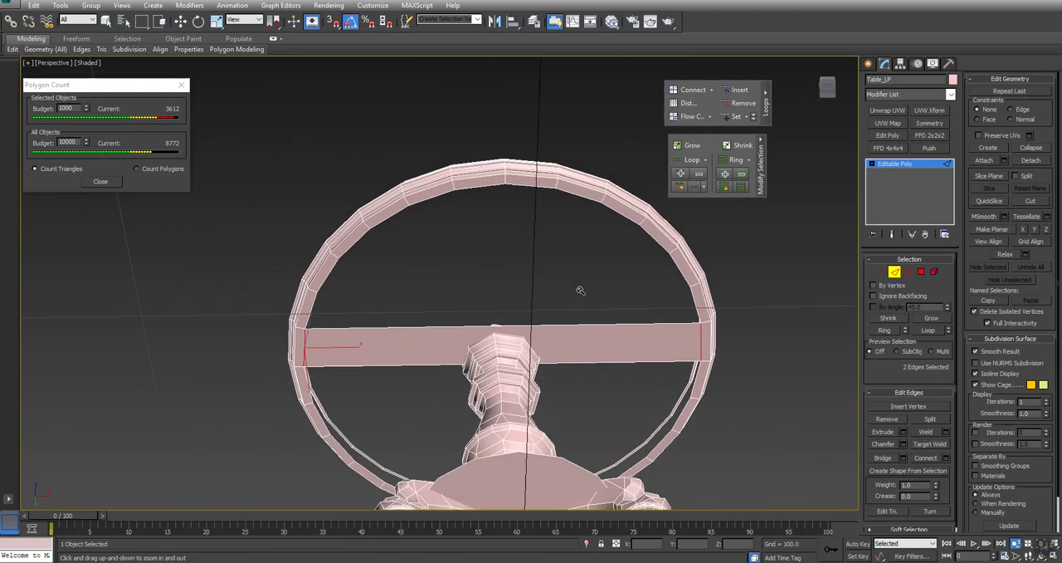
{"action": "left_click_drag", "start_coordinate": [764, 320], "coordinate": [752, 258]}
{"action": "right_click", "coordinate": [752, 256]}
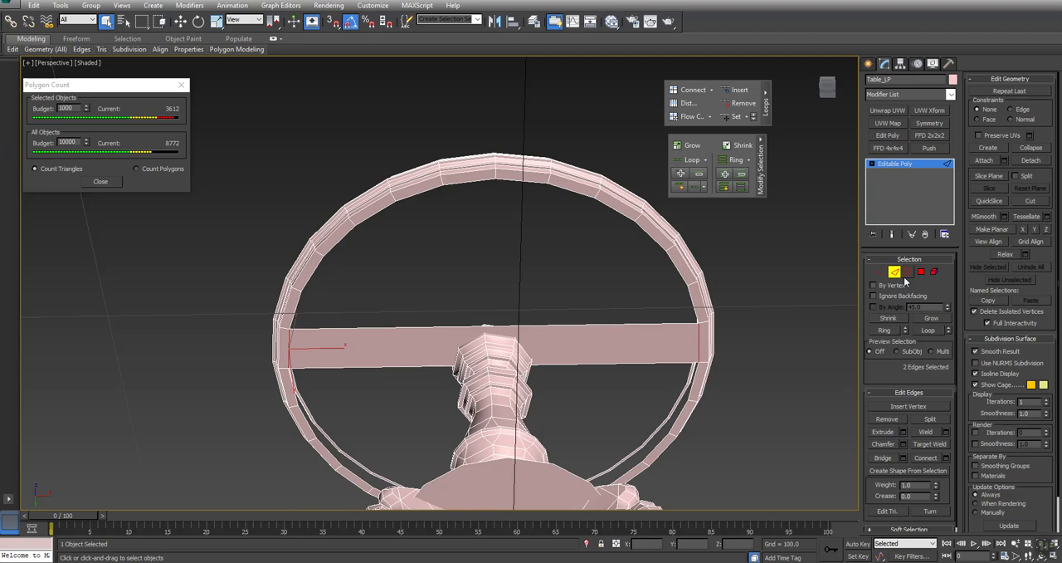
{"action": "left_click", "coordinate": [907, 271]}
{"action": "left_click", "coordinate": [653, 242]}
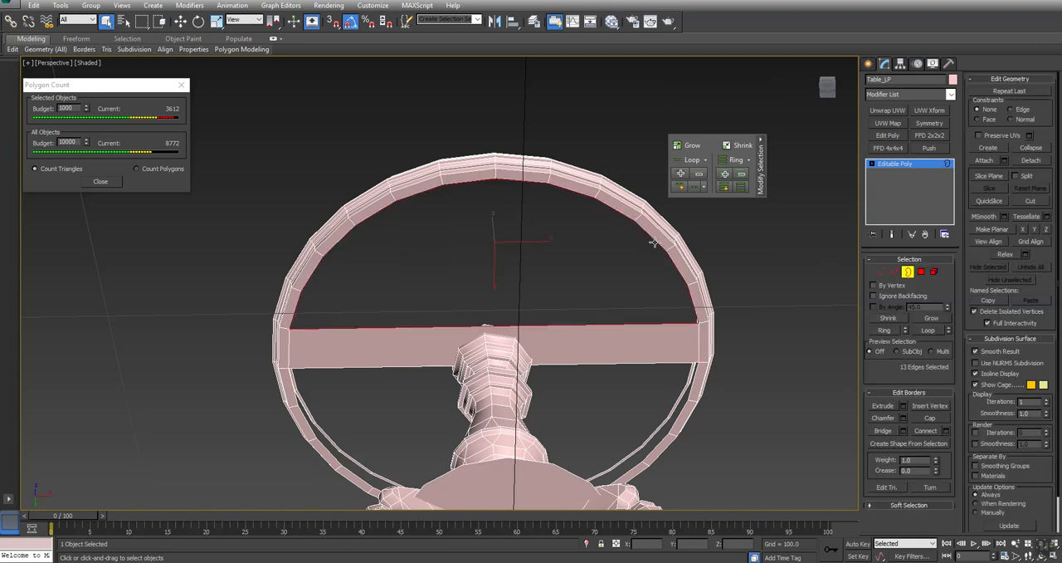
{"action": "left_click", "coordinate": [892, 272]}
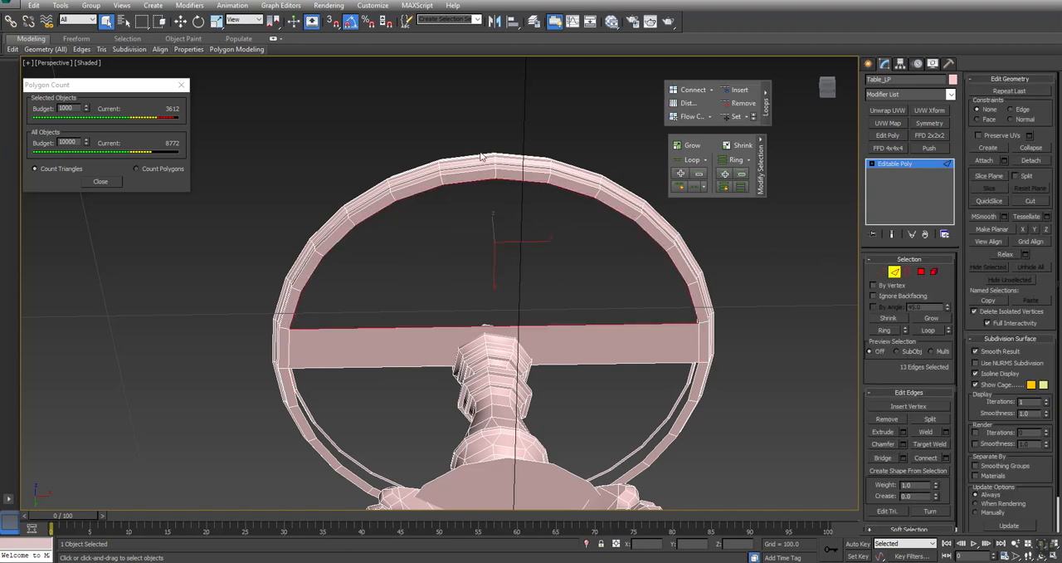
{"action": "left_click_drag", "start_coordinate": [499, 181], "coordinate": [511, 199], "text": "alt"}
{"action": "left_click_drag", "start_coordinate": [476, 281], "coordinate": [504, 362], "text": "alt"}
{"action": "left_click", "coordinate": [884, 458]}
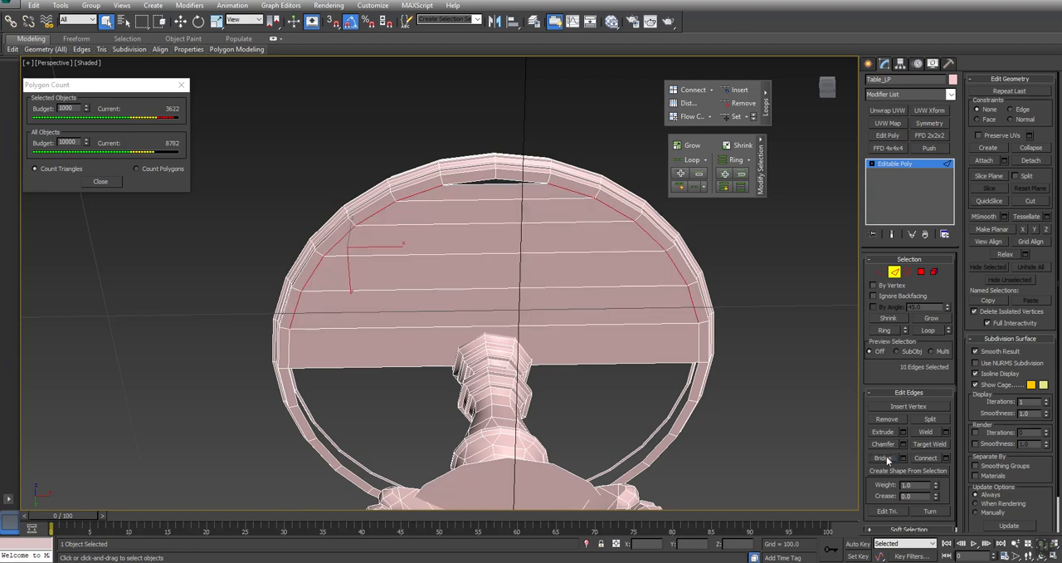
- Select the border of the small triangular gap at the end of the bridged half and cap it
{"action": "left_click", "coordinate": [907, 271]}
{"action": "left_click", "coordinate": [520, 182]}
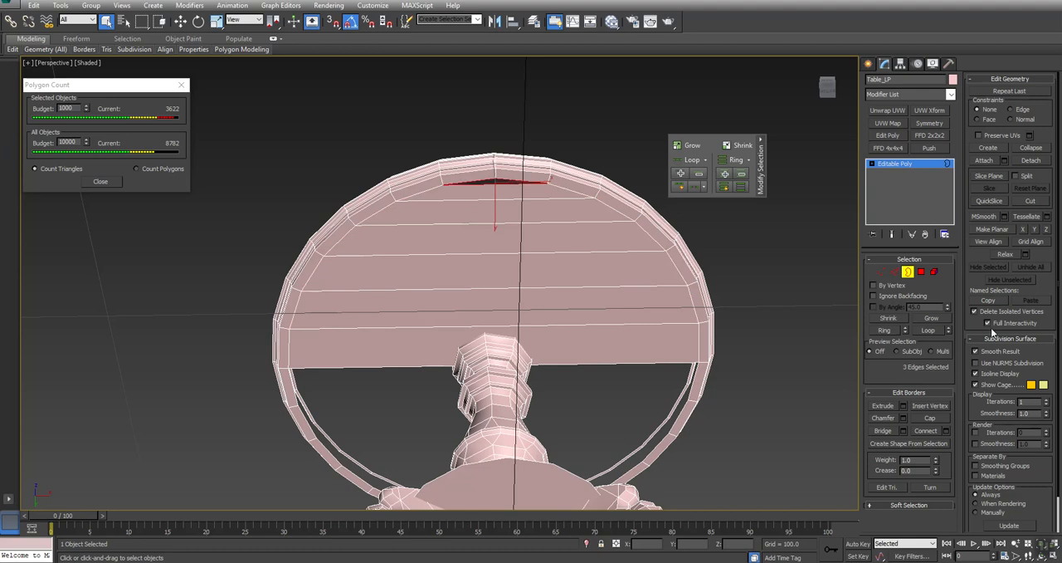
{"action": "left_click", "coordinate": [935, 418]}
- Turn off Edges Only to examine the triangulation of the tabletop's upper face and bridged underside, and turn the option back on
{"action": "key", "text": "ctrl+r"}
{"action": "middle_click_drag", "start_coordinate": [475, 216], "coordinate": [489, 327], "text": "alt"}
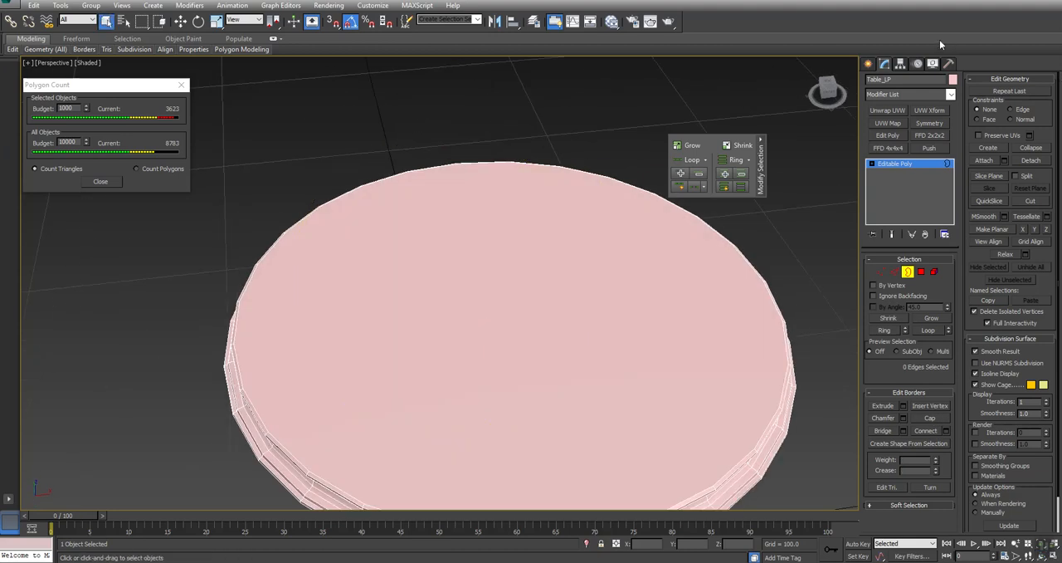
{"action": "left_click", "coordinate": [933, 64]}
{"action": "left_click", "coordinate": [986, 110]}
{"action": "scroll", "coordinate": [519, 261], "scroll_direction": "down", "scroll_amount": 3}
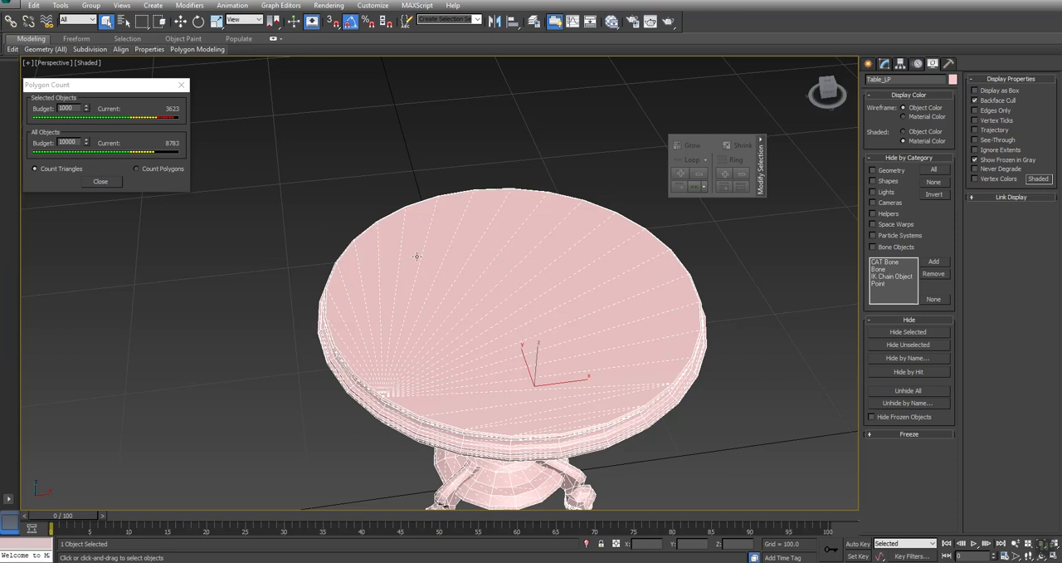
{"action": "middle_click_drag", "start_coordinate": [550, 386], "coordinate": [542, 334]}
{"action": "middle_click_drag", "start_coordinate": [472, 297], "coordinate": [457, 204], "text": "alt"}
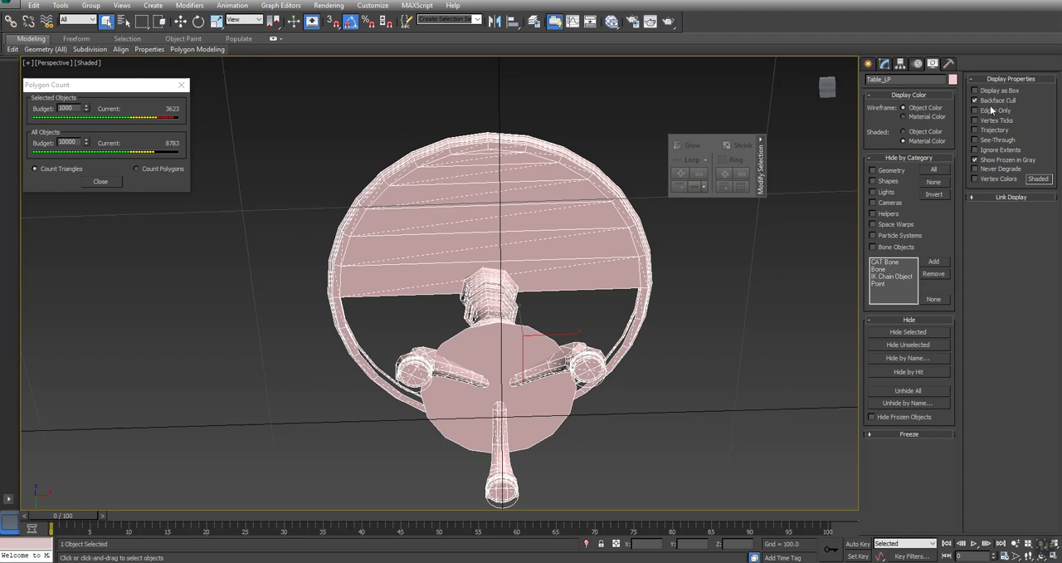
{"action": "left_click", "coordinate": [989, 110]}
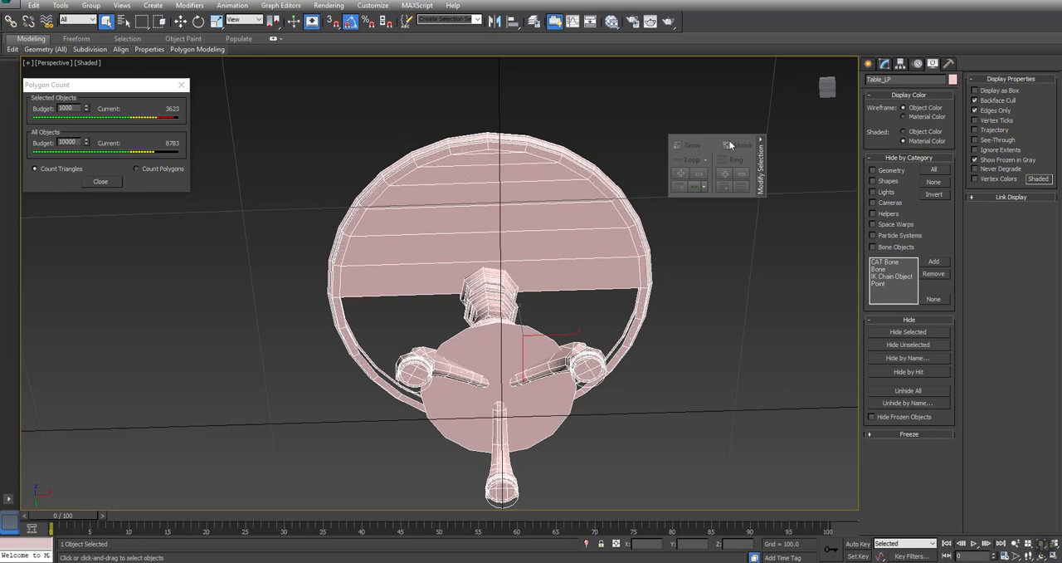
- Select the border of the other half of the underside opening, deselect the straight edge and the far-end edges, and bridge the rest
{"action": "left_click", "coordinate": [885, 65]}
{"action": "left_click", "coordinate": [907, 271]}
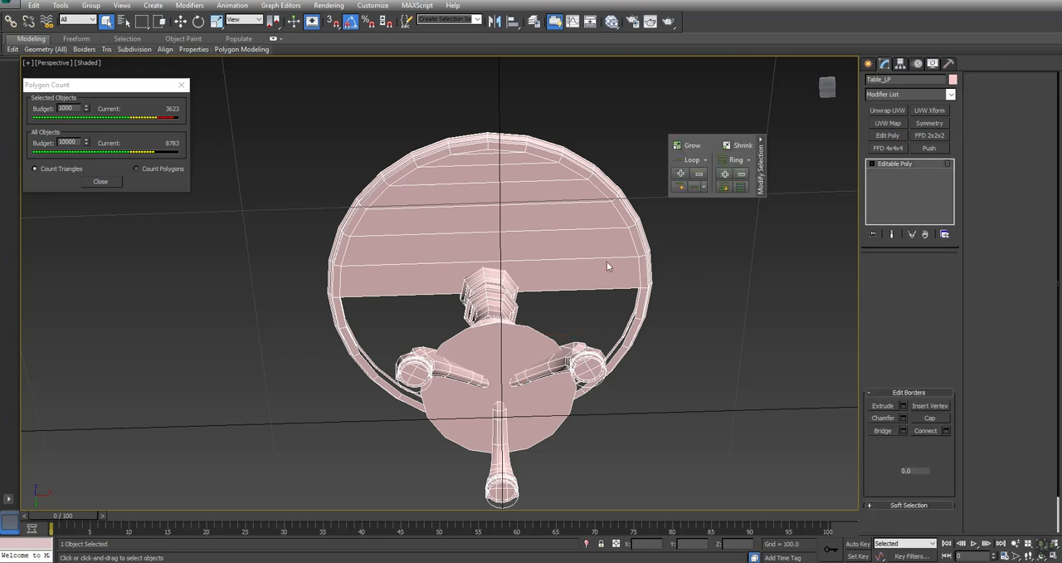
{"action": "left_click", "coordinate": [620, 288]}
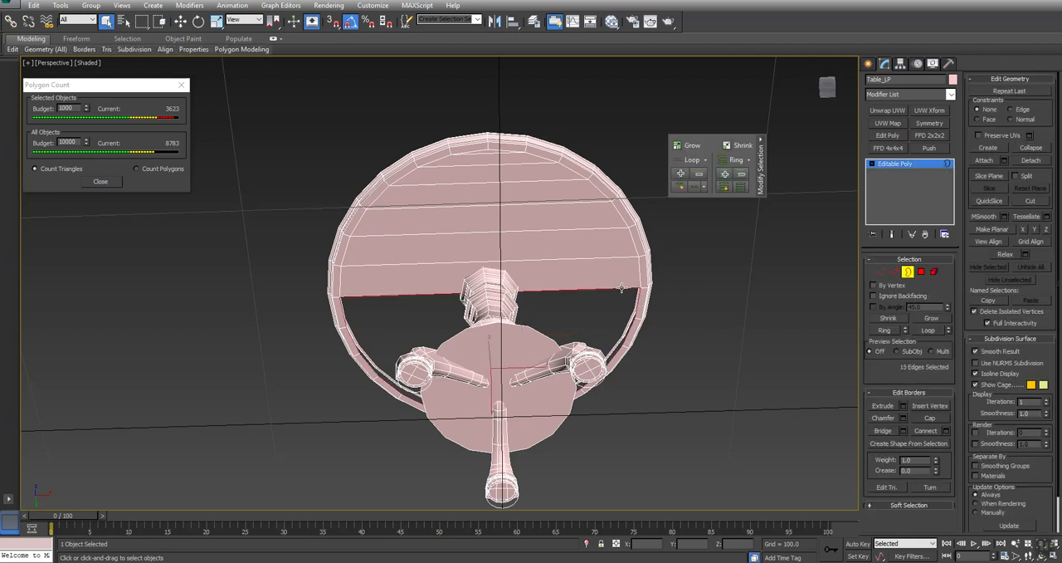
{"action": "left_click", "coordinate": [894, 272]}
{"action": "left_click", "coordinate": [550, 291], "text": "alt"}
{"action": "middle_click_drag", "start_coordinate": [335, 248], "coordinate": [479, 307], "text": "alt"}
{"action": "left_click_drag", "start_coordinate": [479, 302], "coordinate": [501, 342], "text": "alt"}
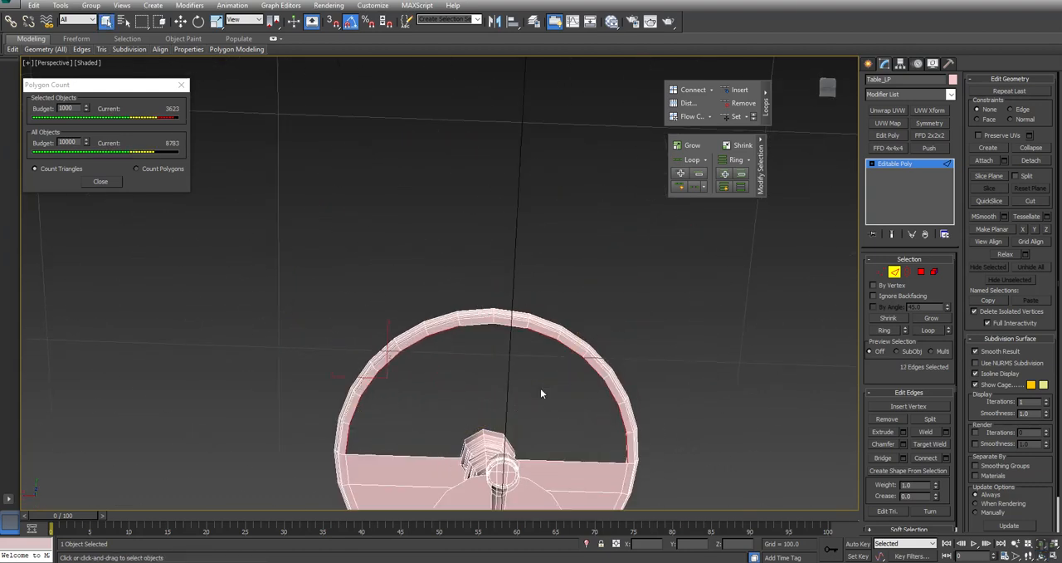
{"action": "middle_click_drag", "start_coordinate": [557, 405], "coordinate": [558, 314]}
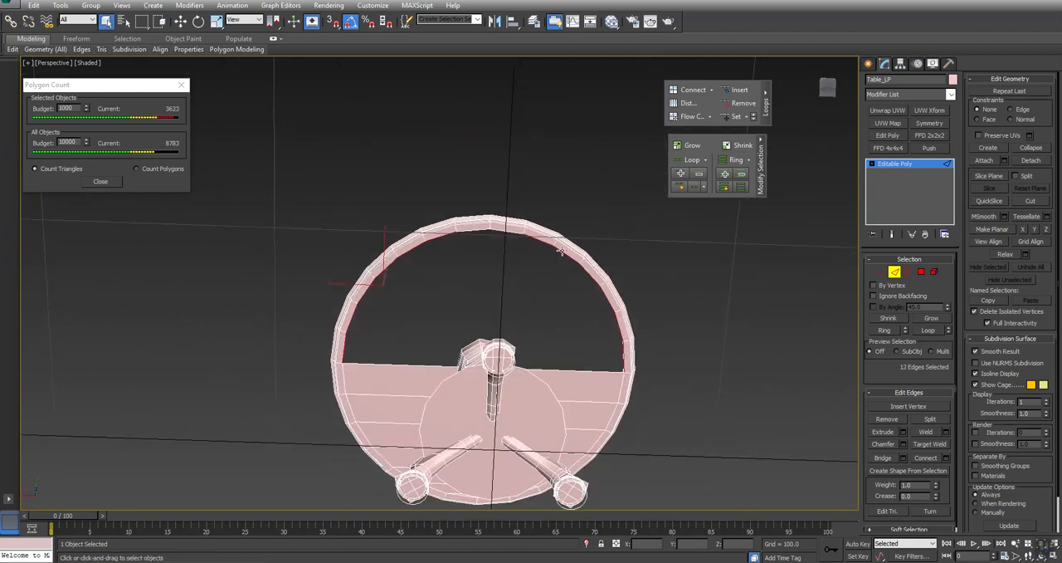
{"action": "left_click", "coordinate": [882, 458]}
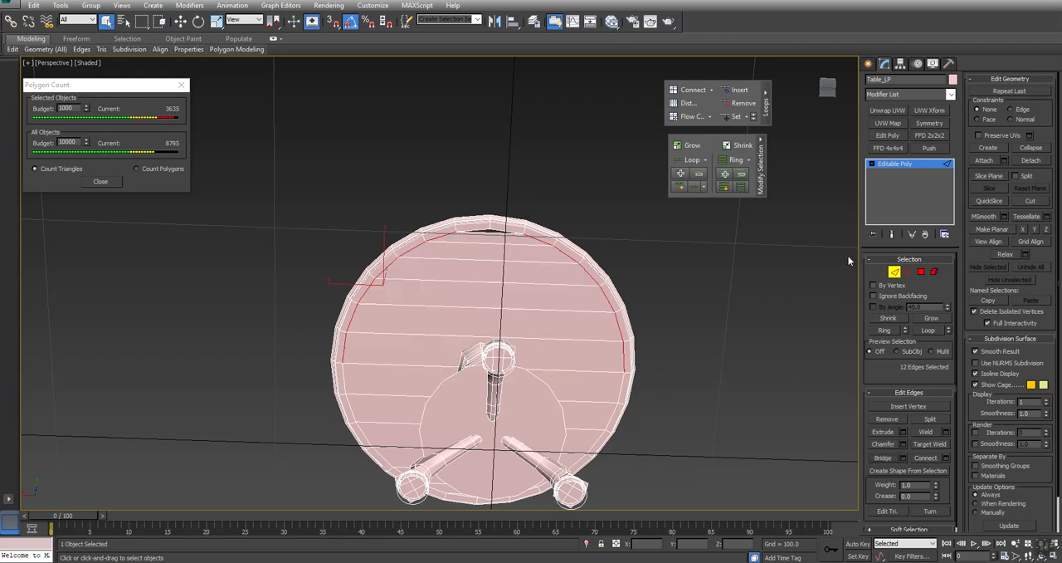
- Cap the small triangular gap left at the rim of the second bridged half of the underside
{"action": "left_click", "coordinate": [909, 274]}
{"action": "left_click", "coordinate": [495, 230]}
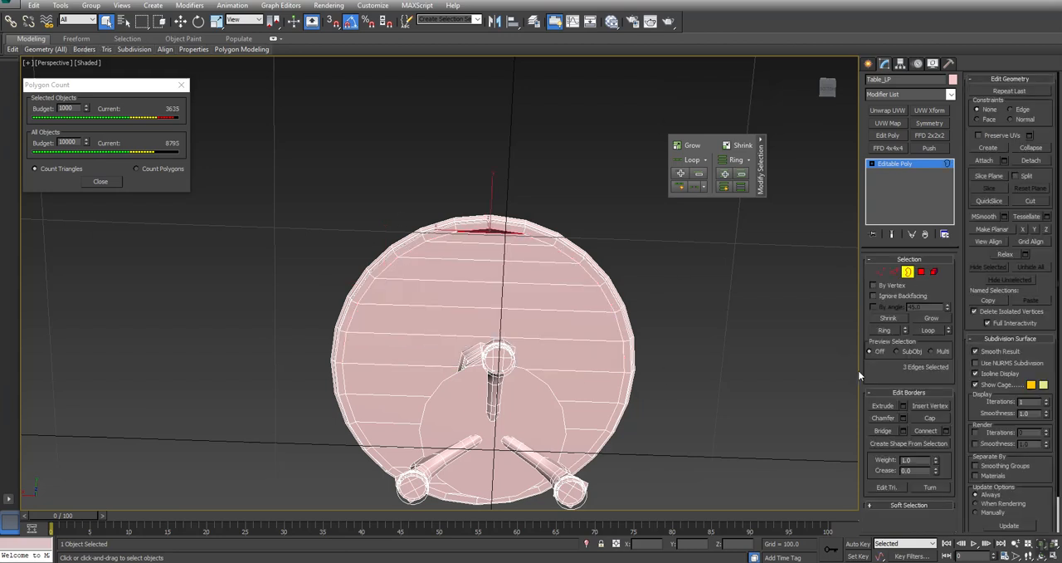
{"action": "left_click", "coordinate": [929, 418]}
- Select the column and round base as an element and hide all unselected geometry
{"action": "middle_click_drag", "start_coordinate": [510, 332], "coordinate": [469, 232], "text": "alt"}
{"action": "scroll", "coordinate": [475, 384], "scroll_direction": "up", "scroll_amount": 6}
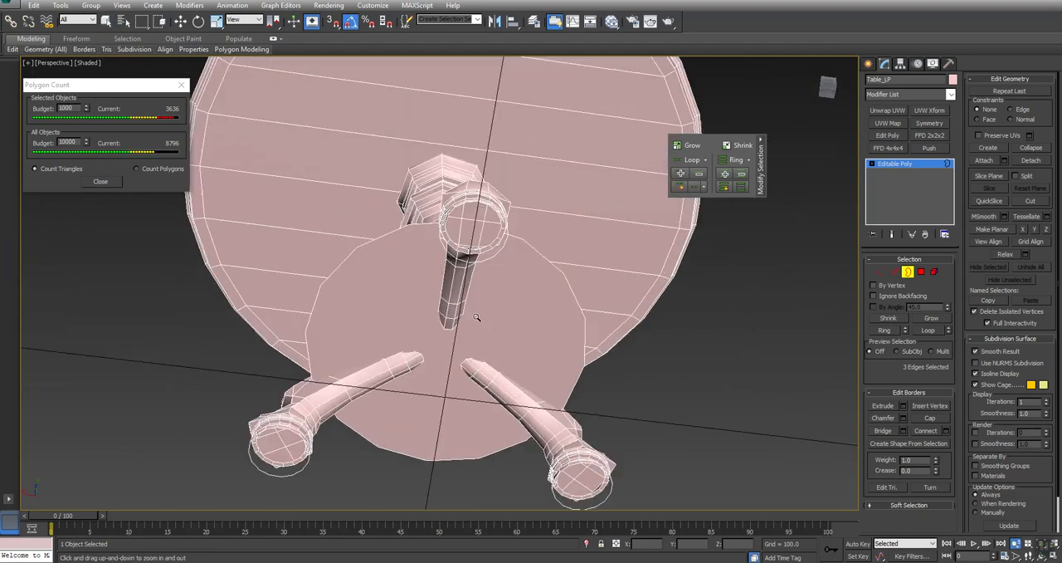
{"action": "left_click", "coordinate": [934, 272]}
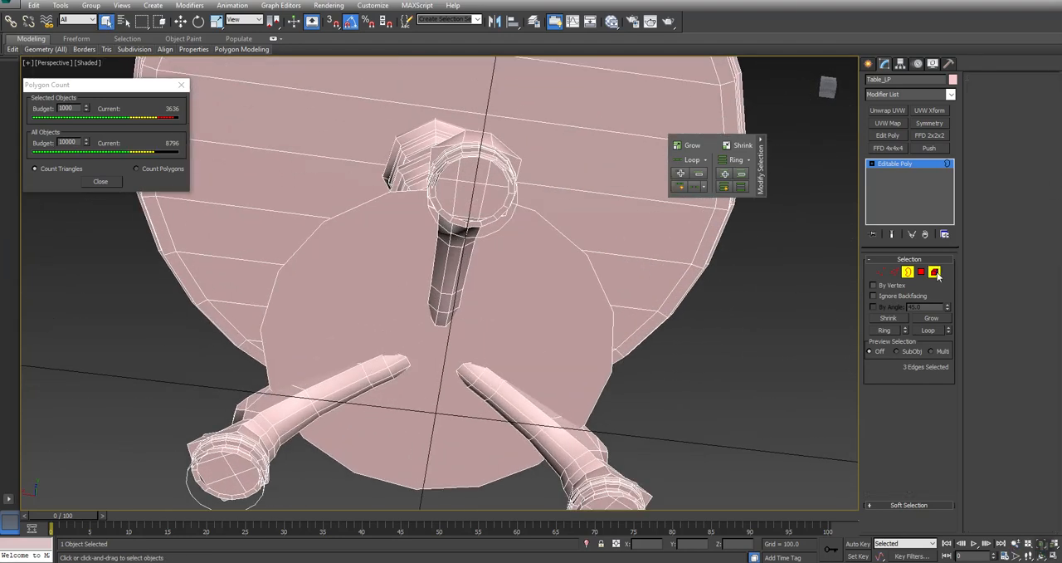
{"action": "left_click", "coordinate": [501, 247]}
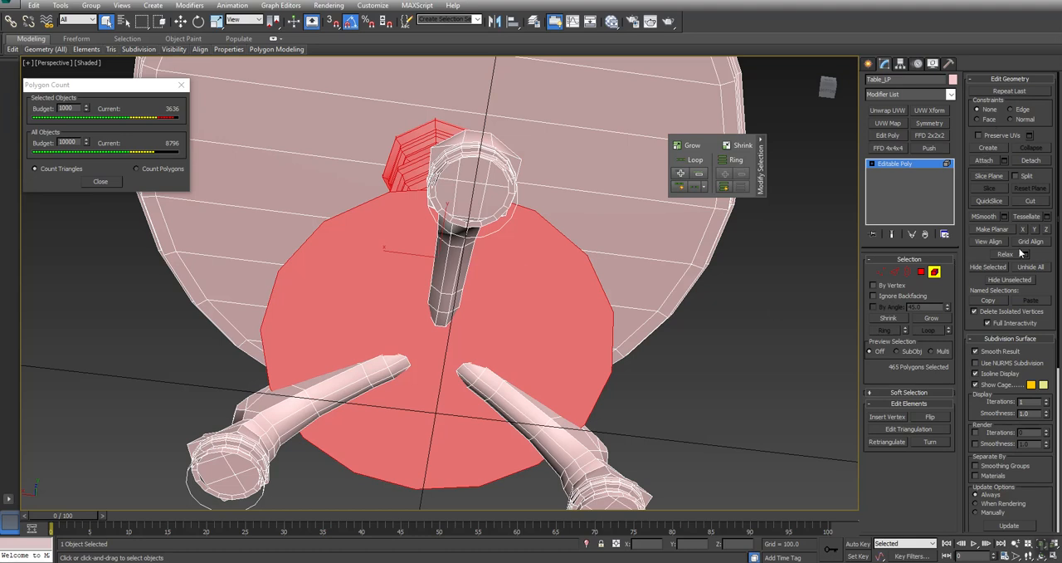
{"action": "left_click", "coordinate": [1012, 282]}
{"action": "left_click", "coordinate": [706, 336]}
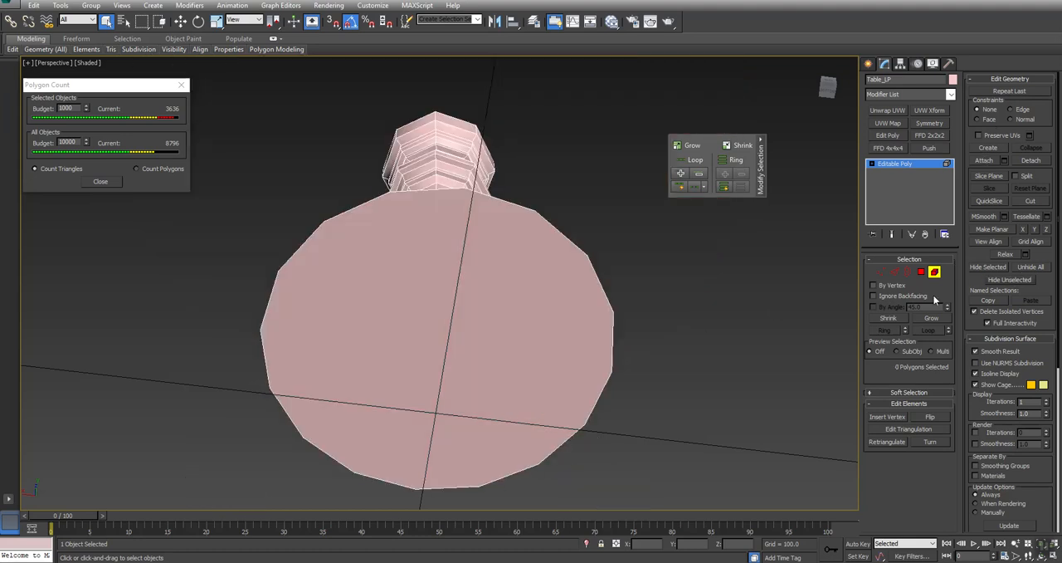
- In polygon mode, select the single large polygon on the underside of the round base and delete it
{"action": "left_click", "coordinate": [921, 272]}
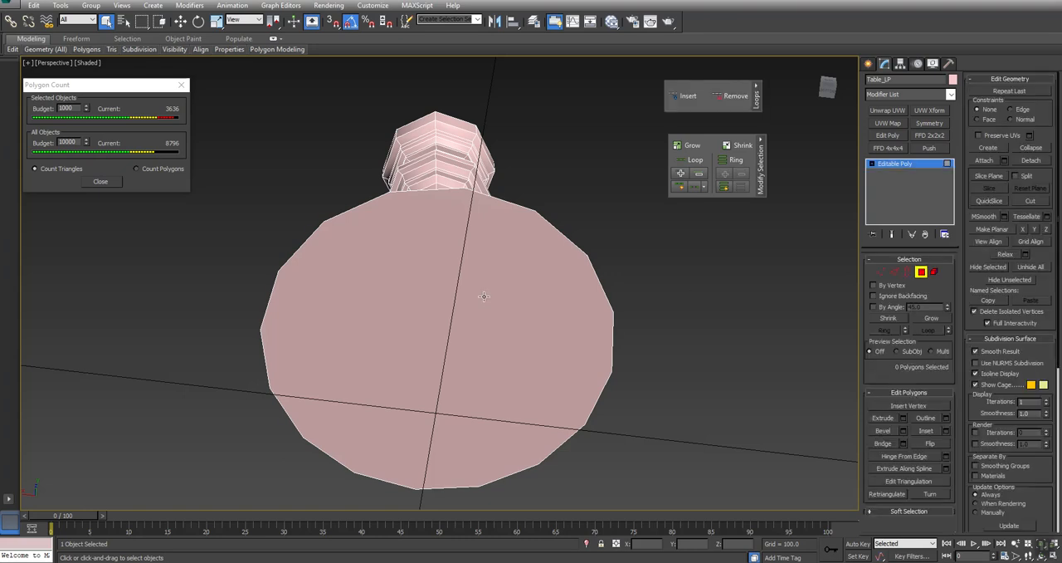
{"action": "left_click", "coordinate": [481, 304]}
{"action": "middle_click_drag", "start_coordinate": [474, 297], "coordinate": [451, 296], "text": "alt"}
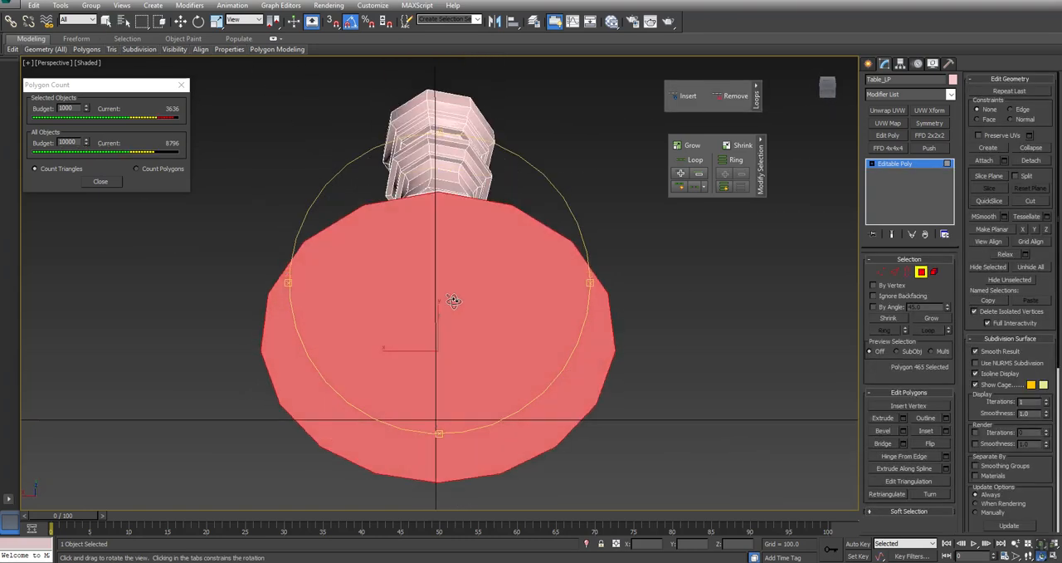
{"action": "key", "text": "Delete"}
- Select the border of the base's open underside, deselect the two edges at each end, and bridge the remaining 12 edges
{"action": "left_click", "coordinate": [906, 272]}
{"action": "left_click", "coordinate": [570, 240]}
{"action": "left_click", "coordinate": [894, 272]}
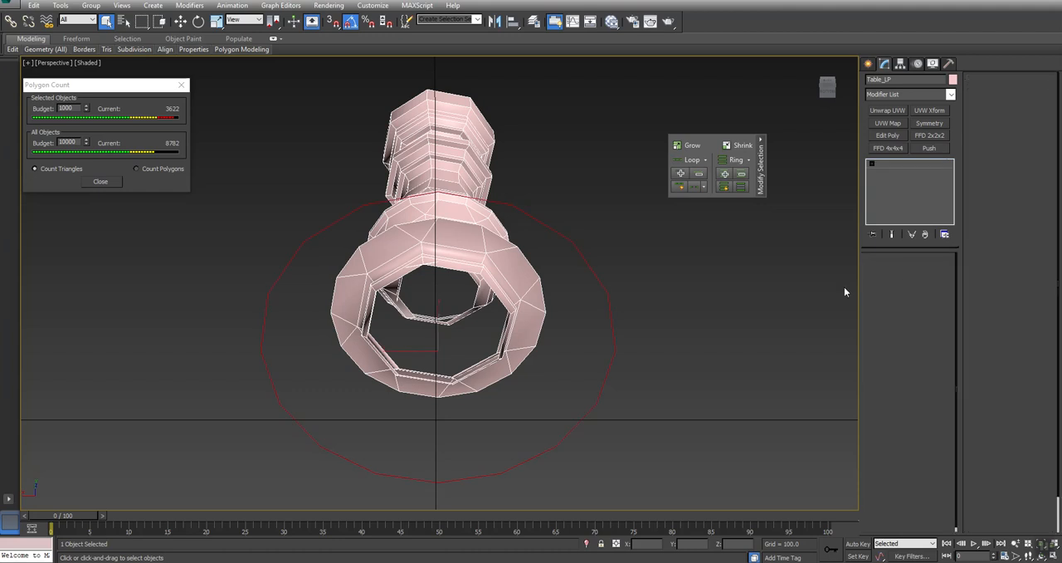
{"action": "middle_click_drag", "start_coordinate": [439, 258], "coordinate": [448, 279], "text": "alt"}
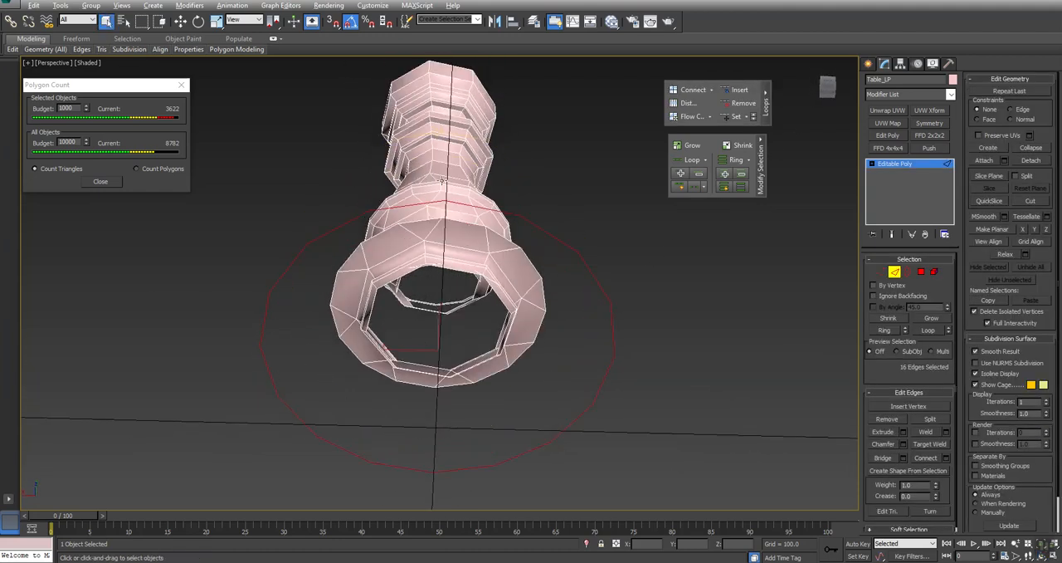
{"action": "left_click", "coordinate": [429, 466], "text": "alt"}
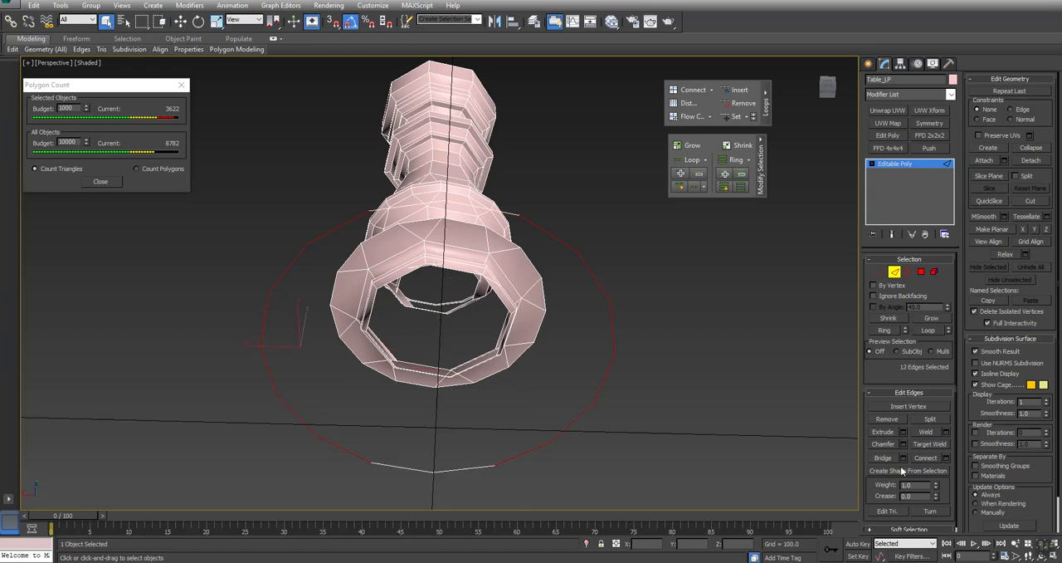
{"action": "left_click", "coordinate": [882, 459]}
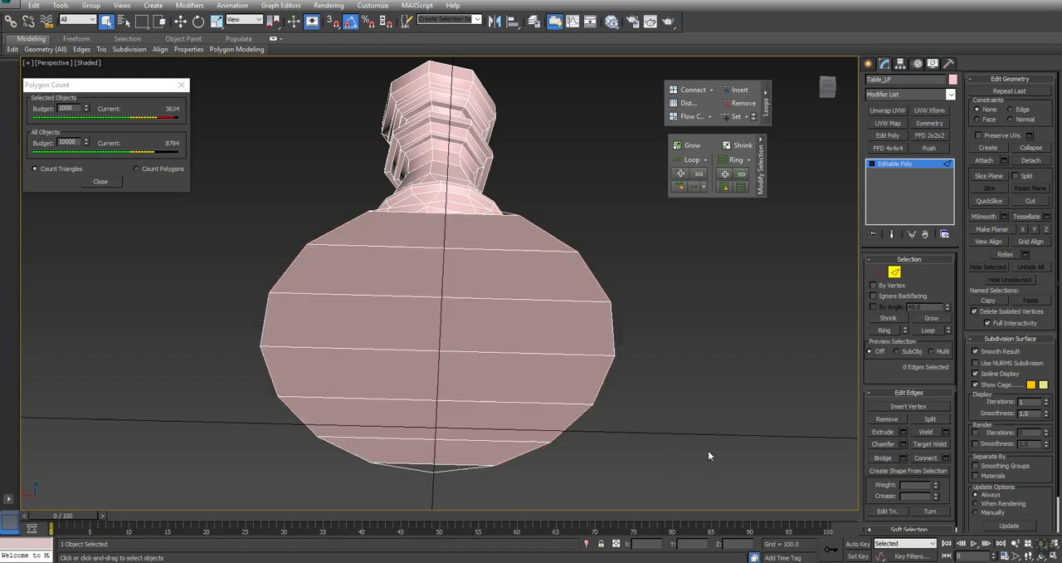
- Select the borders of the two triangular gaps at opposite ends of the base's underside and cap them
{"action": "left_click", "coordinate": [908, 272]}
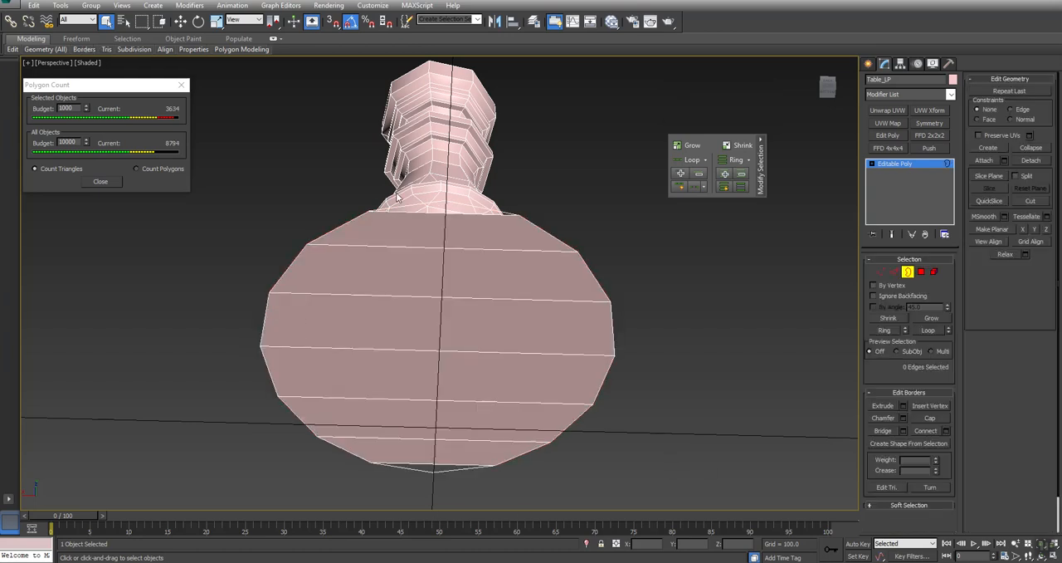
{"action": "left_click", "coordinate": [493, 213]}
{"action": "left_click", "coordinate": [447, 464], "text": "ctrl"}
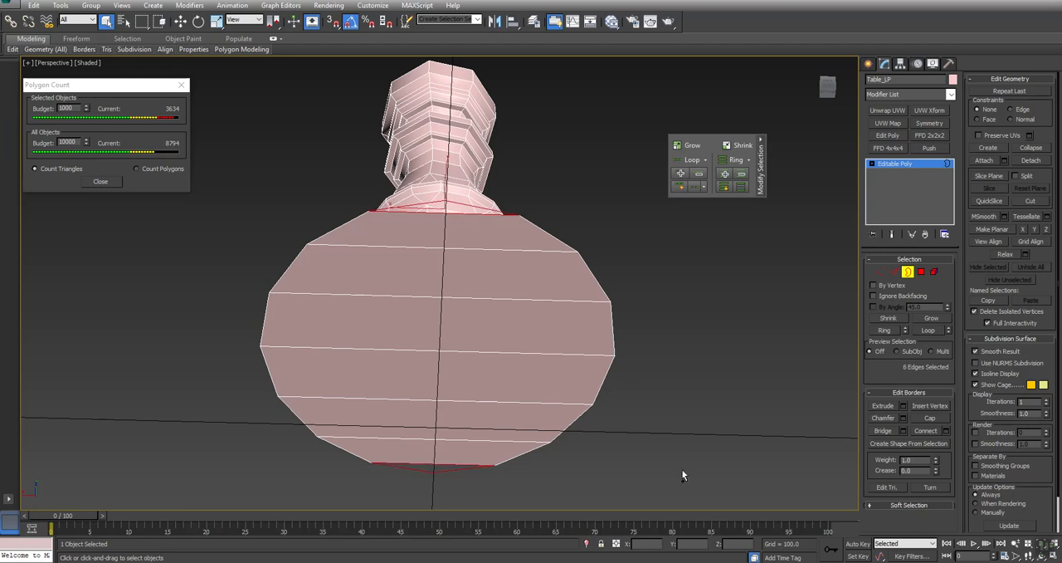
{"action": "left_click", "coordinate": [927, 417]}
{"action": "middle_click_drag", "start_coordinate": [538, 401], "coordinate": [406, 300], "text": "alt"}
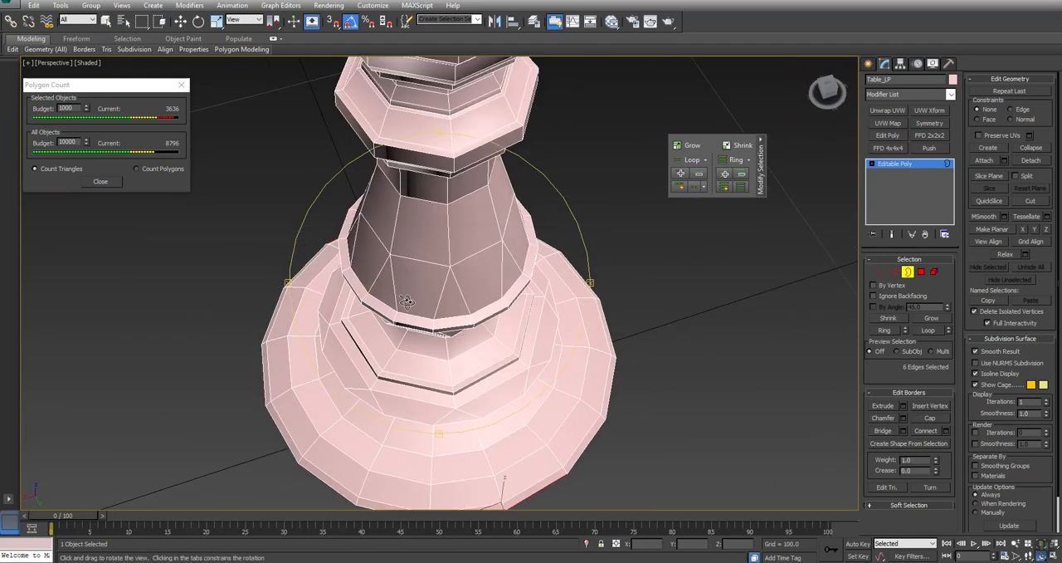
{"action": "scroll", "coordinate": [431, 175], "scroll_direction": "down", "scroll_amount": 5}
{"action": "middle_click_drag", "start_coordinate": [432, 175], "coordinate": [445, 147]}
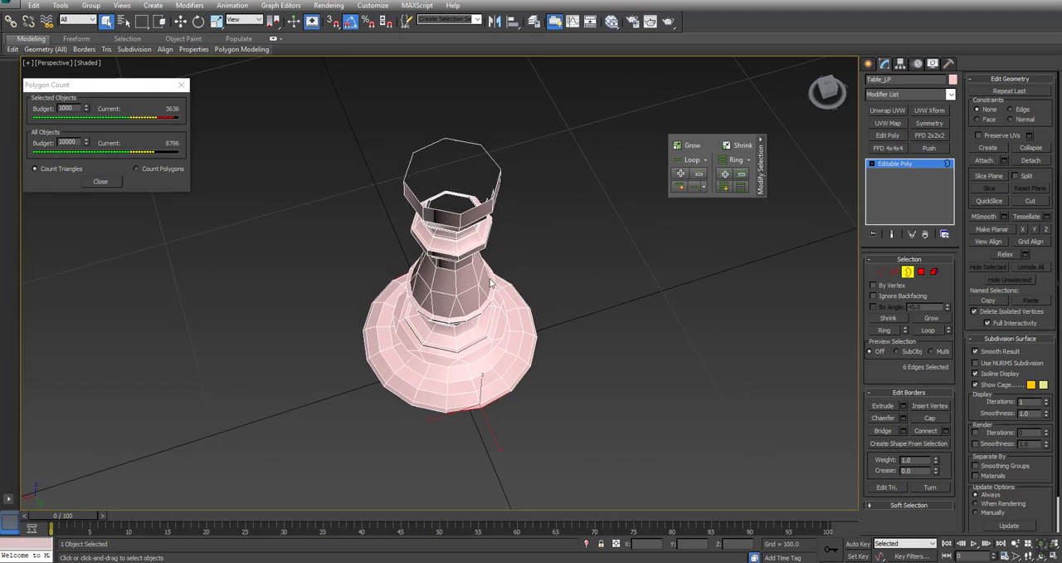
- Switch to element mode and unhide all hidden parts of the table
{"action": "left_click", "coordinate": [536, 363]}
{"action": "left_click", "coordinate": [933, 271]}
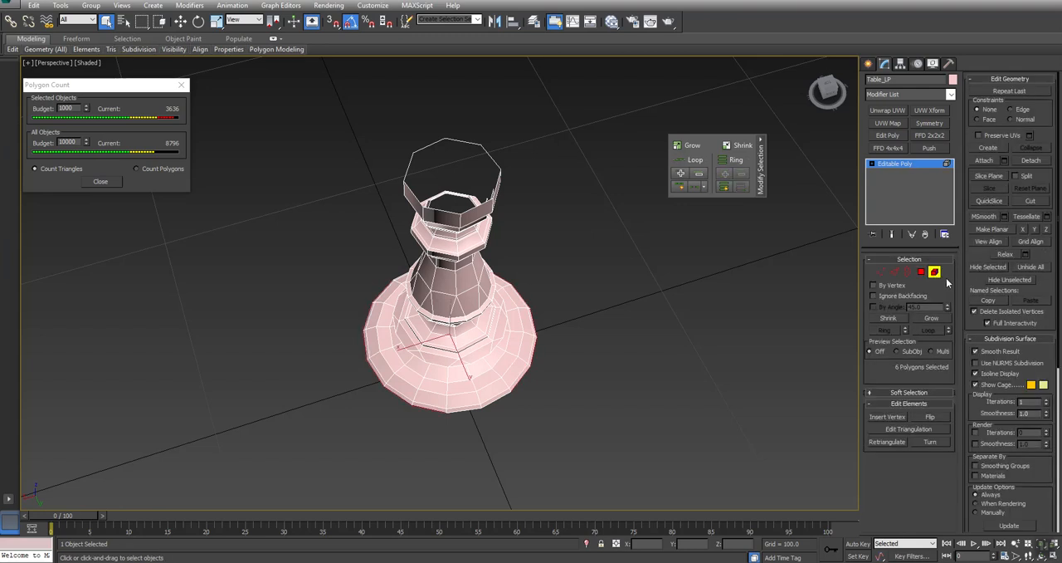
{"action": "left_click", "coordinate": [1044, 268]}
{"action": "middle_click_drag", "start_coordinate": [438, 305], "coordinate": [440, 219], "text": "alt"}
- Select the open border at the top of the column and lower it to a height of about Z 117
{"action": "left_click", "coordinate": [910, 274]}
{"action": "mouse_move", "coordinate": [518, 140]}
{"action": "middle_mouse_down"}
{"action": "mouse_move", "coordinate": [532, 239]}
{"action": "mouse_move", "coordinate": [491, 252]}
{"action": "mouse_move", "coordinate": [478, 204]}
{"action": "middle_mouse_up"}
{"action": "key", "text": "F3"}
{"action": "left_click", "coordinate": [474, 192]}
{"action": "key", "text": "F3"}
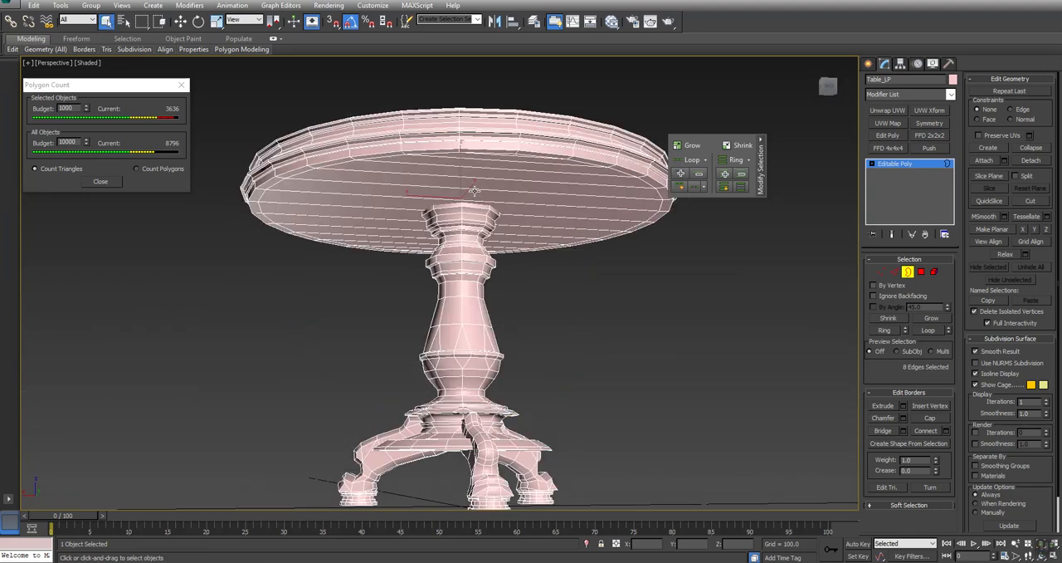
{"action": "key", "text": "z"}
{"action": "key", "text": "w"}
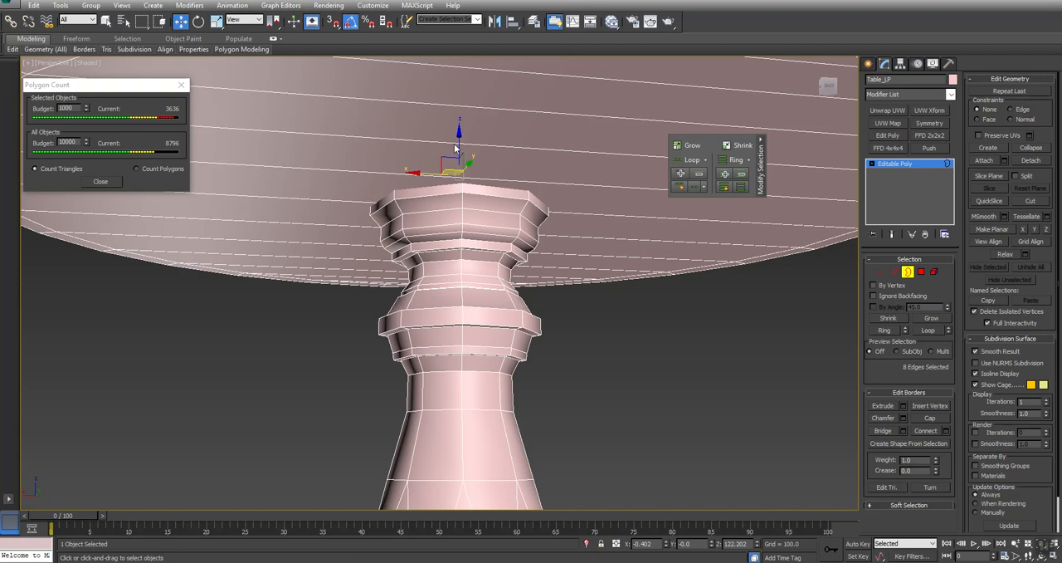
{"action": "left_click_drag", "start_coordinate": [460, 171], "coordinate": [461, 174]}
- In polygon mode, select the single large polygon on the upper face of the tabletop and delete it
{"action": "scroll", "coordinate": [584, 246], "scroll_direction": "down", "scroll_amount": 6}
{"action": "middle_click_drag", "start_coordinate": [488, 229], "coordinate": [527, 278], "text": "alt"}
{"action": "scroll", "coordinate": [610, 247], "scroll_direction": "down", "scroll_amount": 5}
{"action": "left_click_drag", "start_coordinate": [610, 247], "coordinate": [573, 241]}
{"action": "key", "text": "w"}
{"action": "middle_click_drag", "start_coordinate": [547, 314], "coordinate": [619, 280]}
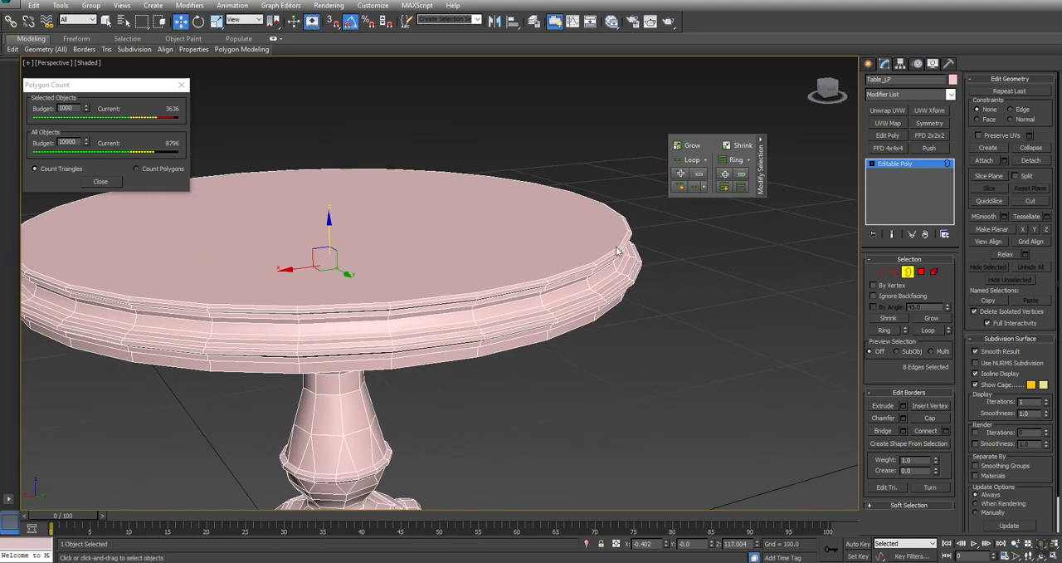
{"action": "scroll", "coordinate": [519, 204], "scroll_direction": "down", "scroll_amount": 6}
{"action": "key", "text": "ctrl+r"}
{"action": "left_click_drag", "start_coordinate": [517, 209], "coordinate": [472, 277]}
{"action": "right_click", "coordinate": [469, 279]}
{"action": "key", "text": "4"}
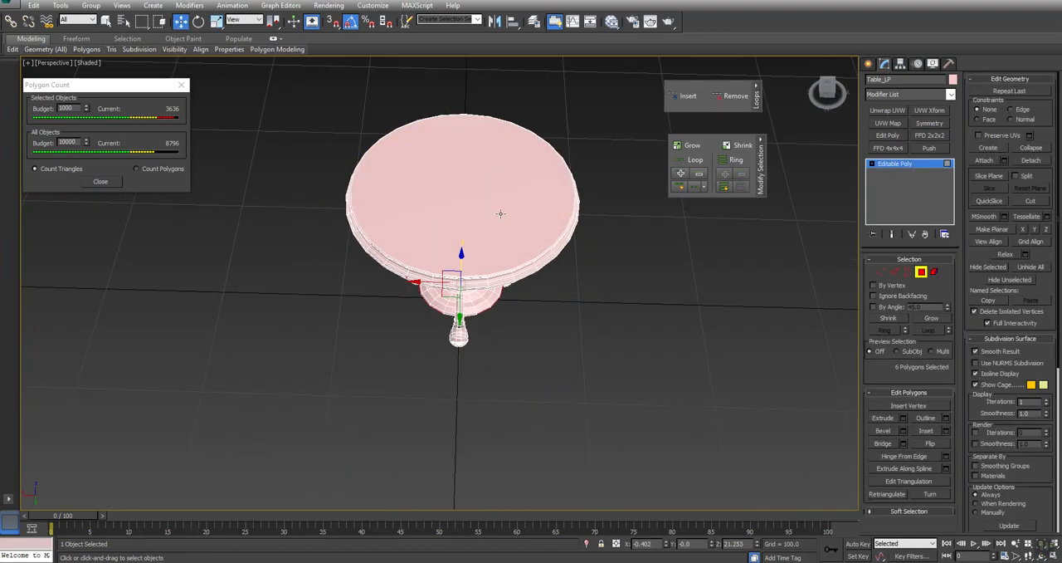
{"action": "left_click", "coordinate": [105, 21]}
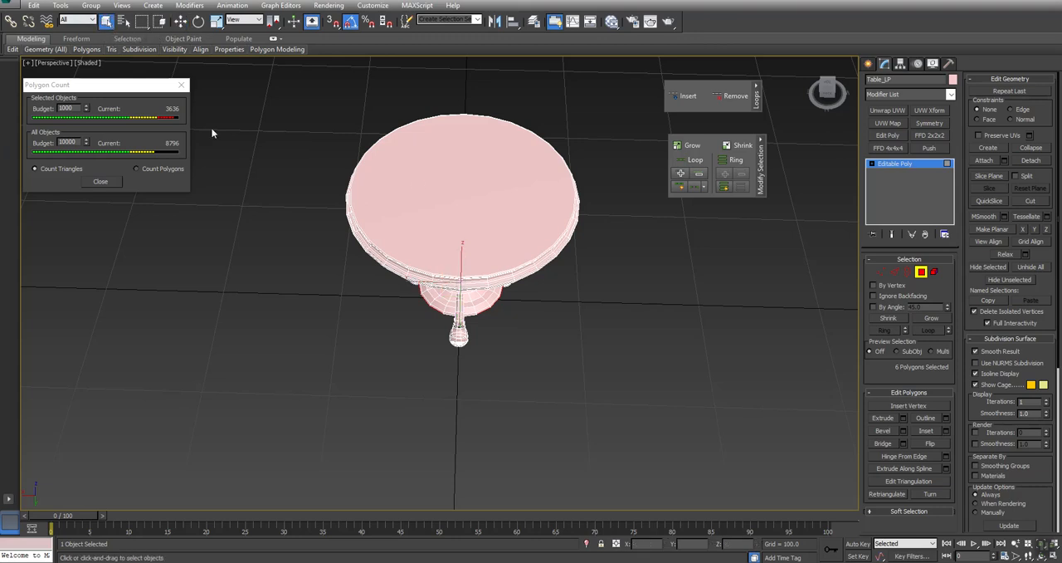
{"action": "key", "text": "Delete"}
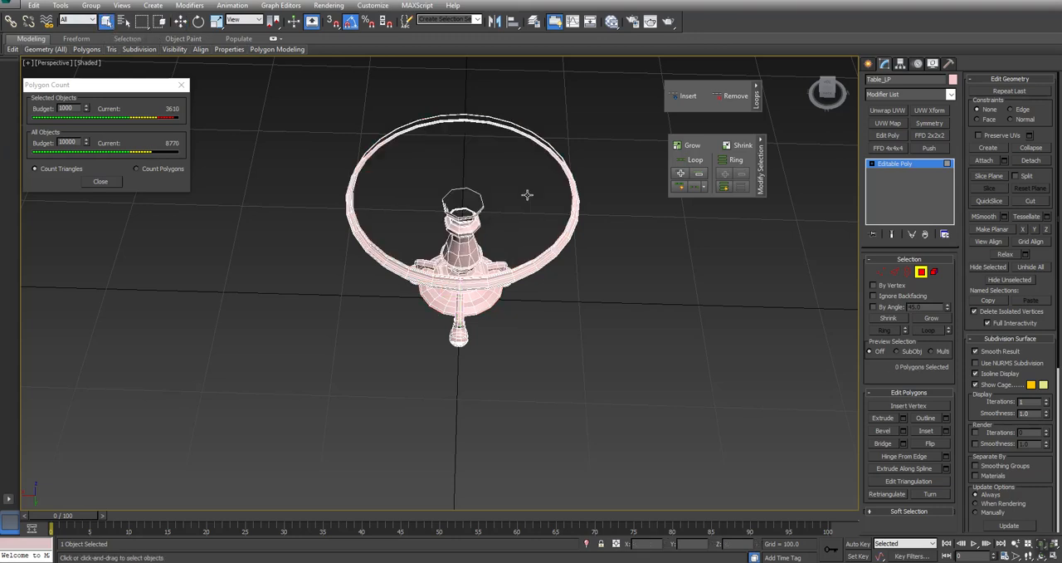
- Select the border of the open tabletop, deselect the two edges at each end, and bridge the remaining 24 edges
{"action": "left_click", "coordinate": [908, 271]}
{"action": "left_click", "coordinate": [568, 214]}
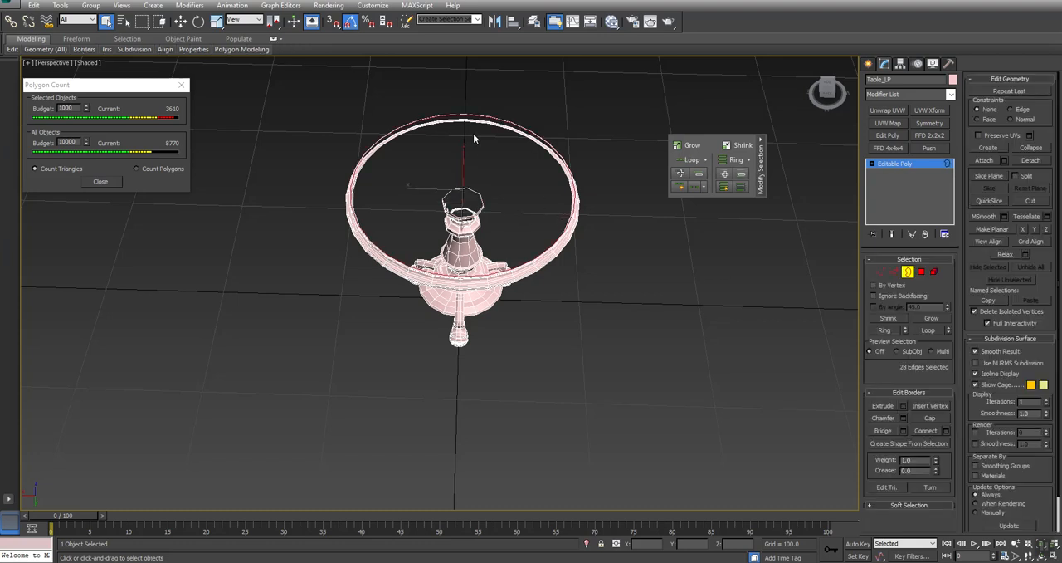
{"action": "middle_click_drag", "start_coordinate": [472, 134], "coordinate": [474, 187]}
{"action": "middle_click_drag", "start_coordinate": [477, 333], "coordinate": [442, 312], "text": "alt"}
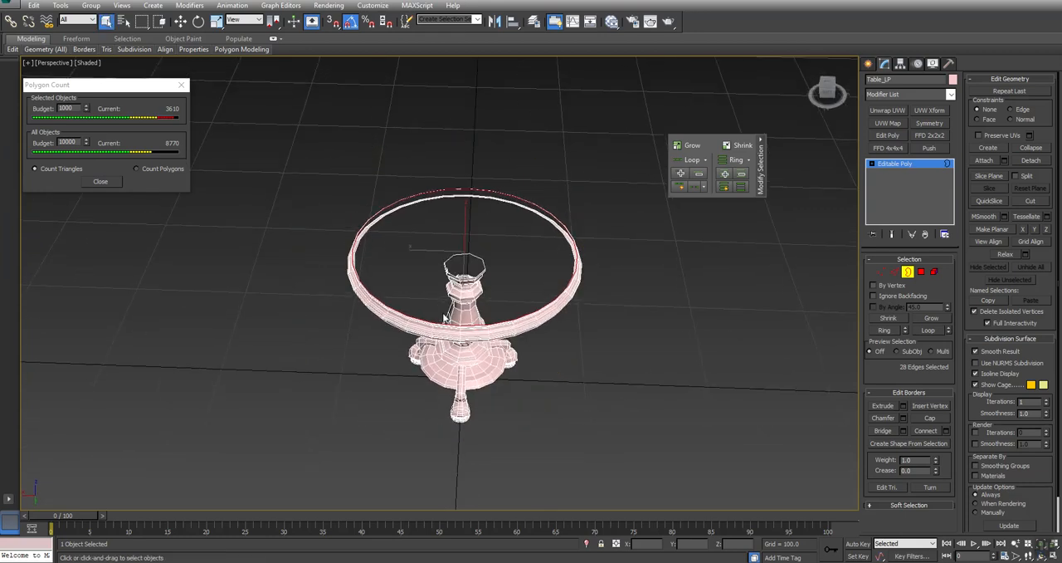
{"action": "key", "text": "t"}
{"action": "left_click", "coordinate": [895, 271]}
{"action": "left_click_drag", "start_coordinate": [441, 136], "coordinate": [443, 140], "text": "alt"}
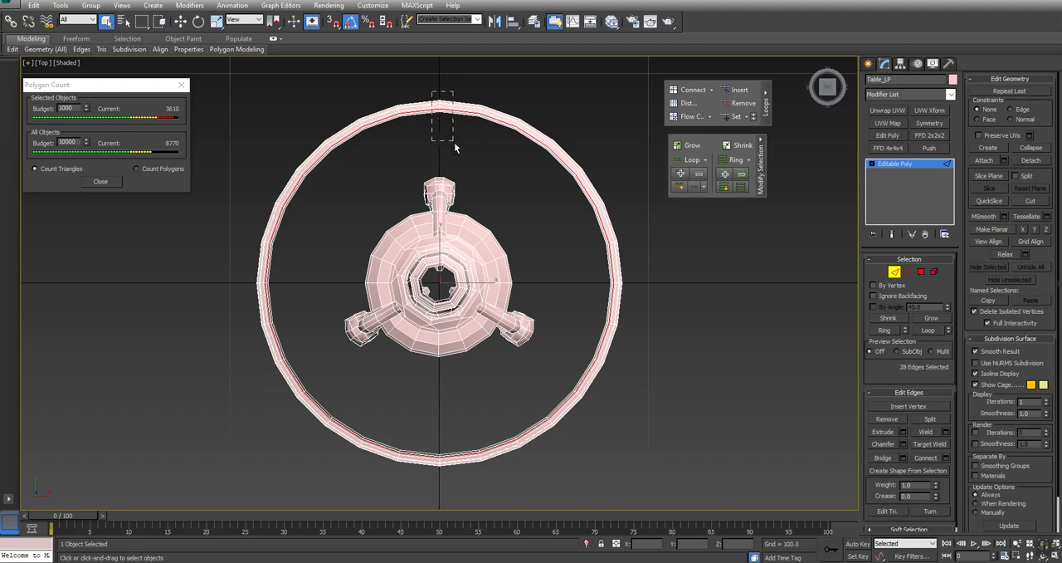
{"action": "left_click_drag", "start_coordinate": [447, 498], "coordinate": [448, 499], "text": "alt"}
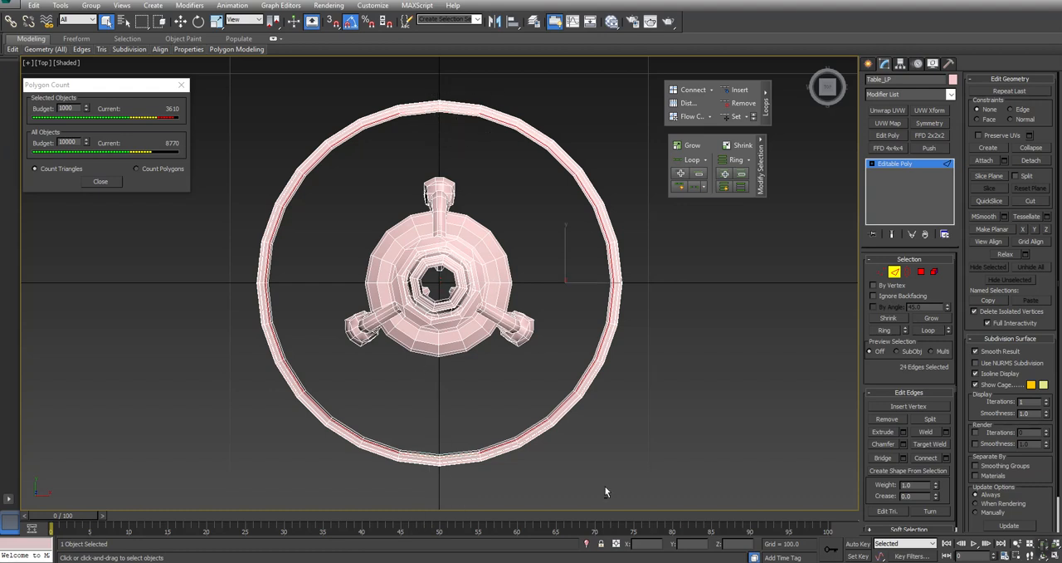
{"action": "left_click", "coordinate": [877, 458]}
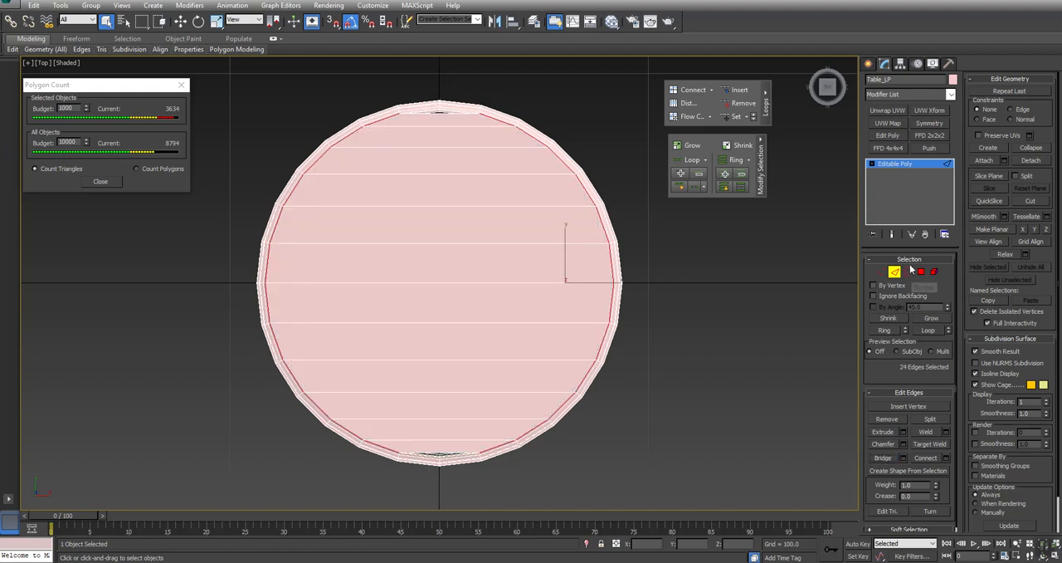
- Select the borders of the two triangular gaps at opposite ends of the tabletop and cap them
{"action": "left_click", "coordinate": [909, 275]}
{"action": "left_click", "coordinate": [443, 111]}
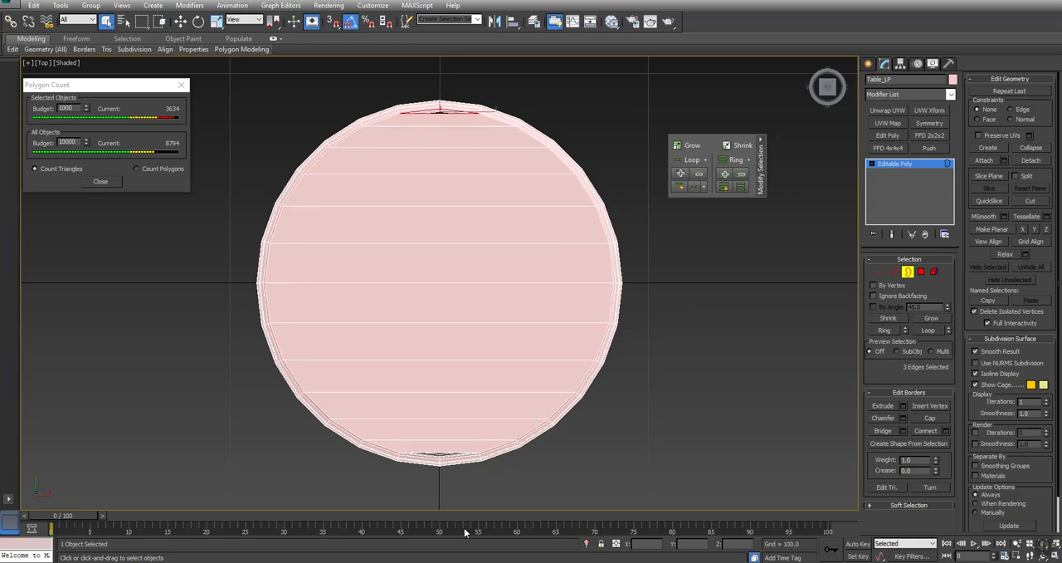
{"action": "left_click", "coordinate": [453, 452], "text": "ctrl"}
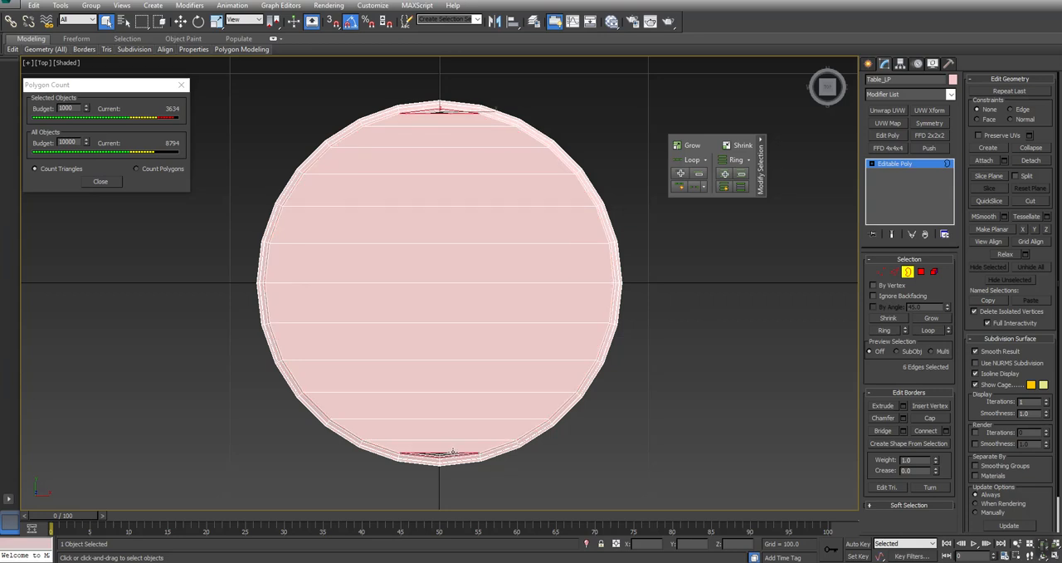
{"action": "left_click", "coordinate": [931, 418]}
- Restore a maximized perspective view and examine the whole table
{"action": "key", "text": "alt+w"}
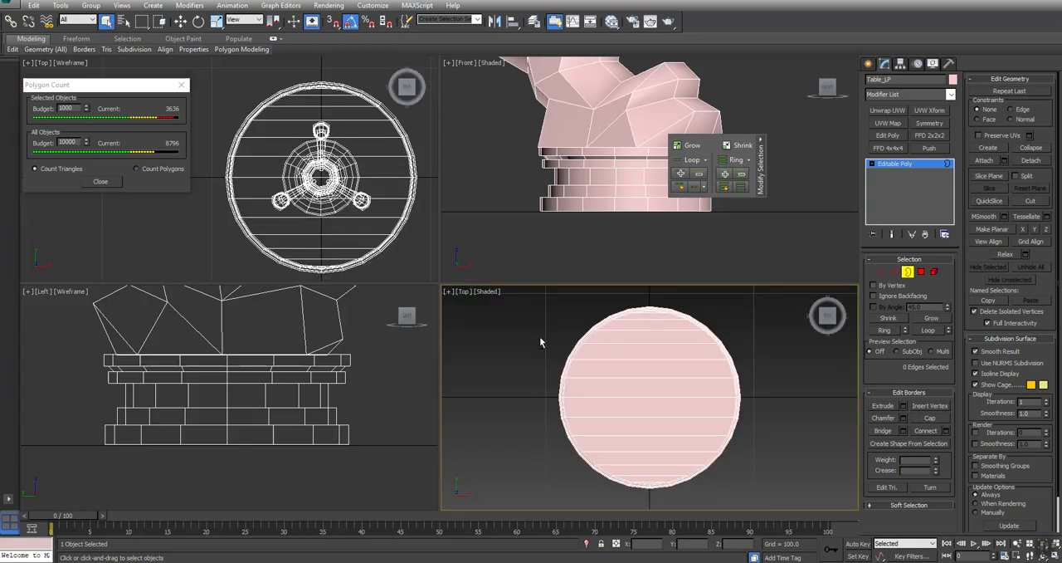
{"action": "middle_click_drag", "start_coordinate": [594, 205], "coordinate": [588, 232]}
{"action": "middle_click_drag", "start_coordinate": [639, 393], "coordinate": [640, 396]}
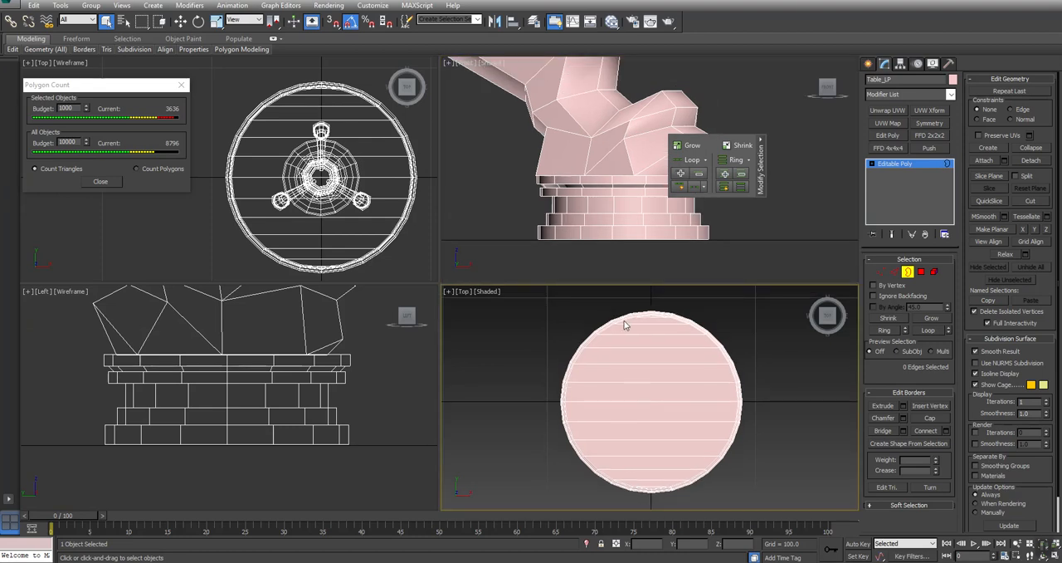
{"action": "key", "text": "p"}
{"action": "scroll", "coordinate": [618, 378], "scroll_direction": "up", "scroll_amount": 3}
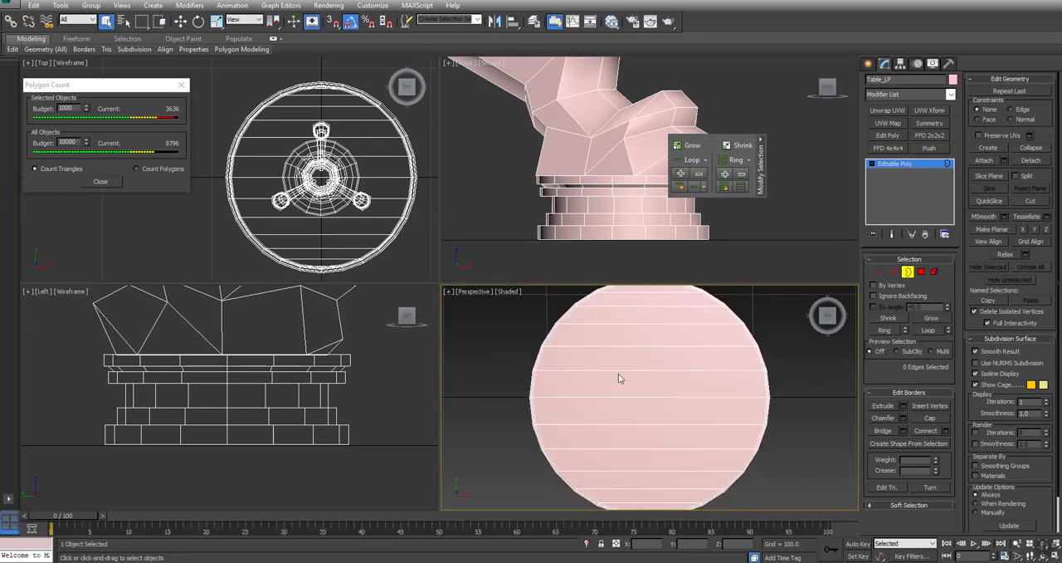
{"action": "key", "text": "alt+w"}
{"action": "middle_click_drag", "start_coordinate": [468, 396], "coordinate": [501, 327], "text": "alt"}
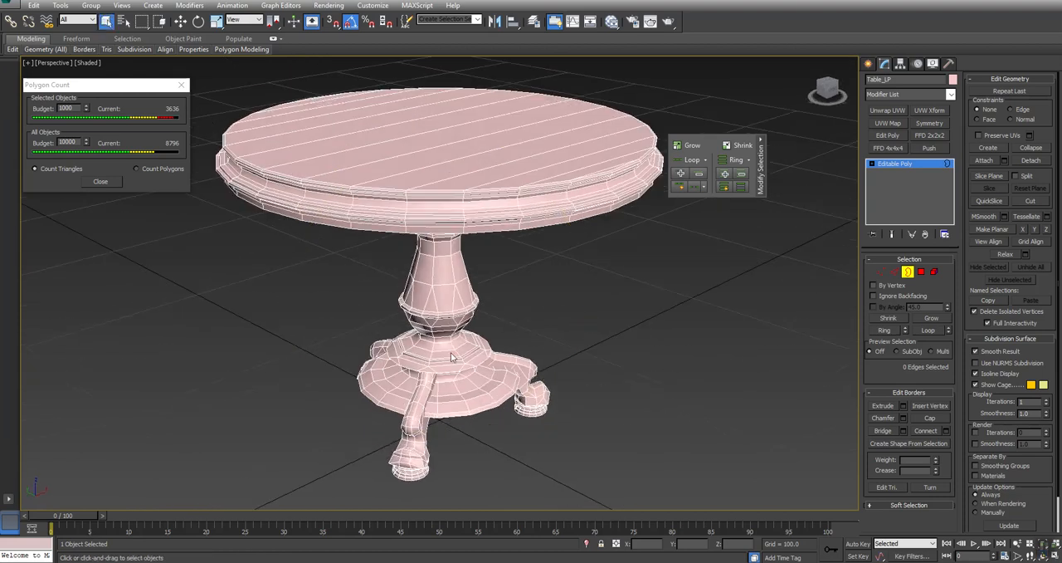
- Remove the edge loop on the stepped ledge just above one foot's wide bottom ring, including its leftover vertices
{"action": "middle_click_drag", "start_coordinate": [508, 413], "coordinate": [506, 337]}
{"action": "key", "text": "alt+z"}
{"action": "scroll", "coordinate": [583, 397], "scroll_direction": "up", "scroll_amount": 10}
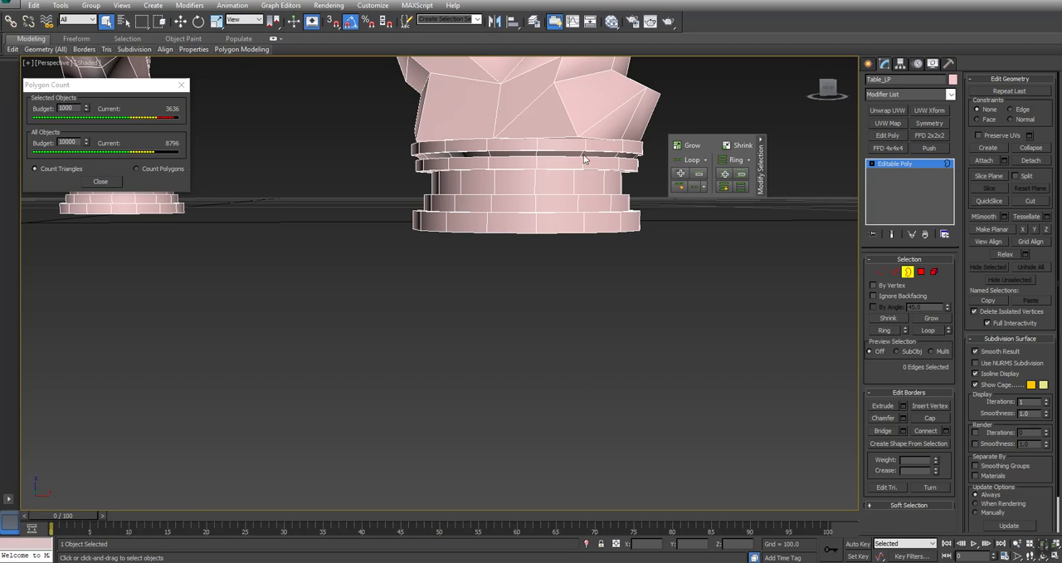
{"action": "middle_click_drag", "start_coordinate": [587, 160], "coordinate": [569, 307]}
{"action": "scroll", "coordinate": [437, 291], "scroll_direction": "down", "scroll_amount": 5}
{"action": "middle_click_drag", "start_coordinate": [437, 291], "coordinate": [477, 284], "text": "alt"}
{"action": "key", "text": "alt+z"}
{"action": "left_click_drag", "start_coordinate": [494, 307], "coordinate": [483, 247]}
{"action": "right_click", "coordinate": [483, 247]}
{"action": "middle_click_drag", "start_coordinate": [497, 190], "coordinate": [527, 297]}
{"action": "middle_click_drag", "start_coordinate": [484, 190], "coordinate": [484, 207]}
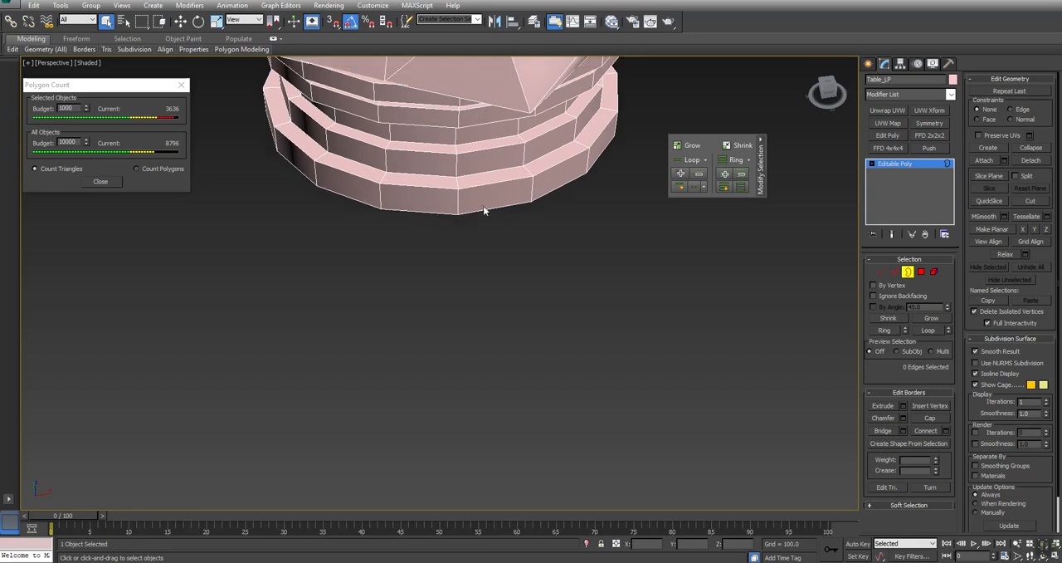
{"action": "key", "text": "alt+z"}
{"action": "left_click_drag", "start_coordinate": [486, 119], "coordinate": [486, 140]}
{"action": "right_click", "coordinate": [486, 140]}
{"action": "left_click", "coordinate": [893, 271]}
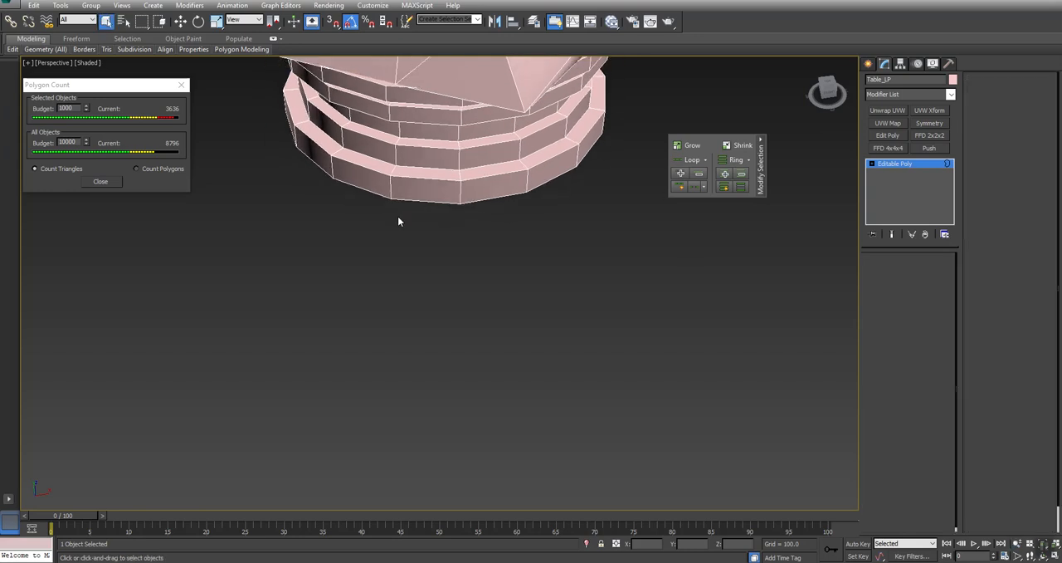
{"action": "left_click", "coordinate": [477, 139]}
{"action": "middle_click_drag", "start_coordinate": [466, 183], "coordinate": [436, 135], "text": "alt"}
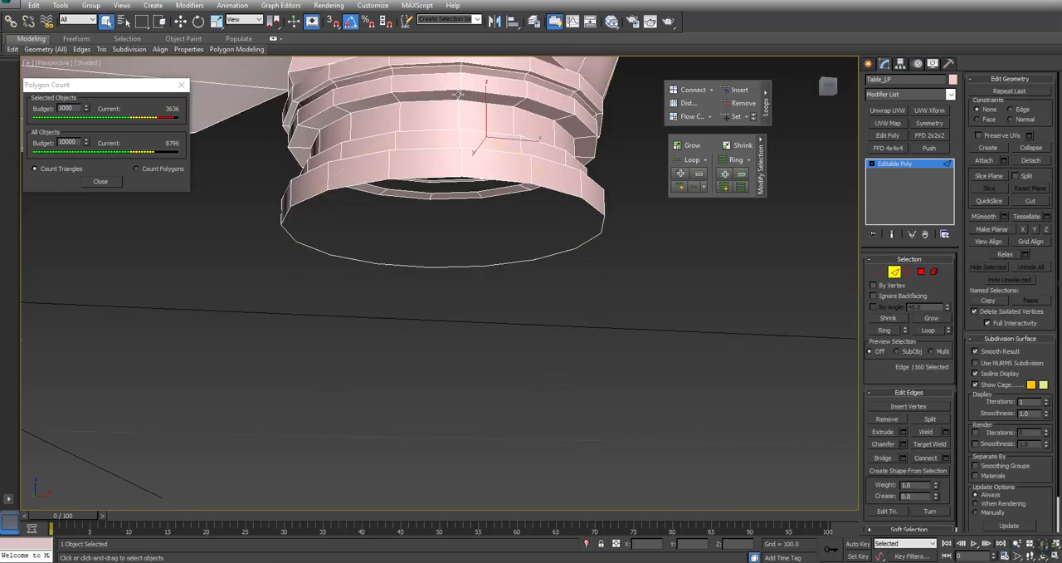
{"action": "left_click", "coordinate": [738, 103]}
- Select the next full edge loop up the same foot, test a plain Remove, and delete it with Remove Loop instead
{"action": "left_click", "coordinate": [480, 101]}
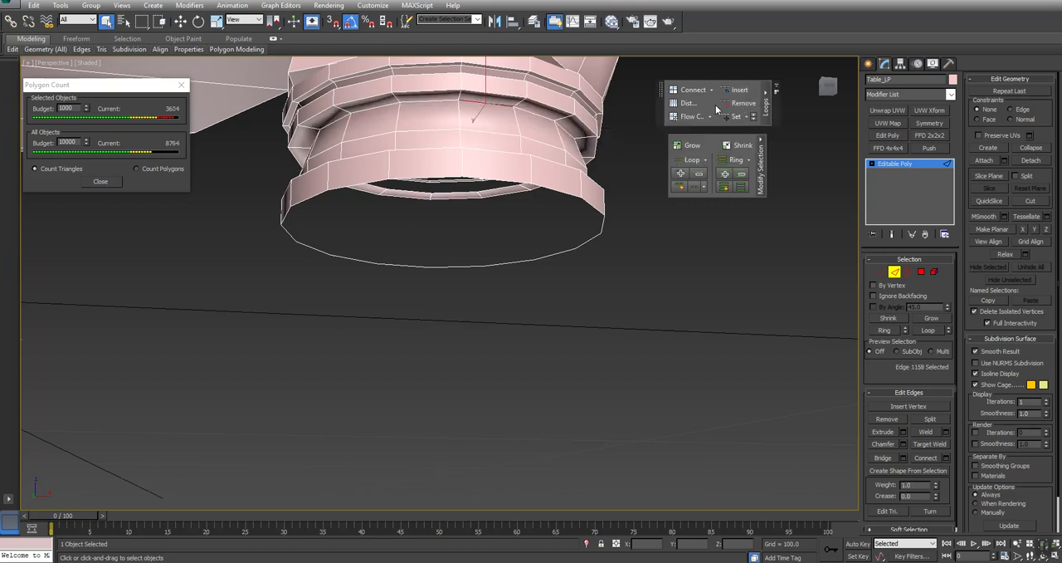
{"action": "left_click", "coordinate": [927, 330]}
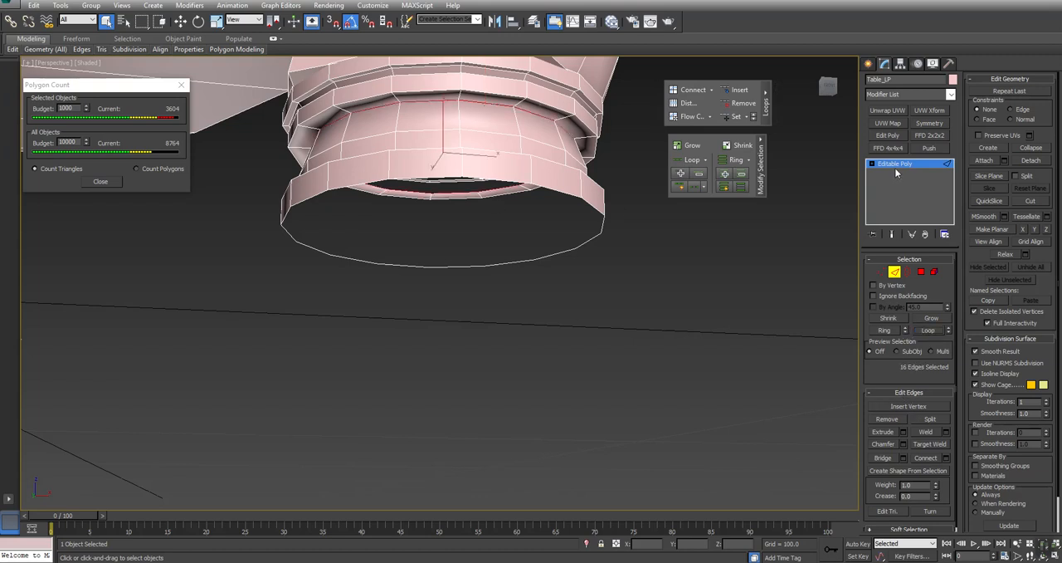
{"action": "left_click", "coordinate": [885, 419]}
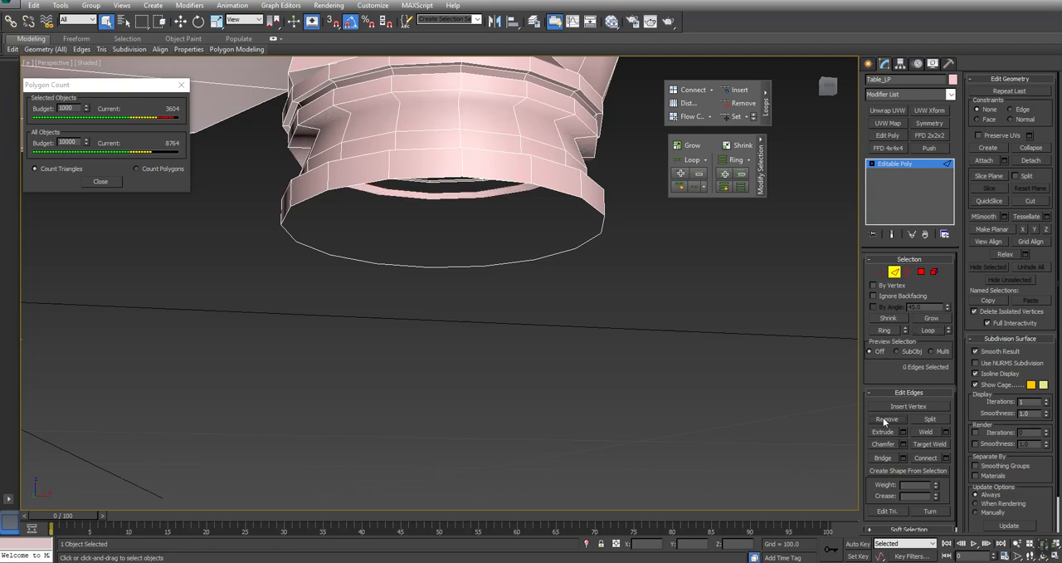
{"action": "left_click", "coordinate": [881, 272]}
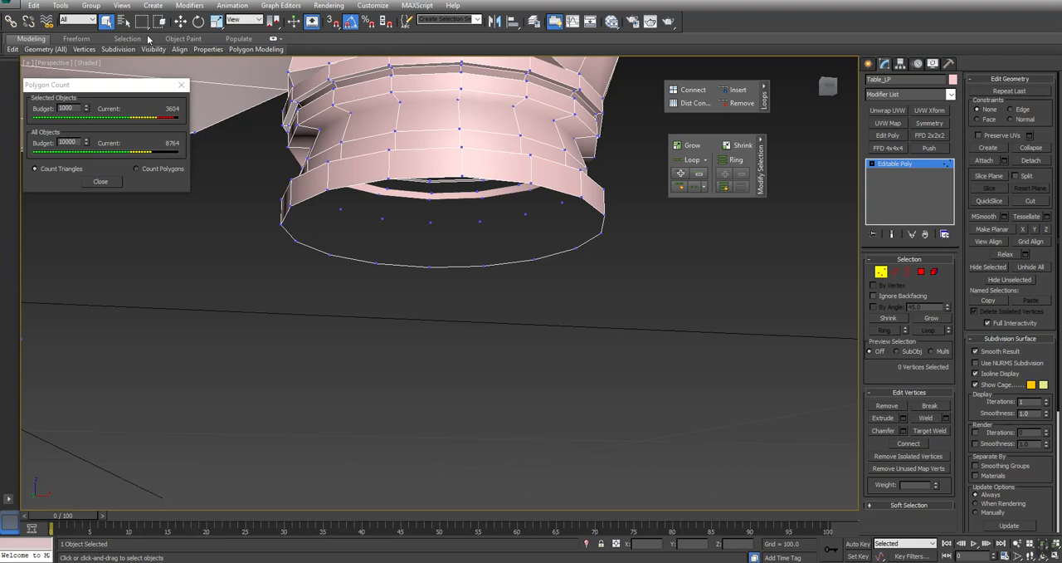
{"action": "mouse_move", "coordinate": [83, 52]}
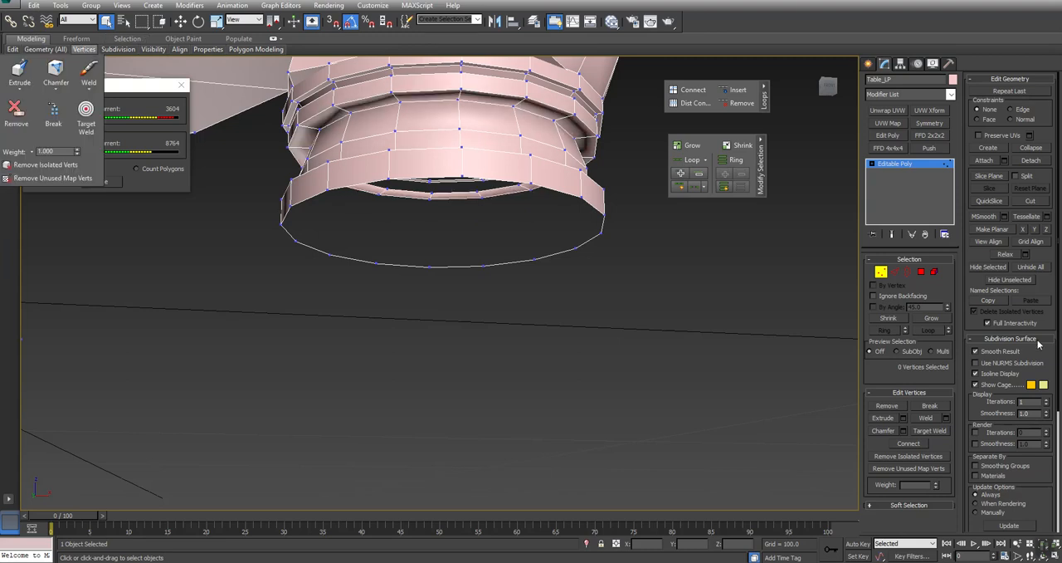
{"action": "left_click", "coordinate": [894, 271]}
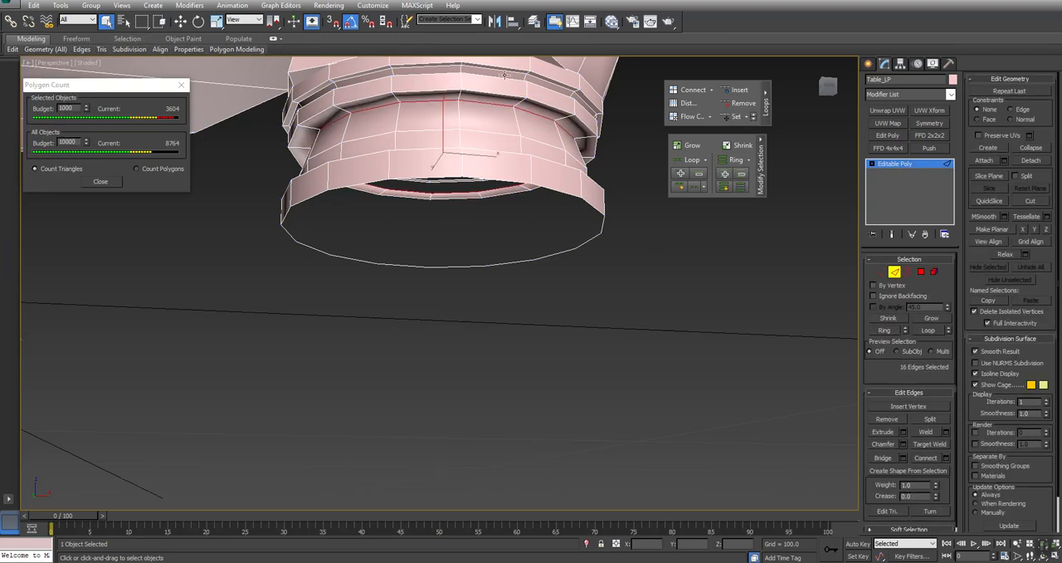
{"action": "left_click", "coordinate": [736, 107]}
- Remove the edge loop in the recess directly beneath the foot's upper ring with Remove Loop
{"action": "left_click", "coordinate": [531, 143]}
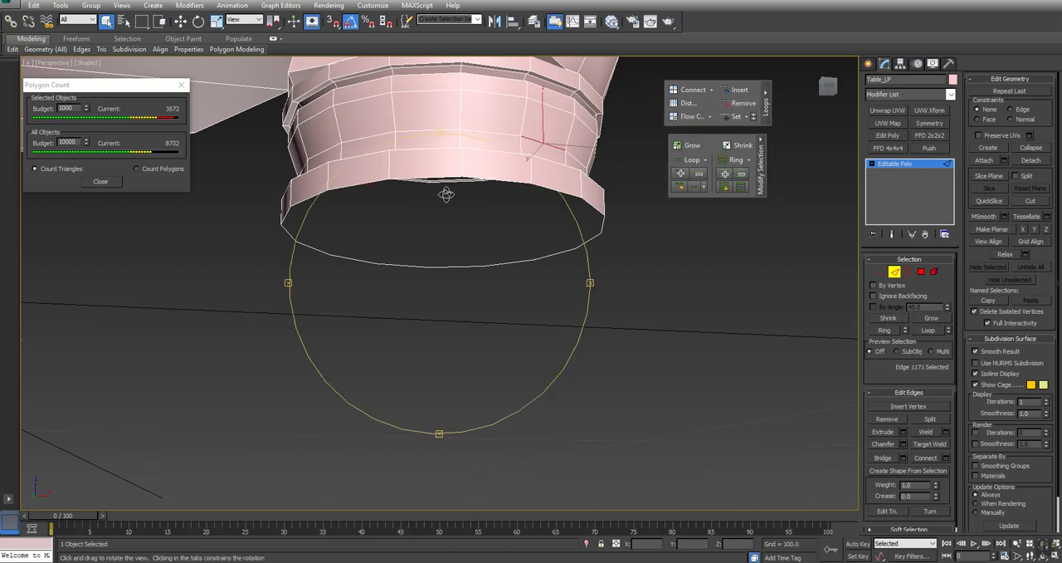
{"action": "middle_click_drag", "start_coordinate": [441, 196], "coordinate": [458, 239], "text": "alt"}
{"action": "middle_click_drag", "start_coordinate": [446, 155], "coordinate": [444, 390], "text": "ctrl+alt"}
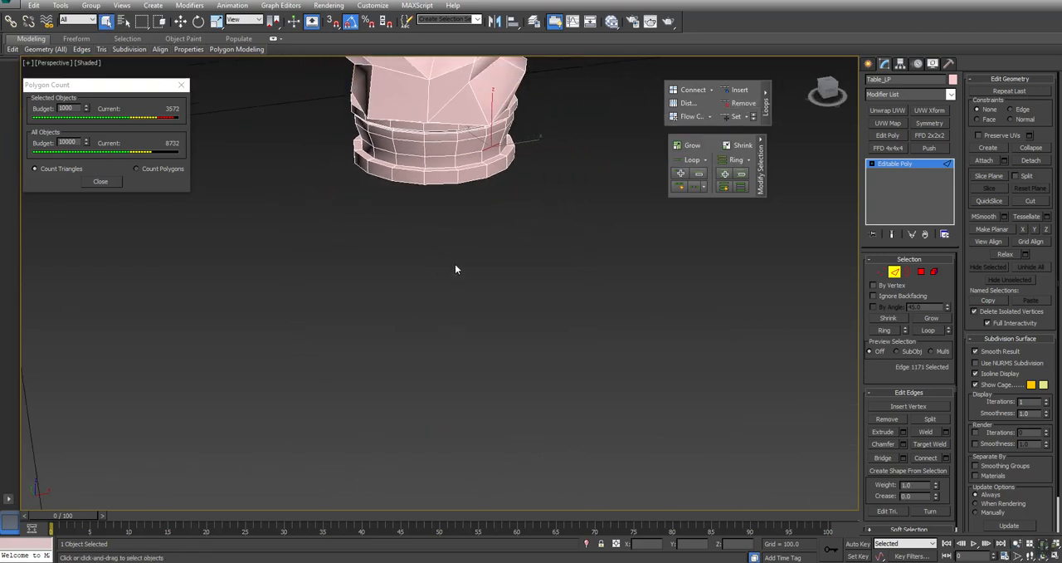
{"action": "scroll", "coordinate": [455, 263], "scroll_direction": "down", "scroll_amount": 6}
{"action": "scroll", "coordinate": [455, 267], "scroll_direction": "up", "scroll_amount": 3}
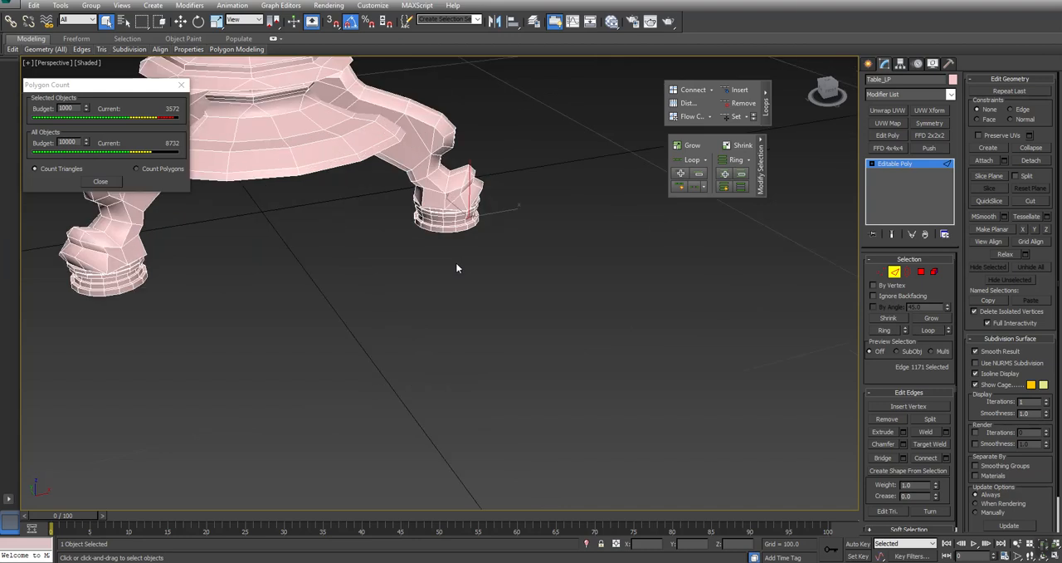
{"action": "middle_click_drag", "start_coordinate": [455, 267], "coordinate": [512, 308]}
{"action": "scroll", "coordinate": [510, 292], "scroll_direction": "up", "scroll_amount": 6}
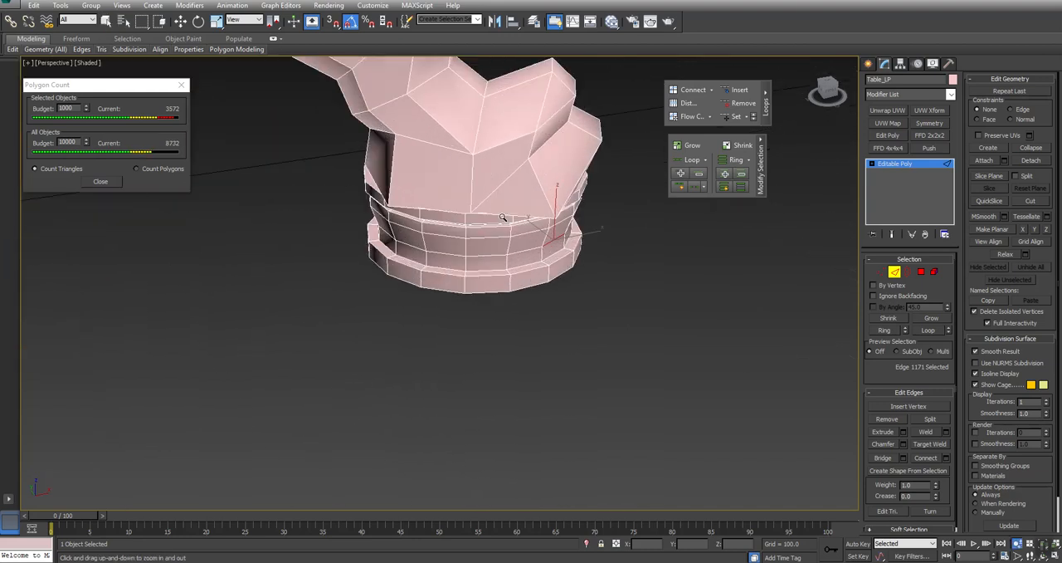
{"action": "left_click", "coordinate": [550, 219]}
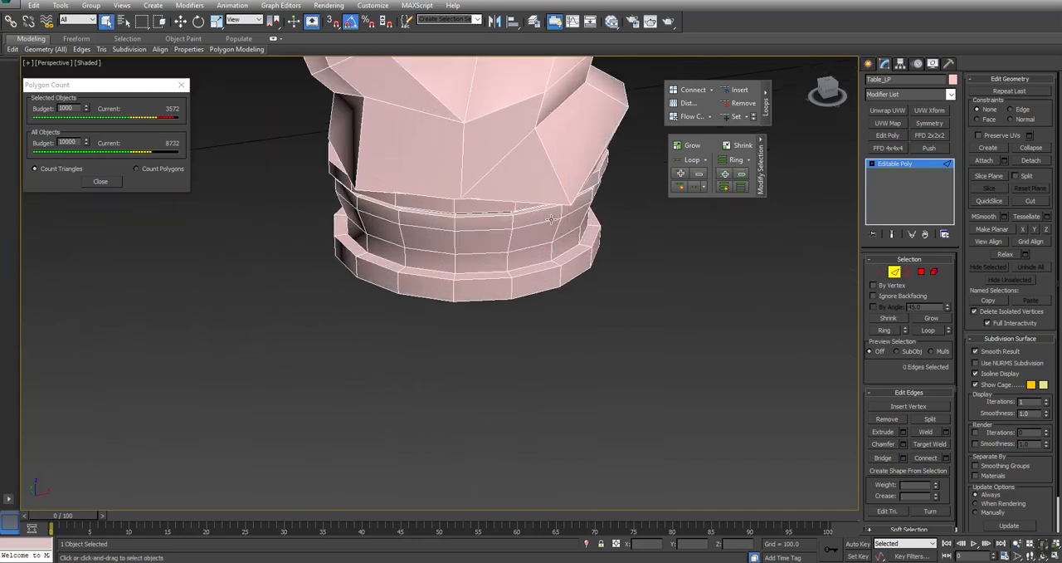
{"action": "left_click", "coordinate": [550, 218]}
{"action": "mouse_move", "coordinate": [548, 223]}
{"action": "middle_mouse_down", "text": "alt"}
{"action": "mouse_move", "coordinate": [519, 234]}
{"action": "mouse_move", "coordinate": [517, 220]}
{"action": "mouse_move", "coordinate": [535, 213]}
{"action": "middle_mouse_up", "text": "alt"}
{"action": "scroll", "coordinate": [534, 213], "scroll_direction": "up", "scroll_amount": 6}
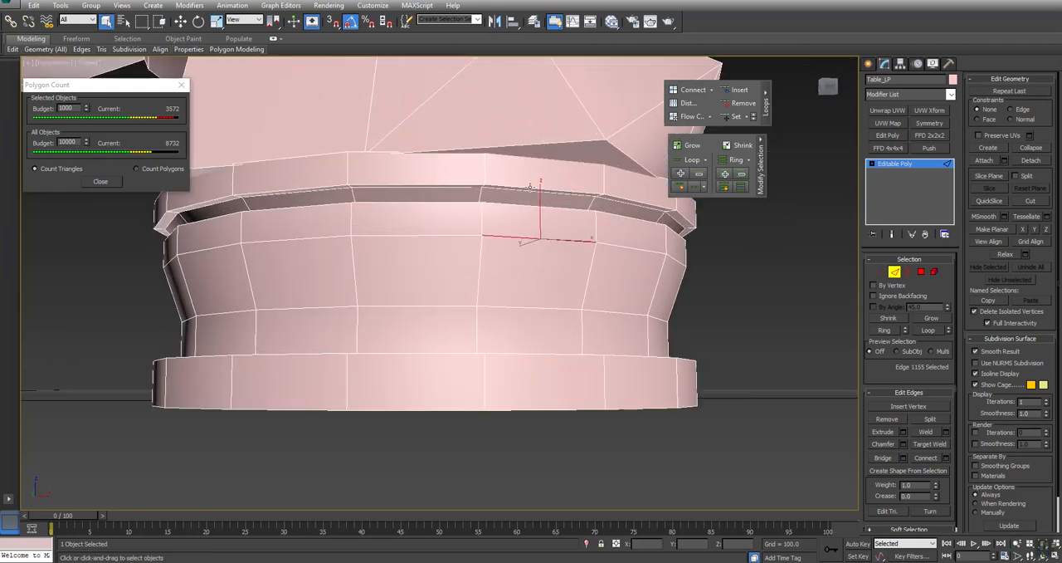
{"action": "middle_click_drag", "start_coordinate": [533, 193], "coordinate": [512, 240], "text": "alt"}
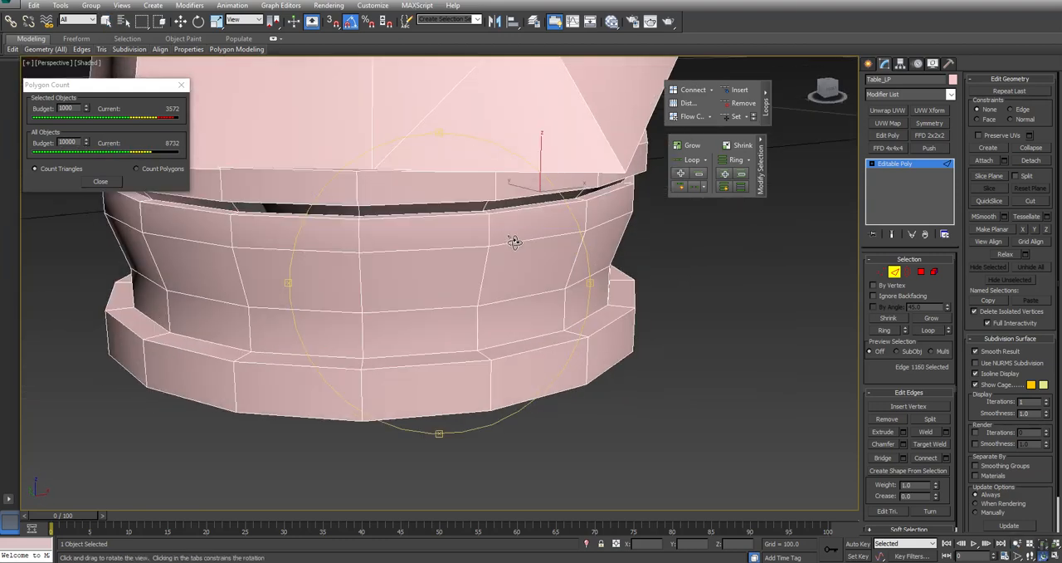
{"action": "left_click", "coordinate": [518, 204]}
{"action": "left_click", "coordinate": [739, 103]}
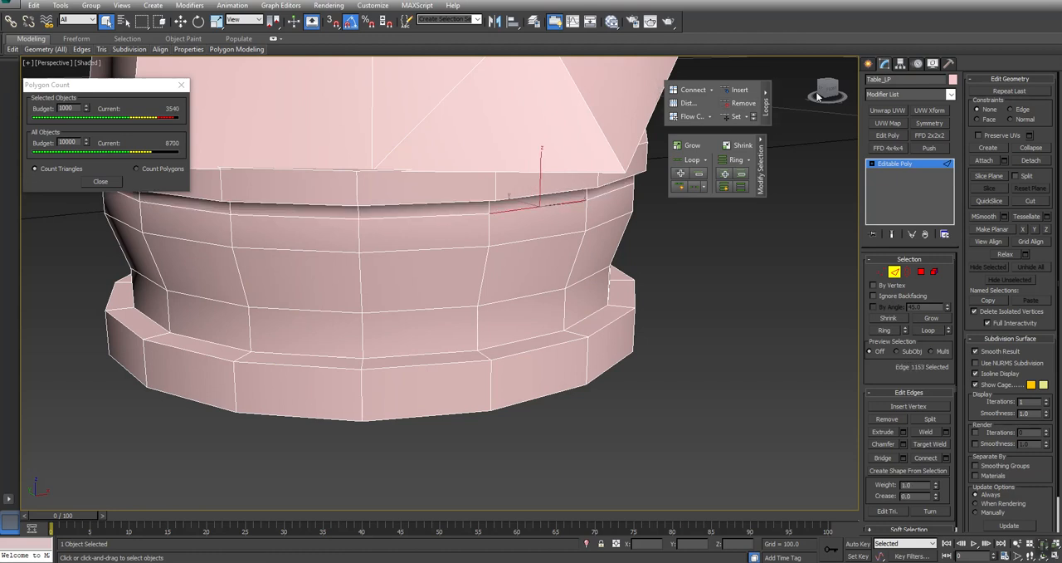
- Remove the edge loop at the top of the foot's tapered wall and the loop above its bottom ring with Remove Loop
{"action": "left_click", "coordinate": [741, 102]}
{"action": "left_click", "coordinate": [538, 292]}
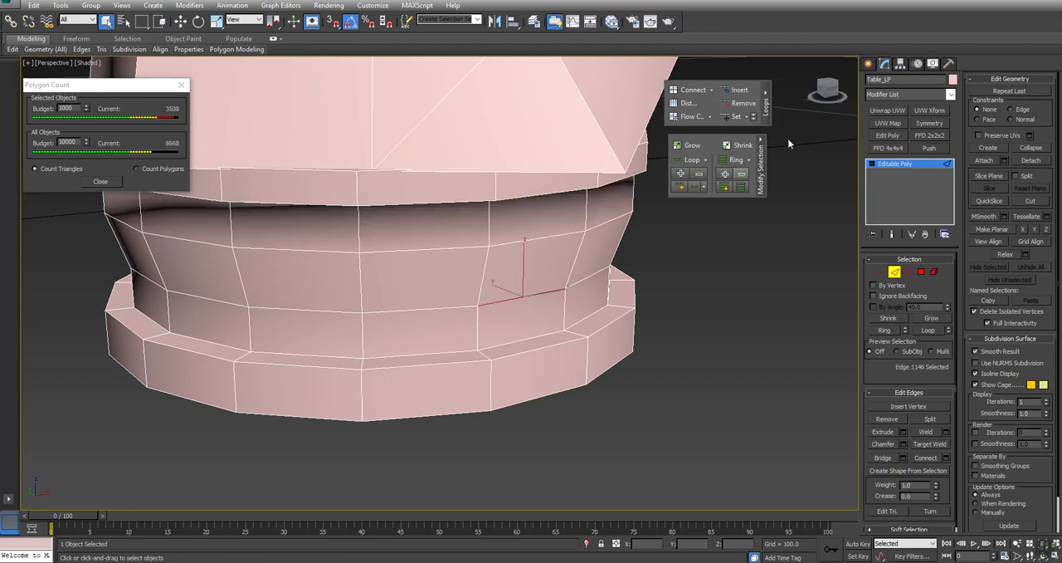
{"action": "left_click", "coordinate": [741, 103]}
- Remove one more edge loop around the foot's wall, just beneath the overhanging upper part, with Remove Loop
{"action": "key", "text": "alt+z"}
{"action": "scroll", "coordinate": [410, 255], "scroll_direction": "down", "scroll_amount": 6}
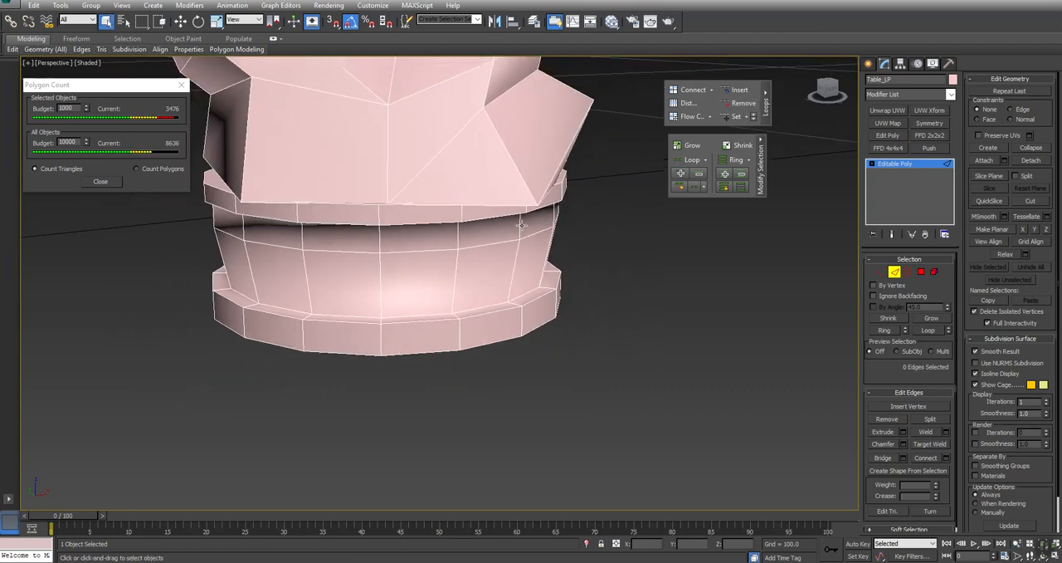
{"action": "left_click", "coordinate": [517, 226]}
{"action": "middle_click_drag", "start_coordinate": [517, 226], "coordinate": [398, 227], "text": "alt"}
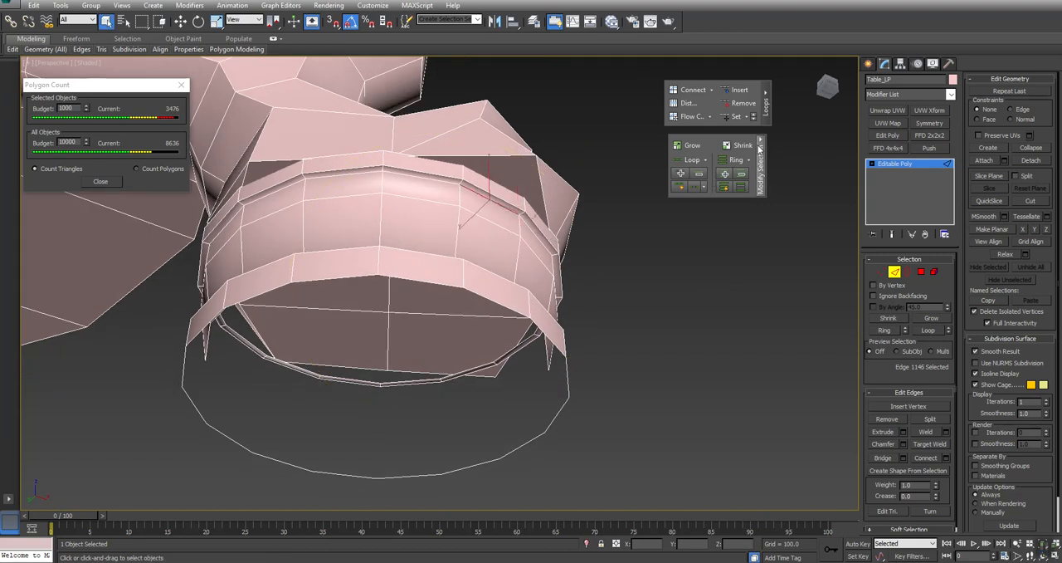
{"action": "left_click", "coordinate": [741, 103]}
- Select the foot's open bottom border, exclude the edges at its two opposite ends, and bridge the sides with flat strips
{"action": "key", "text": "ctrl+r"}
{"action": "middle_click_drag", "start_coordinate": [387, 226], "coordinate": [395, 300], "text": "alt"}
{"action": "scroll", "coordinate": [487, 258], "scroll_direction": "down", "scroll_amount": 2}
{"action": "right_click", "coordinate": [488, 258]}
{"action": "left_click", "coordinate": [907, 272]}
{"action": "left_click", "coordinate": [467, 471]}
{"action": "middle_click_drag", "start_coordinate": [431, 380], "coordinate": [340, 279], "text": "alt"}
{"action": "left_click", "coordinate": [894, 272]}
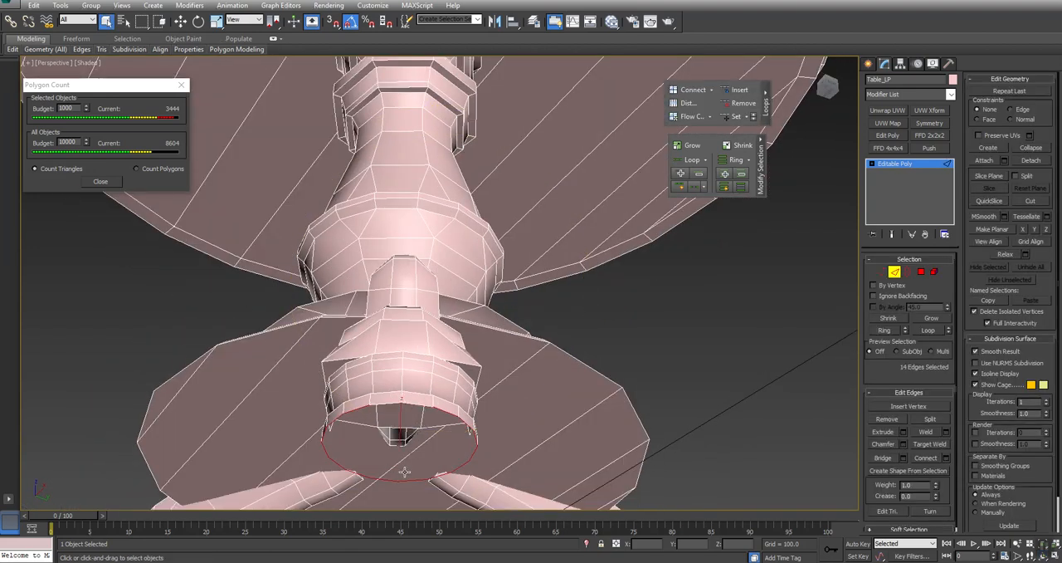
{"action": "left_click_drag", "start_coordinate": [406, 503], "coordinate": [406, 504], "text": "alt"}
{"action": "left_click", "coordinate": [882, 459]}
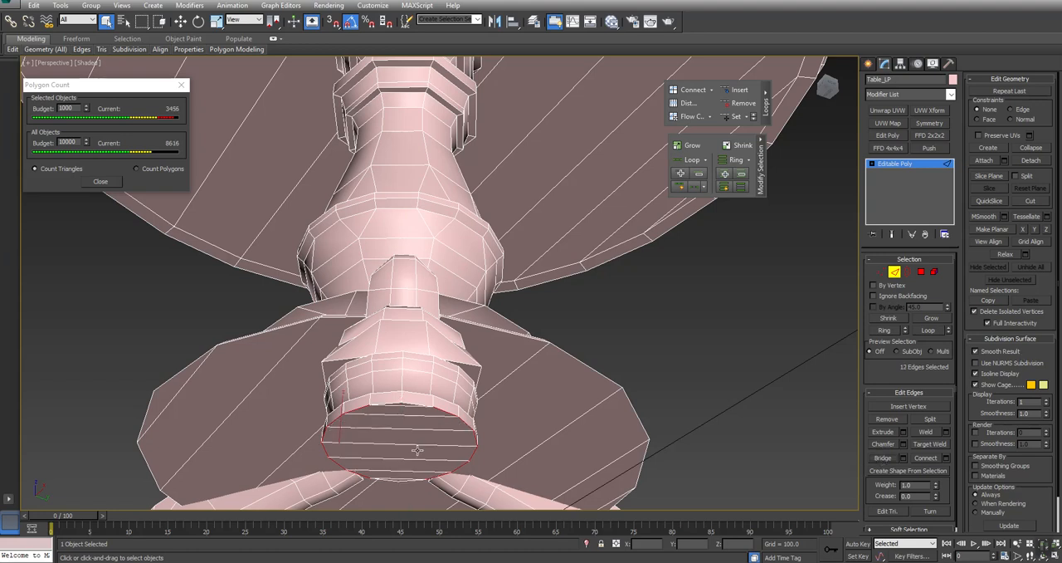
- Cap the two triangular gaps at the ends of the foot's bridged bottom face
{"action": "key", "text": "z"}
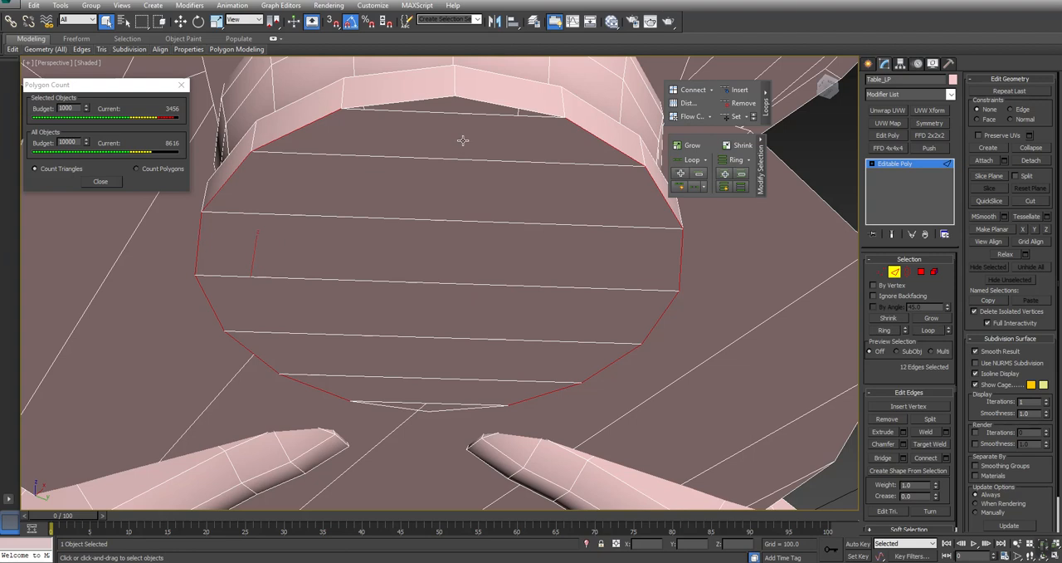
{"action": "left_click", "coordinate": [907, 272]}
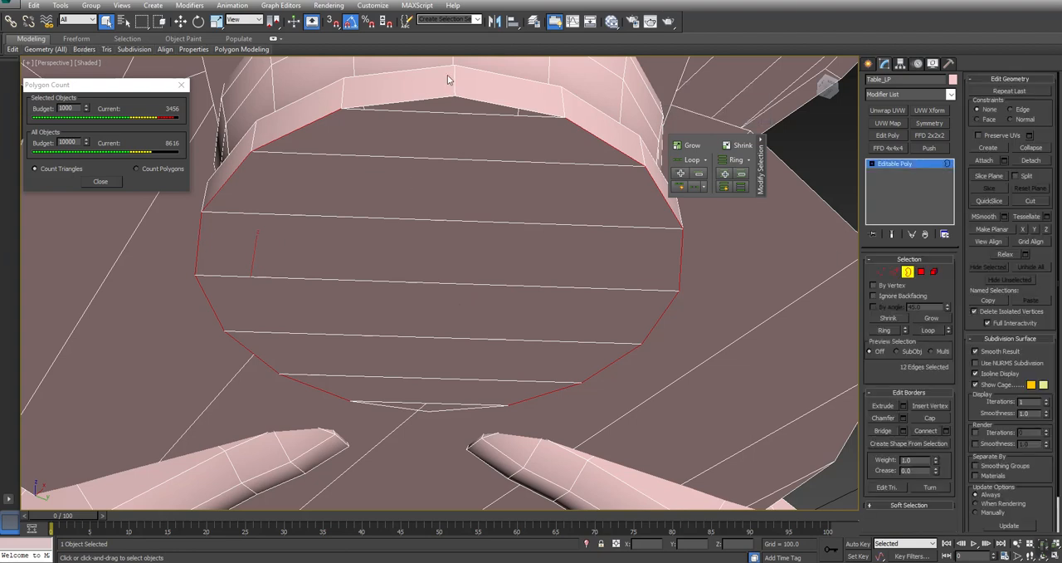
{"action": "left_click", "coordinate": [478, 103]}
{"action": "left_click", "coordinate": [445, 406], "text": "ctrl"}
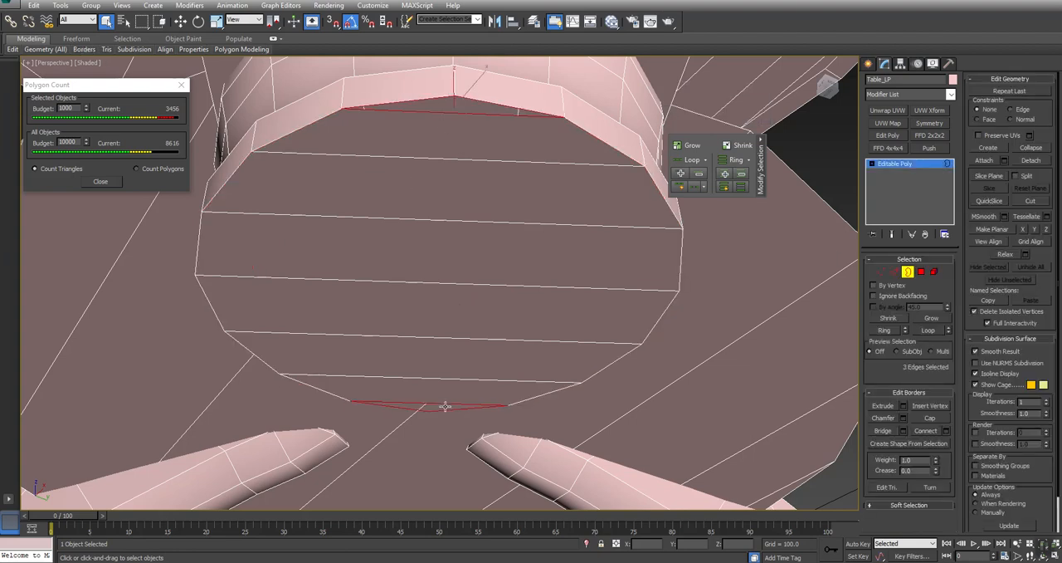
{"action": "left_click", "coordinate": [934, 420]}
- Examine the foot from all sides and delete the polygons closing its bottom
{"action": "key", "text": "r"}
{"action": "middle_click_drag", "start_coordinate": [362, 126], "coordinate": [400, 264], "text": "ctrl+alt"}
{"action": "middle_click_drag", "start_coordinate": [357, 236], "coordinate": [484, 346]}
{"action": "scroll", "coordinate": [471, 345], "scroll_direction": "up", "scroll_amount": 7}
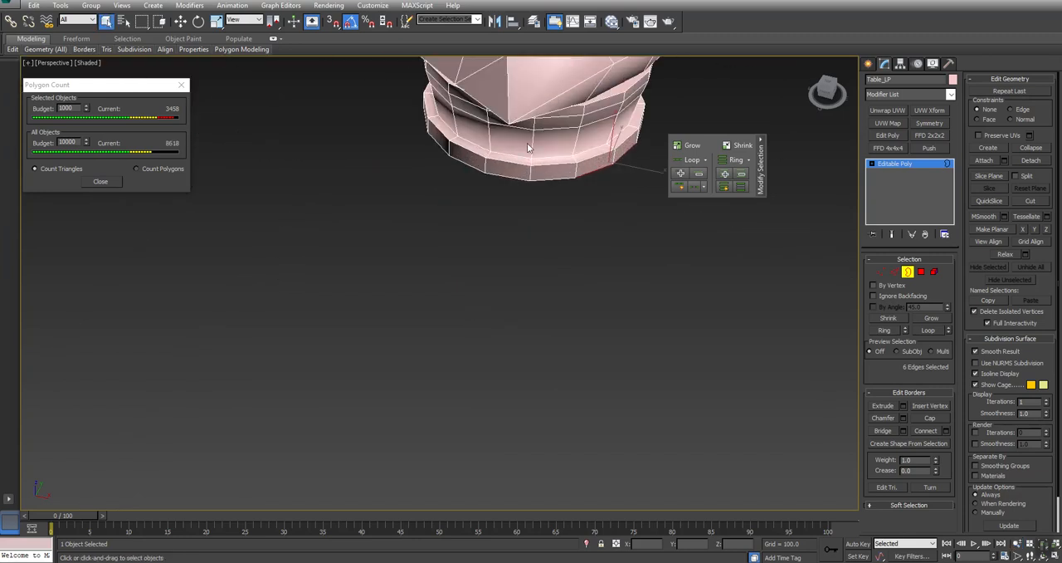
{"action": "middle_click_drag", "start_coordinate": [559, 185], "coordinate": [443, 275], "text": "alt"}
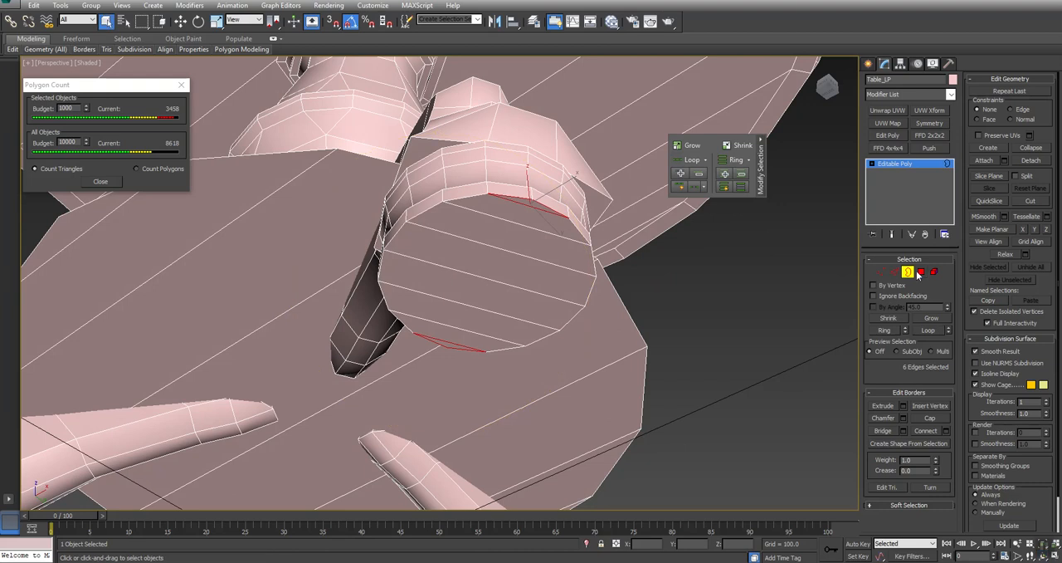
{"action": "left_click", "coordinate": [921, 272]}
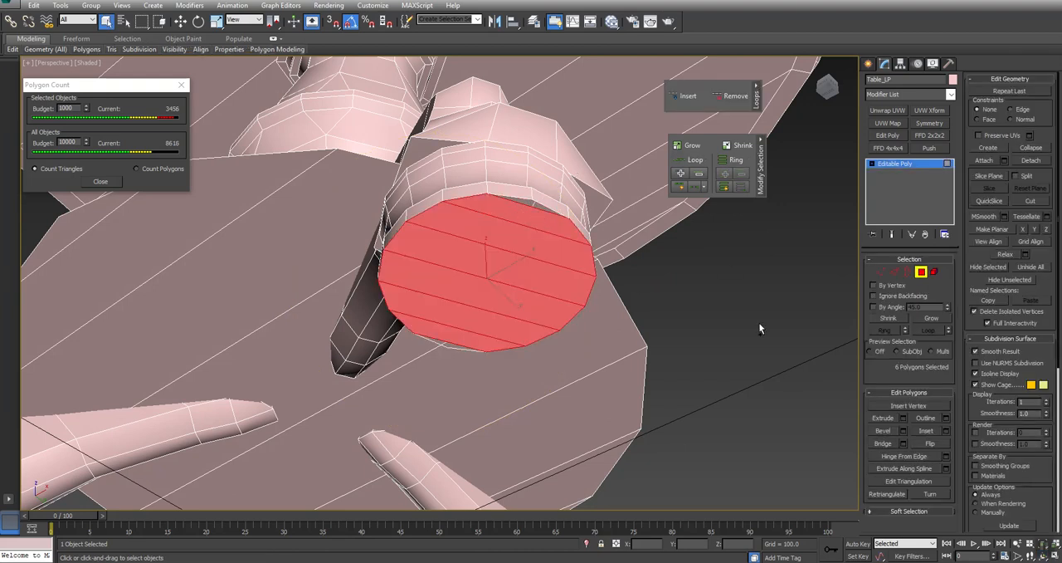
{"action": "key", "text": "Delete"}
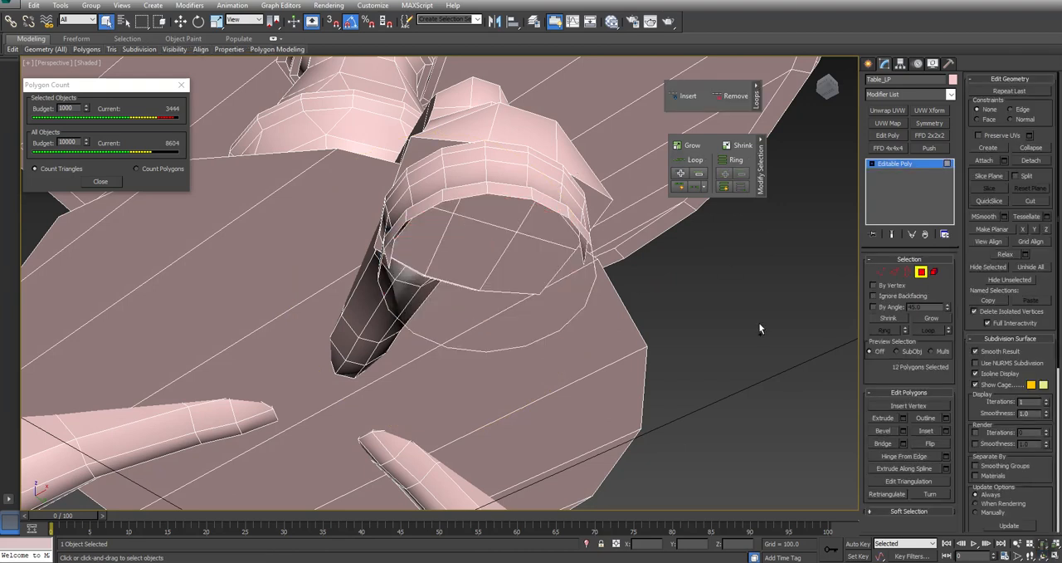
- Select two opposite rim edges at the front of the foot's bottom, extend them to rings, and collapse them
{"action": "left_click", "coordinate": [894, 271]}
{"action": "left_click", "coordinate": [509, 195]}
{"action": "middle_click_drag", "start_coordinate": [487, 264], "coordinate": [461, 280], "text": "alt"}
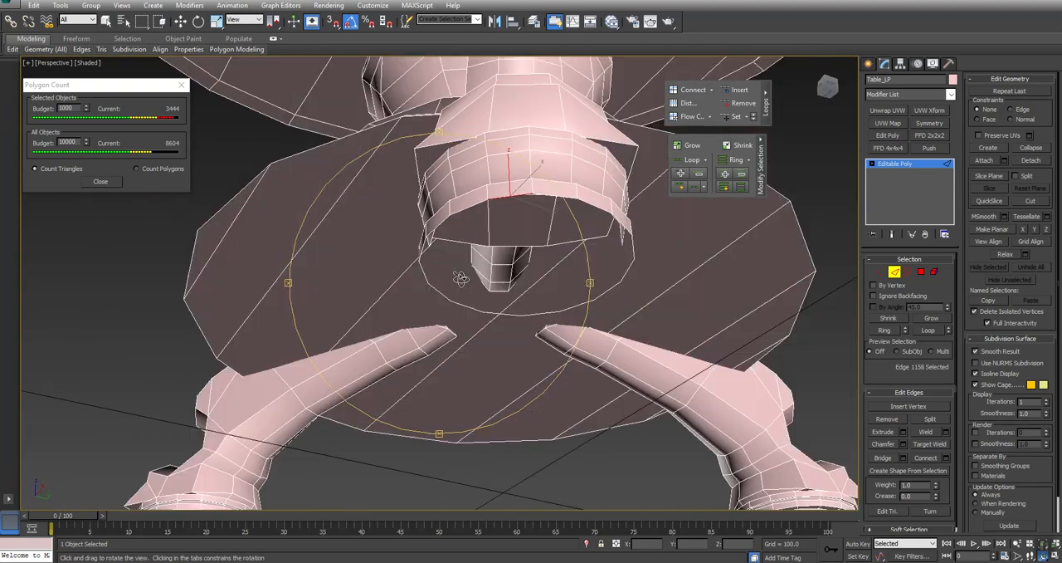
{"action": "left_click", "coordinate": [472, 206]}
{"action": "left_click", "coordinate": [605, 215], "text": "ctrl"}
{"action": "left_click", "coordinate": [886, 331]}
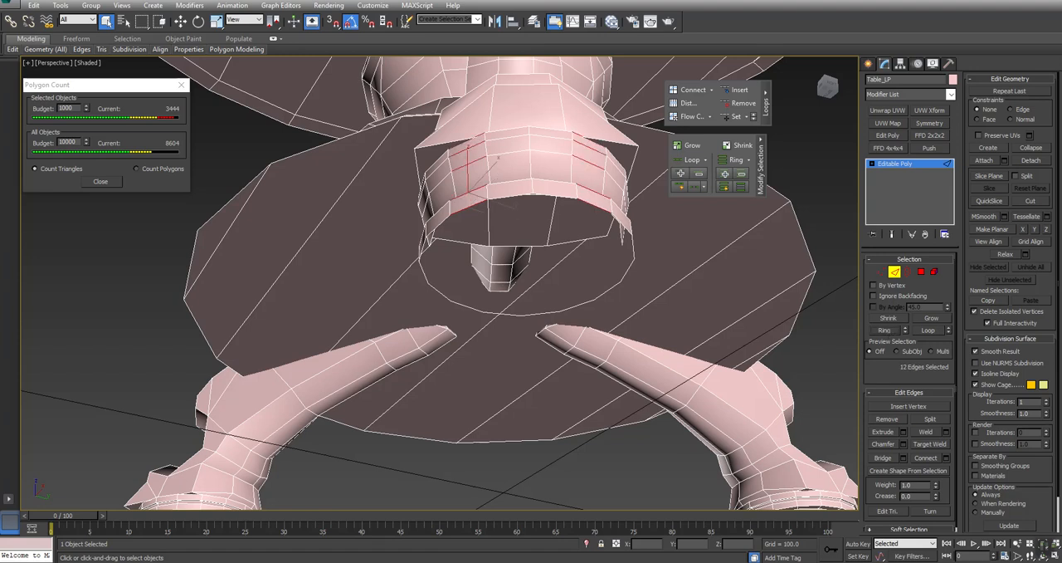
{"action": "left_click", "coordinate": [1036, 147]}
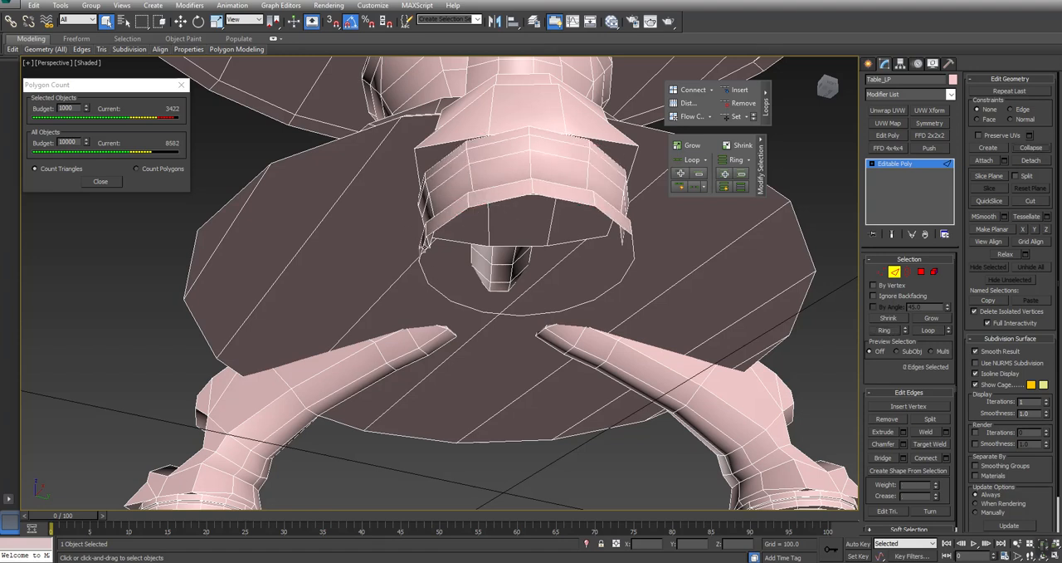
- Collapse the edge rings running through the two opposite rim edges at the sides of the foot's bottom
{"action": "left_click", "coordinate": [421, 244]}
{"action": "left_click", "coordinate": [633, 246], "text": "ctrl"}
{"action": "left_click", "coordinate": [884, 329]}
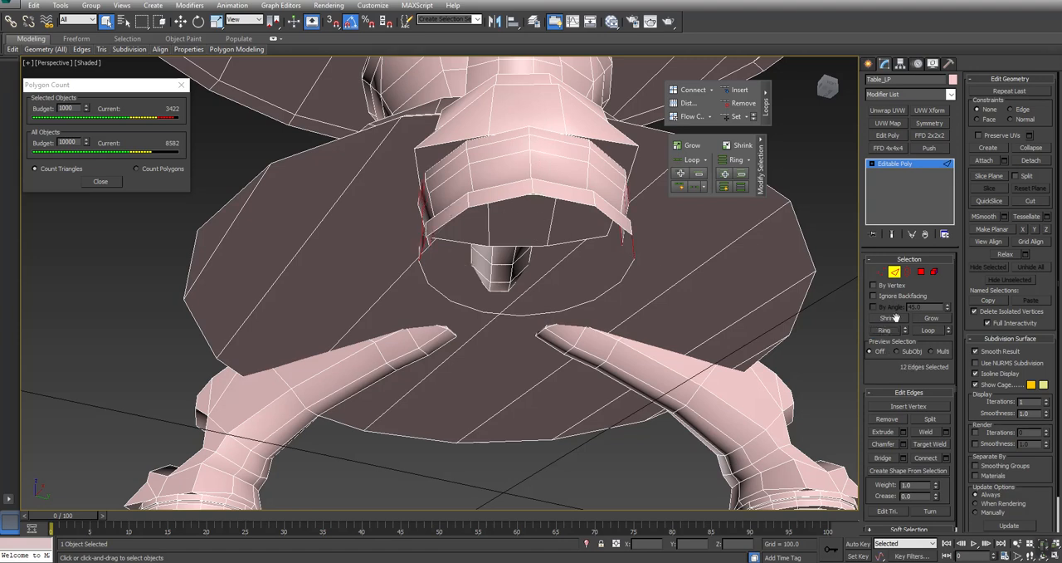
{"action": "left_click", "coordinate": [1036, 147]}
- Collapse the edge rings of another opposite pair of rim edges on the inner side of the foot's base
{"action": "left_click", "coordinate": [459, 303]}
{"action": "middle_click_drag", "start_coordinate": [451, 323], "coordinate": [629, 324], "text": "alt"}
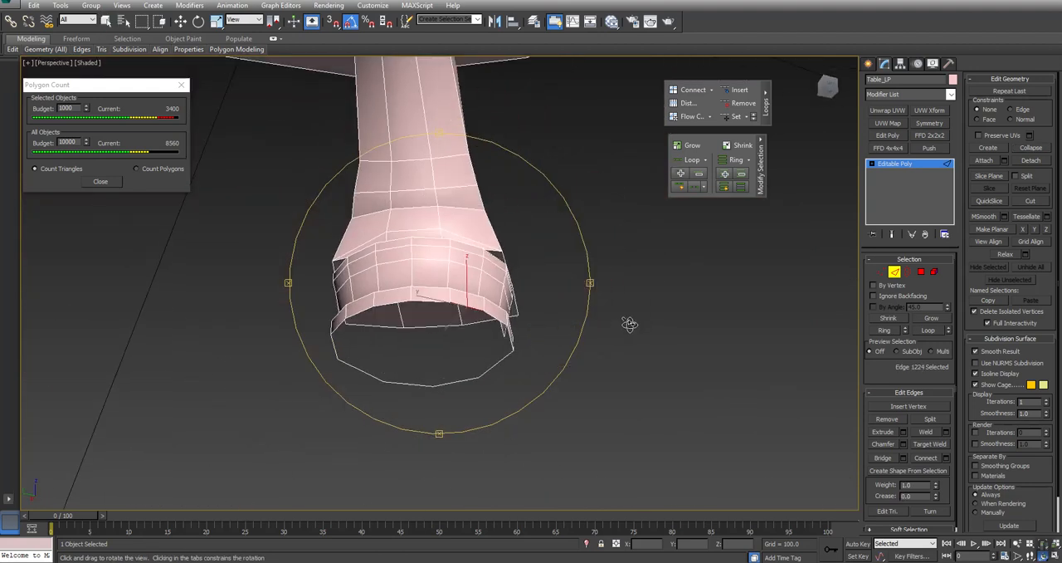
{"action": "left_click", "coordinate": [362, 313], "text": "ctrl"}
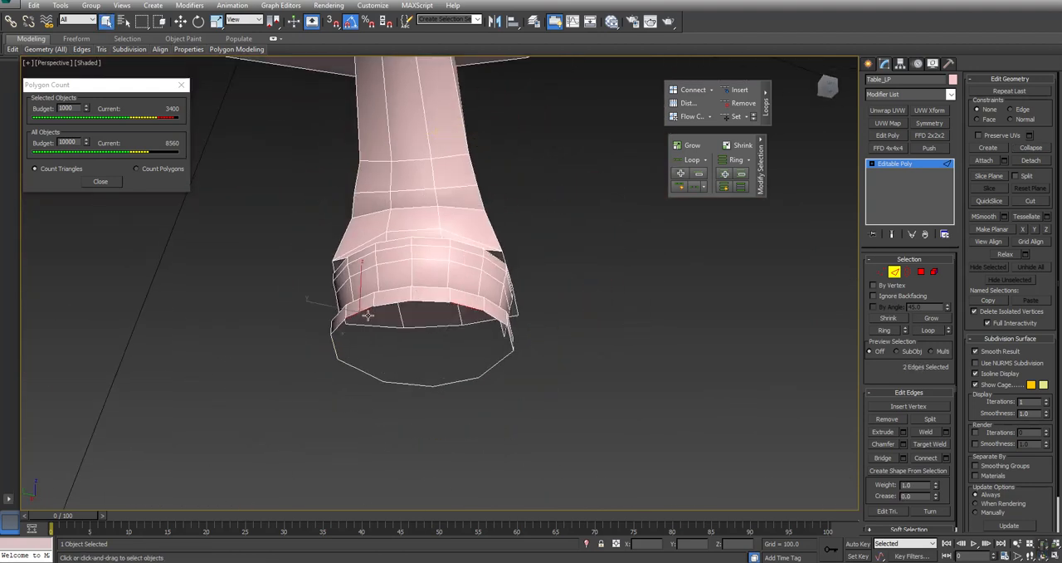
{"action": "left_click", "coordinate": [884, 329]}
{"action": "left_click", "coordinate": [1031, 146]}
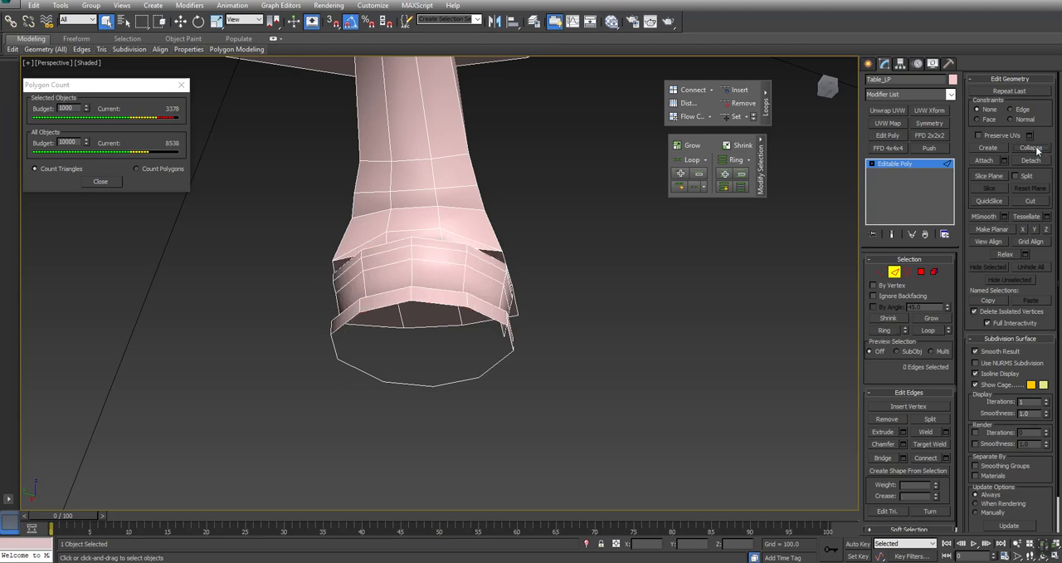
- Remove a horizontal edge loop around the foot's reduced base with Remove Loop and inspect the simplified shape
{"action": "left_click", "coordinate": [337, 326]}
{"action": "middle_click_drag", "start_coordinate": [338, 326], "coordinate": [366, 309], "text": "alt"}
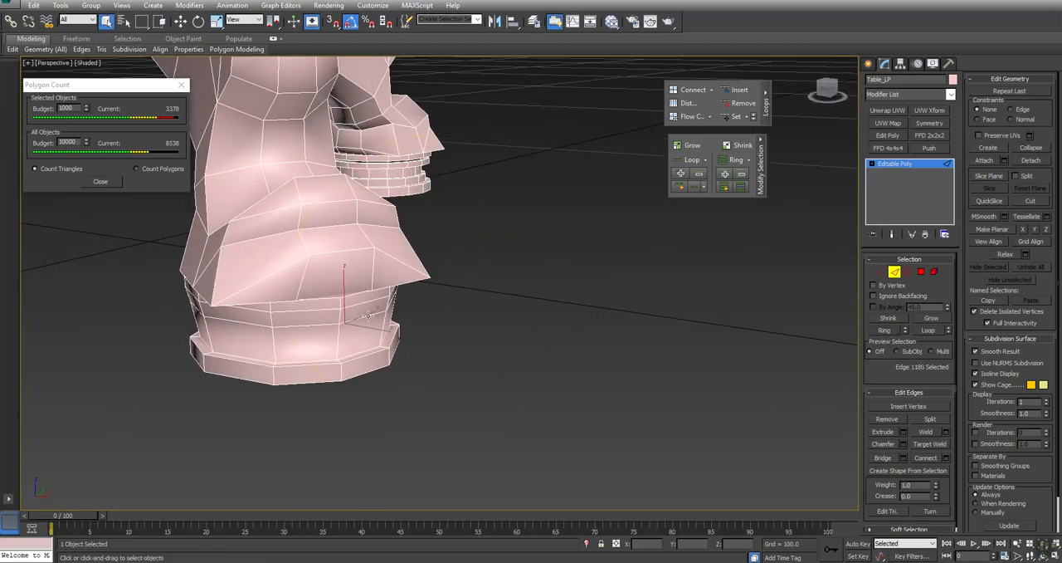
{"action": "left_click", "coordinate": [735, 103]}
{"action": "middle_click_drag", "start_coordinate": [346, 215], "coordinate": [355, 319], "text": "ctrl+alt"}
{"action": "middle_click_drag", "start_coordinate": [386, 242], "coordinate": [437, 326]}
{"action": "key", "text": "q"}
{"action": "scroll", "coordinate": [591, 388], "scroll_direction": "up", "scroll_amount": 5}
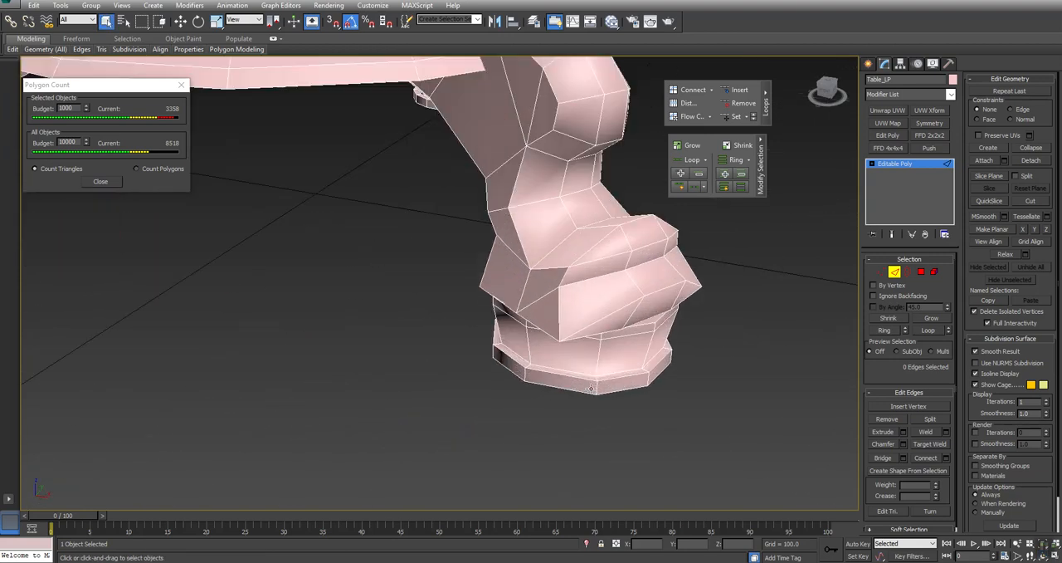
- Close the foot's open bottom border by bridging its opposite sides and capping the two remaining triangular gaps
{"action": "left_click", "coordinate": [643, 325]}
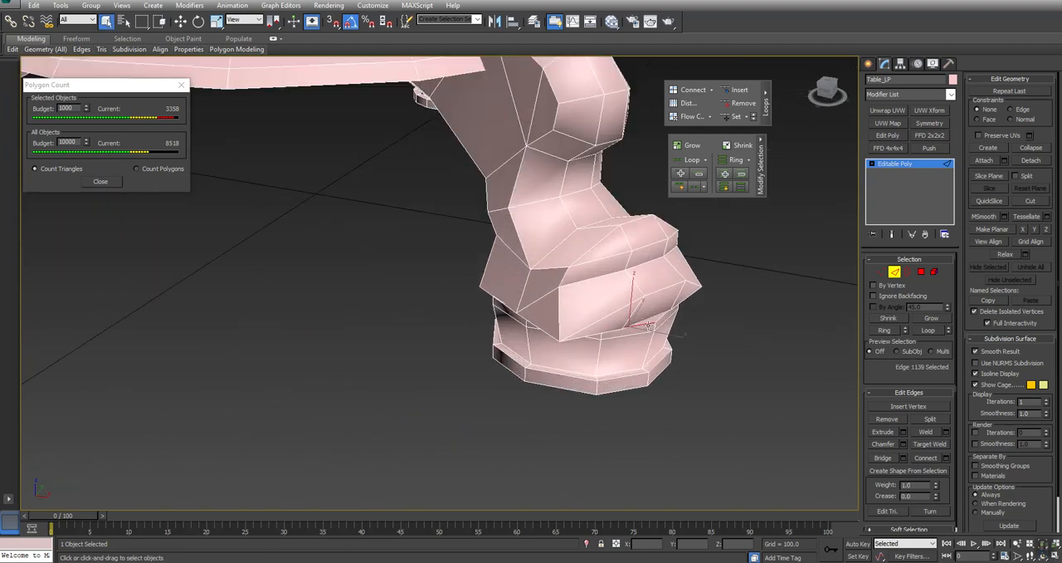
{"action": "left_click", "coordinate": [908, 272]}
{"action": "left_click", "coordinate": [630, 390]}
{"action": "middle_click_drag", "start_coordinate": [554, 398], "coordinate": [416, 324], "text": "alt"}
{"action": "left_click", "coordinate": [896, 271]}
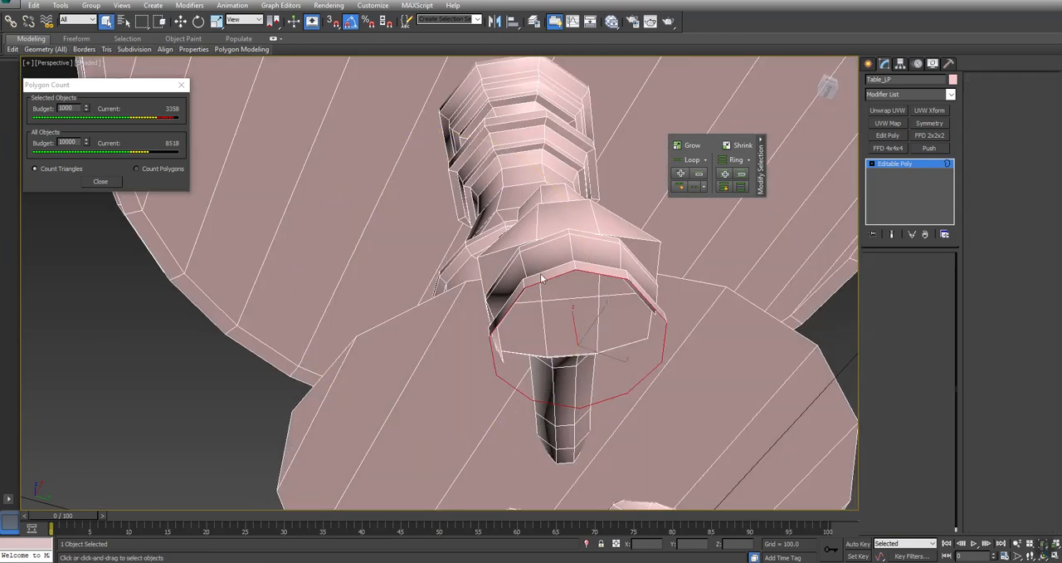
{"action": "left_click_drag", "start_coordinate": [564, 256], "coordinate": [589, 328], "text": "alt"}
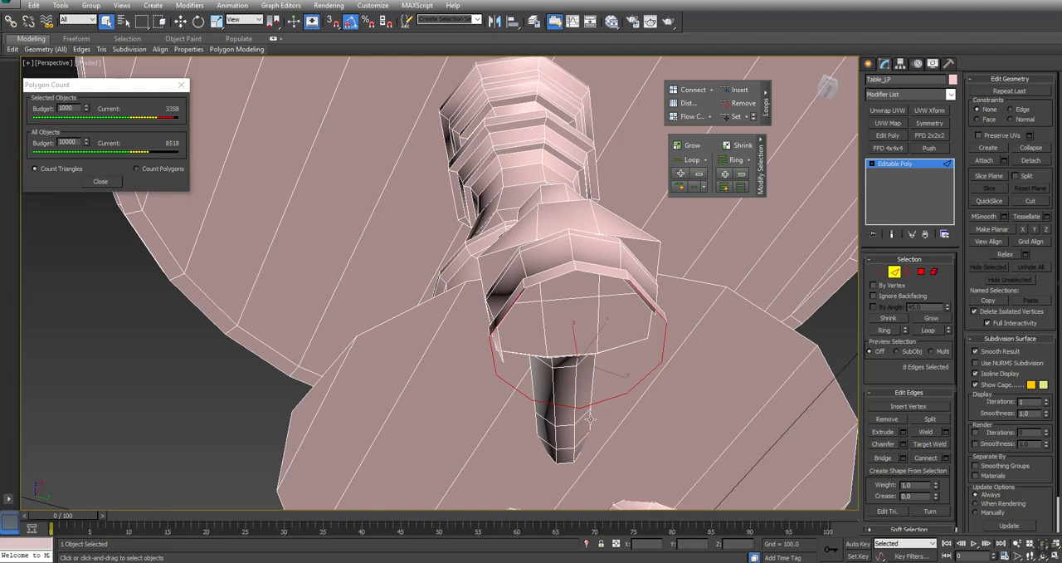
{"action": "left_click", "coordinate": [883, 457]}
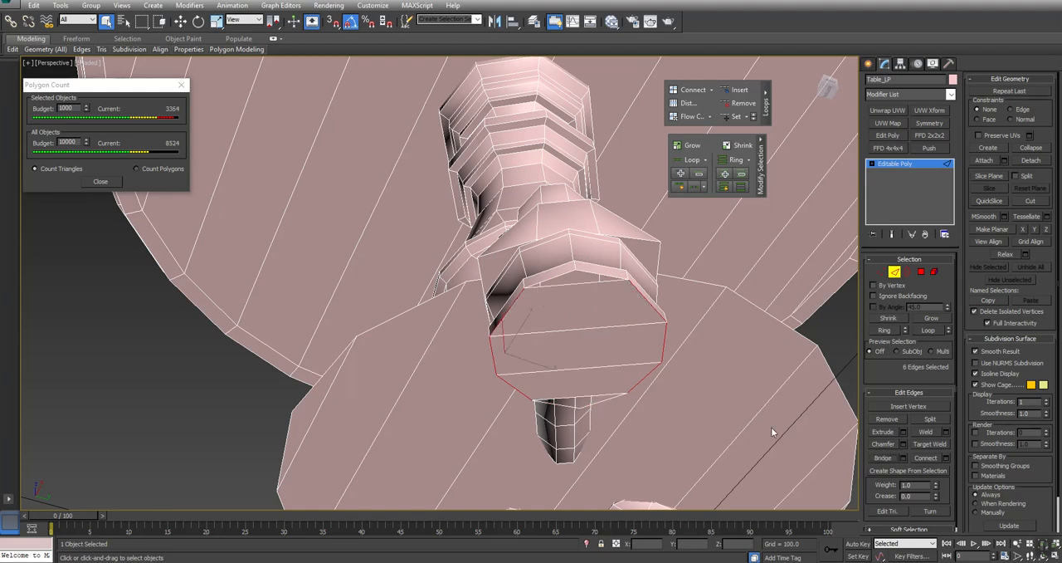
{"action": "left_click", "coordinate": [908, 271]}
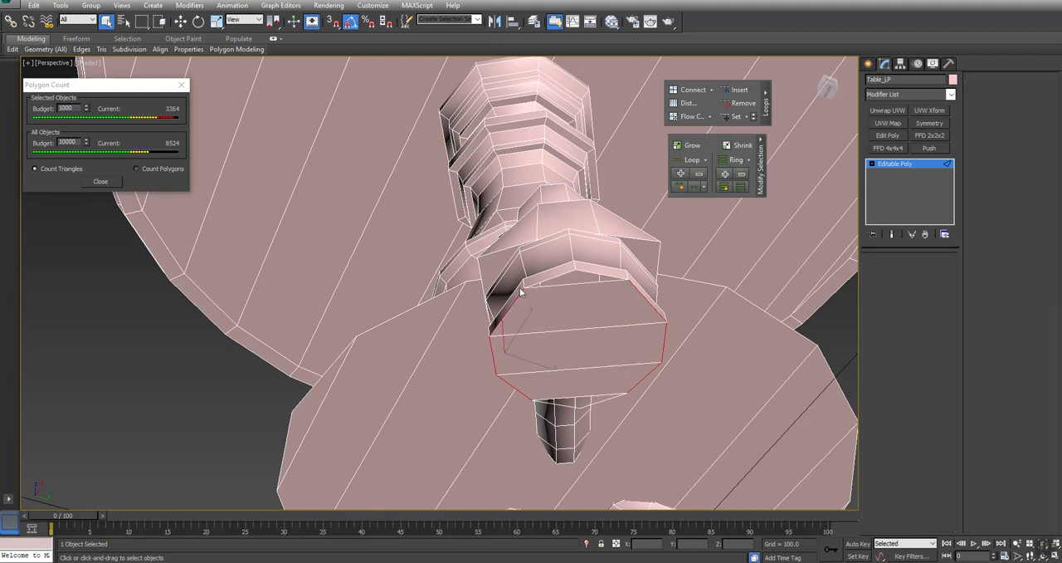
{"action": "left_click", "coordinate": [584, 398], "text": "ctrl"}
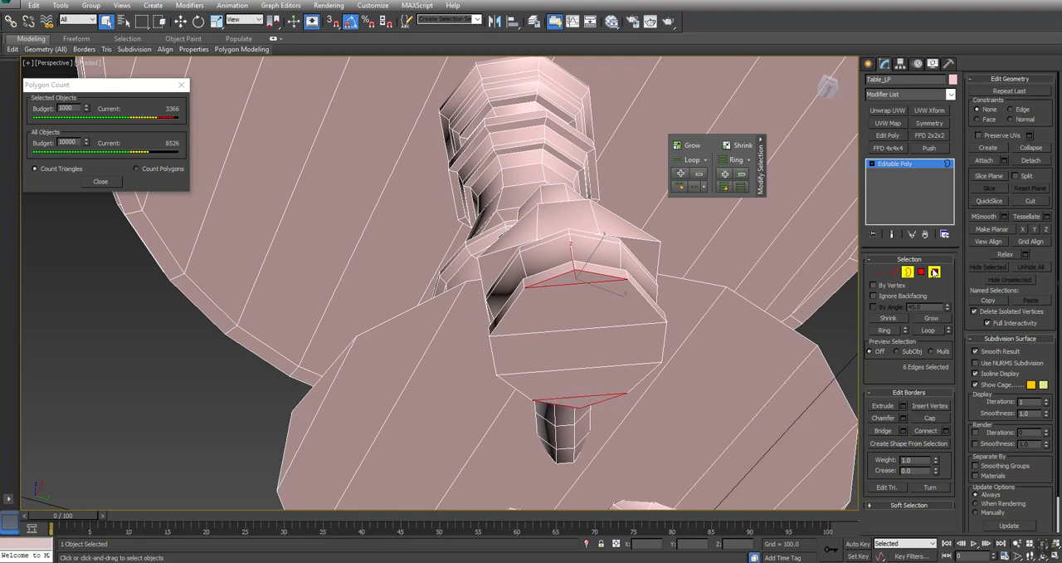
- Isolate the foot's base element by hiding all unselected geometry
{"action": "left_click", "coordinate": [579, 306]}
{"action": "left_click", "coordinate": [581, 267], "text": "ctrl"}
{"action": "middle_click_drag", "start_coordinate": [566, 266], "coordinate": [502, 341], "text": "alt"}
{"action": "left_click", "coordinate": [1009, 279]}
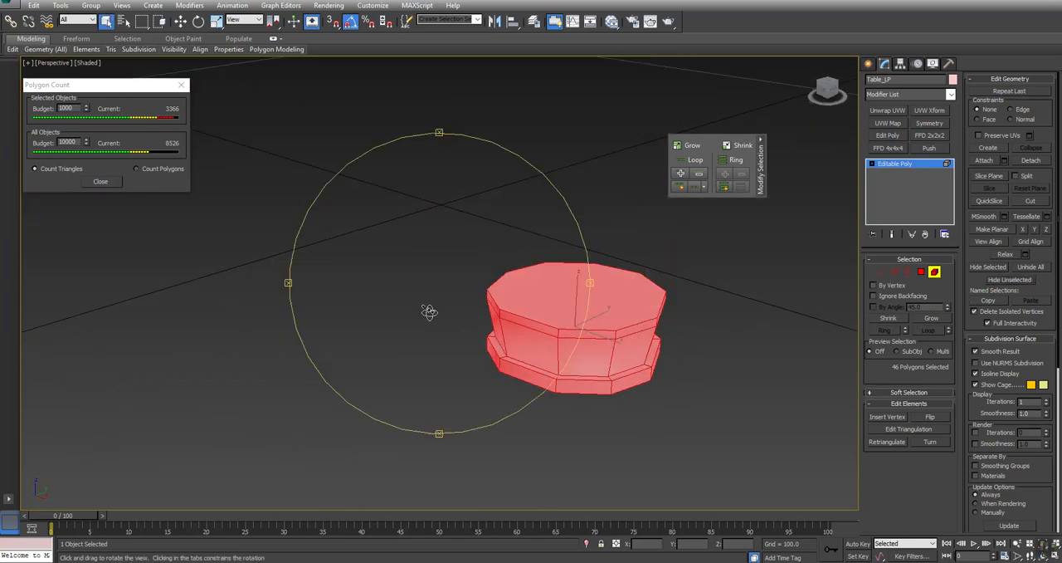
{"action": "left_click", "coordinate": [809, 321]}
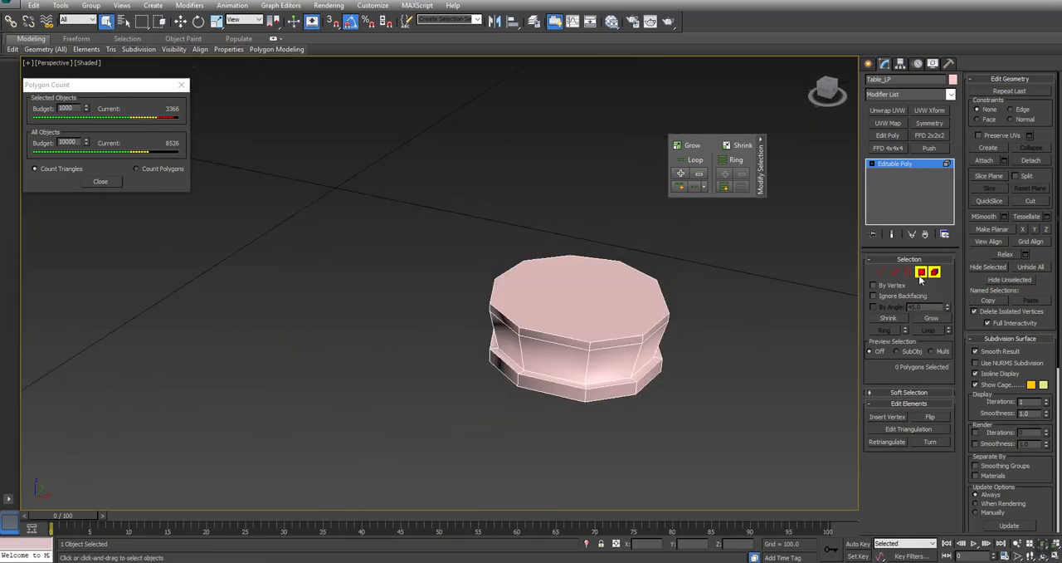
- Delete the flat top polygon of the foot's base and unhide the rest of the table
{"action": "left_click", "coordinate": [921, 272]}
{"action": "left_click", "coordinate": [616, 289]}
{"action": "key", "text": "Delete"}
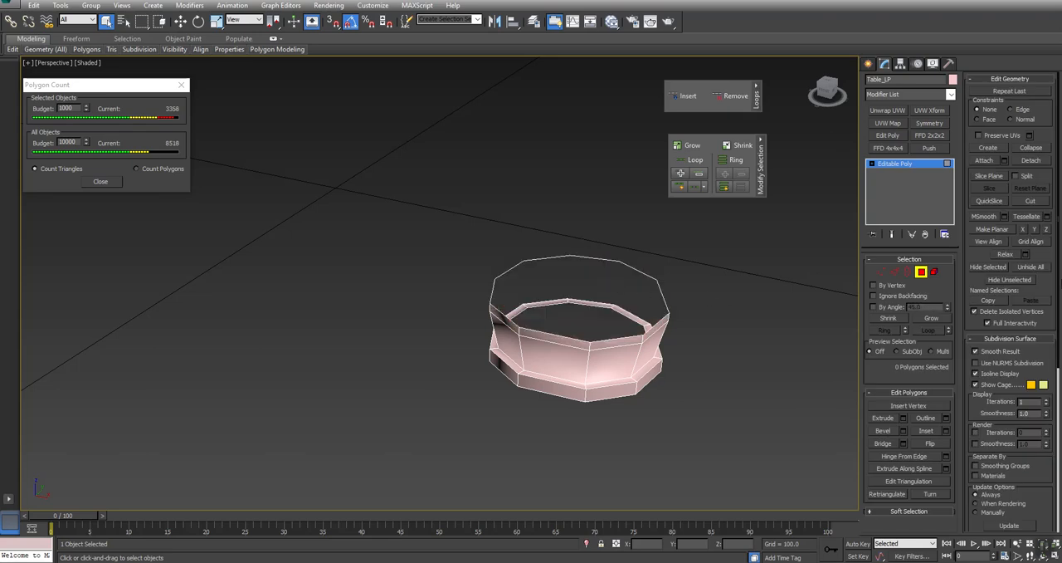
{"action": "left_click", "coordinate": [1043, 268]}
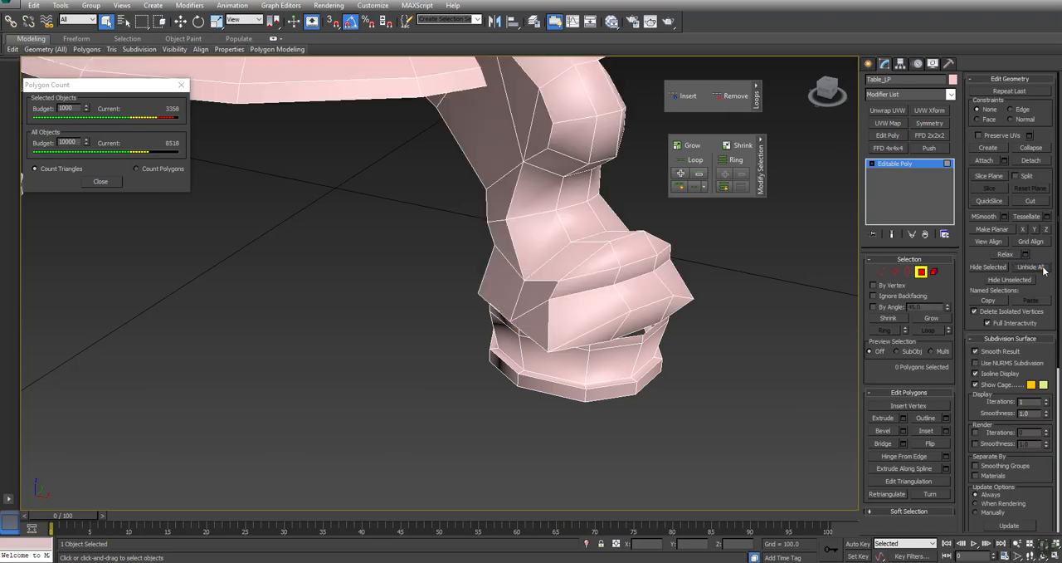
- Select the base's open top border, exclude the edges at its opposite ends, and bridge the sides across the opening
{"action": "left_click", "coordinate": [908, 271]}
{"action": "left_click", "coordinate": [622, 336]}
{"action": "left_click", "coordinate": [635, 335]}
{"action": "left_click", "coordinate": [894, 272]}
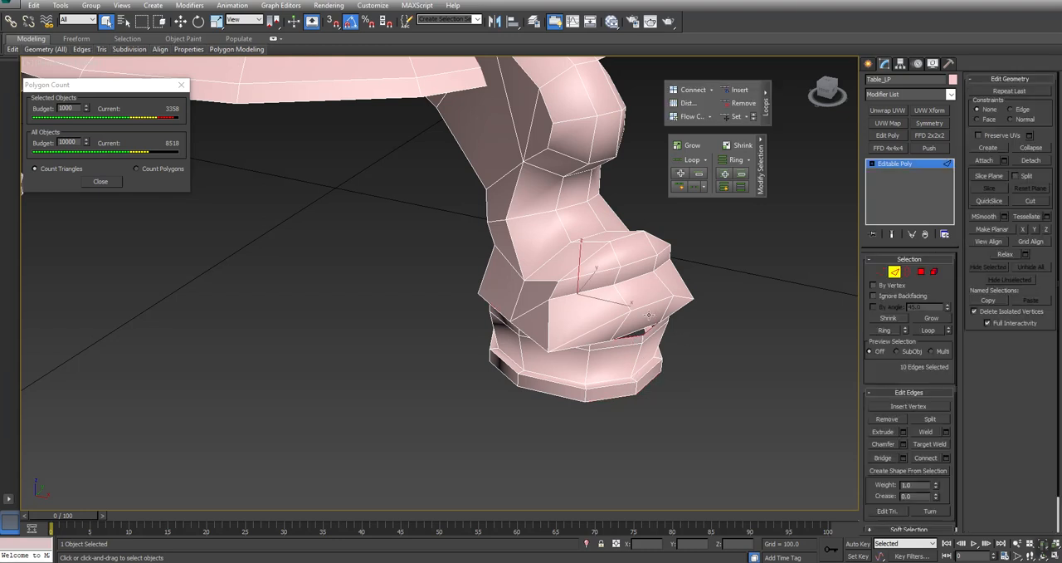
{"action": "double_click", "coordinate": [646, 329]}
{"action": "left_click", "coordinate": [648, 331], "text": "alt"}
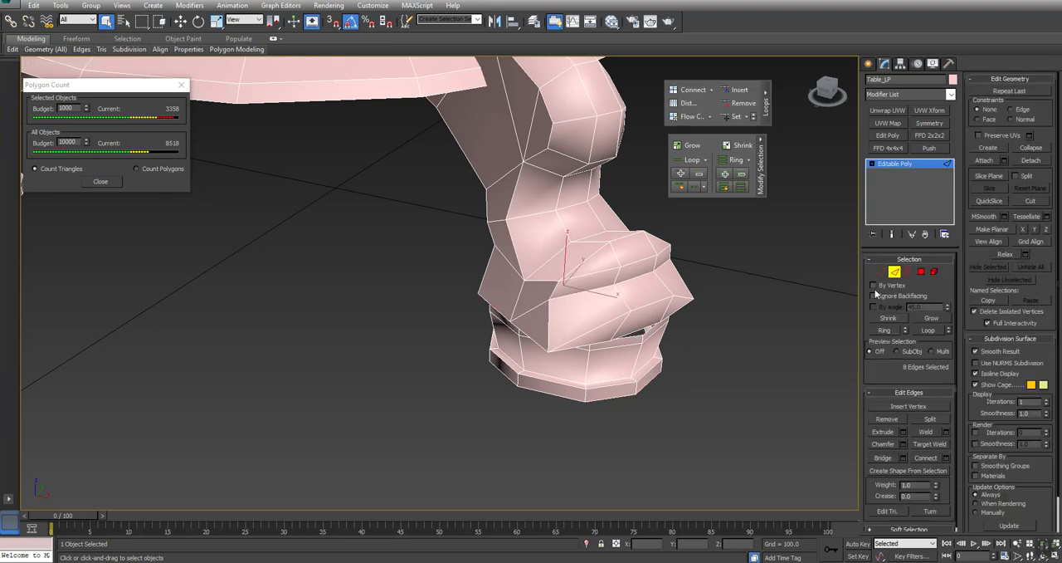
{"action": "middle_click_drag", "start_coordinate": [613, 347], "coordinate": [528, 321], "text": "alt"}
{"action": "left_click", "coordinate": [579, 297], "text": "alt"}
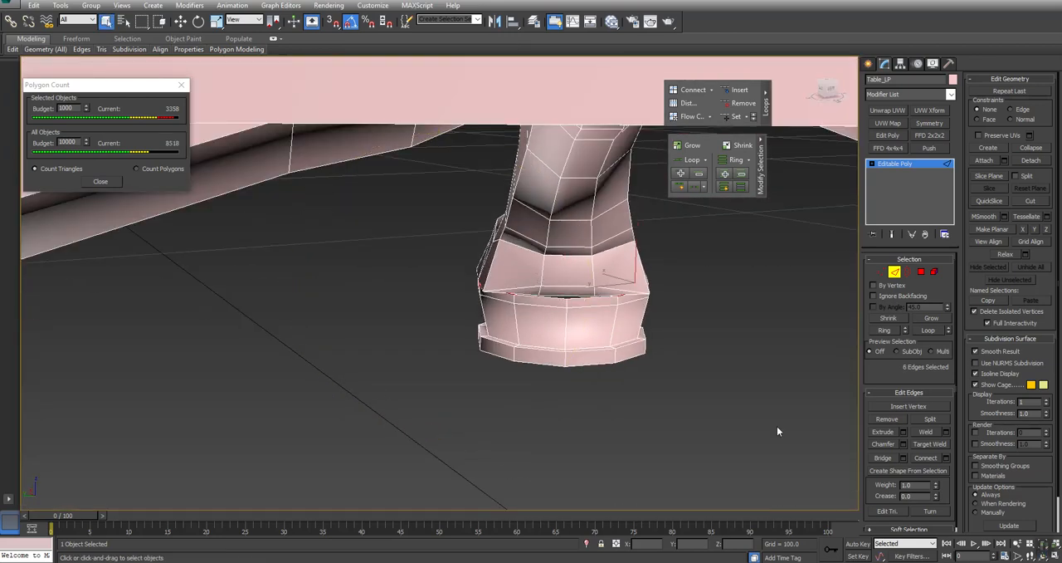
{"action": "left_click", "coordinate": [883, 461]}
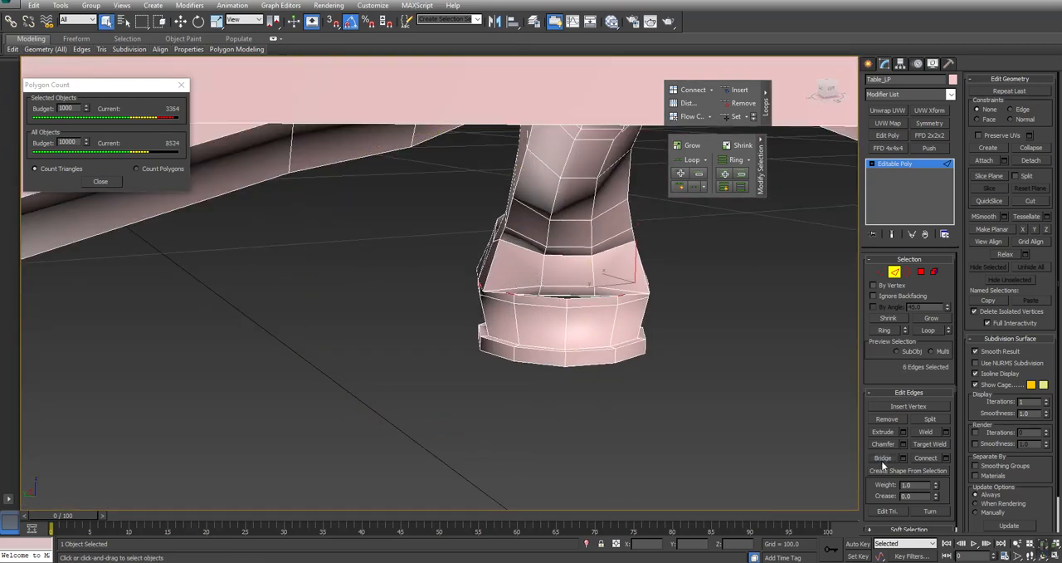
- Select the foot's base element again and hide all other geometry to expose its partly bridged top
{"action": "left_click", "coordinate": [935, 271]}
{"action": "left_click", "coordinate": [621, 311]}
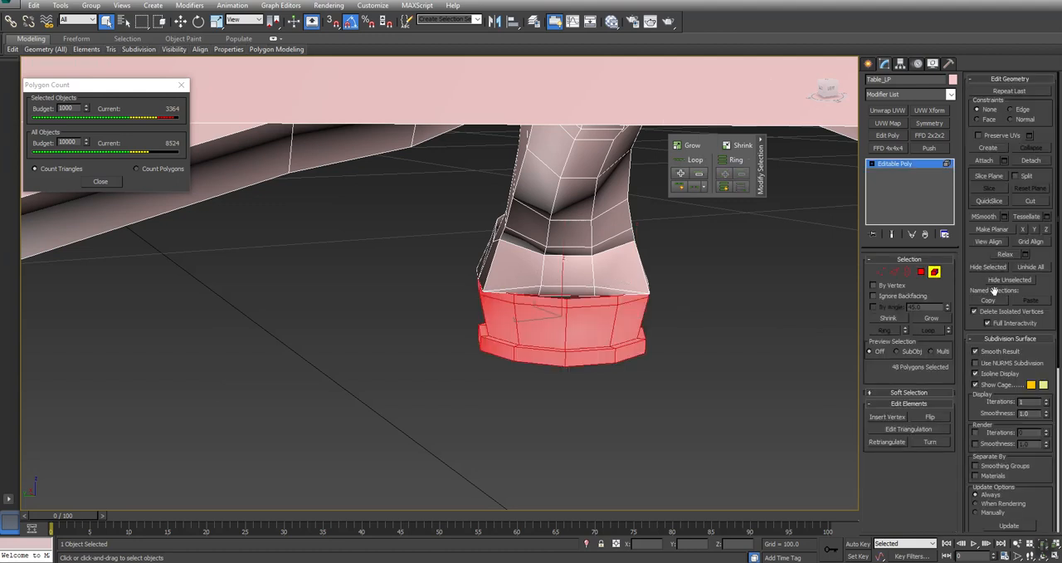
{"action": "left_click", "coordinate": [1000, 282]}
{"action": "middle_click_drag", "start_coordinate": [465, 332], "coordinate": [401, 334], "text": "alt"}
{"action": "key", "text": "3"}
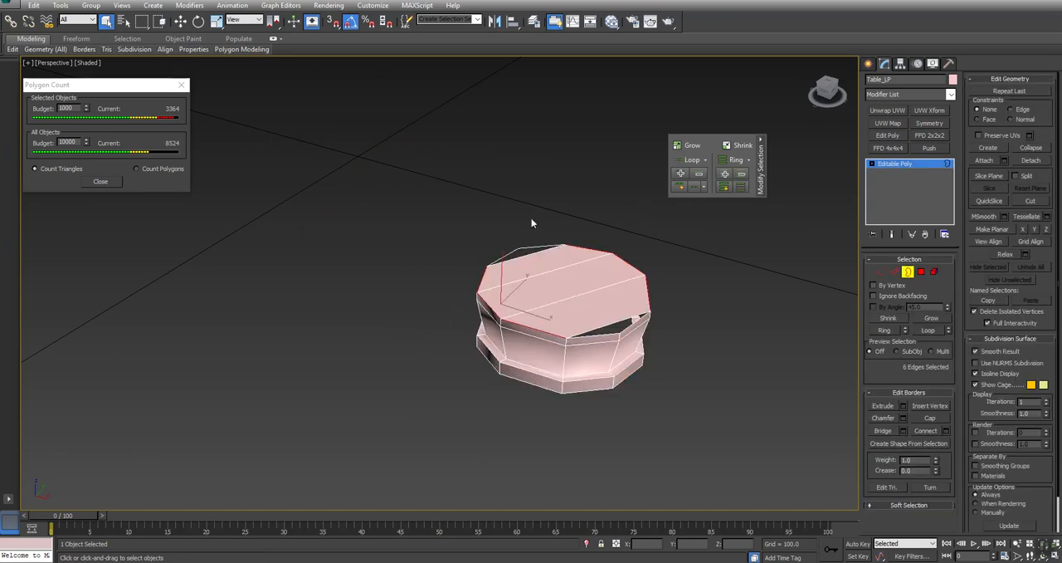
- Cap the two remaining triangular gaps in the base's top and unhide the rest of the table
{"action": "left_click", "coordinate": [548, 251]}
{"action": "left_click", "coordinate": [615, 317], "text": "ctrl"}
{"action": "left_click", "coordinate": [929, 417]}
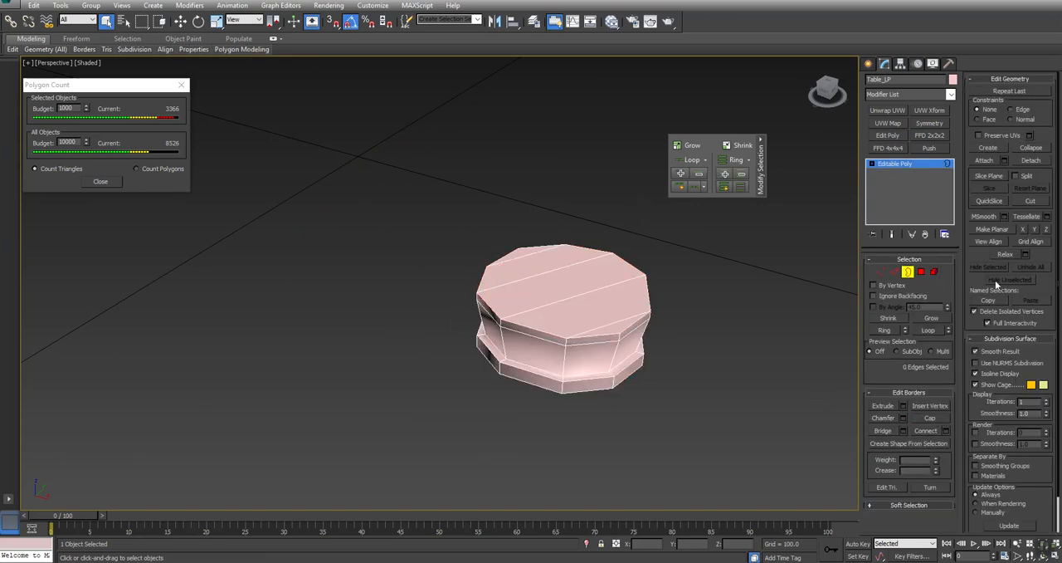
{"action": "left_click", "coordinate": [935, 271]}
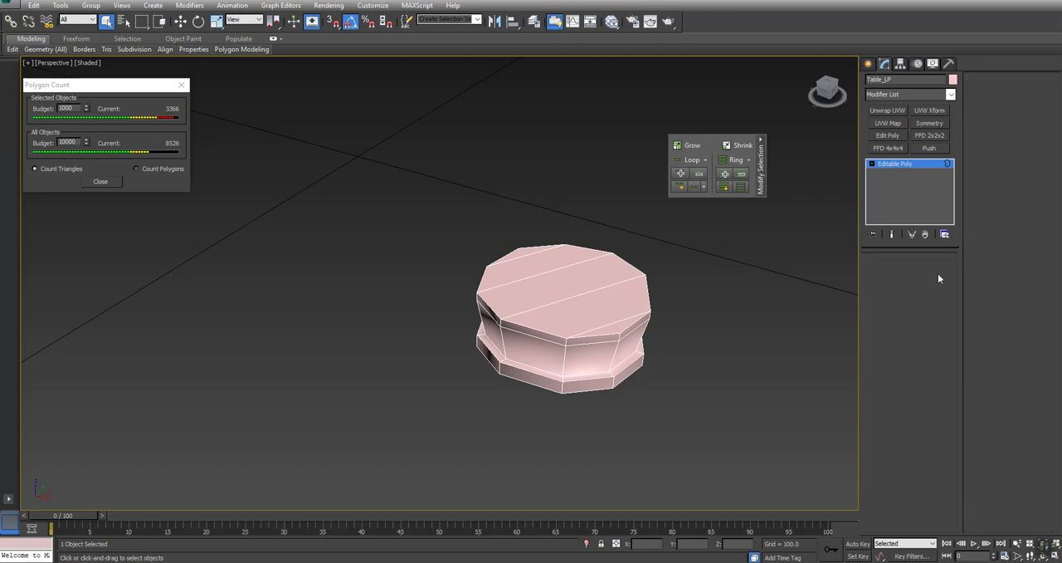
{"action": "left_click", "coordinate": [1034, 270]}
{"action": "left_click", "coordinate": [756, 351]}
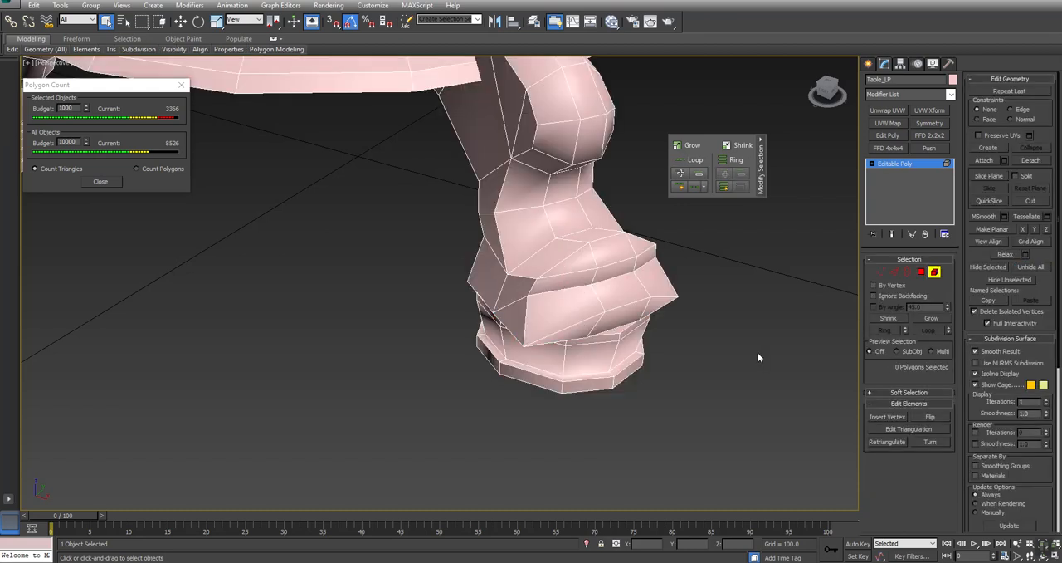
- Move the edge at the inner end of the leg's underside up to about Z 21.39
{"action": "key", "text": "z"}
{"action": "key", "text": "ctrl+r"}
{"action": "middle_click_drag", "start_coordinate": [412, 324], "coordinate": [427, 249], "text": "alt"}
{"action": "middle_click_drag", "start_coordinate": [472, 403], "coordinate": [504, 301], "text": "ctrl+alt"}
{"action": "scroll", "coordinate": [417, 279], "scroll_direction": "up", "scroll_amount": 5}
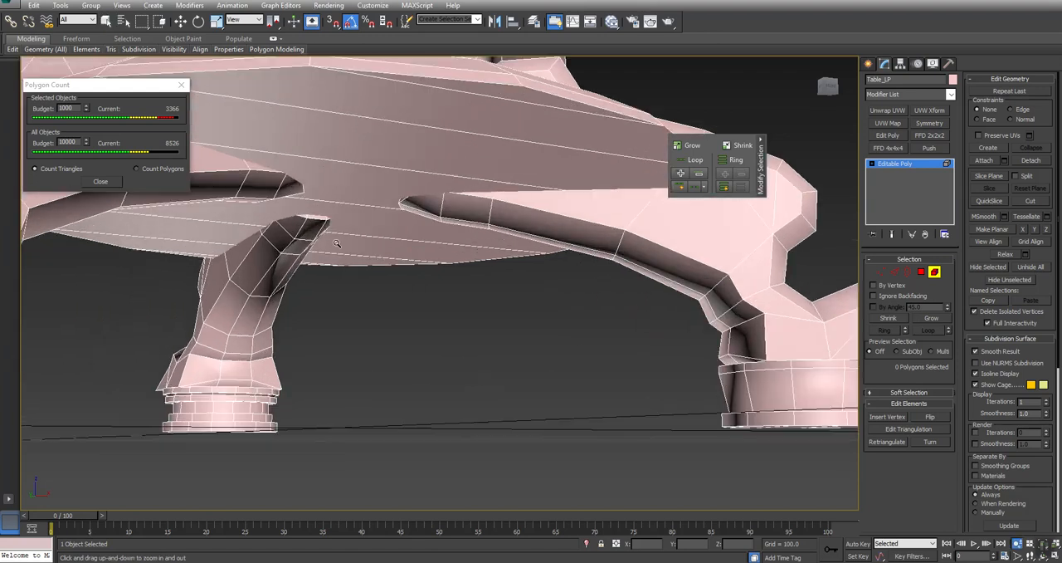
{"action": "left_click", "coordinate": [881, 272]}
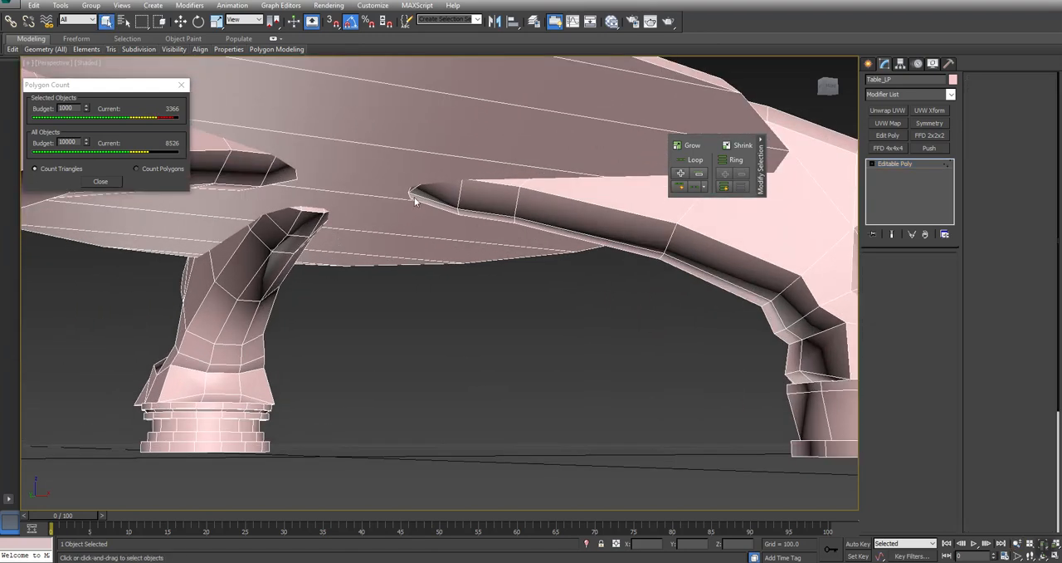
{"action": "key", "text": "2"}
{"action": "left_click", "coordinate": [415, 199]}
{"action": "middle_click_drag", "start_coordinate": [414, 199], "coordinate": [423, 224], "text": "alt"}
{"action": "key", "text": "w"}
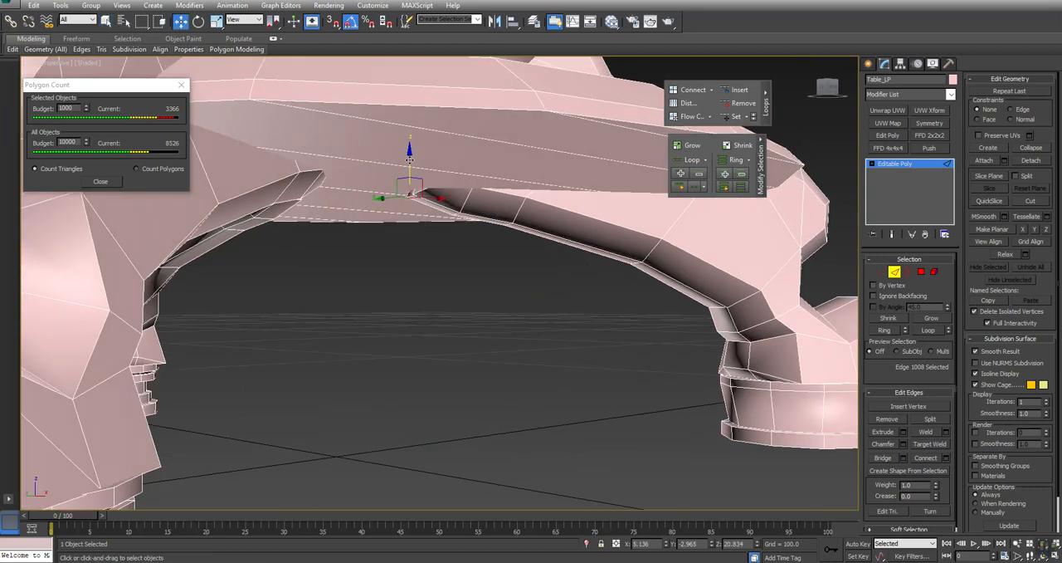
{"action": "left_click_drag", "start_coordinate": [409, 160], "coordinate": [409, 153]}
- Detach the curved leg element from the table as a separate object
{"action": "left_click", "coordinate": [921, 272]}
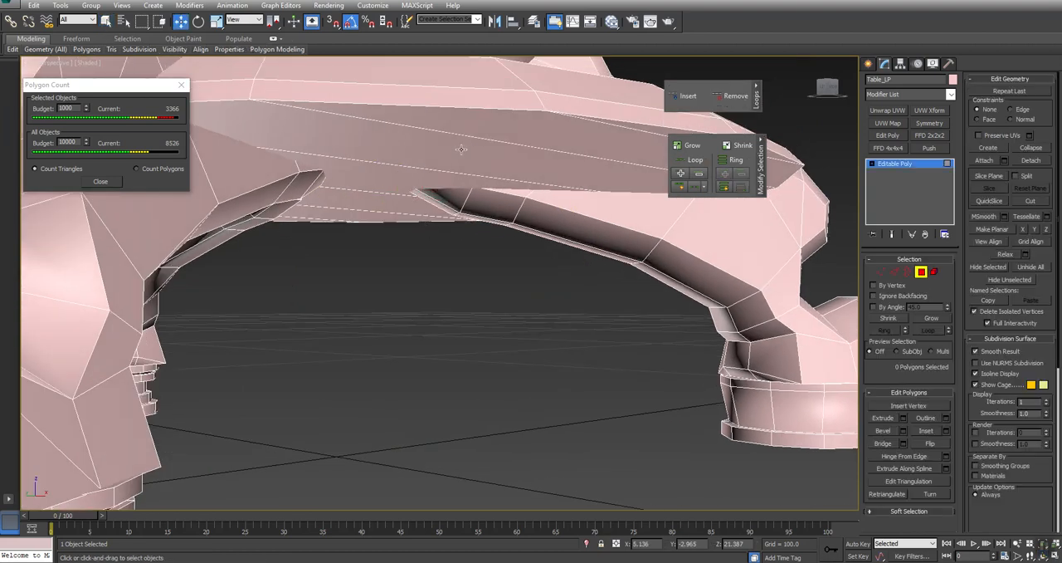
{"action": "middle_click_drag", "start_coordinate": [431, 249], "coordinate": [431, 208], "text": "alt"}
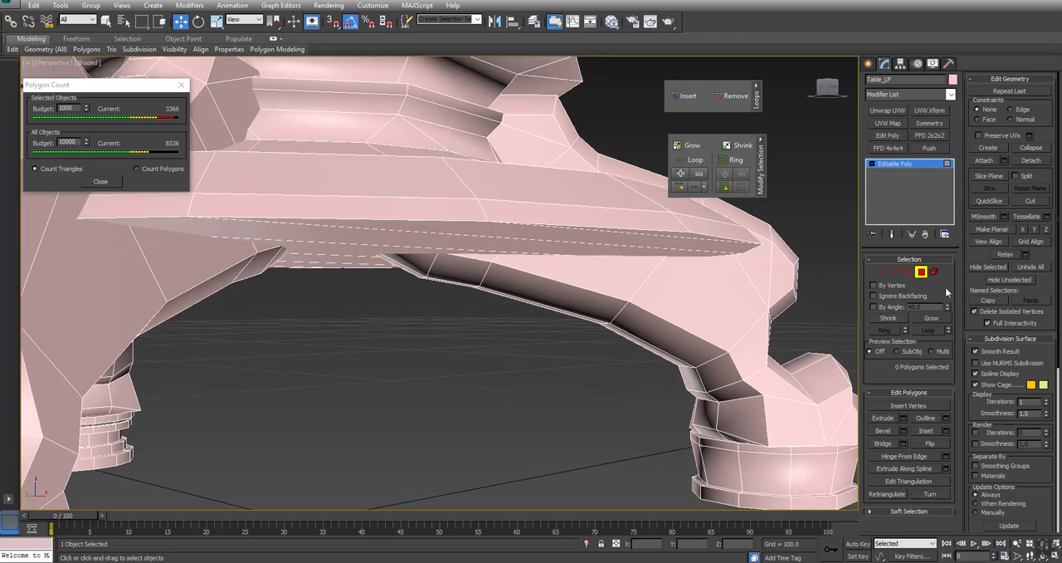
{"action": "left_click", "coordinate": [935, 272]}
{"action": "left_click", "coordinate": [734, 297]}
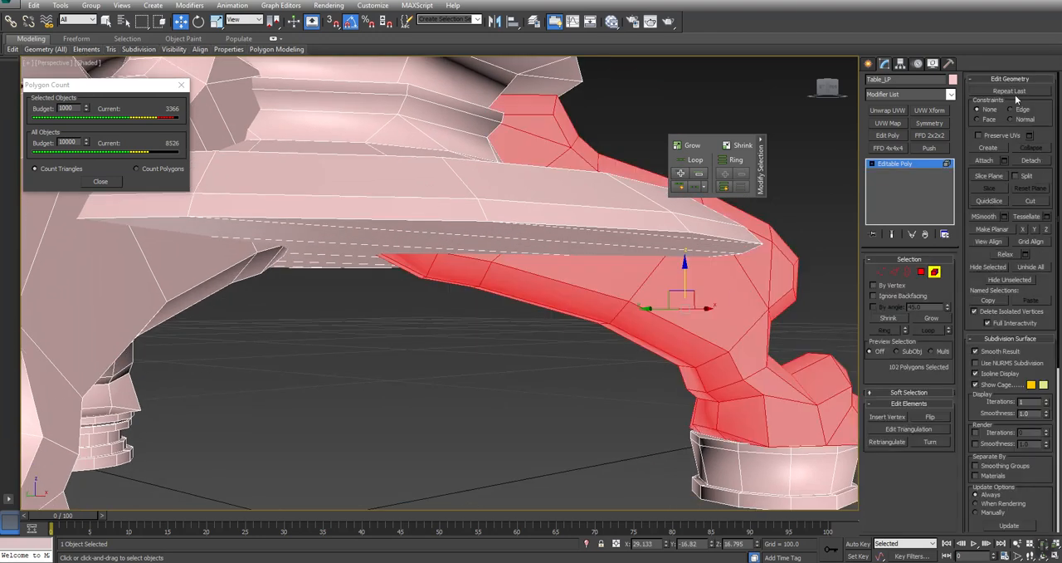
{"action": "left_click", "coordinate": [1030, 160]}
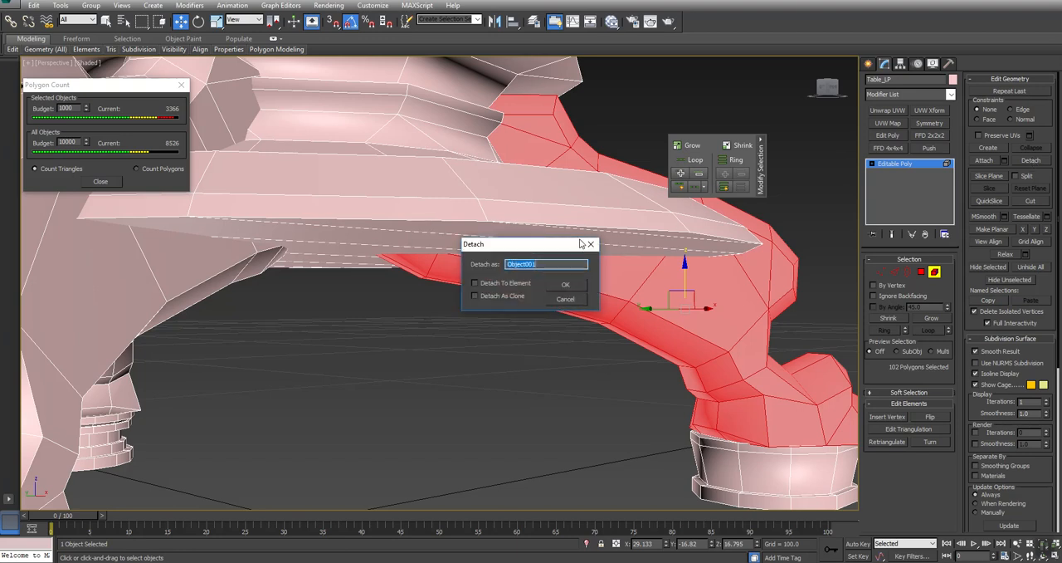
{"action": "left_click", "coordinate": [567, 285]}
- Set the visibility of Table_LP to 0.1 in its object properties
{"action": "right_click", "coordinate": [508, 338]}
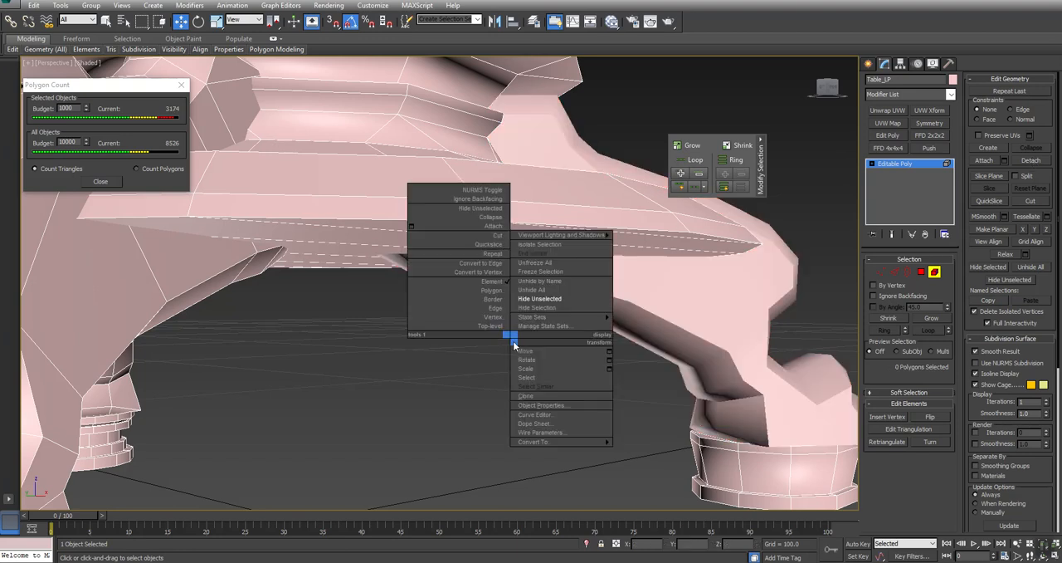
{"action": "left_click", "coordinate": [492, 289]}
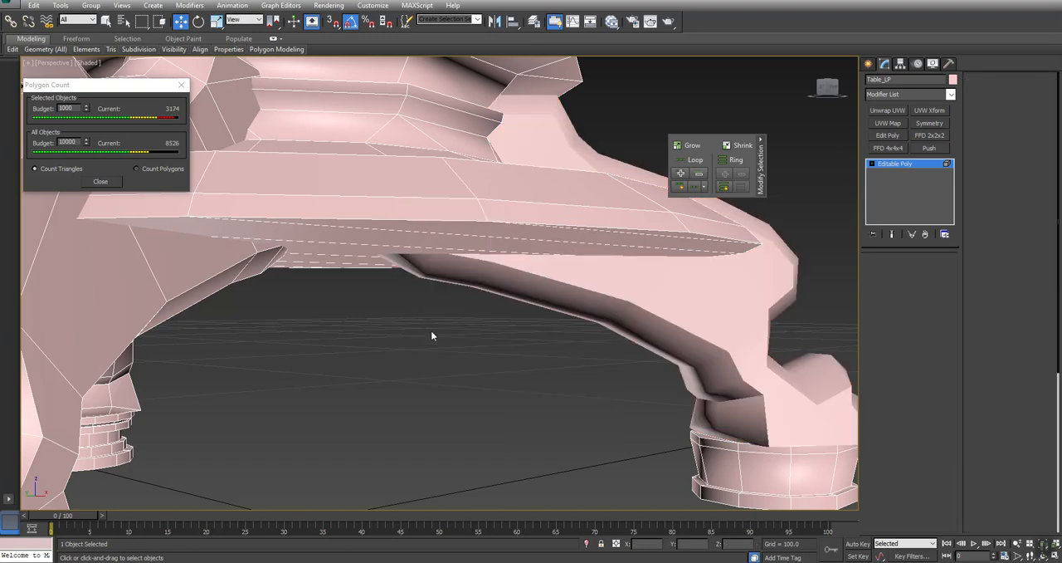
{"action": "right_click", "coordinate": [440, 202]}
{"action": "left_click", "coordinate": [417, 187]}
{"action": "right_click", "coordinate": [414, 187]}
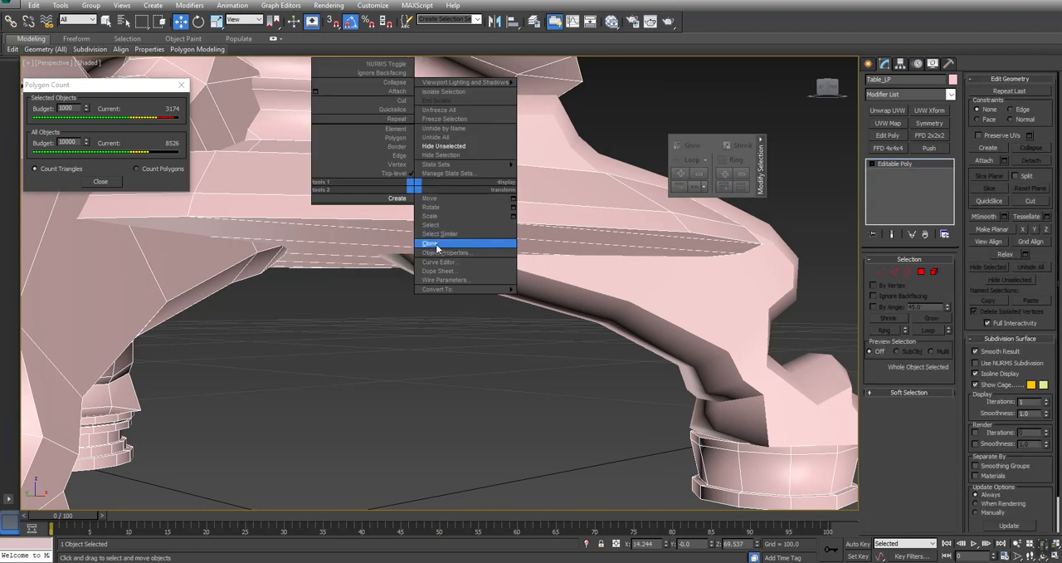
{"action": "left_click", "coordinate": [441, 252]}
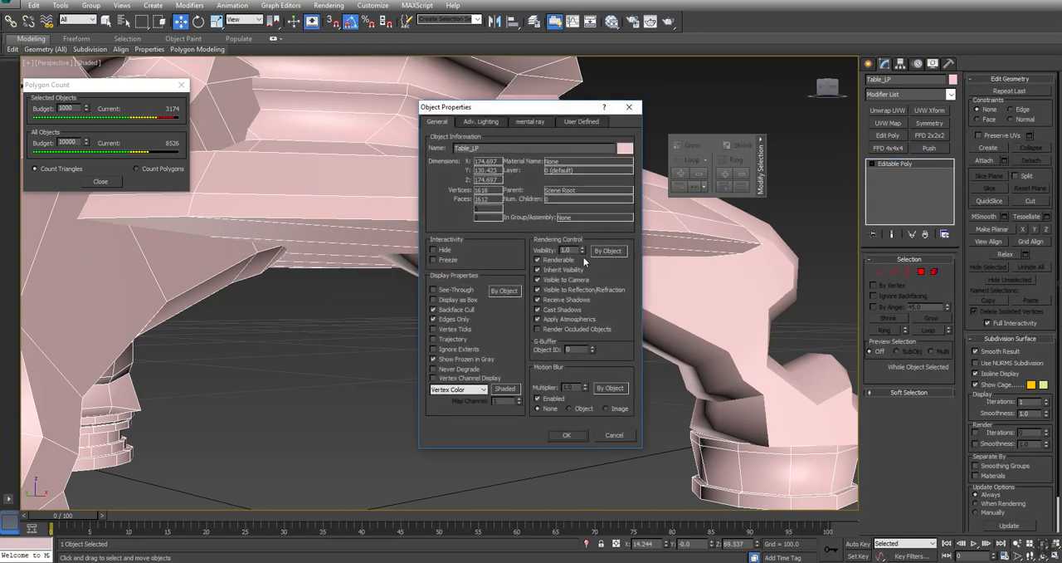
{"action": "left_click", "coordinate": [567, 433]}
- Show edged faces and delete the detached leg's inner end polygons that sit inside the table base
{"action": "left_click", "coordinate": [653, 276]}
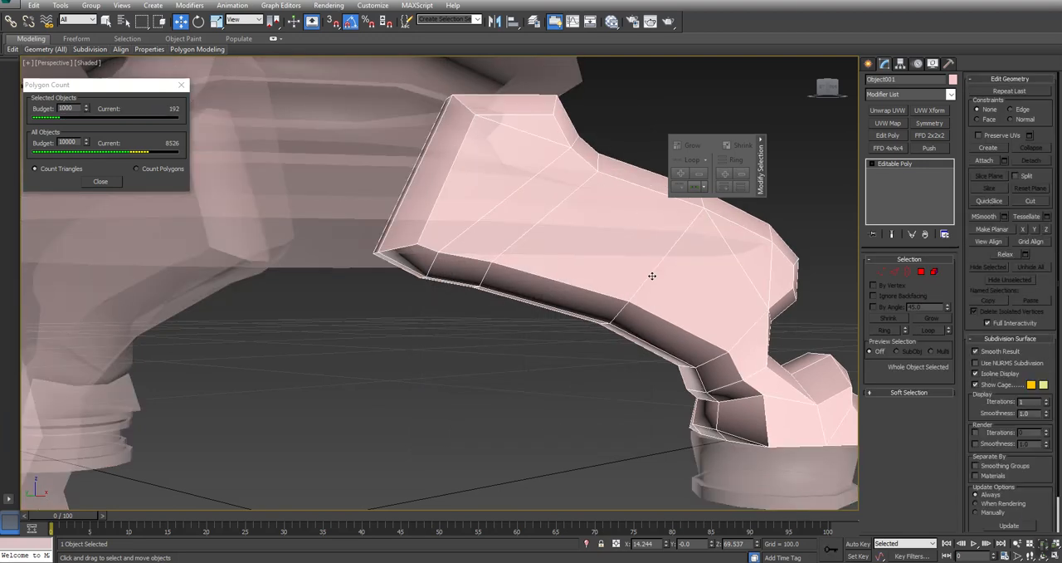
{"action": "key", "text": "F4"}
{"action": "key", "text": "ctrl+r"}
{"action": "mouse_move", "coordinate": [486, 235]}
{"action": "left_mouse_down"}
{"action": "mouse_move", "coordinate": [467, 252]}
{"action": "mouse_move", "coordinate": [439, 240]}
{"action": "mouse_move", "coordinate": [472, 230]}
{"action": "left_mouse_up"}
{"action": "key", "text": "w"}
{"action": "left_click", "coordinate": [921, 273]}
{"action": "left_click", "coordinate": [437, 164]}
{"action": "key", "text": "q"}
{"action": "middle_click_drag", "start_coordinate": [422, 193], "coordinate": [460, 209], "text": "alt"}
{"action": "left_click", "coordinate": [380, 178], "text": "ctrl"}
{"action": "middle_click_drag", "start_coordinate": [365, 207], "coordinate": [259, 218], "text": "alt"}
{"action": "key", "text": "Delete"}
- Select the edge ring across the leg's underside groove, exclude its edges along the upper side and foot, and collapse the remaining ones
{"action": "middle_click_drag", "start_coordinate": [410, 188], "coordinate": [470, 237], "text": "alt"}
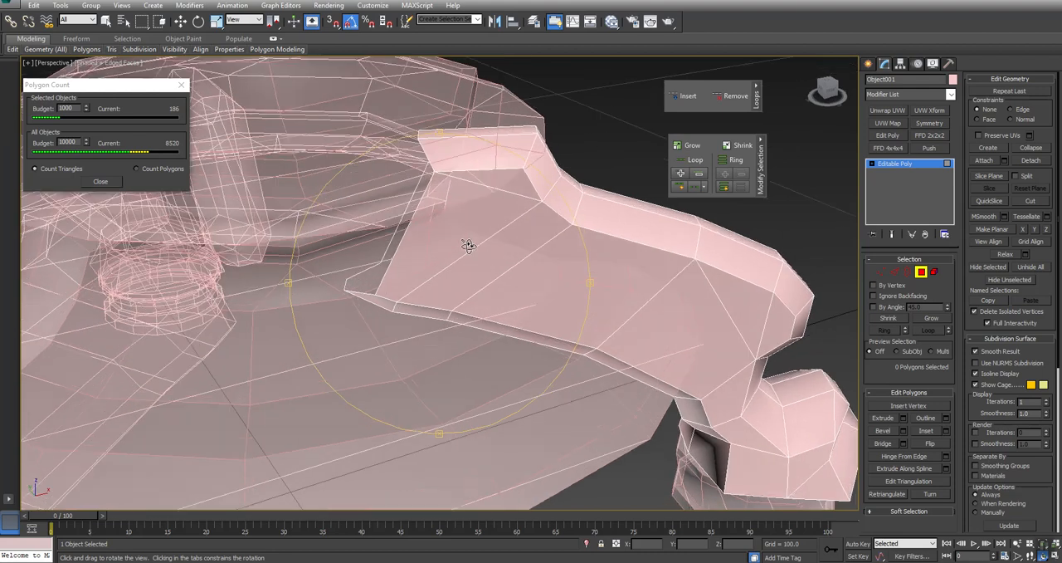
{"action": "middle_click_drag", "start_coordinate": [531, 356], "coordinate": [531, 249]}
{"action": "scroll", "coordinate": [383, 252], "scroll_direction": "down", "scroll_amount": 2}
{"action": "key", "text": "2"}
{"action": "left_click", "coordinate": [364, 151]}
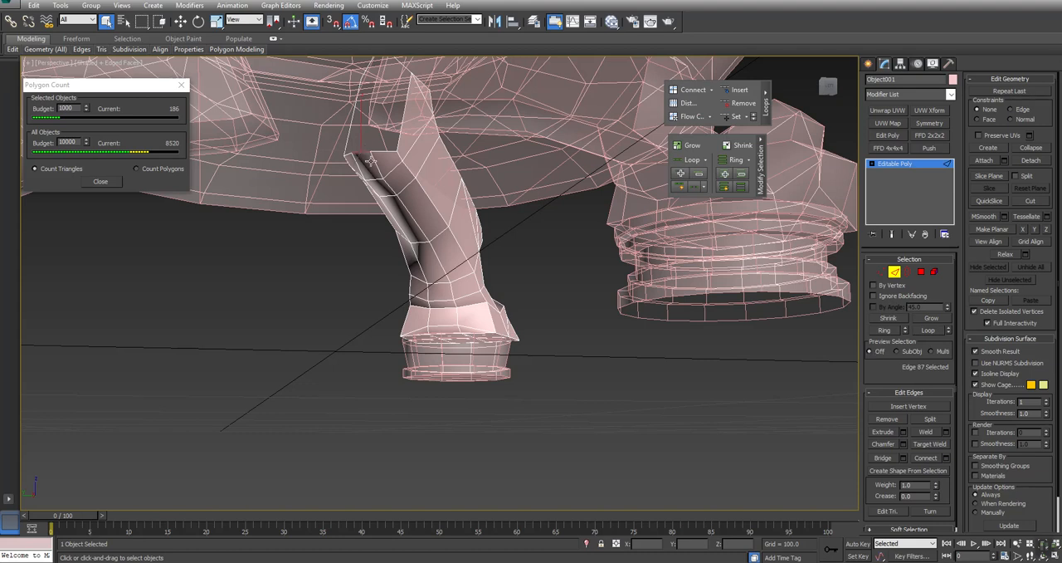
{"action": "left_click", "coordinate": [888, 330]}
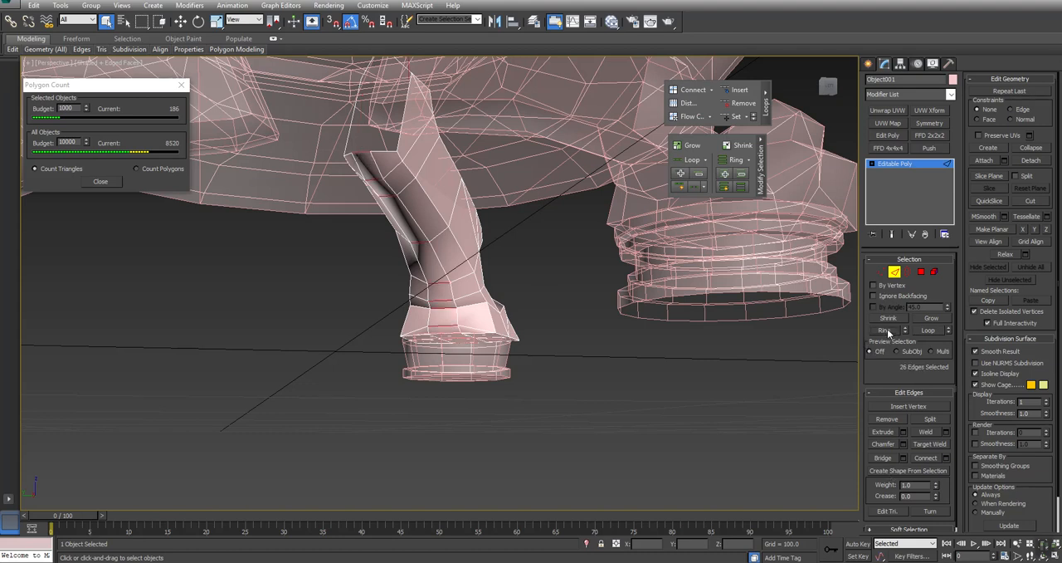
{"action": "mouse_move", "coordinate": [365, 319]}
{"action": "middle_mouse_down", "text": "alt"}
{"action": "mouse_move", "coordinate": [314, 323]}
{"action": "mouse_move", "coordinate": [365, 321]}
{"action": "middle_mouse_up", "text": "alt"}
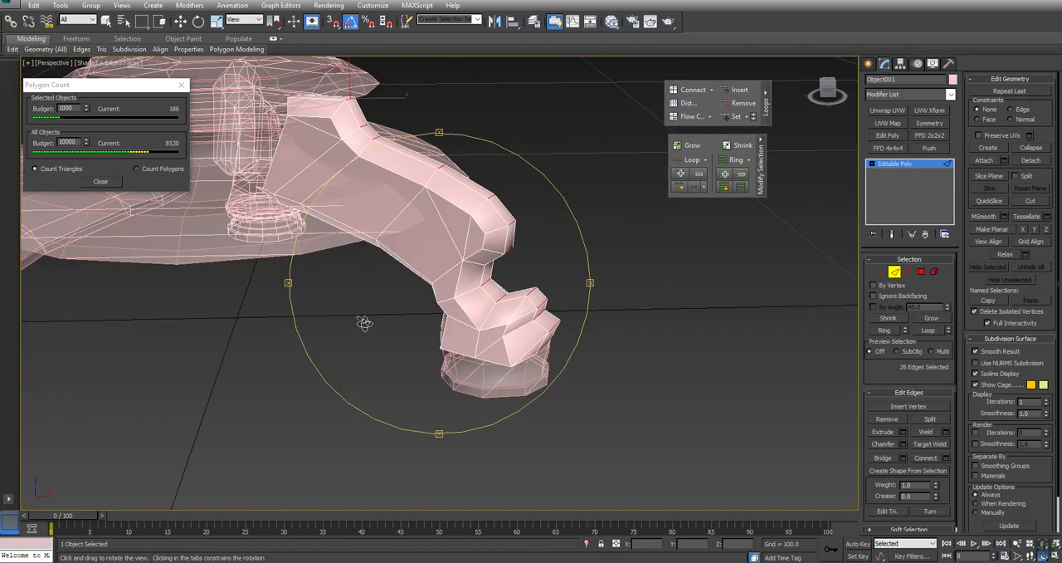
{"action": "left_click_drag", "start_coordinate": [289, 172], "coordinate": [285, 161], "text": "alt"}
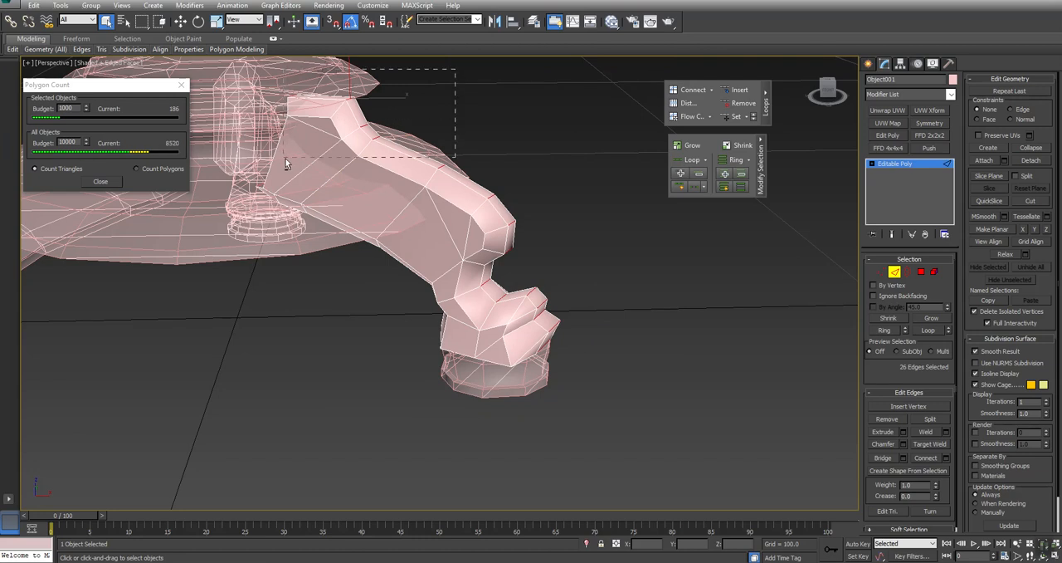
{"action": "left_click_drag", "start_coordinate": [437, 188], "coordinate": [437, 187], "text": "alt"}
{"action": "left_click_drag", "start_coordinate": [490, 287], "coordinate": [478, 314], "text": "alt"}
{"action": "middle_click_drag", "start_coordinate": [446, 359], "coordinate": [640, 262], "text": "alt"}
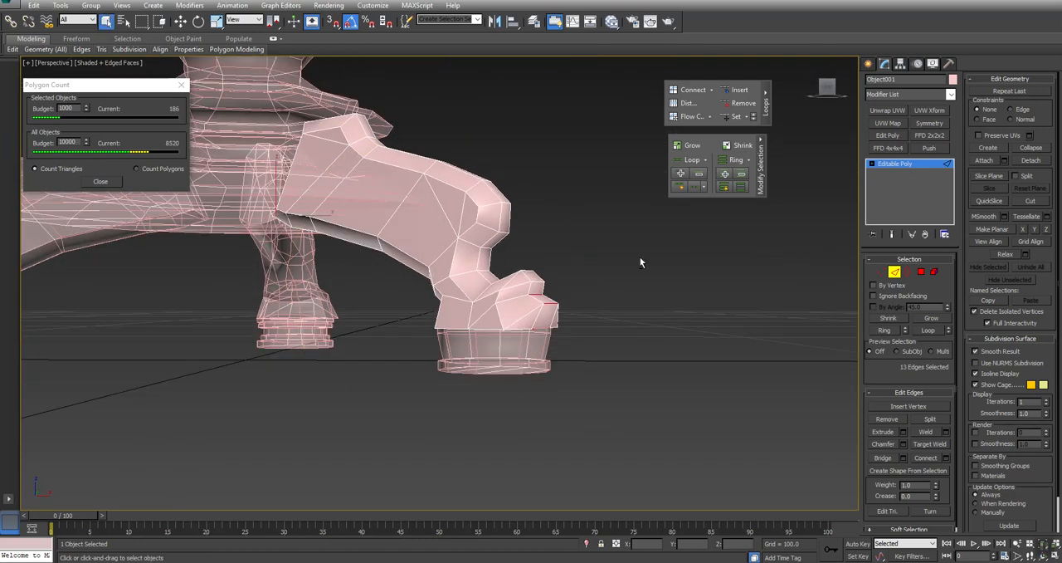
{"action": "left_click_drag", "start_coordinate": [538, 311], "coordinate": [514, 314]}
{"action": "middle_click_drag", "start_coordinate": [545, 329], "coordinate": [459, 353], "text": "alt"}
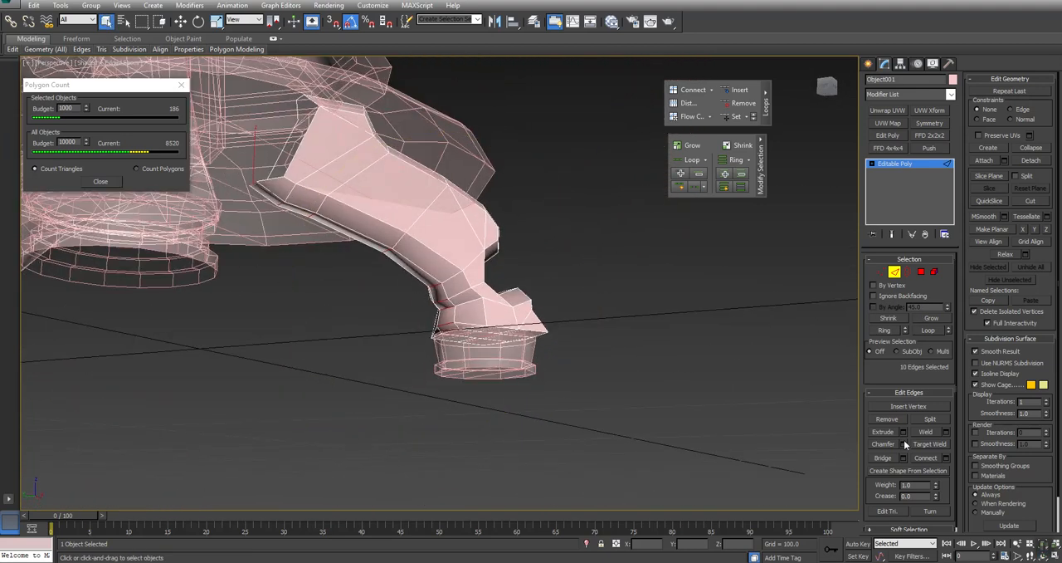
{"action": "left_click", "coordinate": [1031, 148]}
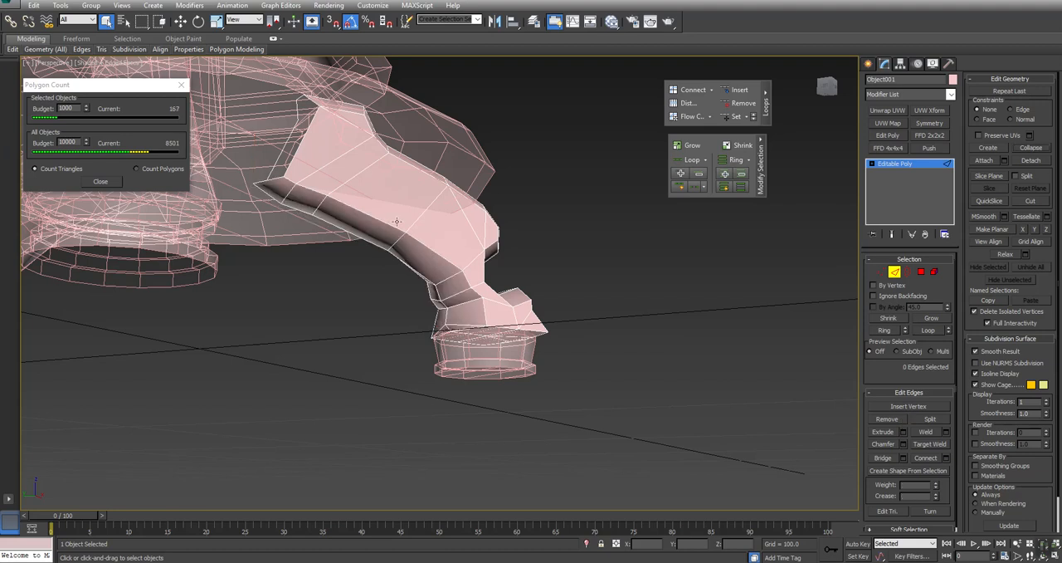
- Remove the edge loop running lengthwise along the leg's underside groove
{"action": "left_click", "coordinate": [368, 240]}
{"action": "middle_click_drag", "start_coordinate": [368, 240], "coordinate": [468, 262], "text": "alt"}
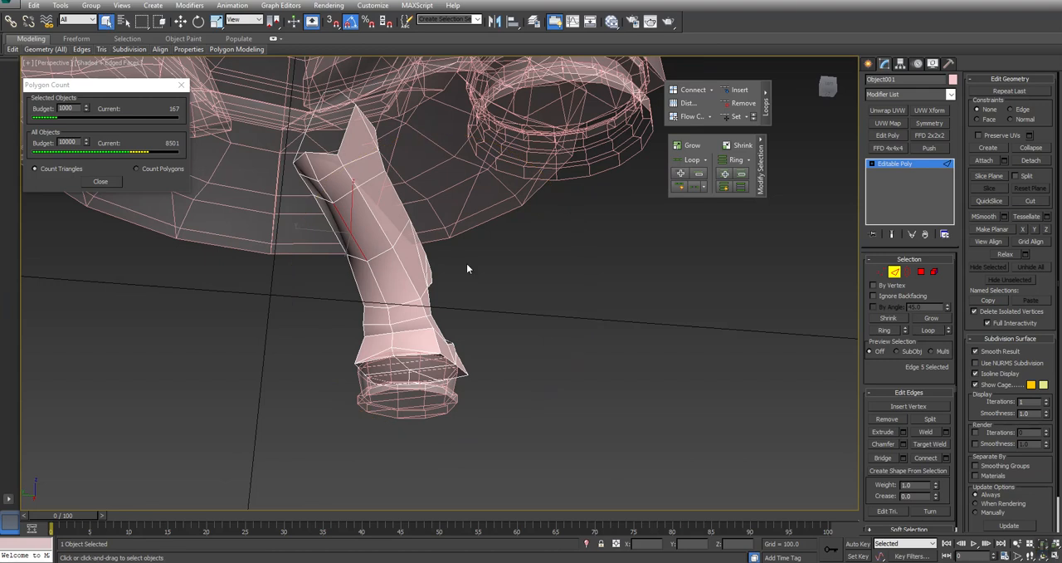
{"action": "left_click", "coordinate": [738, 103]}
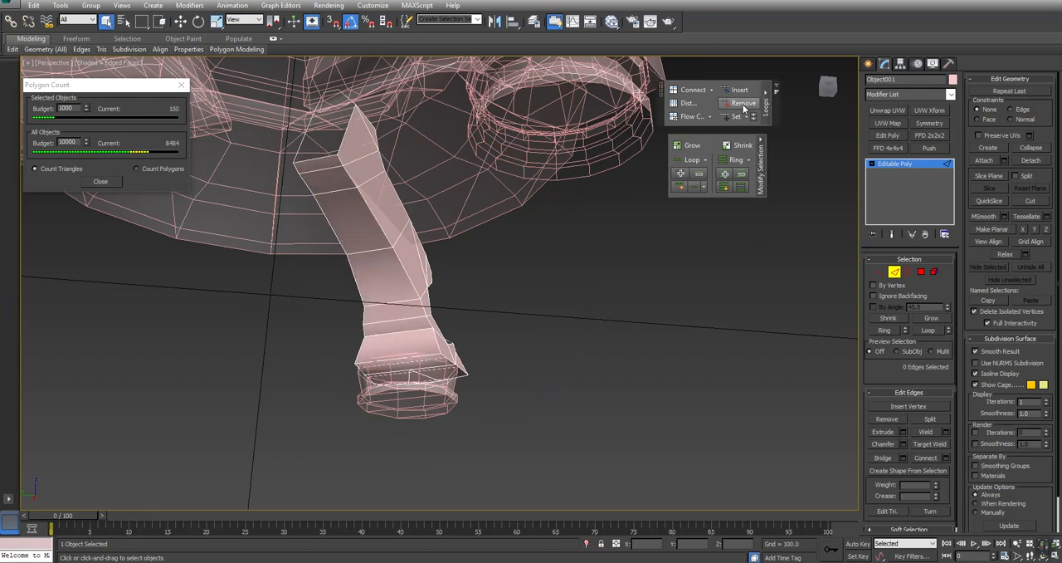
- Examine the simplified leg from several sides and inspect the underside of its foot
{"action": "left_click", "coordinate": [368, 250]}
{"action": "middle_click_drag", "start_coordinate": [417, 246], "coordinate": [358, 197], "text": "alt"}
{"action": "scroll", "coordinate": [357, 241], "scroll_direction": "down", "scroll_amount": 5}
{"action": "middle_click_drag", "start_coordinate": [419, 286], "coordinate": [440, 281], "text": "alt"}
{"action": "scroll", "coordinate": [407, 313], "scroll_direction": "up", "scroll_amount": 8}
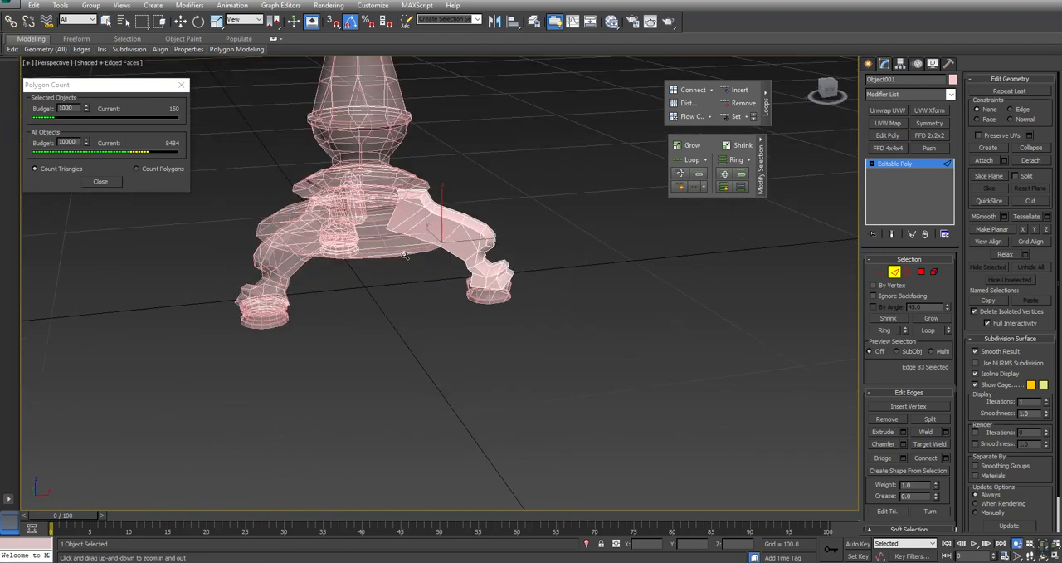
{"action": "middle_click_drag", "start_coordinate": [449, 283], "coordinate": [481, 283], "text": "alt"}
{"action": "scroll", "coordinate": [541, 296], "scroll_direction": "up", "scroll_amount": 3}
{"action": "scroll", "coordinate": [541, 296], "scroll_direction": "up", "scroll_amount": 2}
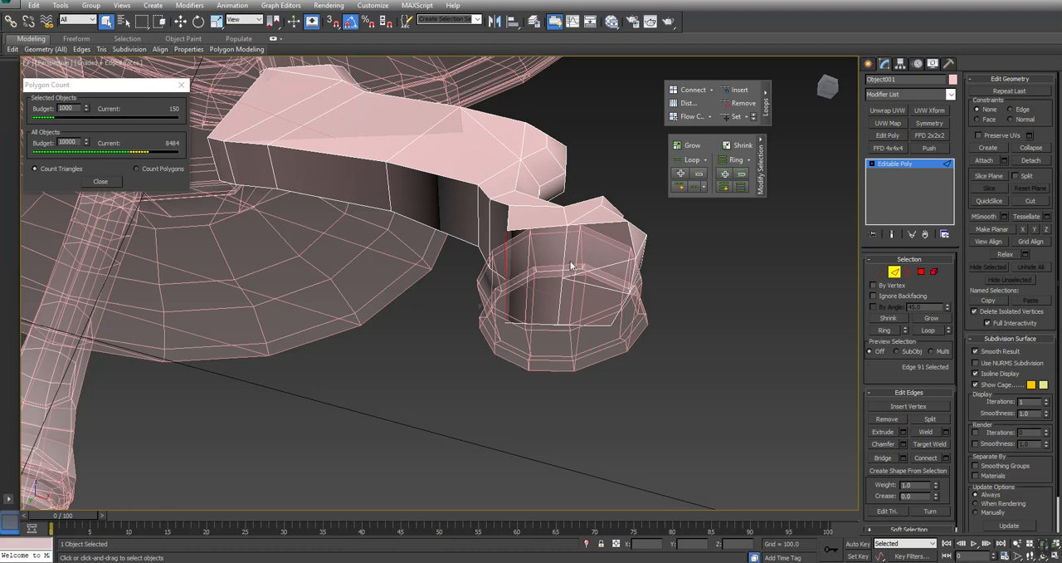
- Target-weld the middle vertex on the foot's underside to the neighbouring vertex on its rim
{"action": "left_click", "coordinate": [920, 271]}
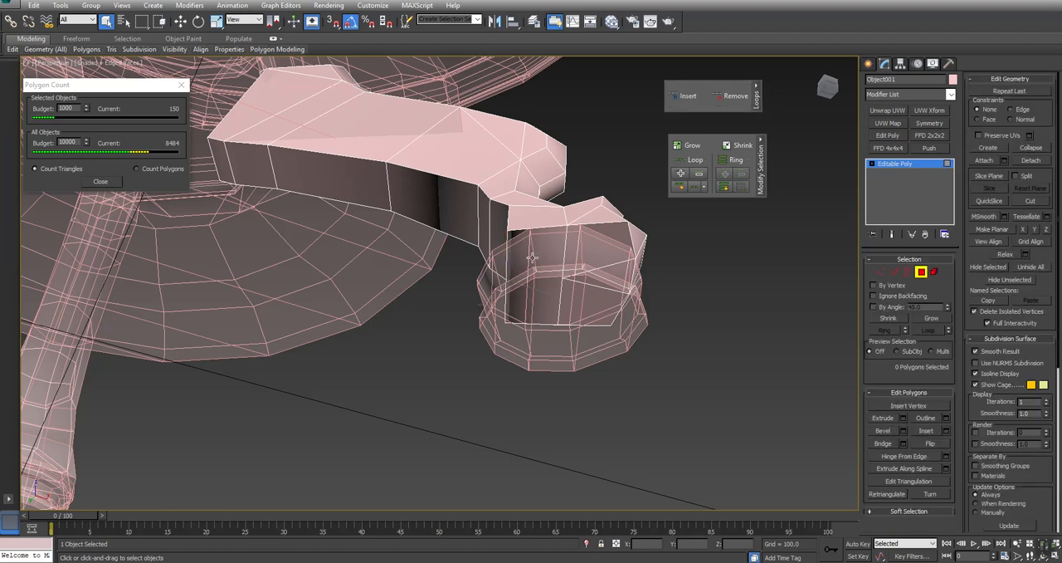
{"action": "left_click", "coordinate": [565, 269]}
{"action": "left_click", "coordinate": [894, 272], "text": "ctrl"}
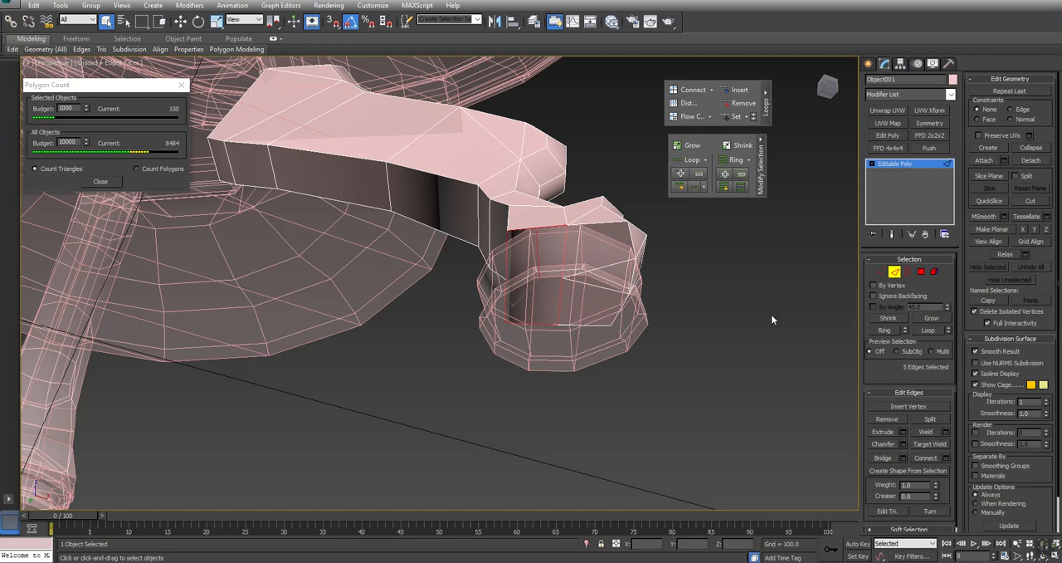
{"action": "left_click", "coordinate": [881, 271]}
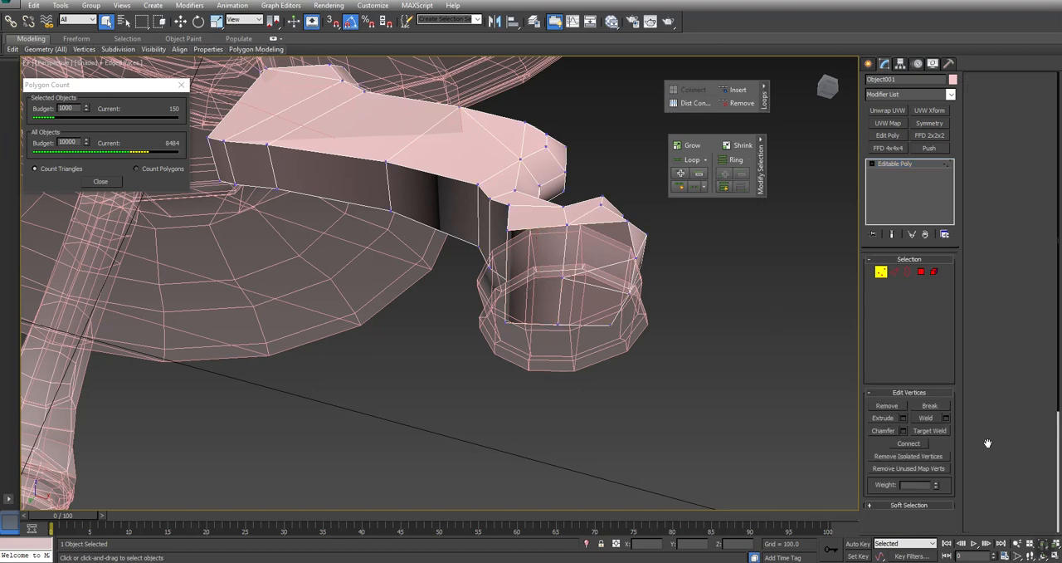
{"action": "left_click", "coordinate": [929, 432]}
{"action": "left_click", "coordinate": [562, 280]}
{"action": "left_click", "coordinate": [567, 225]}
- Connect two rim vertices across the foot's underside
{"action": "key", "text": "q"}
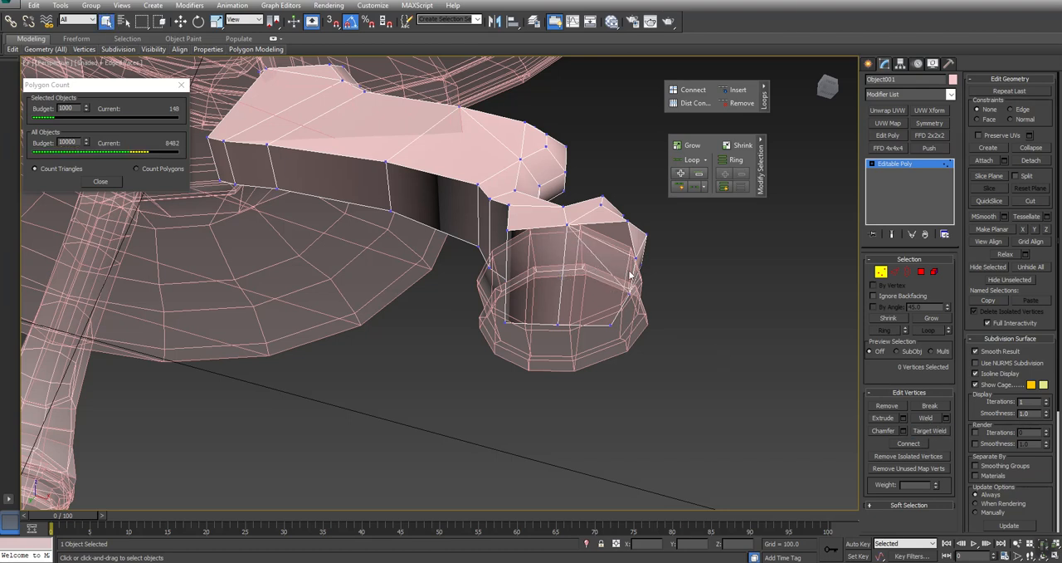
{"action": "left_click", "coordinate": [558, 324], "text": "ctrl"}
{"action": "left_click", "coordinate": [910, 449]}
- Hide all objects except the detached leg
{"action": "middle_click_drag", "start_coordinate": [655, 332], "coordinate": [461, 284], "text": "alt"}
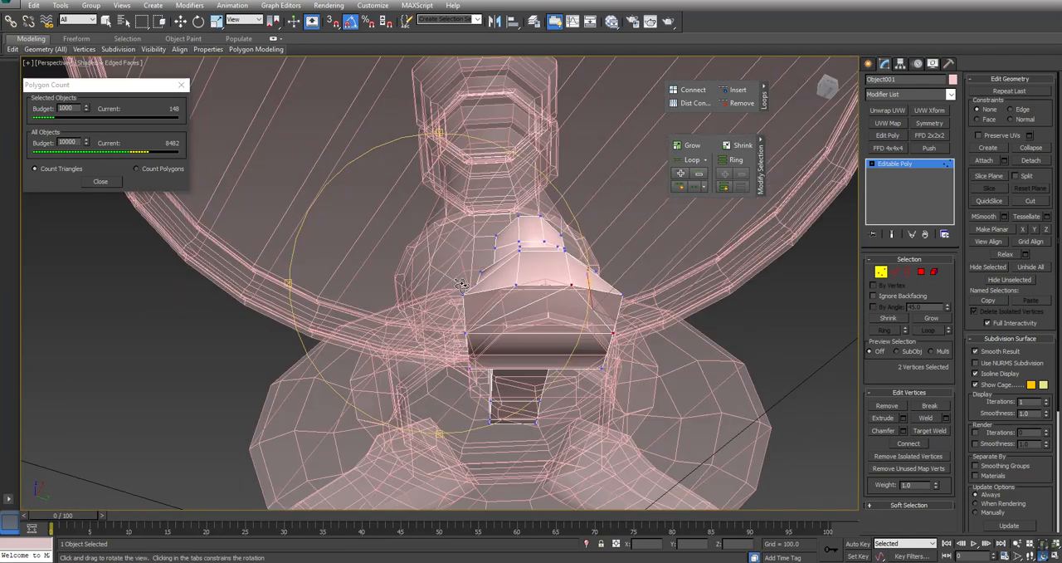
{"action": "right_click", "coordinate": [553, 288]}
{"action": "left_click", "coordinate": [569, 246]}
{"action": "middle_click_drag", "start_coordinate": [534, 298], "coordinate": [622, 289], "text": "alt"}
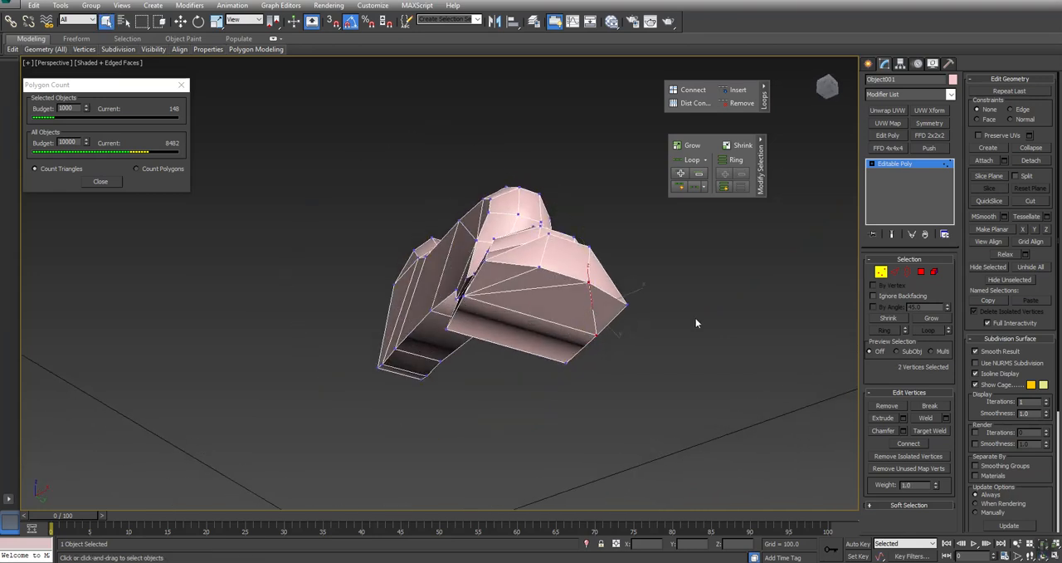
- Undo the last hide, vertex connection and weld on the leg's foot
{"action": "key", "text": "ctrl+z"}
{"action": "key", "text": "ctrl+z"}
{"action": "key", "text": "ctrl+z"}
{"action": "key", "text": "ctrl+z"}
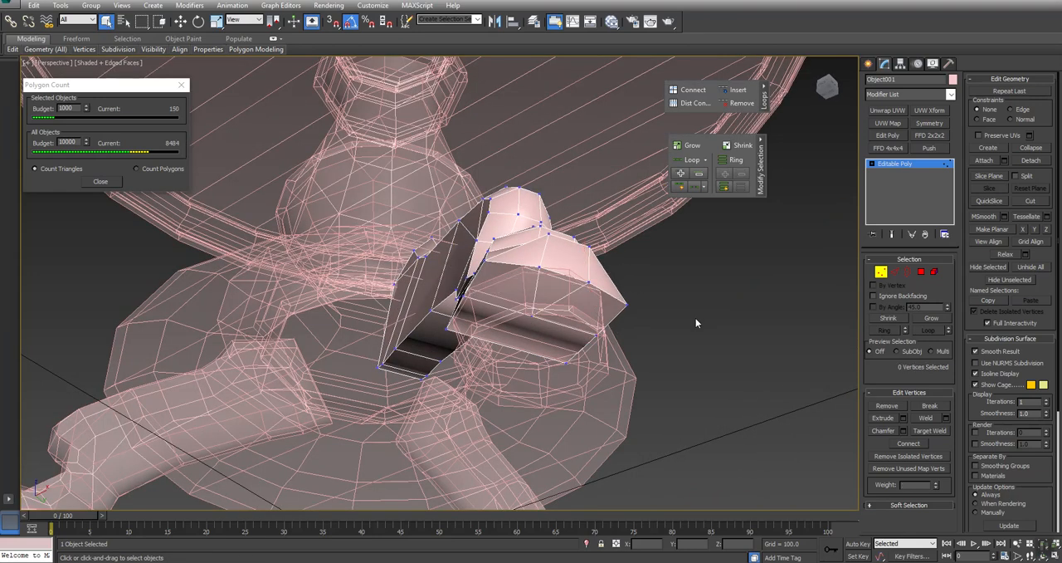
- Isolate the detached leg by hiding all unselected objects, and return to vertex editing with nothing selected
{"action": "left_click", "coordinate": [933, 271]}
{"action": "left_click", "coordinate": [507, 328]}
{"action": "right_click", "coordinate": [543, 242]}
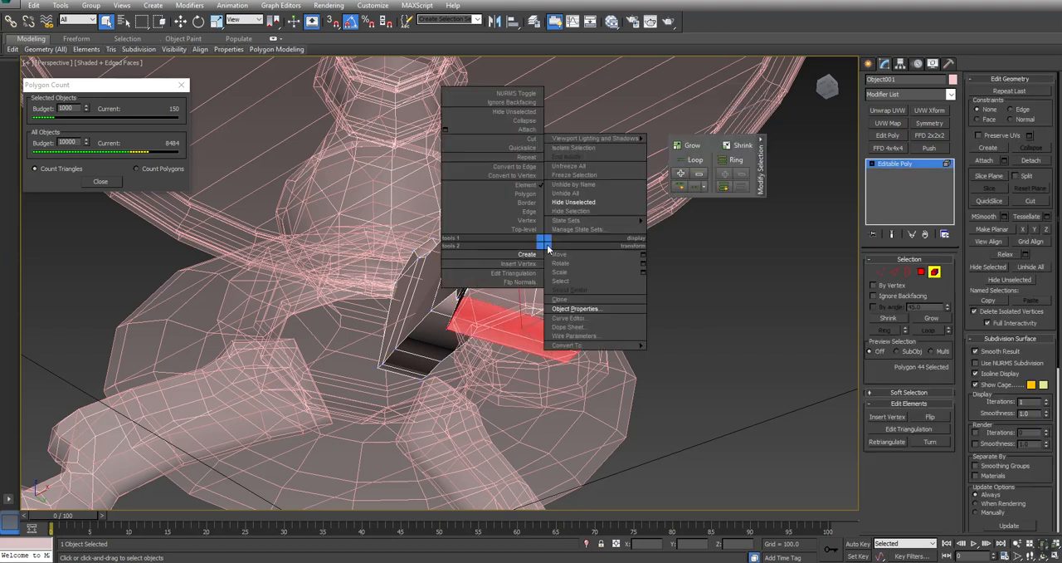
{"action": "left_click", "coordinate": [574, 201]}
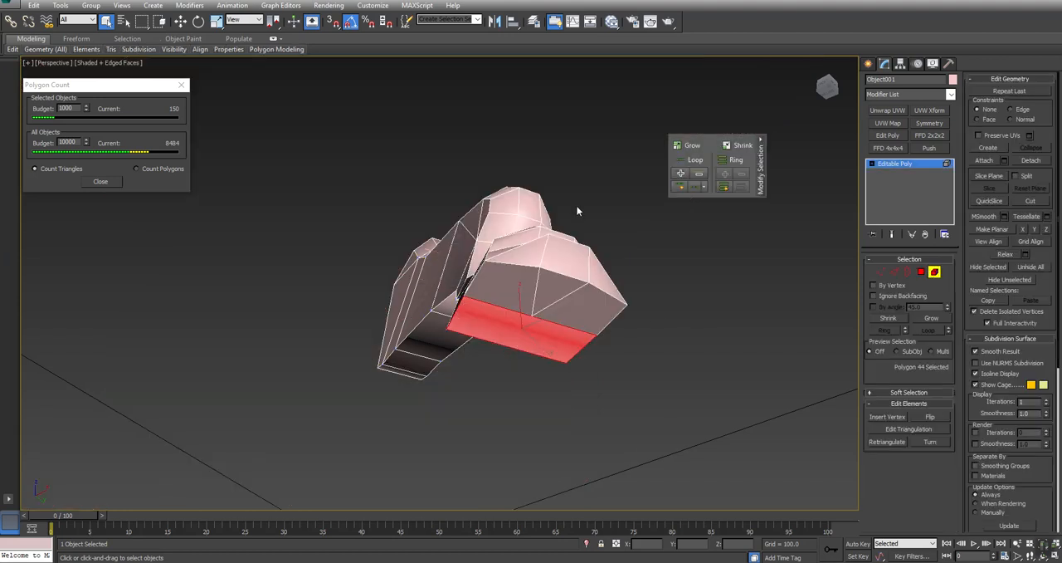
{"action": "left_click", "coordinate": [830, 324]}
{"action": "left_click", "coordinate": [881, 271]}
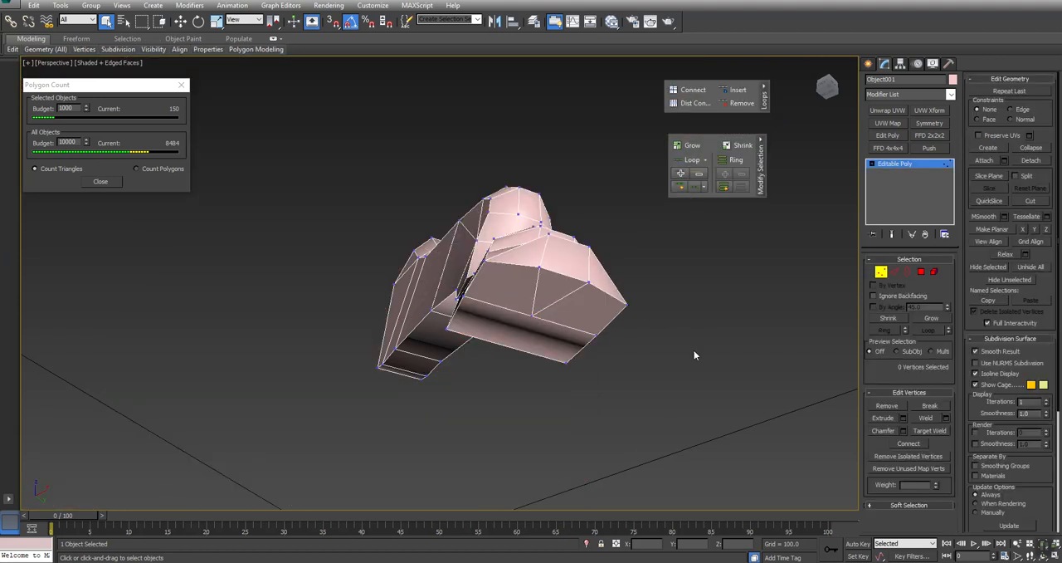
- Target-weld the middle vertex on the foot's underside to the inner corner vertex, and connect two rim vertices across its outer end
{"action": "left_click", "coordinate": [942, 432]}
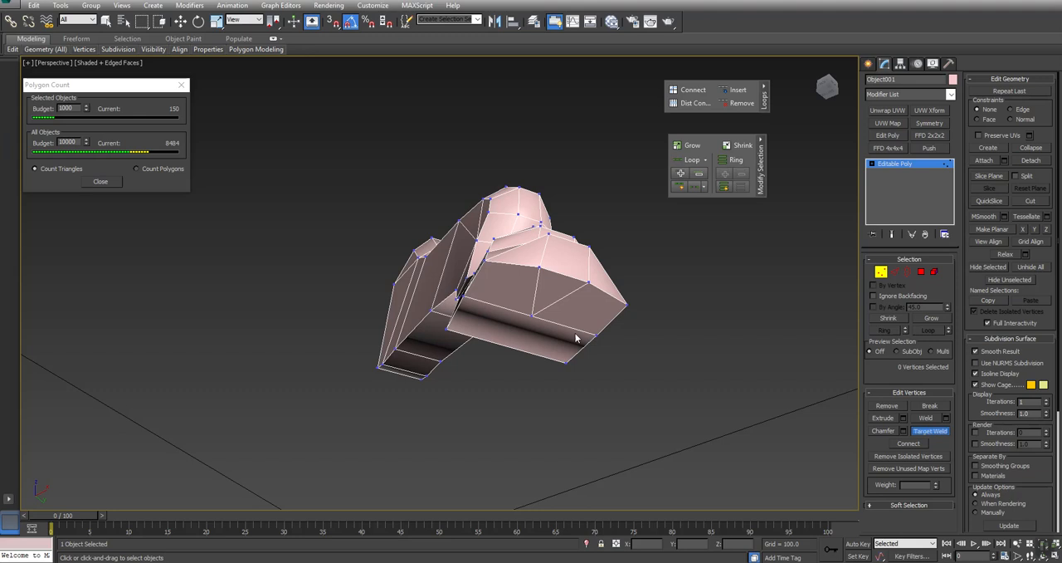
{"action": "left_click", "coordinate": [465, 293]}
{"action": "right_click", "coordinate": [663, 389]}
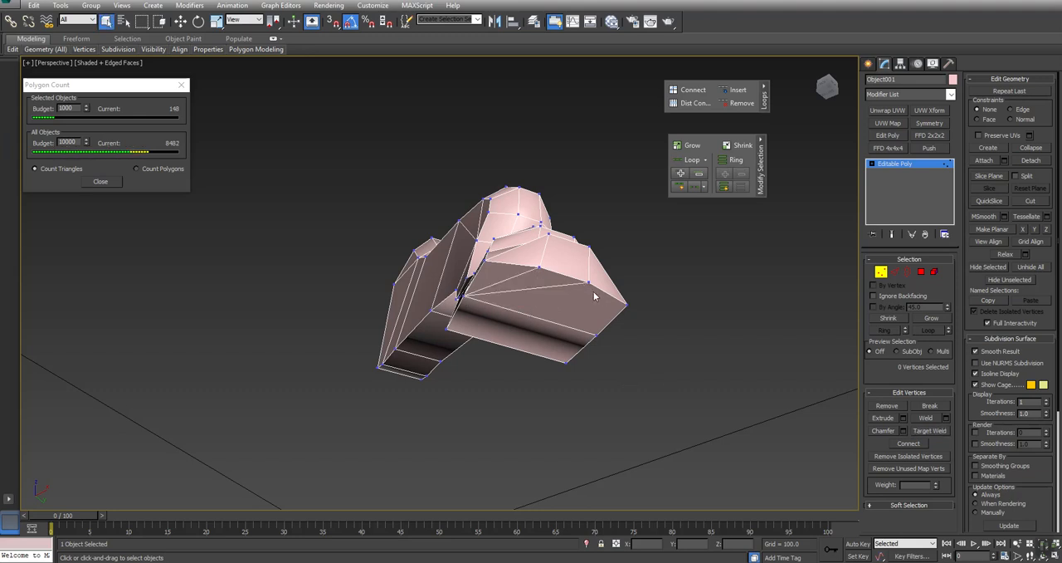
{"action": "left_click", "coordinate": [588, 282]}
{"action": "left_click", "coordinate": [596, 336], "text": "ctrl"}
- Remove the long diagonal edge running from the inner corner to the rim on the foot's underside
{"action": "left_click", "coordinate": [894, 272]}
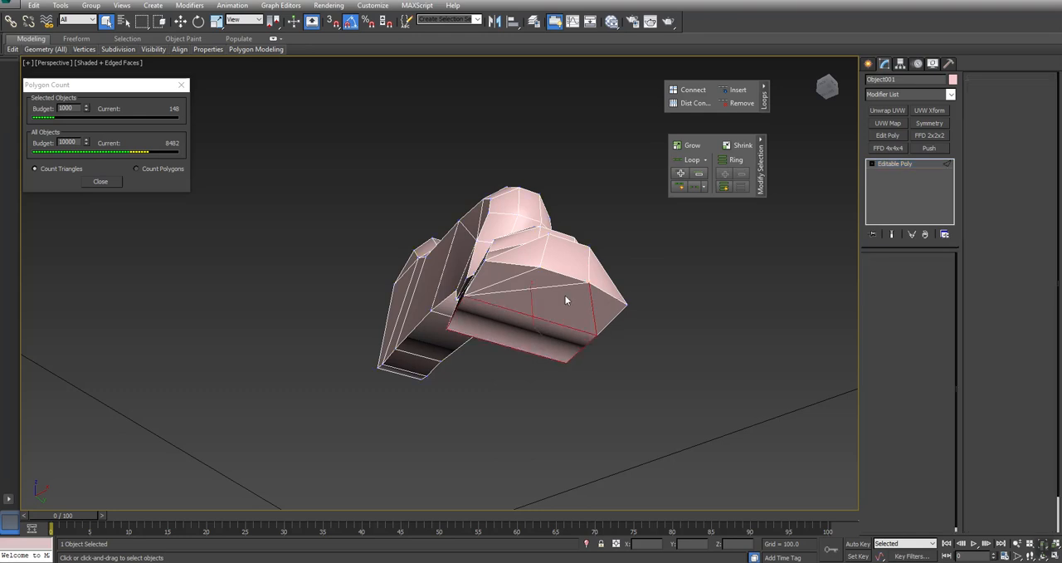
{"action": "left_click", "coordinate": [567, 289]}
{"action": "left_click", "coordinate": [880, 419]}
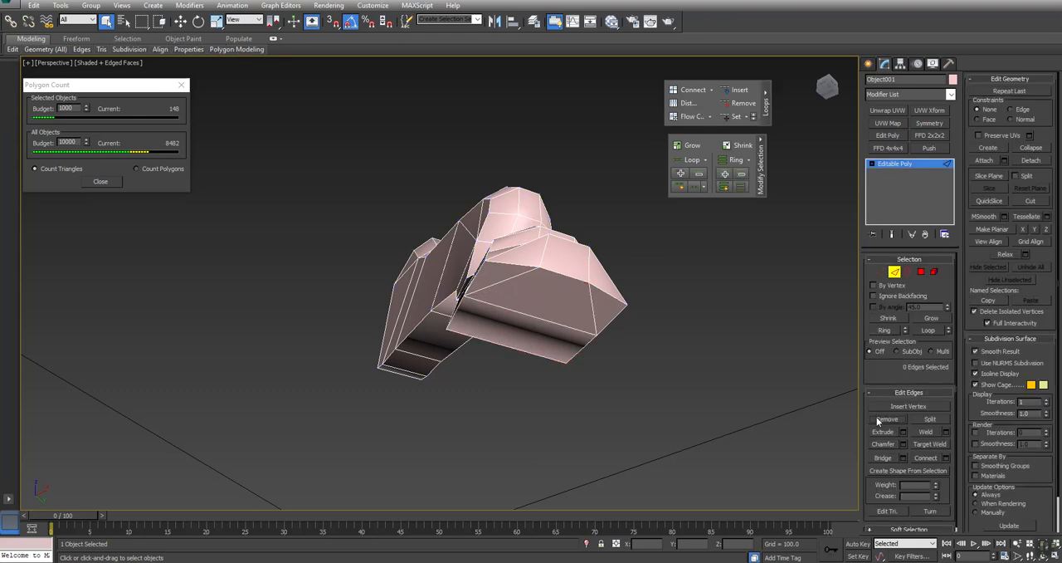
- Collapse two successive pairs of edges along the leg's lower side near its upper end
{"action": "middle_click_drag", "start_coordinate": [492, 263], "coordinate": [493, 276], "text": "alt"}
{"action": "left_click_drag", "start_coordinate": [531, 320], "coordinate": [574, 304]}
{"action": "key", "text": "q"}
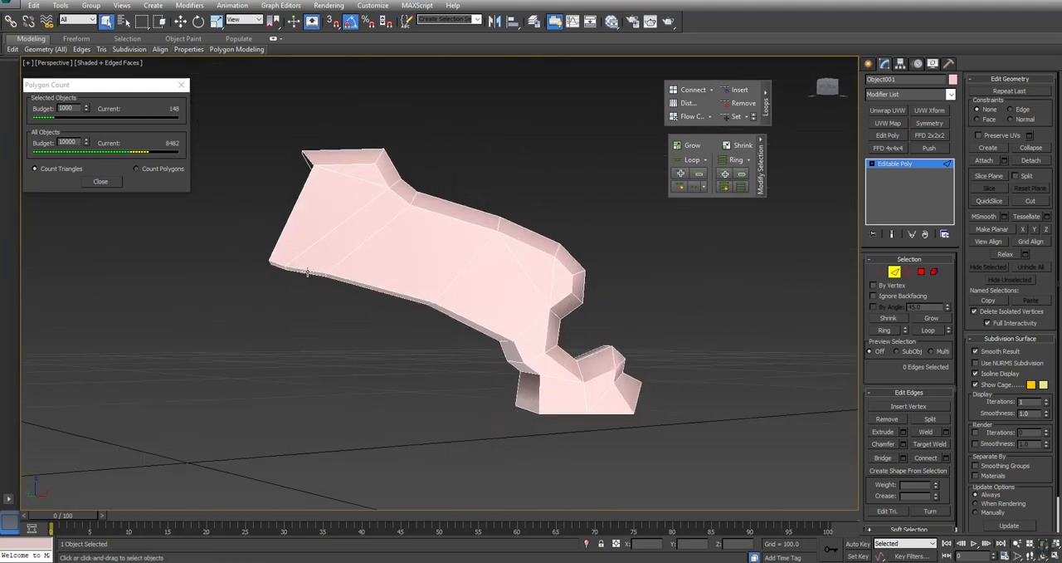
{"action": "left_click", "coordinate": [304, 268]}
{"action": "middle_click_drag", "start_coordinate": [405, 292], "coordinate": [235, 311], "text": "alt"}
{"action": "left_click", "coordinate": [284, 284], "text": "ctrl"}
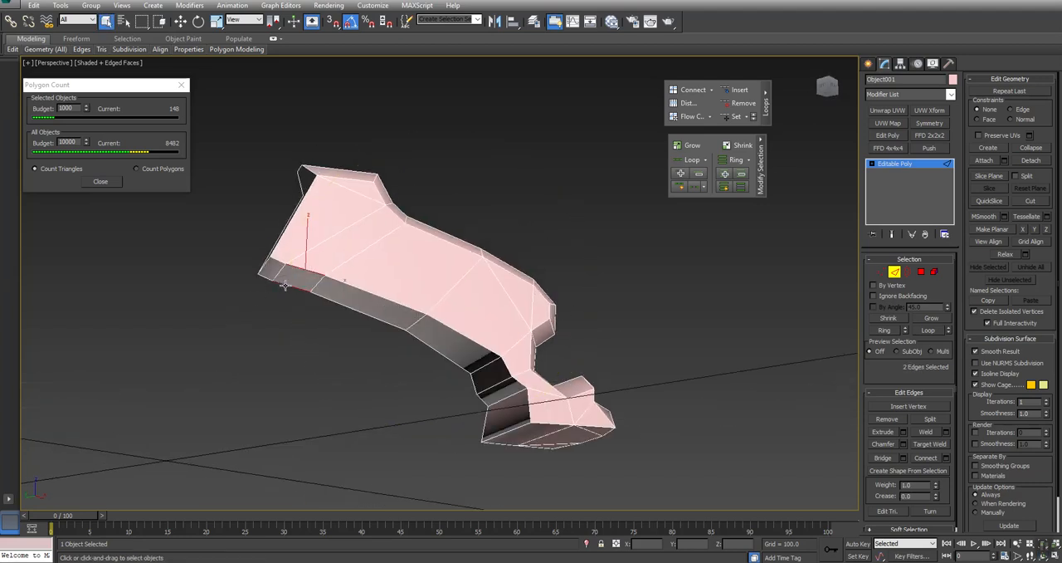
{"action": "left_click", "coordinate": [1037, 149]}
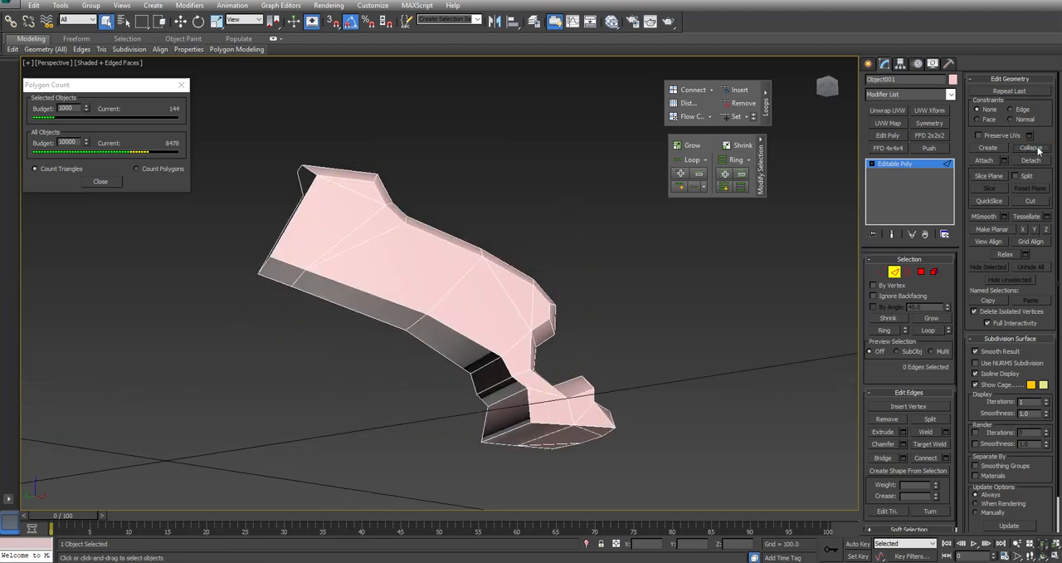
{"action": "double_click", "coordinate": [366, 318]}
{"action": "key", "text": "ctrl+alt+c"}
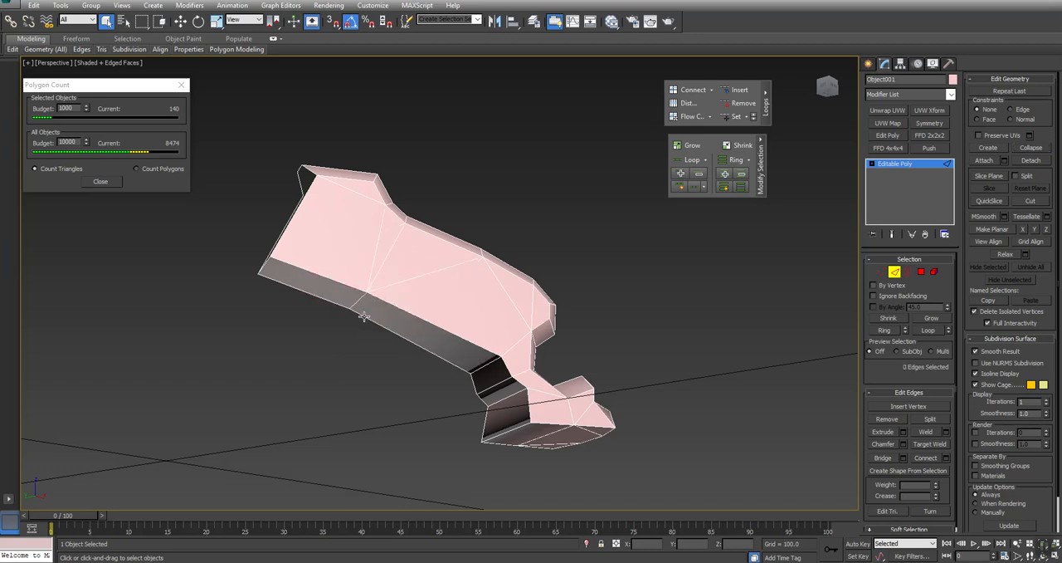
{"action": "middle_click_drag", "start_coordinate": [354, 309], "coordinate": [357, 458], "text": "alt"}
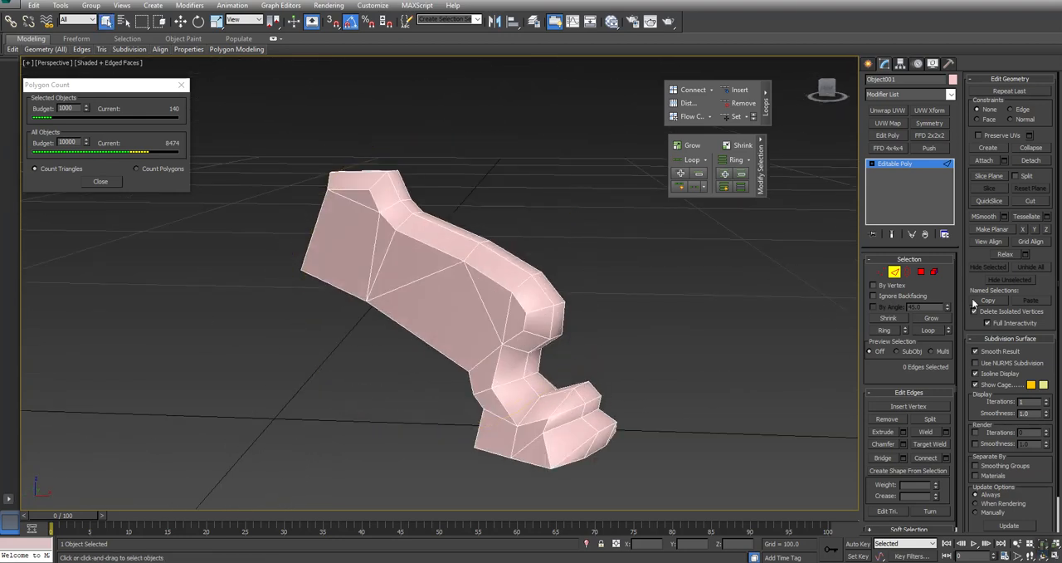
- Select all of the leg's polygons as an element, reveal the smoothing group settings, and check the leg's shading with nothing selected
{"action": "left_click", "coordinate": [935, 272]}
{"action": "key", "text": "ctrl+a"}
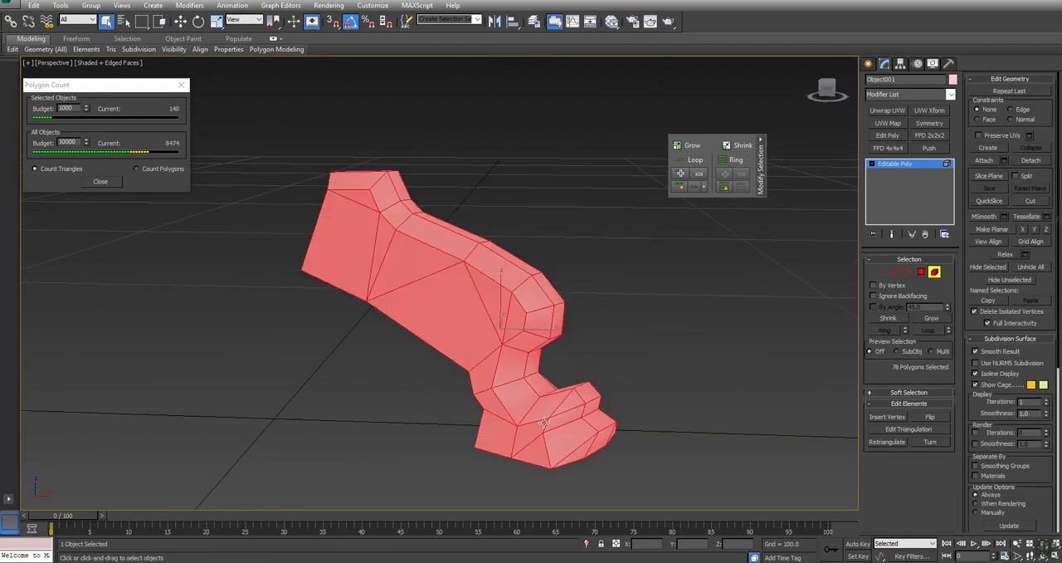
{"action": "left_click", "coordinate": [1005, 339]}
{"action": "left_click", "coordinate": [713, 372]}
{"action": "middle_click_drag", "start_coordinate": [485, 359], "coordinate": [426, 356], "text": "alt"}
{"action": "middle_click_drag", "start_coordinate": [451, 295], "coordinate": [531, 292]}
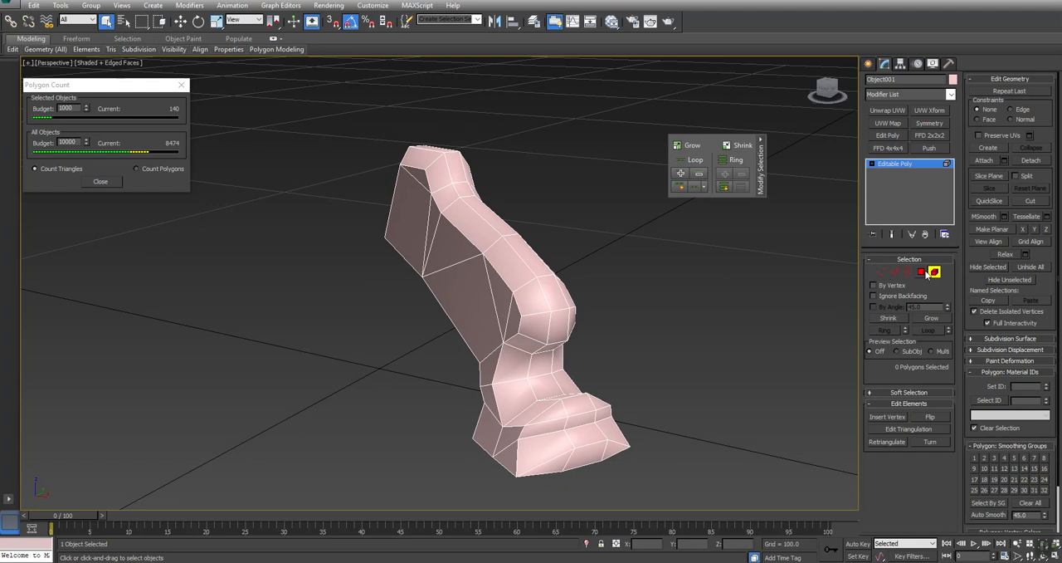
- Unhide all objects and view the simplified leg in place on the table base at whole-object level
{"action": "left_click", "coordinate": [920, 271]}
{"action": "right_click", "coordinate": [575, 273]}
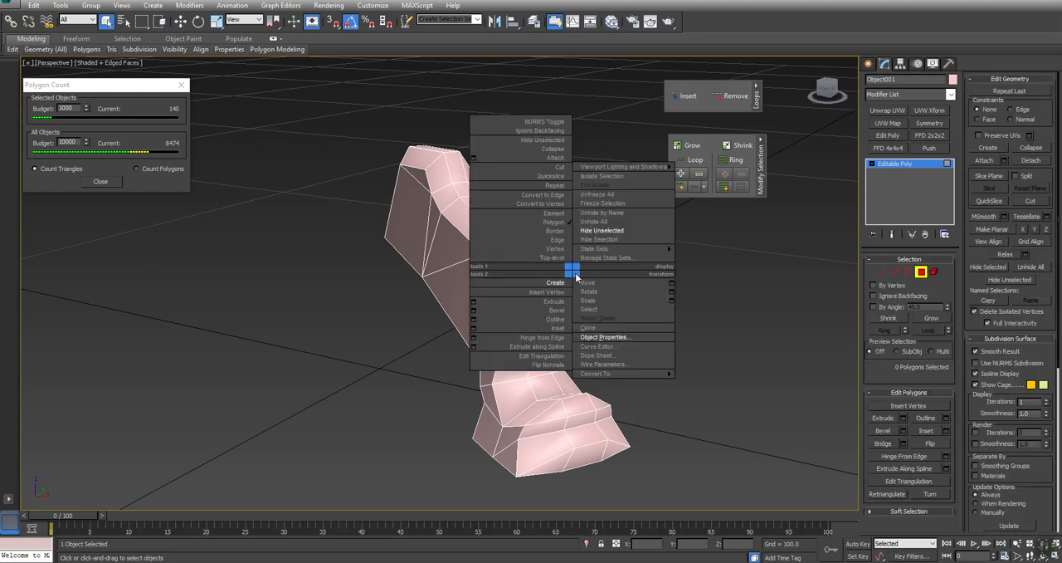
{"action": "left_click", "coordinate": [594, 221]}
{"action": "left_click", "coordinate": [921, 273]}
{"action": "scroll", "coordinate": [587, 283], "scroll_direction": "down", "scroll_amount": 3}
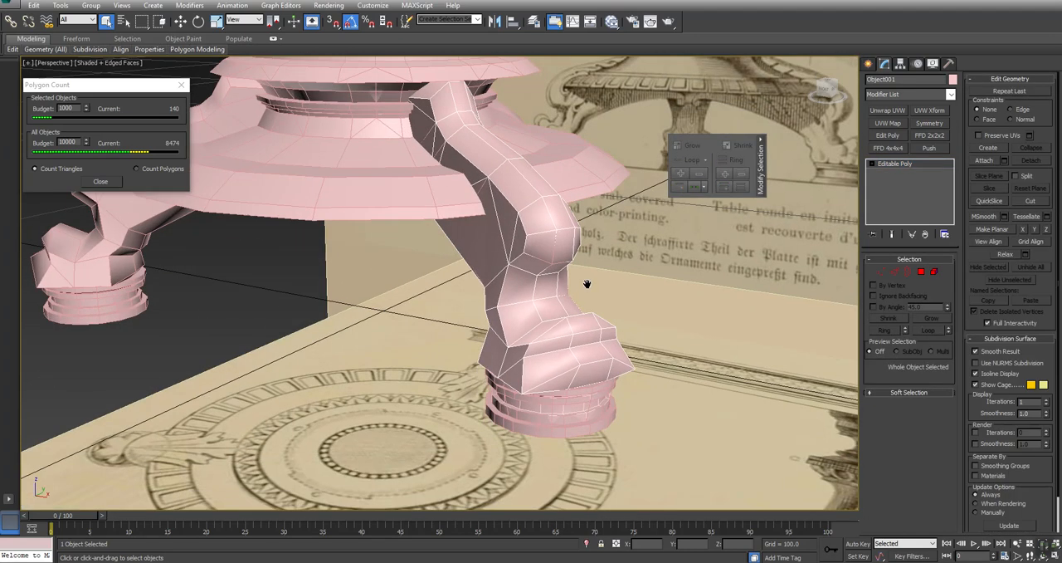
{"action": "middle_click_drag", "start_coordinate": [587, 283], "coordinate": [440, 365], "text": "alt"}
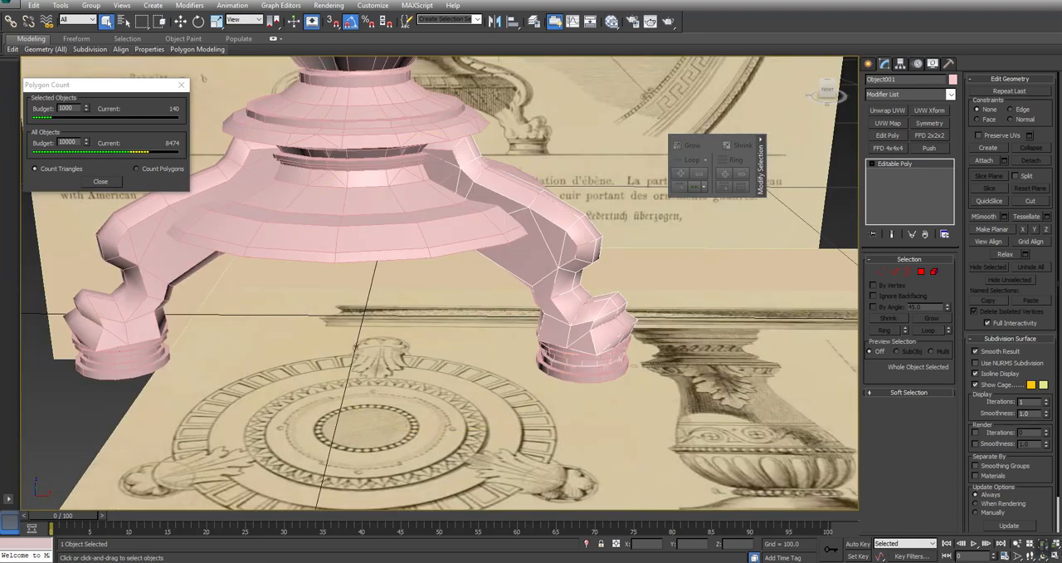
- Select the Table_MP object by name from the scene list
{"action": "left_click", "coordinate": [122, 21]}
{"action": "left_click", "coordinate": [123, 21]}
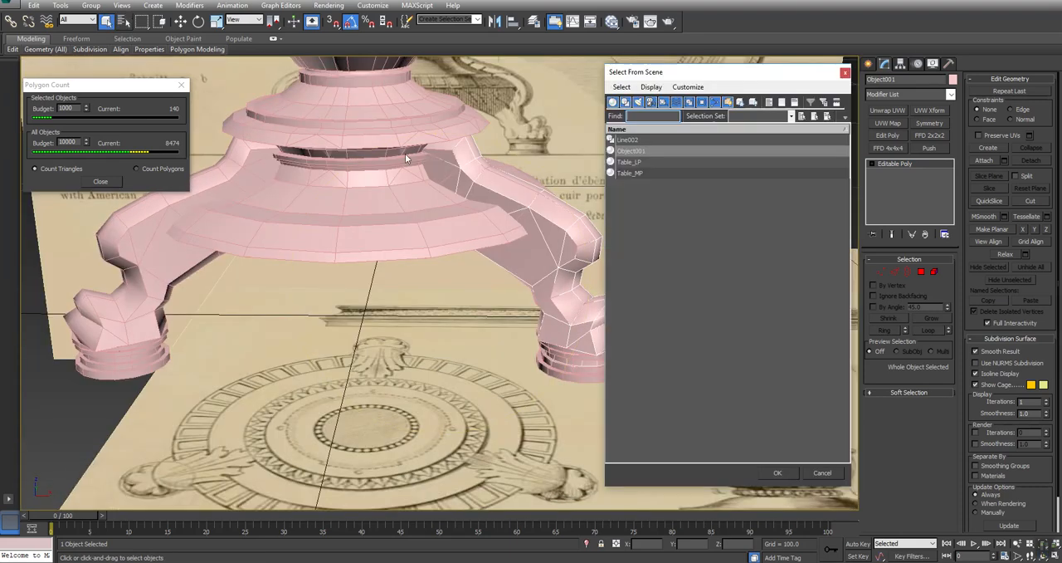
{"action": "double_click", "coordinate": [628, 173]}
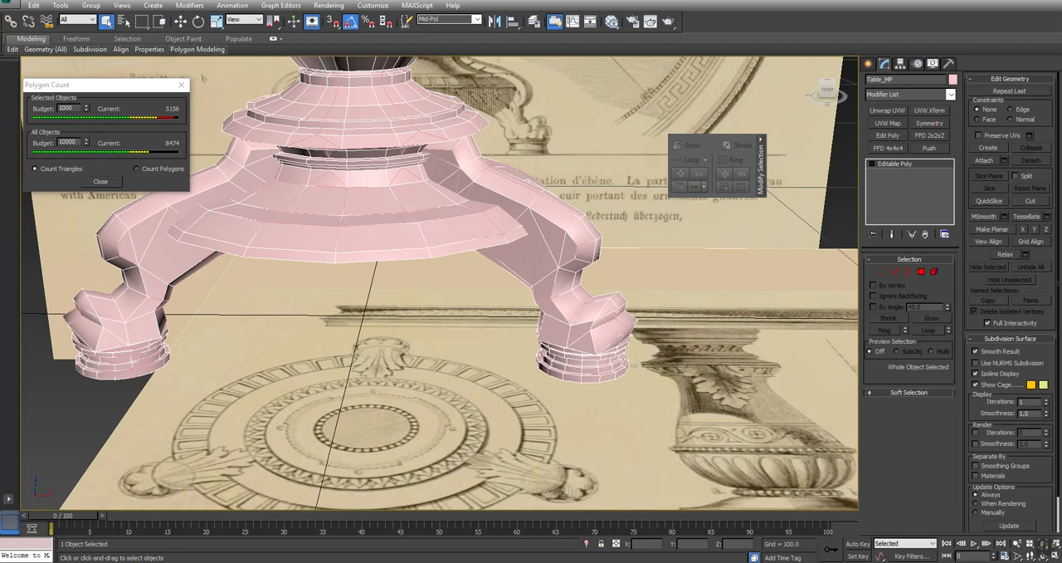
- Hide the Table_MP object so the reference planes, Table_LP and the simplified leg remain in the scene
{"action": "right_click", "coordinate": [577, 131]}
{"action": "left_click", "coordinate": [598, 99]}
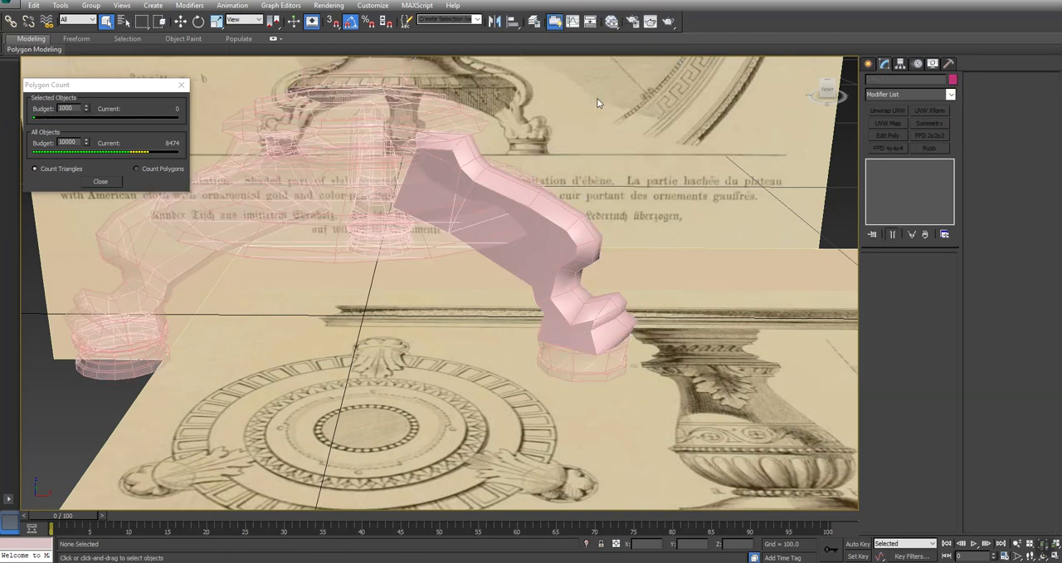
{"action": "middle_click_drag", "start_coordinate": [582, 151], "coordinate": [633, 249]}
- Isolate Table_LP and the detached simplified leg by hiding all unselected objects, including the reference planes, and clear the selection
{"action": "left_click", "coordinate": [469, 213]}
{"action": "scroll", "coordinate": [468, 213], "scroll_direction": "down", "scroll_amount": 6}
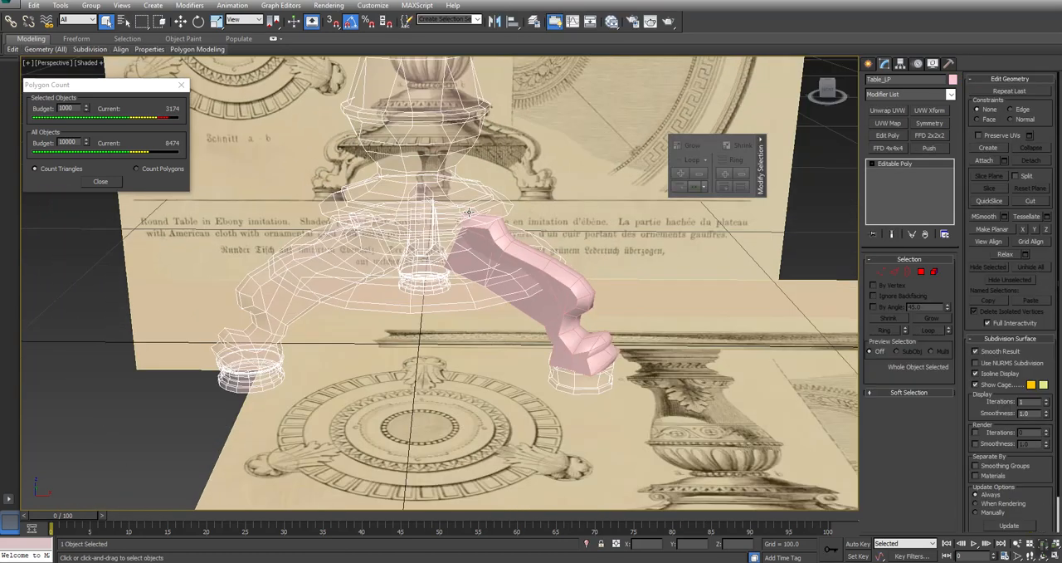
{"action": "left_click", "coordinate": [509, 264], "text": "ctrl"}
{"action": "right_click", "coordinate": [505, 245]}
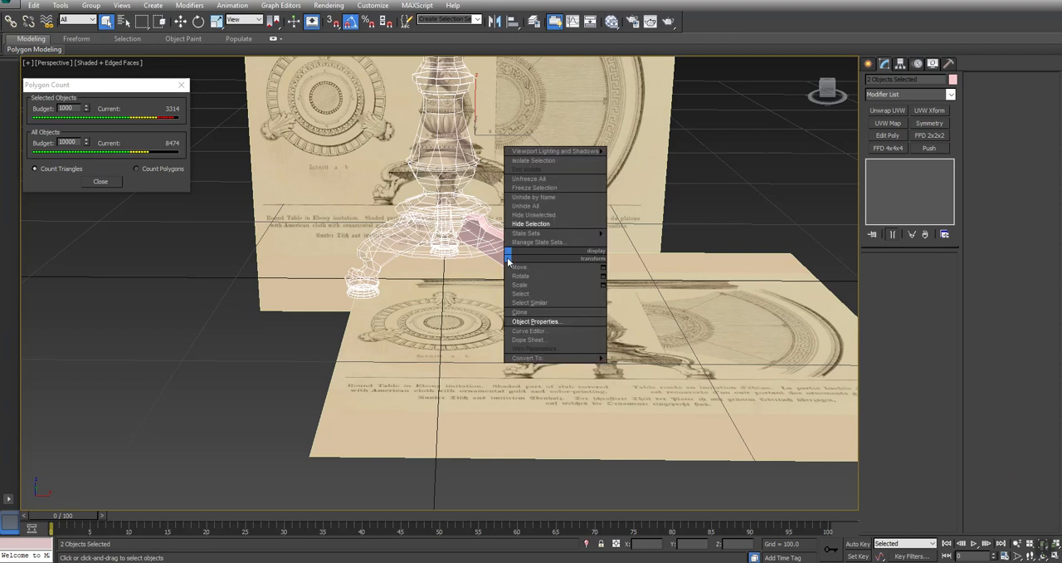
{"action": "left_click", "coordinate": [539, 208]}
{"action": "left_click", "coordinate": [742, 227]}
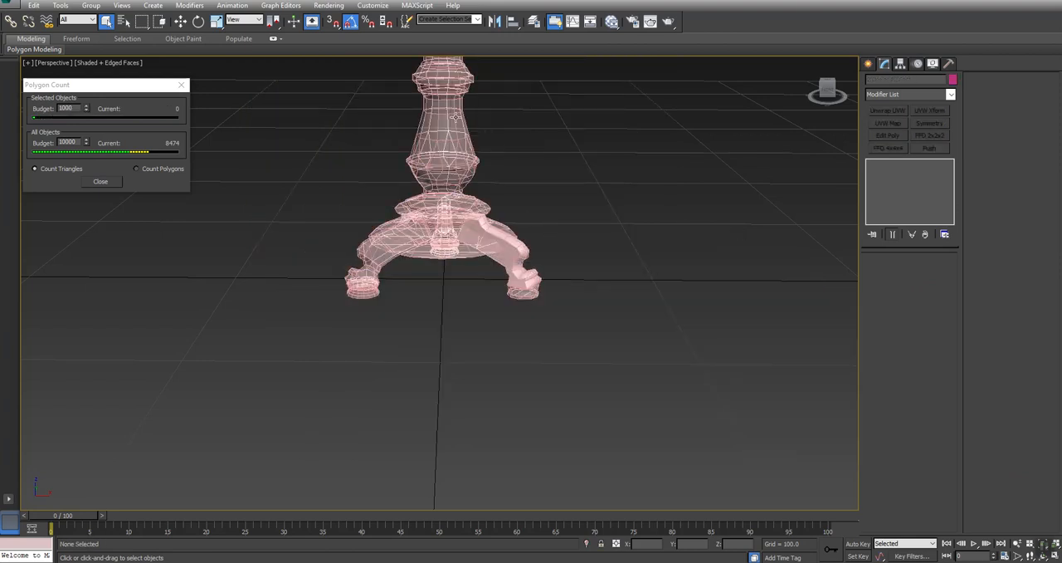
- Set Table_LP's visibility to 1 in its object properties
{"action": "left_click", "coordinate": [448, 146]}
{"action": "middle_click_drag", "start_coordinate": [405, 242], "coordinate": [426, 240], "text": "alt"}
{"action": "right_click", "coordinate": [442, 133]}
{"action": "left_click", "coordinate": [467, 202]}
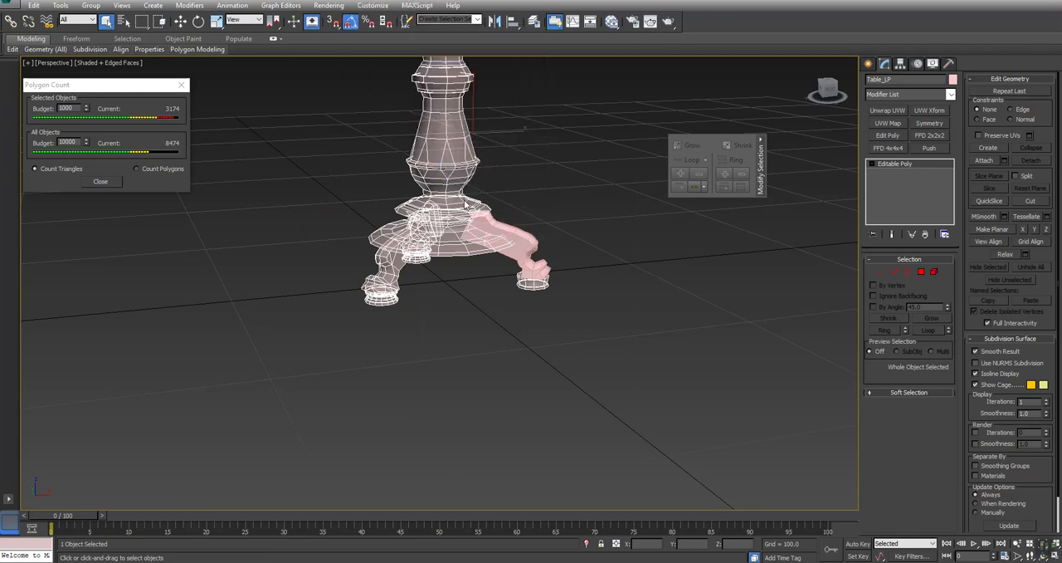
{"action": "type", "text": "1"}
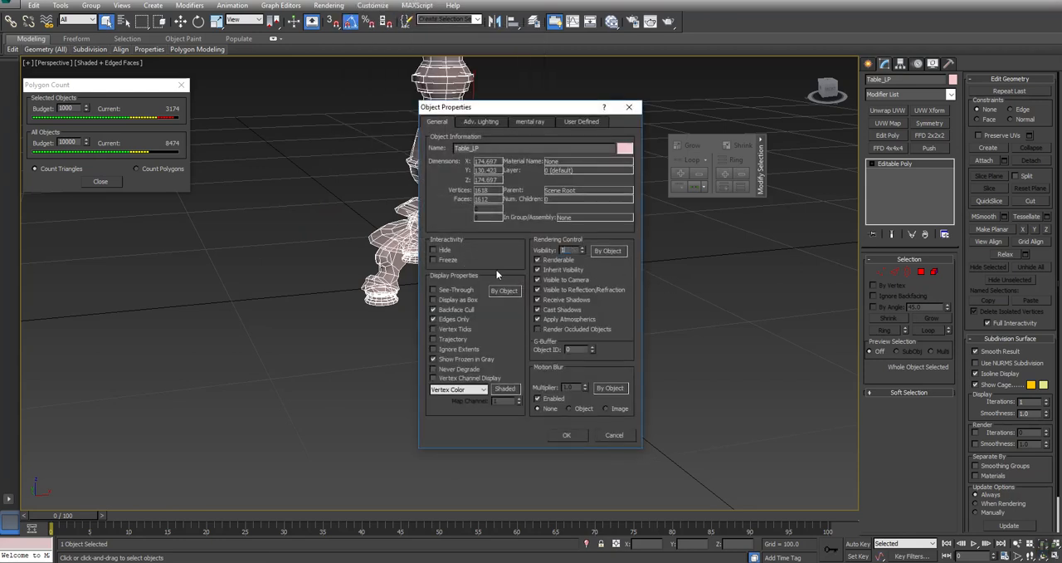
{"action": "left_click", "coordinate": [573, 434]}
{"action": "middle_click_drag", "start_coordinate": [573, 435], "coordinate": [483, 354], "text": "alt"}
{"action": "key", "text": "Escape"}
{"action": "scroll", "coordinate": [523, 303], "scroll_direction": "up", "scroll_amount": 4}
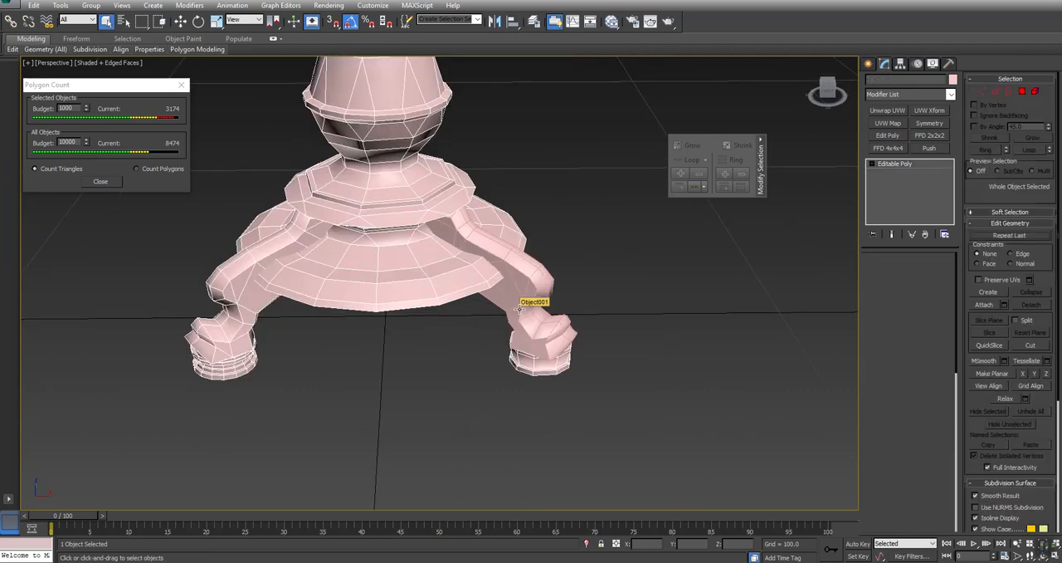
{"action": "left_click", "coordinate": [519, 307]}
{"action": "left_click", "coordinate": [934, 271]}
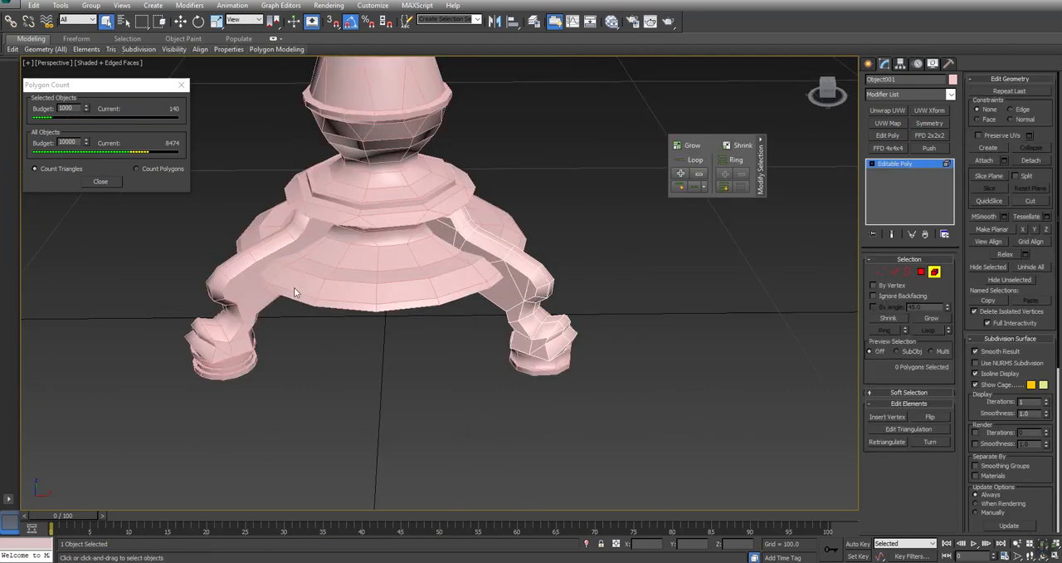
{"action": "middle_click_drag", "start_coordinate": [241, 305], "coordinate": [324, 336]}
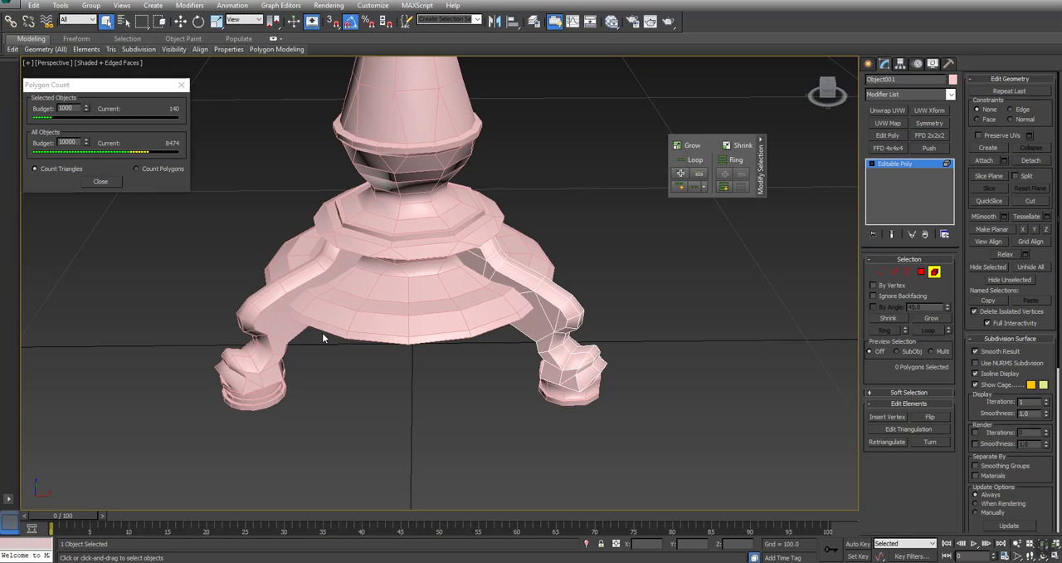
{"action": "scroll", "coordinate": [324, 336], "scroll_direction": "down", "scroll_amount": 4}
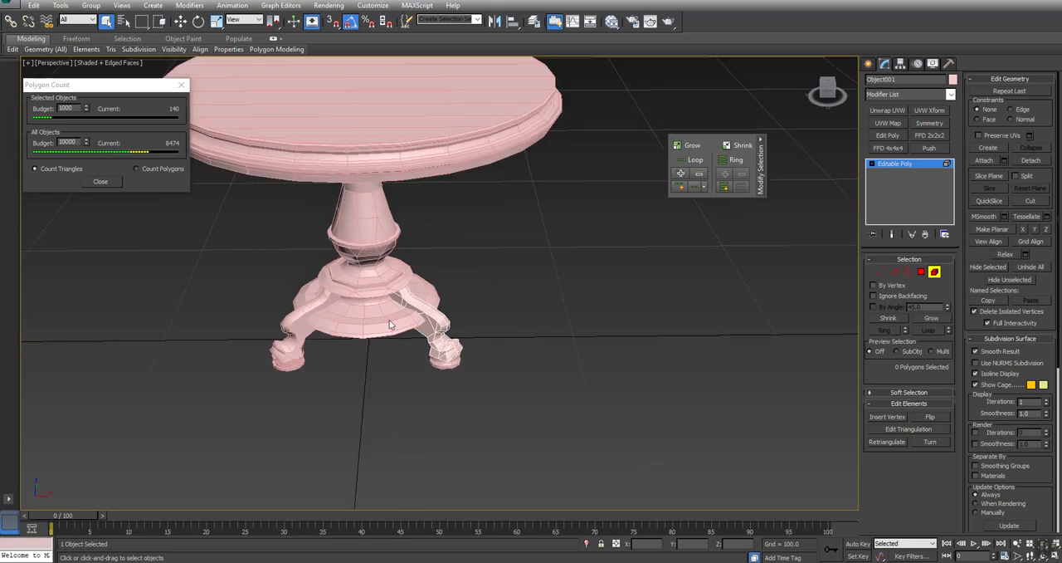
{"action": "right_click", "coordinate": [356, 301]}
{"action": "left_click", "coordinate": [308, 295]}
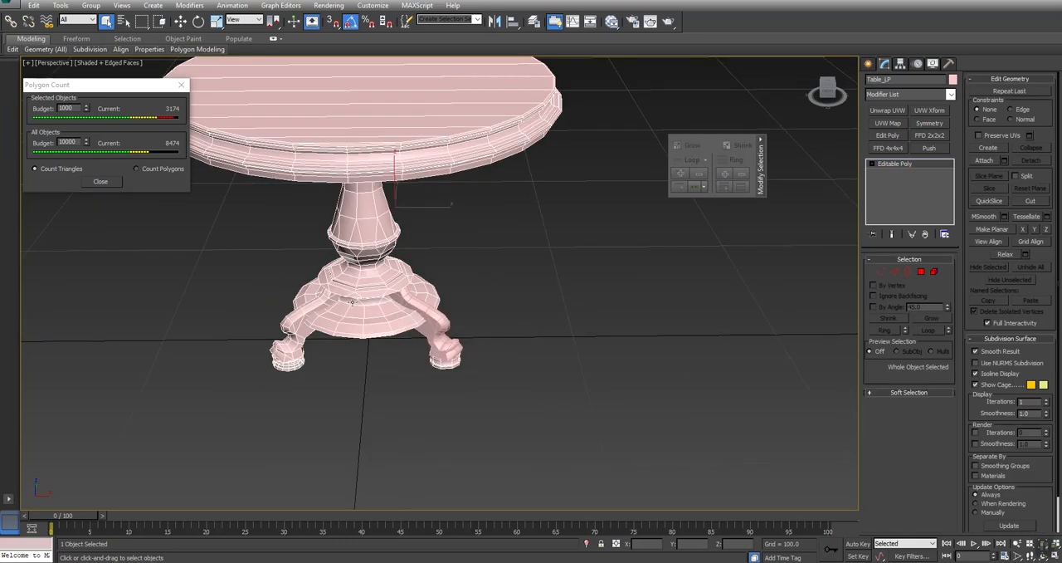
{"action": "left_click", "coordinate": [984, 160]}
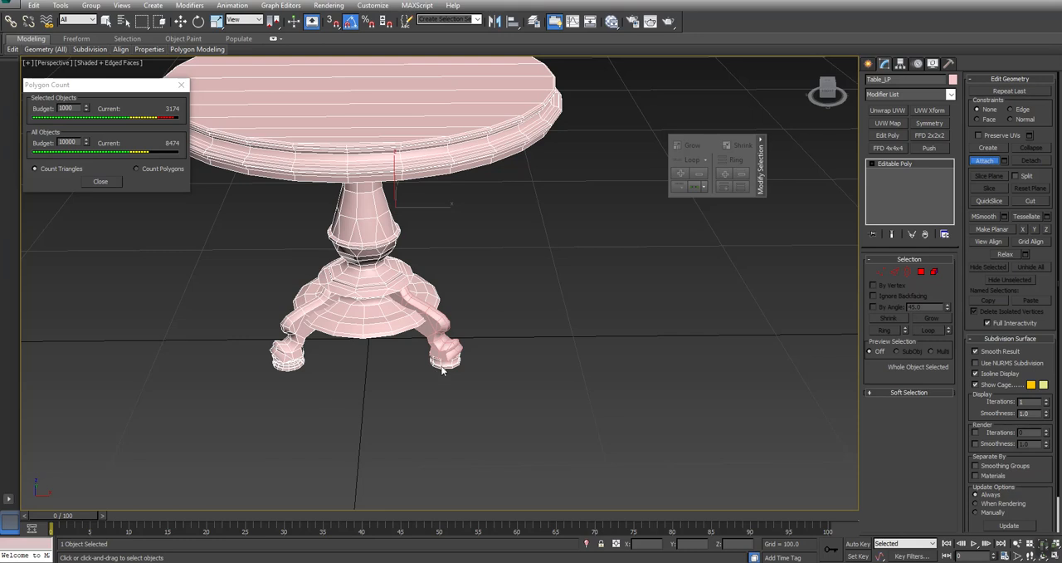
{"action": "right_click", "coordinate": [463, 332]}
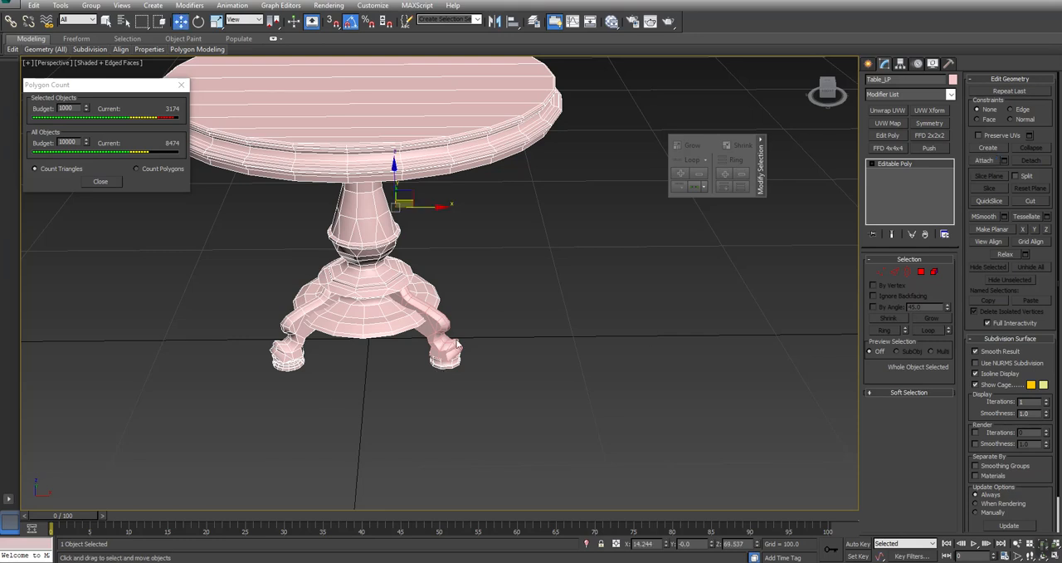
- Detach the round foot base element under the simplified leg from Table_LP as a separate object
{"action": "left_click", "coordinate": [933, 272]}
{"action": "left_click", "coordinate": [444, 357]}
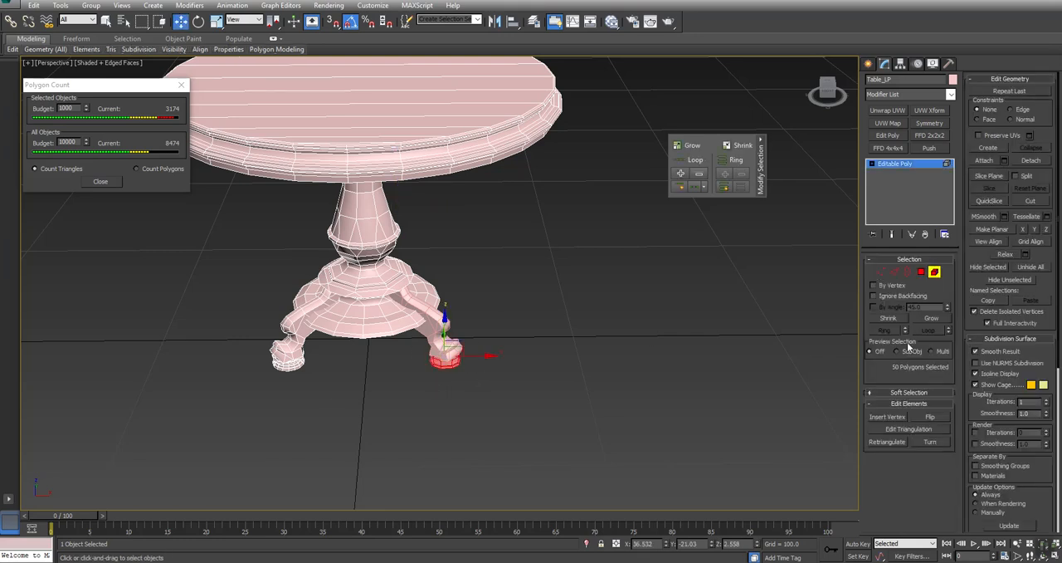
{"action": "left_click", "coordinate": [1030, 160]}
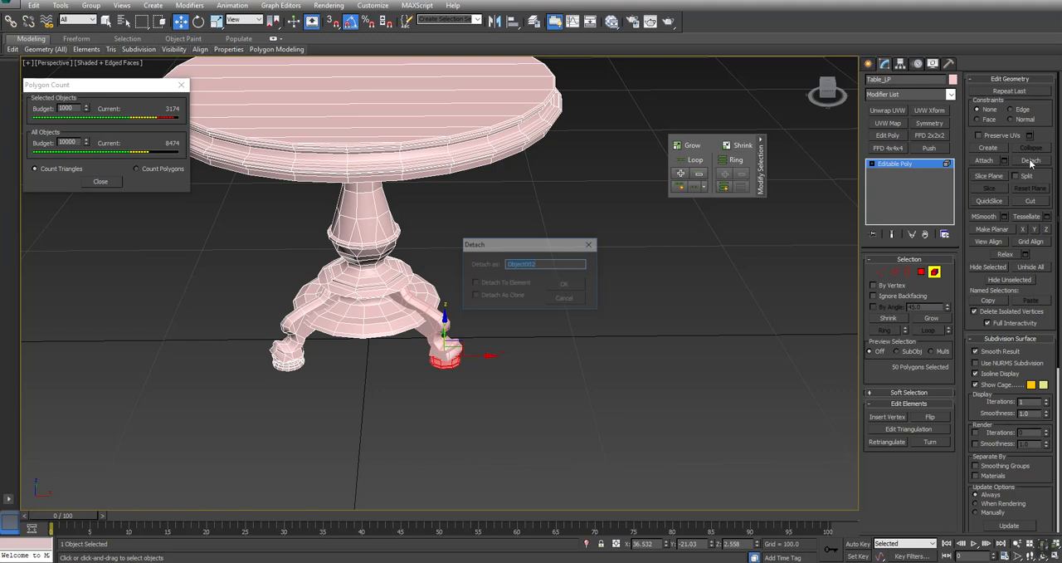
{"action": "left_click", "coordinate": [565, 287]}
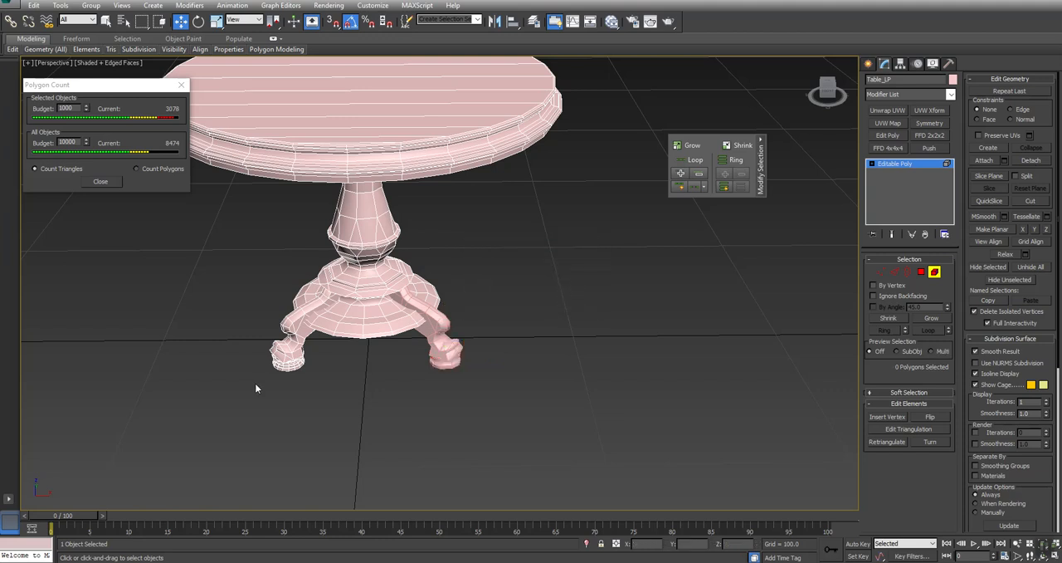
- Select the elements of the two remaining original legs with their feet and detach them from Table_LP as one object
{"action": "left_click", "coordinate": [286, 347]}
{"action": "middle_click_drag", "start_coordinate": [402, 350], "coordinate": [481, 328], "text": "alt"}
{"action": "right_click", "coordinate": [480, 328]}
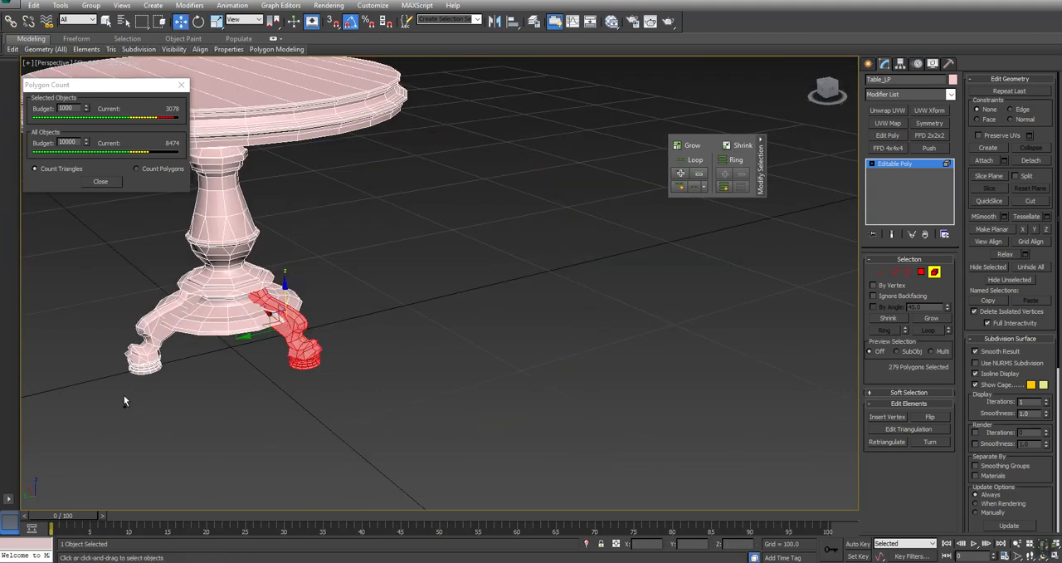
{"action": "left_click", "coordinate": [161, 346], "text": "ctrl"}
{"action": "left_click", "coordinate": [1044, 162]}
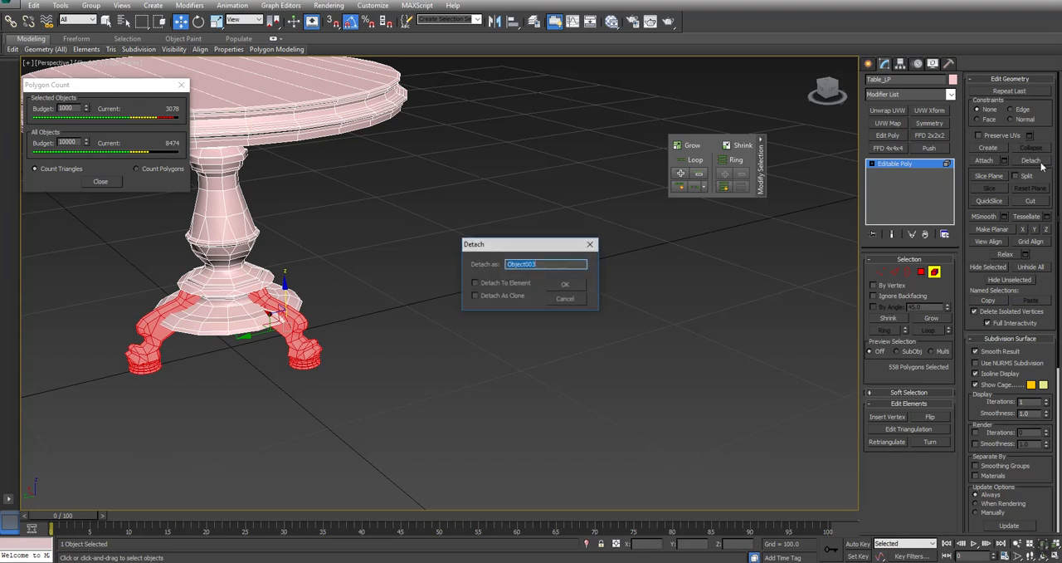
{"action": "left_click", "coordinate": [568, 288]}
- Attach the detached round foot base to the simplified leg object at whole-object level
{"action": "middle_click_drag", "start_coordinate": [359, 302], "coordinate": [580, 352]}
{"action": "middle_click_drag", "start_coordinate": [457, 311], "coordinate": [307, 329], "text": "alt"}
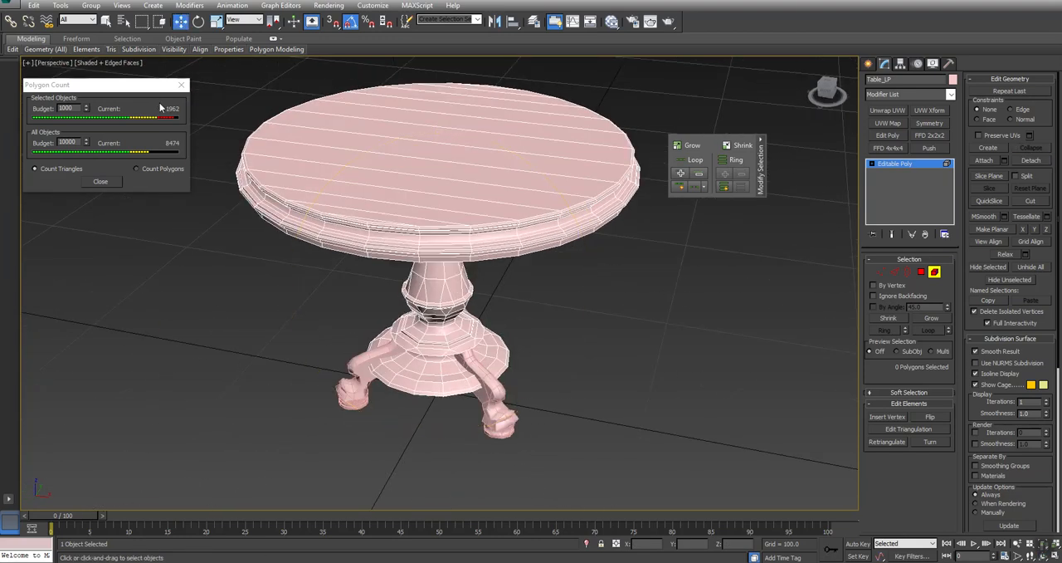
{"action": "key", "text": "ctrl+r"}
{"action": "mouse_move", "coordinate": [493, 353]}
{"action": "left_mouse_down"}
{"action": "mouse_move", "coordinate": [488, 335]}
{"action": "mouse_move", "coordinate": [439, 339]}
{"action": "mouse_move", "coordinate": [492, 342]}
{"action": "left_mouse_up"}
{"action": "key", "text": "Escape"}
{"action": "scroll", "coordinate": [465, 423], "scroll_direction": "up", "scroll_amount": 8}
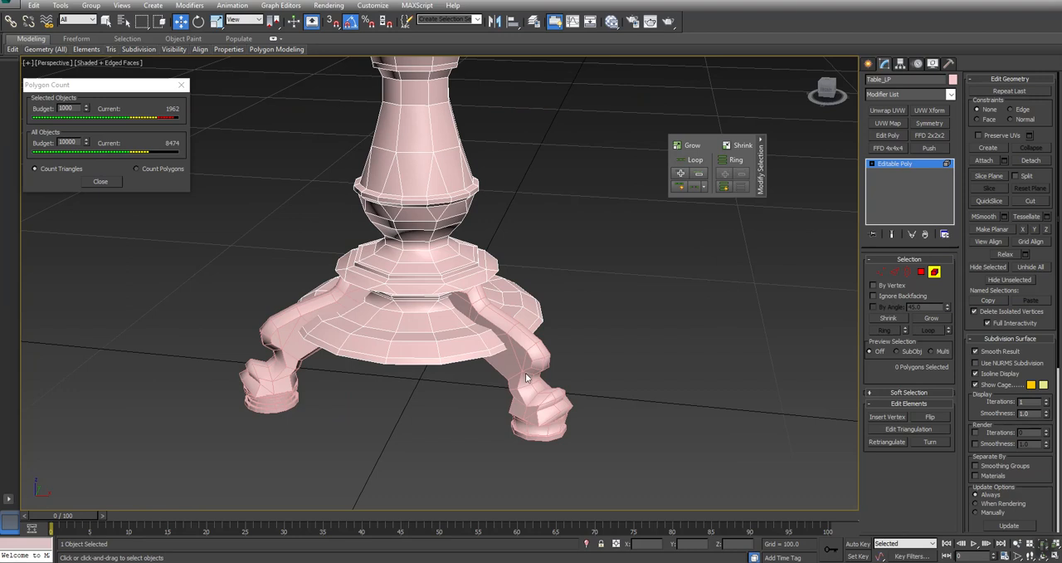
{"action": "right_click", "coordinate": [525, 375]}
{"action": "left_click", "coordinate": [502, 357]}
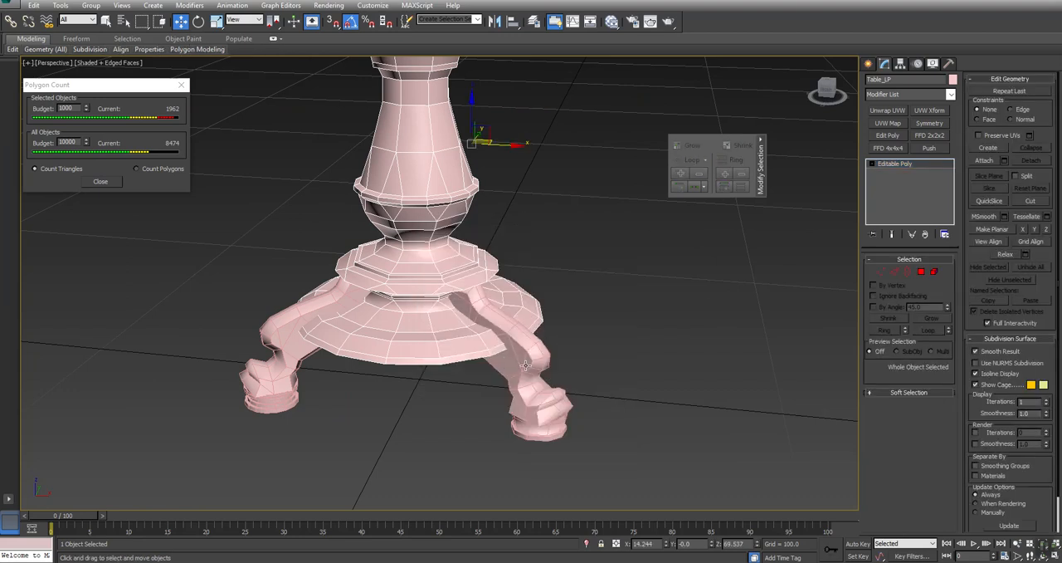
{"action": "left_click", "coordinate": [986, 160]}
{"action": "left_click", "coordinate": [524, 428]}
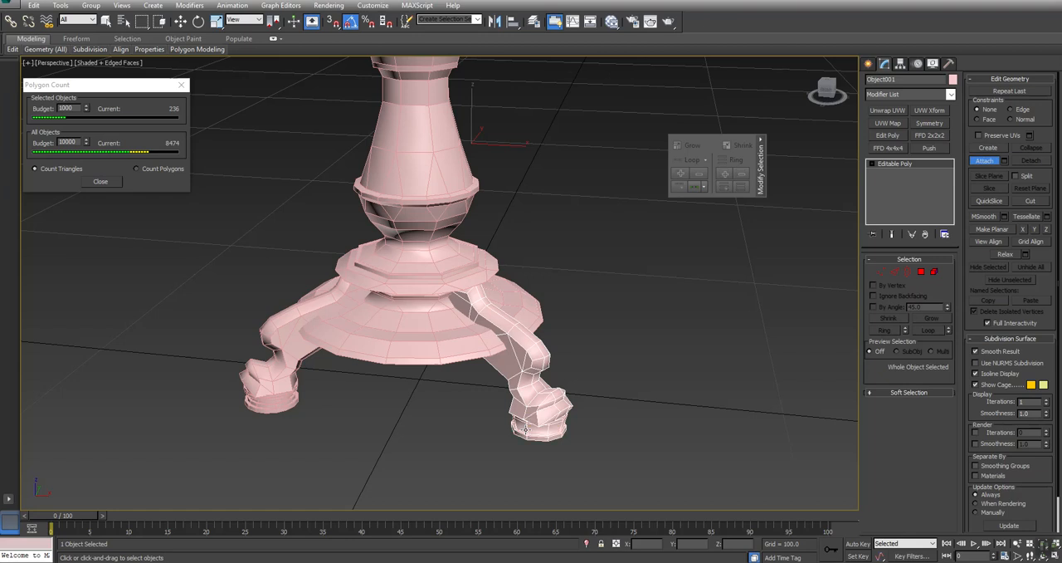
{"action": "right_click", "coordinate": [609, 438]}
- In the top view, center Table_LP's pivot on the object with Affect Pivot Only
{"action": "key", "text": "alt+w"}
{"action": "key", "text": "alt+w"}
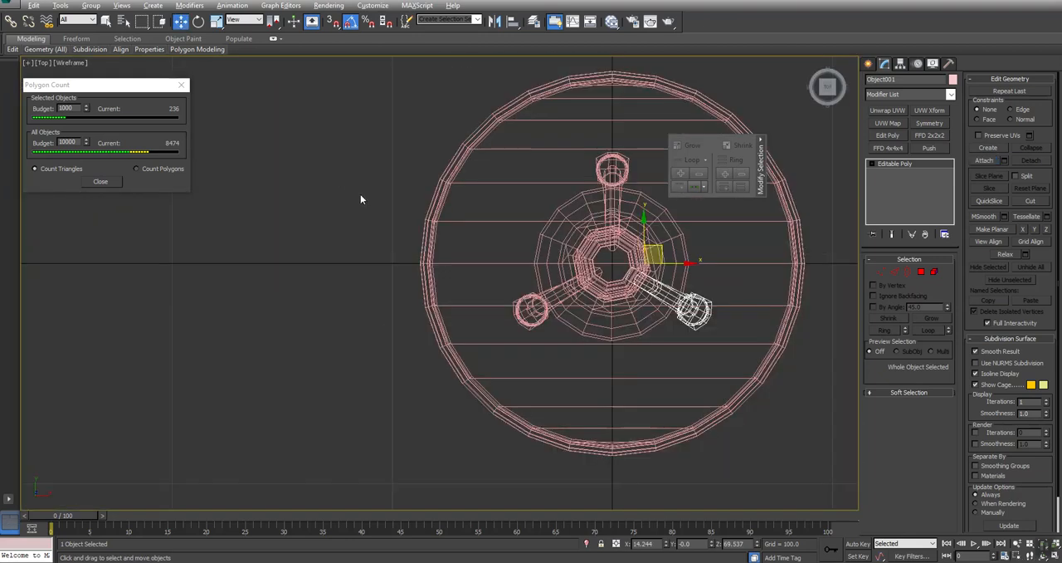
{"action": "scroll", "coordinate": [649, 283], "scroll_direction": "up", "scroll_amount": 6}
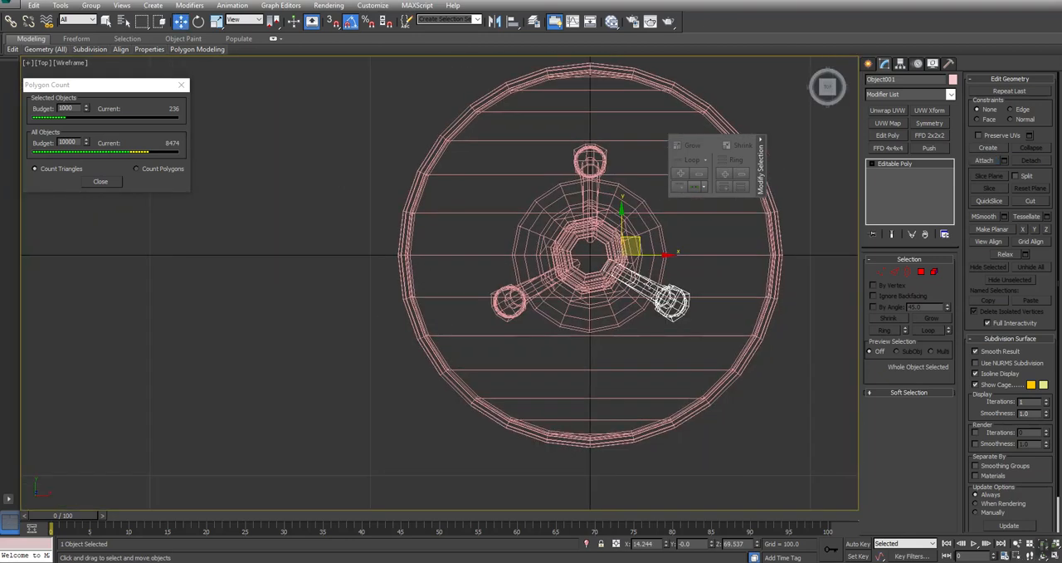
{"action": "scroll", "coordinate": [648, 283], "scroll_direction": "down", "scroll_amount": 2}
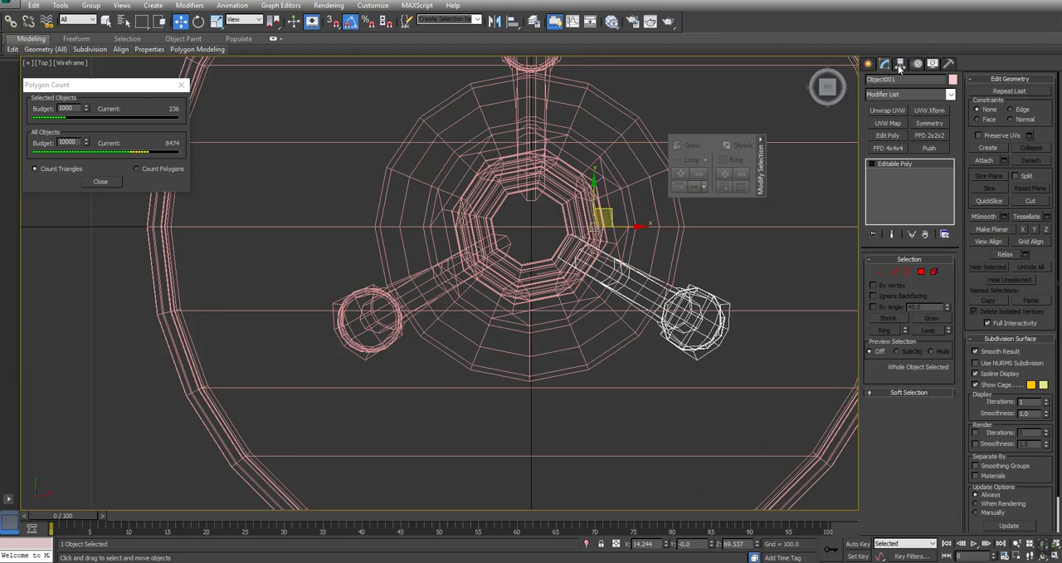
{"action": "middle_click_drag", "start_coordinate": [501, 235], "coordinate": [535, 258]}
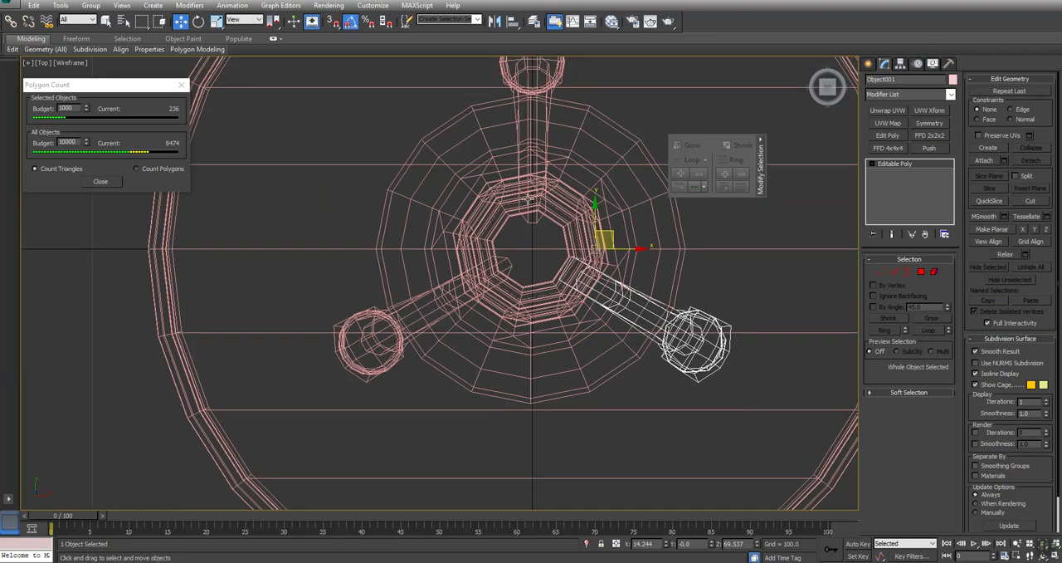
{"action": "left_click", "coordinate": [901, 65]}
{"action": "left_click", "coordinate": [620, 157]}
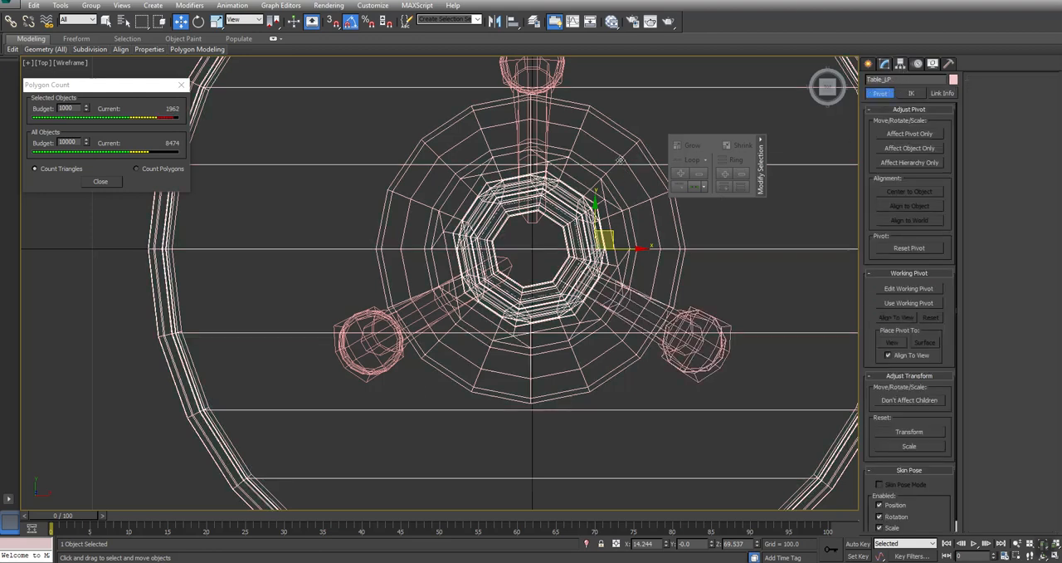
{"action": "scroll", "coordinate": [620, 158], "scroll_direction": "down", "scroll_amount": 4}
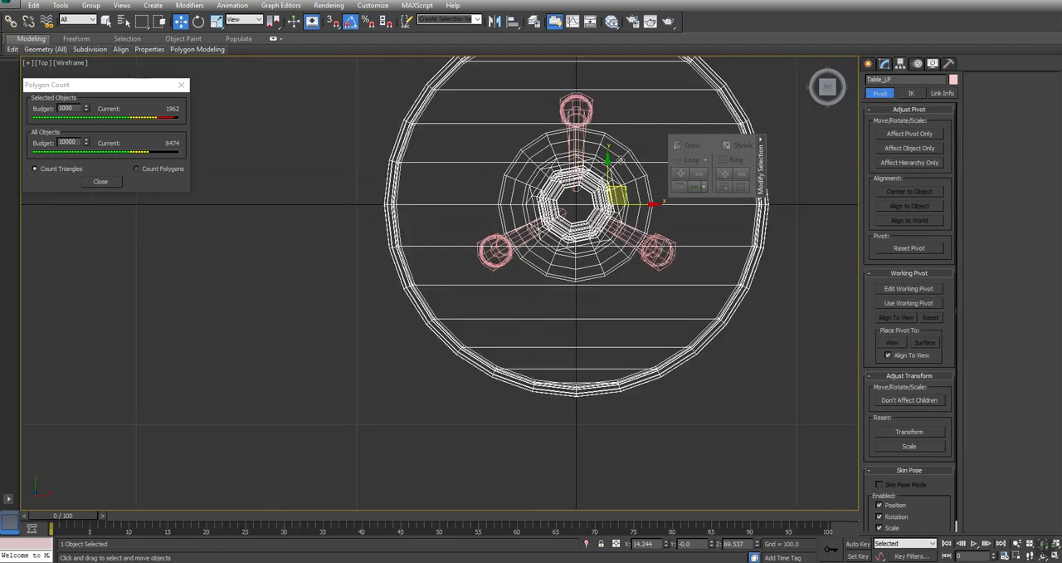
{"action": "left_click", "coordinate": [909, 134]}
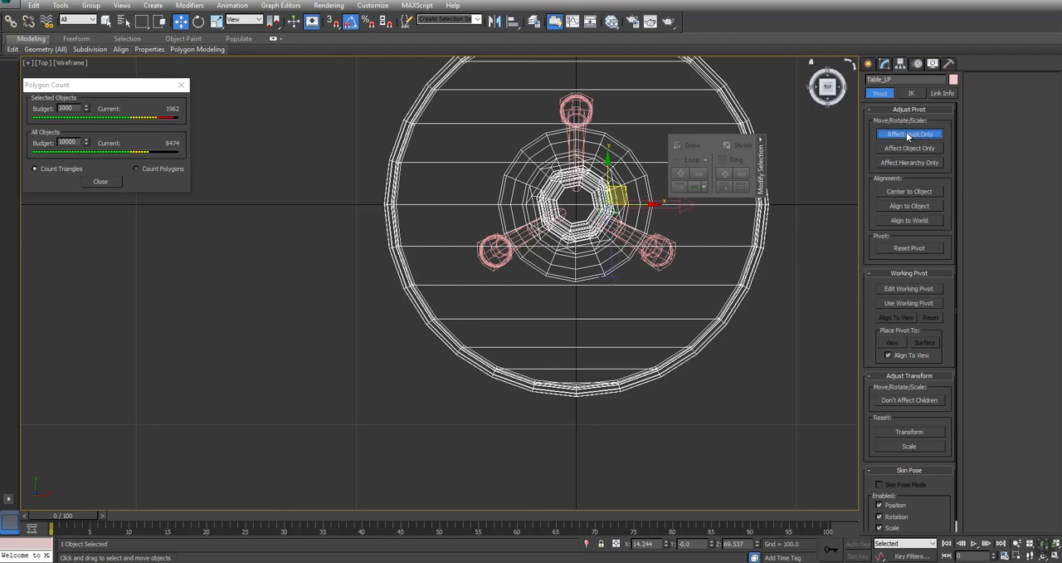
{"action": "left_click", "coordinate": [908, 191]}
{"action": "scroll", "coordinate": [563, 217], "scroll_direction": "up", "scroll_amount": 4}
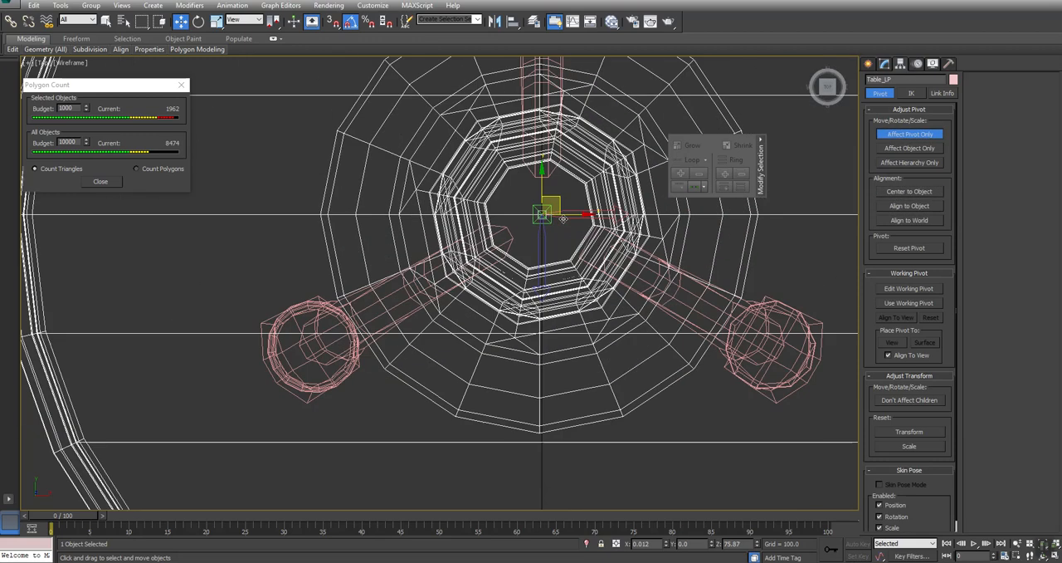
{"action": "left_click", "coordinate": [903, 137]}
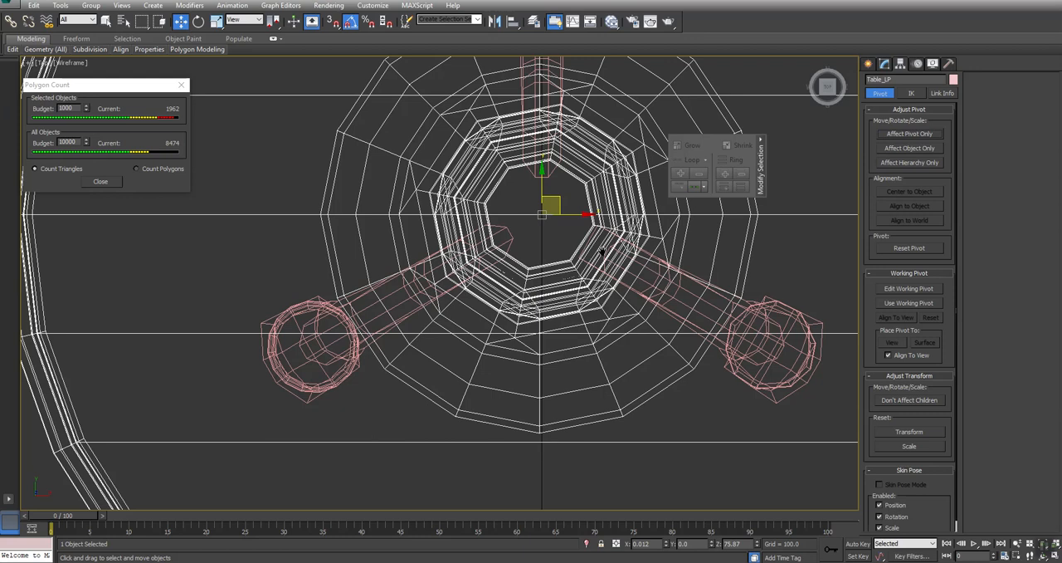
- Select the simplified leg and center its pivot on the object with Affect Pivot Only
{"action": "middle_click_drag", "start_coordinate": [602, 251], "coordinate": [524, 223]}
{"action": "left_click", "coordinate": [693, 282]}
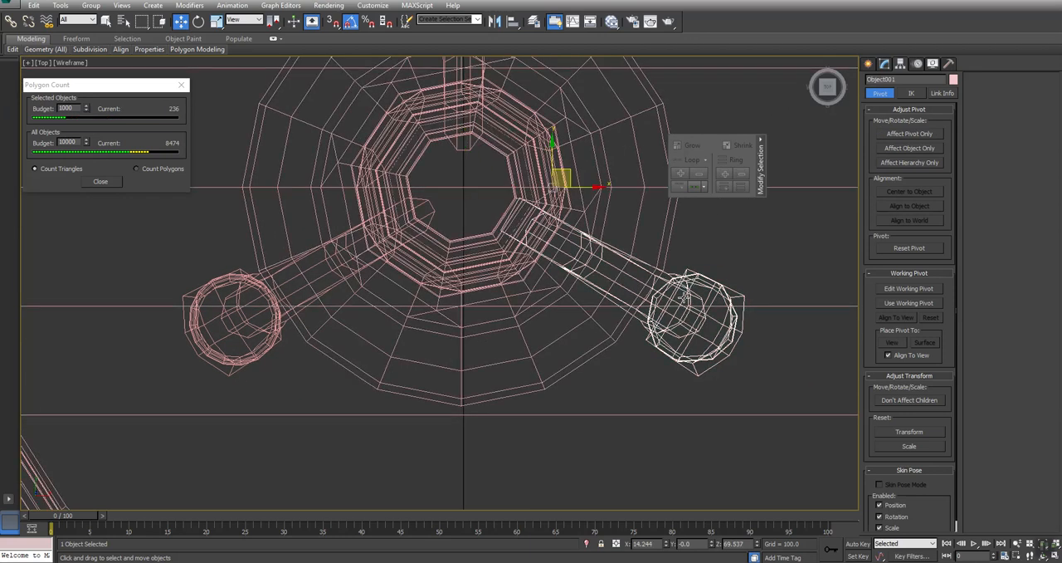
{"action": "left_click", "coordinate": [908, 132]}
{"action": "left_click", "coordinate": [901, 189]}
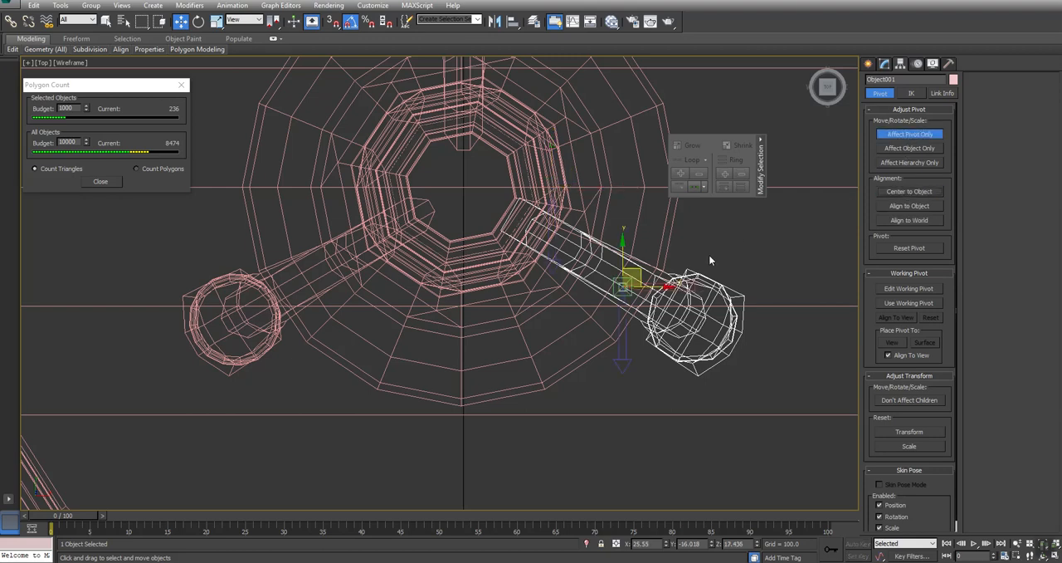
{"action": "middle_click_drag", "start_coordinate": [708, 254], "coordinate": [710, 267]}
{"action": "key", "text": "ctrl+z"}
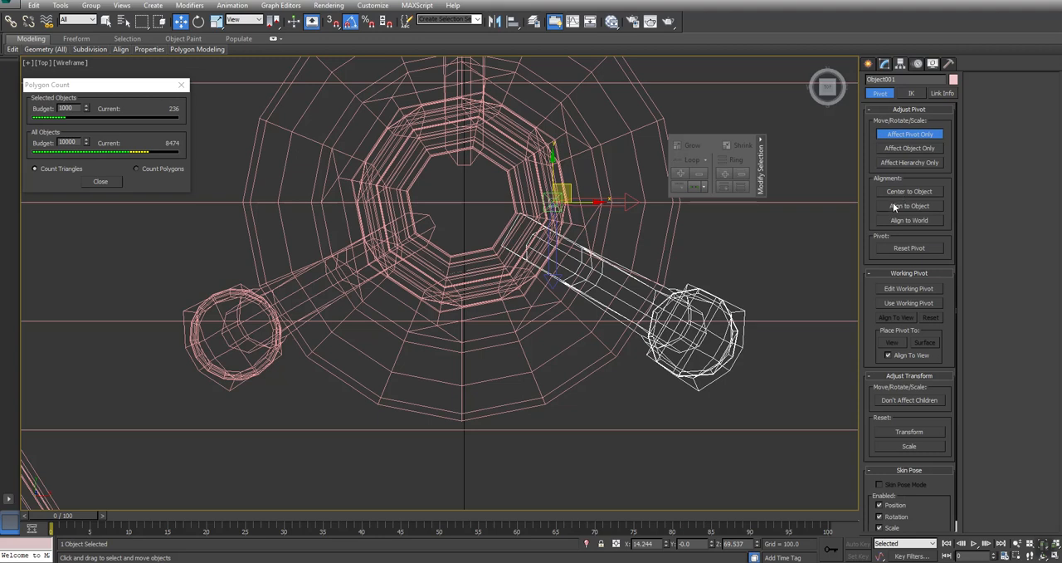
{"action": "left_click", "coordinate": [923, 191]}
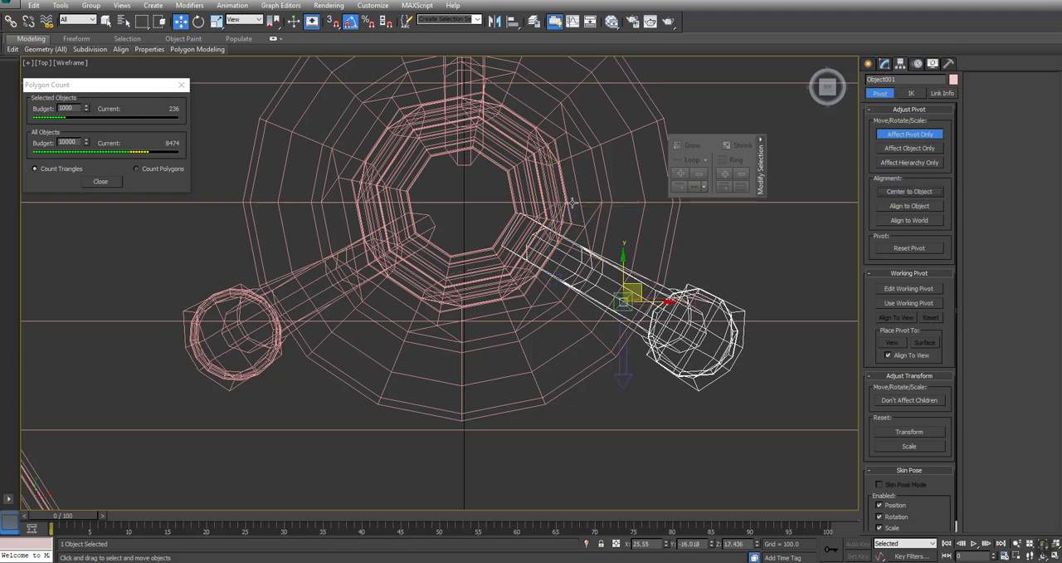
- Undo the last pivot centering and try aligning the simplified leg's pivot to the detached original legs
{"action": "key", "text": "ctrl+z"}
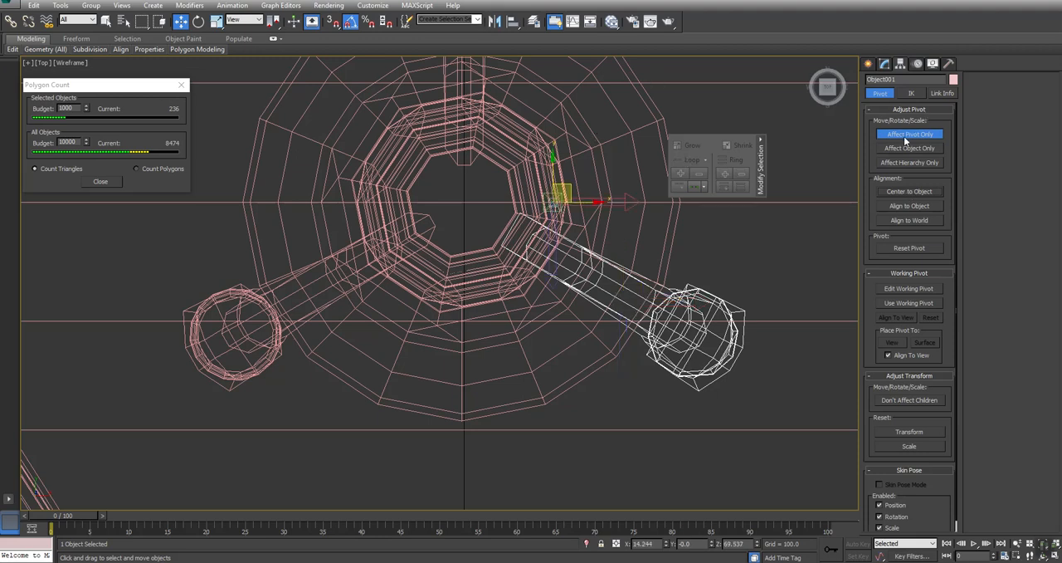
{"action": "left_click", "coordinate": [512, 22]}
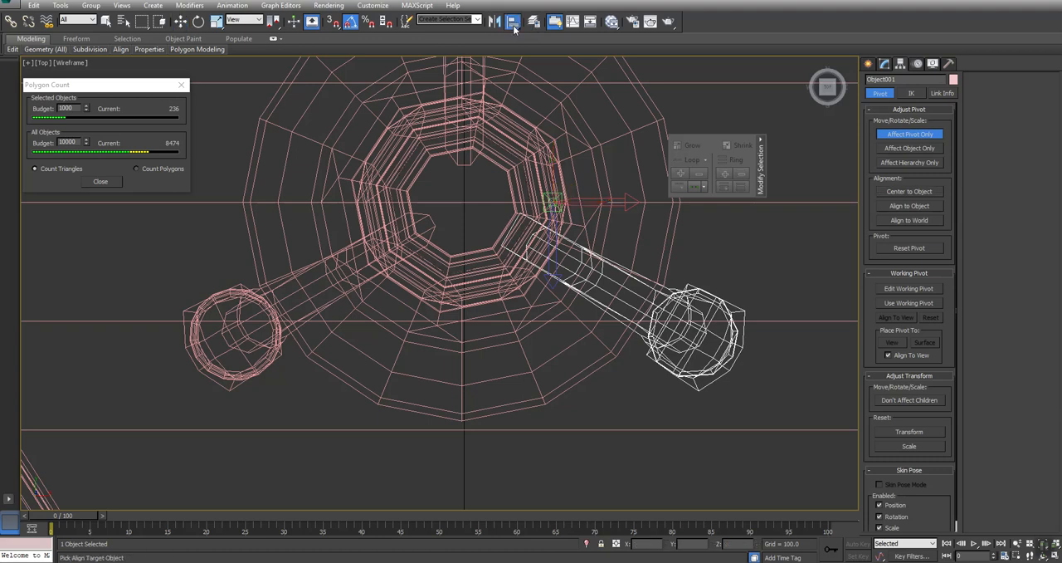
{"action": "left_click", "coordinate": [475, 164]}
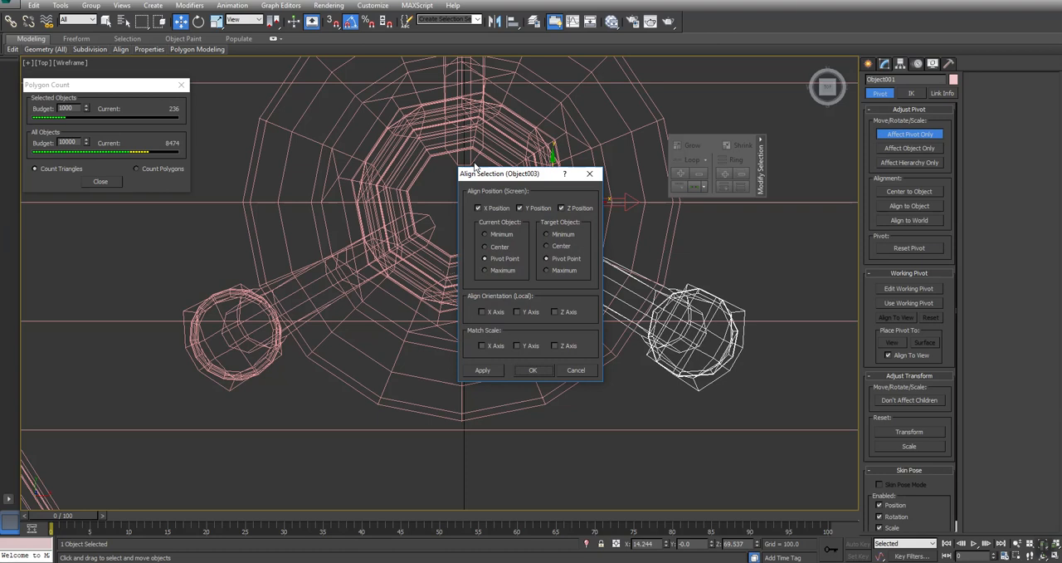
{"action": "left_click_drag", "start_coordinate": [502, 174], "coordinate": [704, 50]}
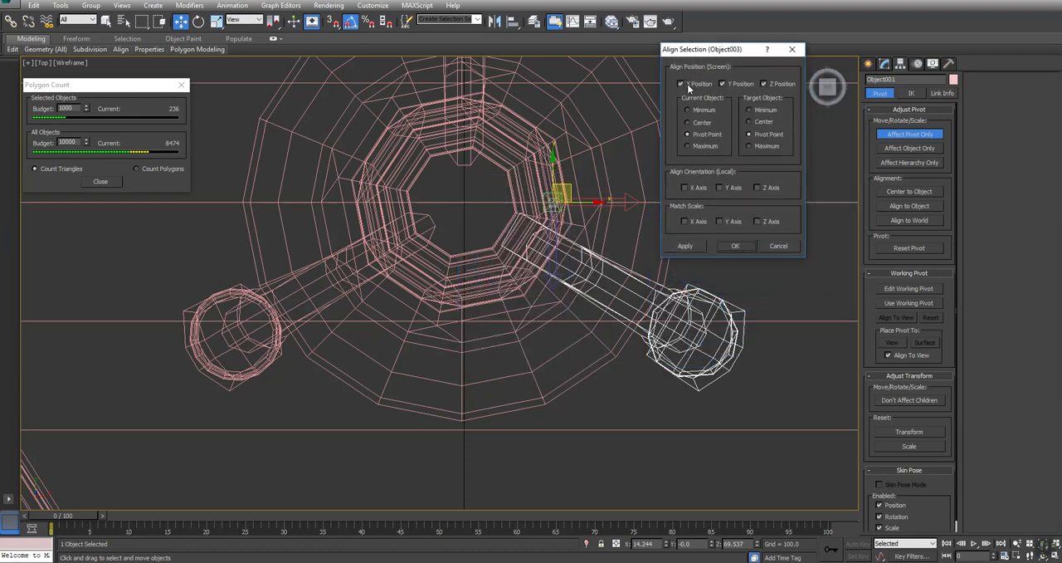
{"action": "left_click", "coordinate": [685, 247]}
{"action": "left_click", "coordinate": [746, 245]}
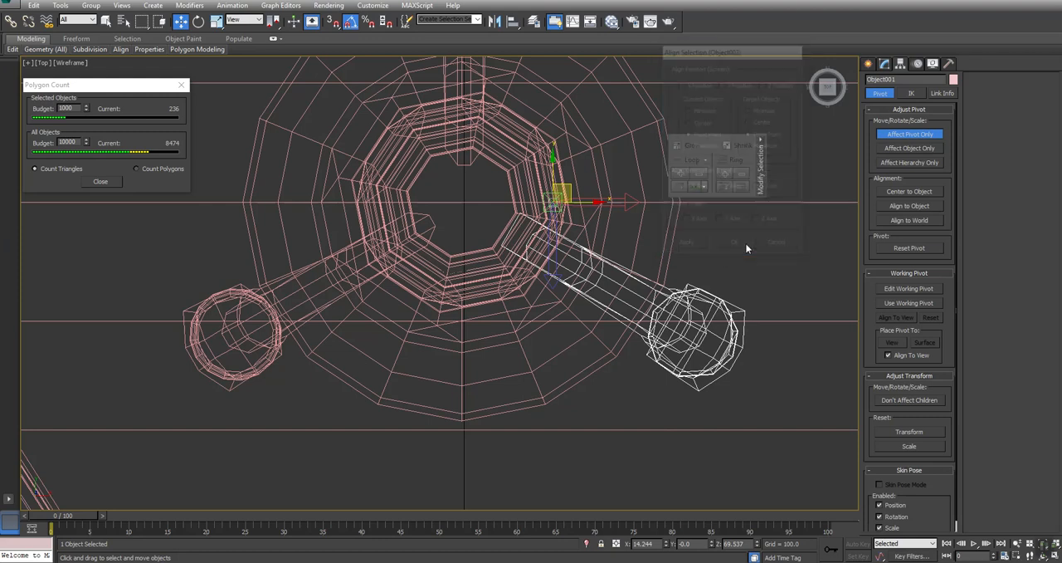
- Align the simplified leg's pivot position to Table_LP's pivot point and turn off Affect Pivot Only
{"action": "left_click", "coordinate": [512, 22]}
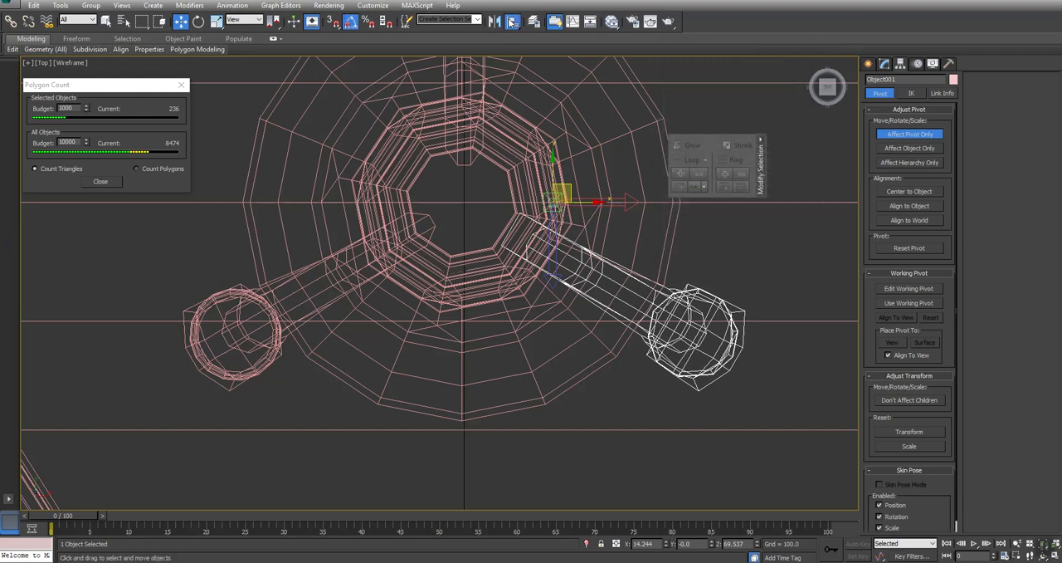
{"action": "left_click", "coordinate": [518, 147]}
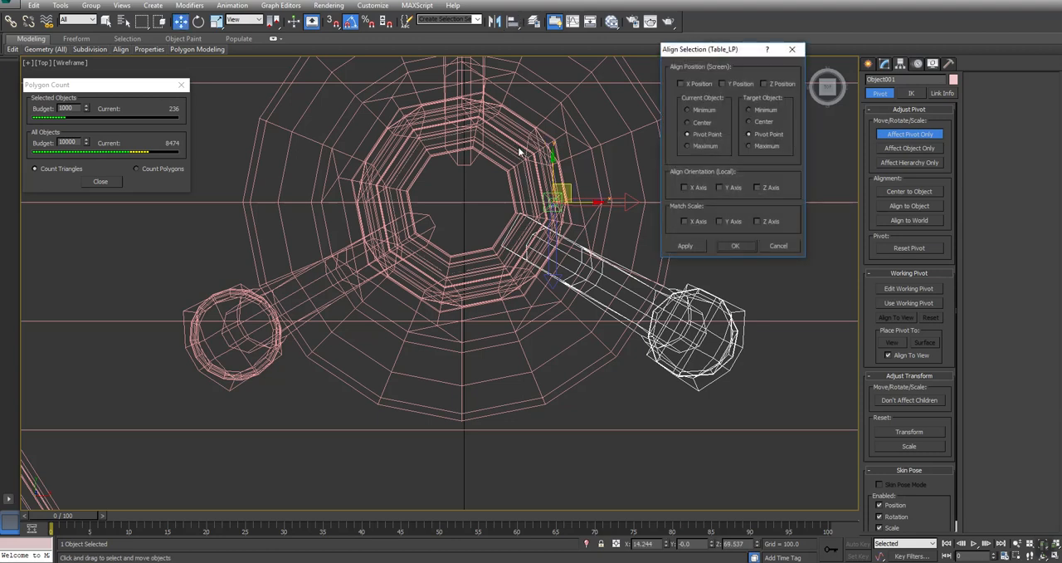
{"action": "left_click", "coordinate": [681, 84]}
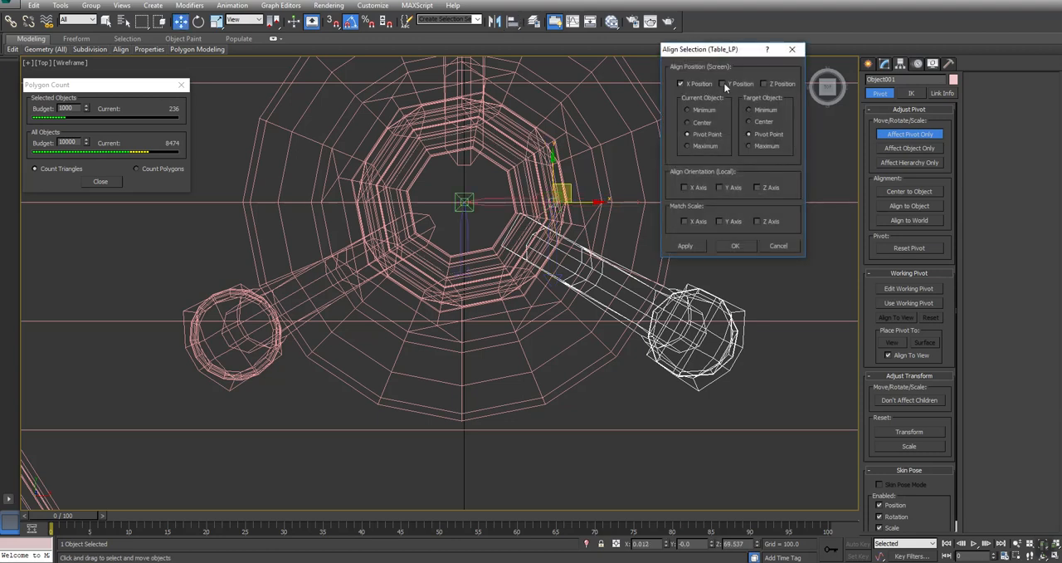
{"action": "left_click", "coordinate": [766, 85]}
{"action": "left_click", "coordinate": [739, 244]}
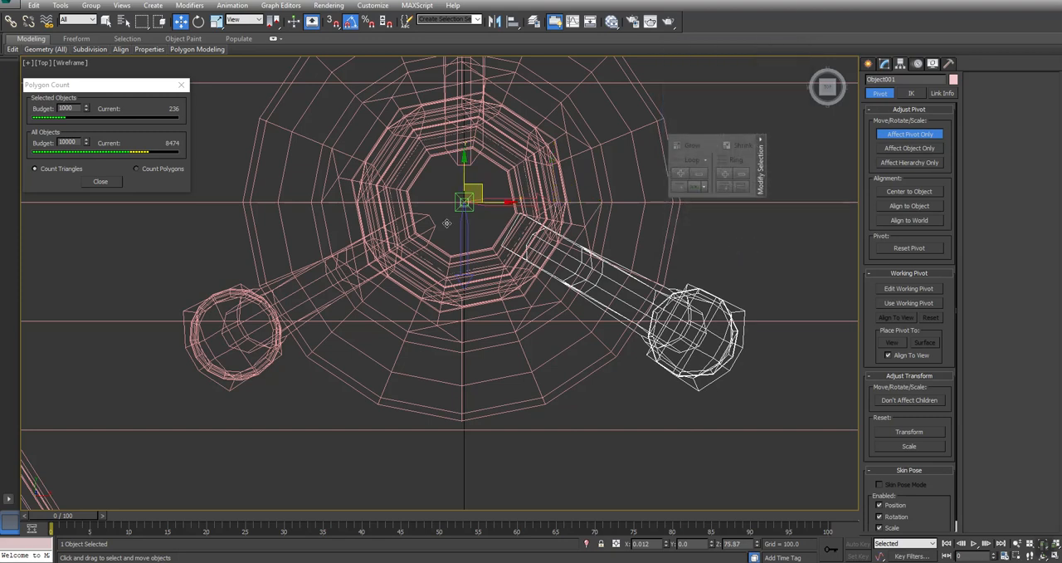
{"action": "left_click", "coordinate": [905, 135]}
- Make two copies of the simplified leg by rotating it 120 degrees at a time around the table's center
{"action": "middle_click_drag", "start_coordinate": [632, 249], "coordinate": [631, 257]}
{"action": "right_click", "coordinate": [632, 257]}
{"action": "left_click", "coordinate": [520, 302]}
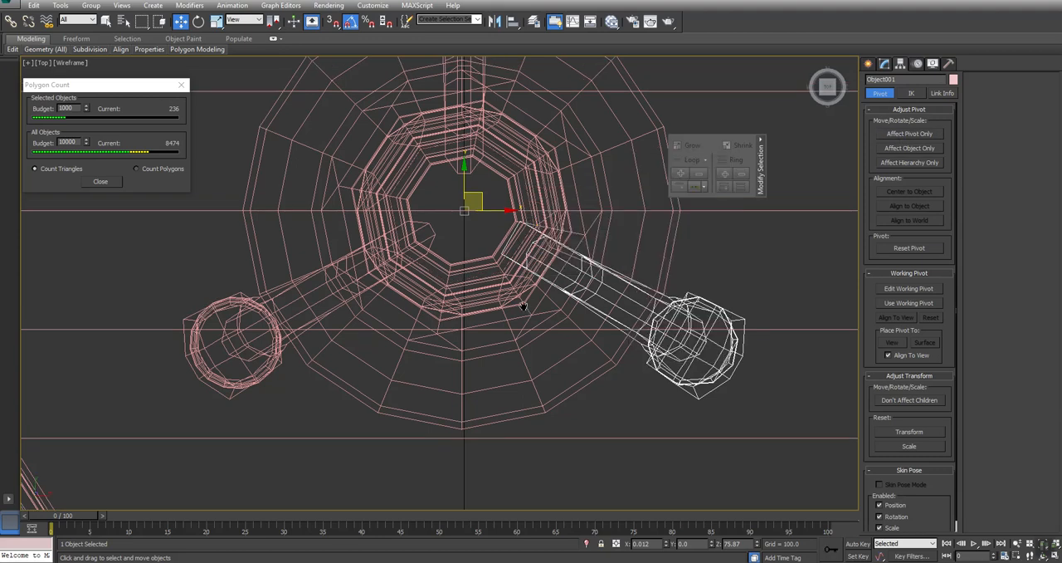
{"action": "middle_click_drag", "start_coordinate": [576, 233], "coordinate": [576, 252]}
{"action": "scroll", "coordinate": [576, 252], "scroll_direction": "down", "scroll_amount": 2}
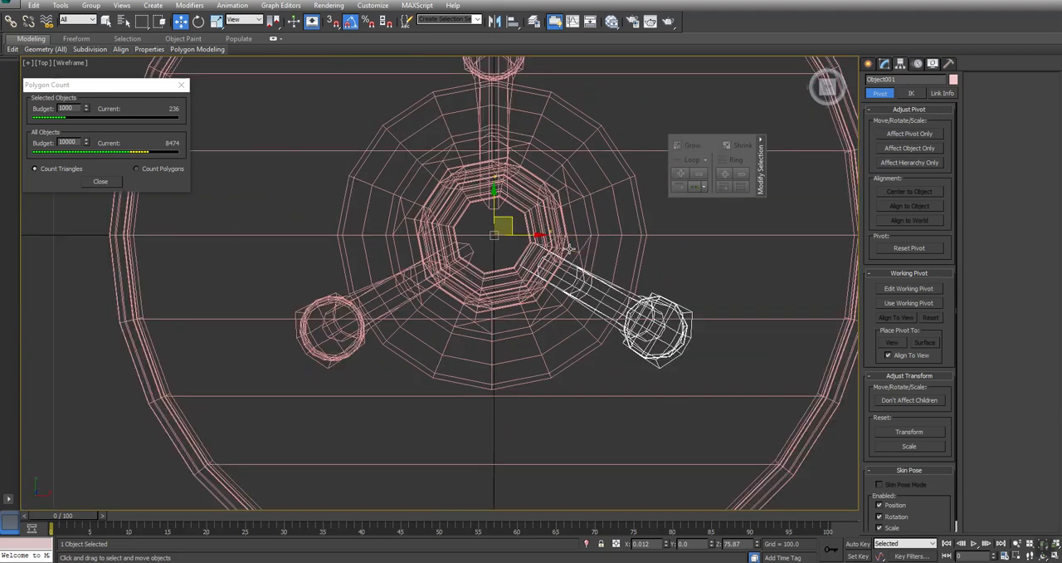
{"action": "key", "text": "e"}
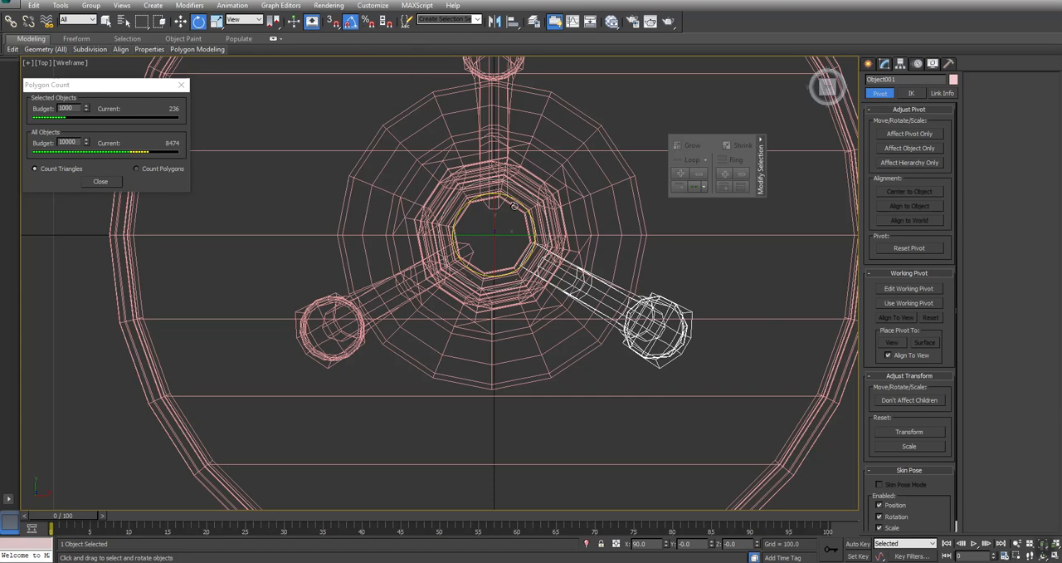
{"action": "left_click_drag", "start_coordinate": [511, 199], "coordinate": [575, 214], "text": "shift"}
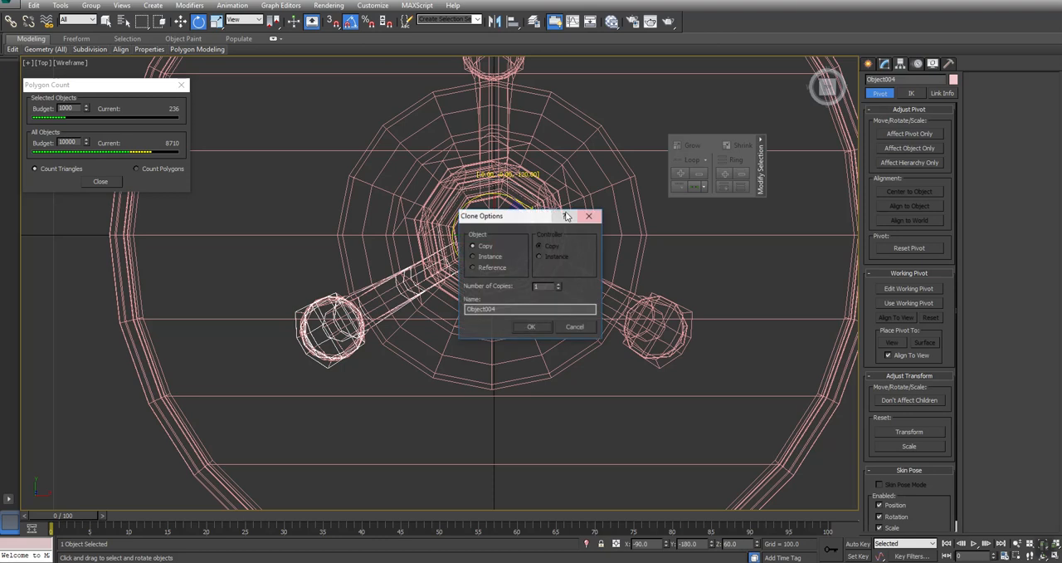
{"action": "left_click", "coordinate": [524, 327]}
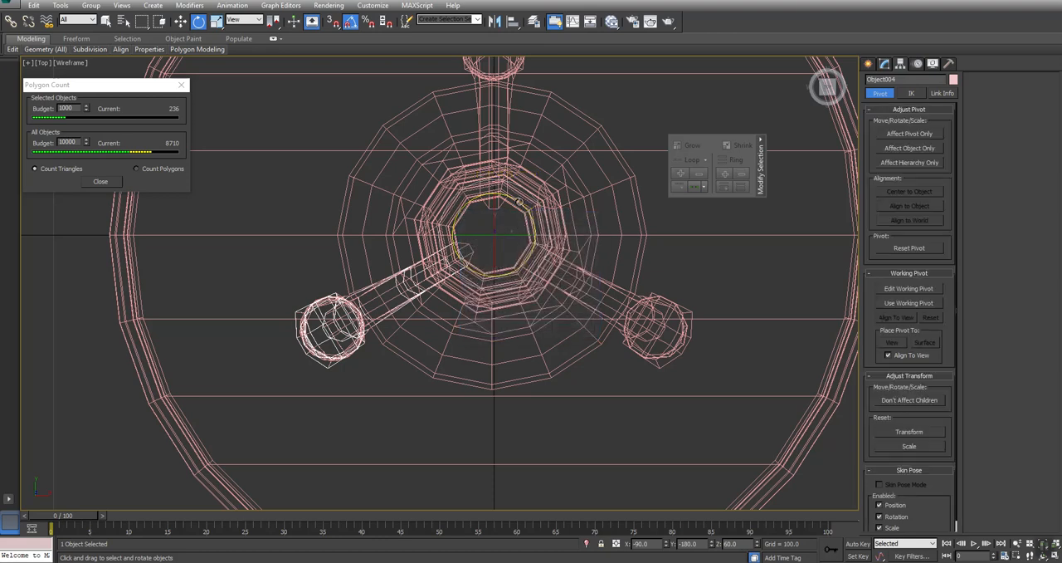
{"action": "left_click_drag", "start_coordinate": [521, 199], "coordinate": [572, 204], "text": "shift"}
{"action": "left_click_drag", "start_coordinate": [588, 202], "coordinate": [562, 217], "text": "shift"}
{"action": "left_click", "coordinate": [527, 326]}
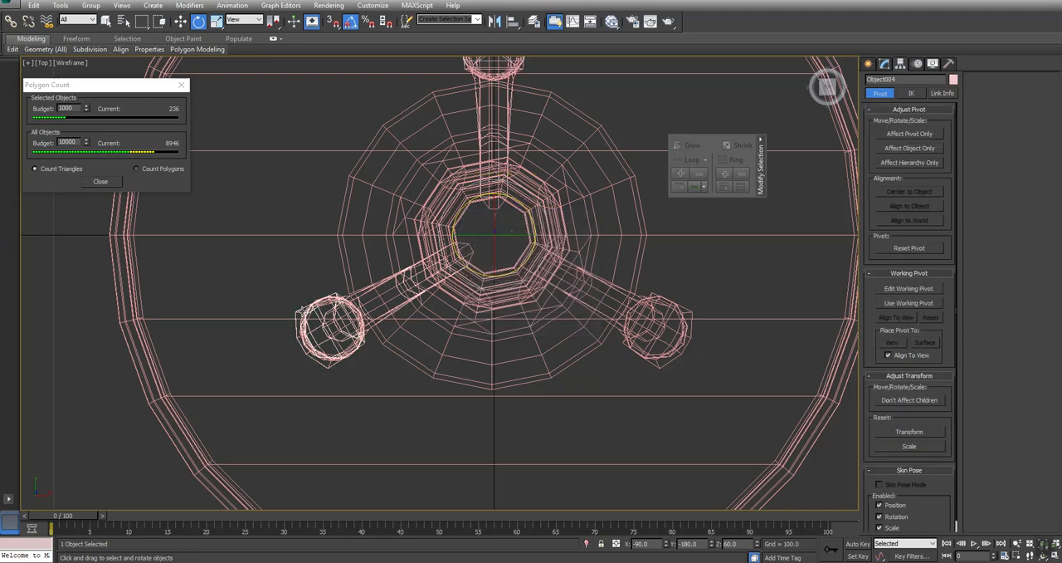
- In the perspective view, select the object holding the two detached original legs and delete it
{"action": "key", "text": "alt+w"}
{"action": "middle_click_drag", "start_coordinate": [652, 450], "coordinate": [655, 439]}
{"action": "key", "text": "alt+w"}
{"action": "middle_click_drag", "start_coordinate": [344, 355], "coordinate": [515, 363]}
{"action": "key", "text": "alt+z"}
{"action": "left_click_drag", "start_coordinate": [459, 383], "coordinate": [459, 330]}
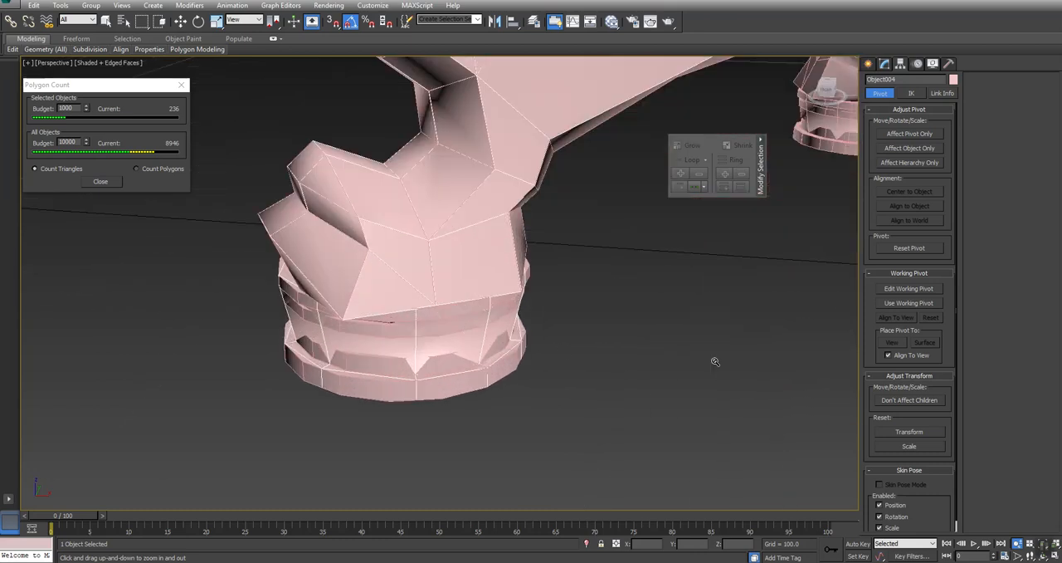
{"action": "right_click", "coordinate": [713, 361]}
{"action": "left_click", "coordinate": [663, 343]}
{"action": "left_click", "coordinate": [461, 313]}
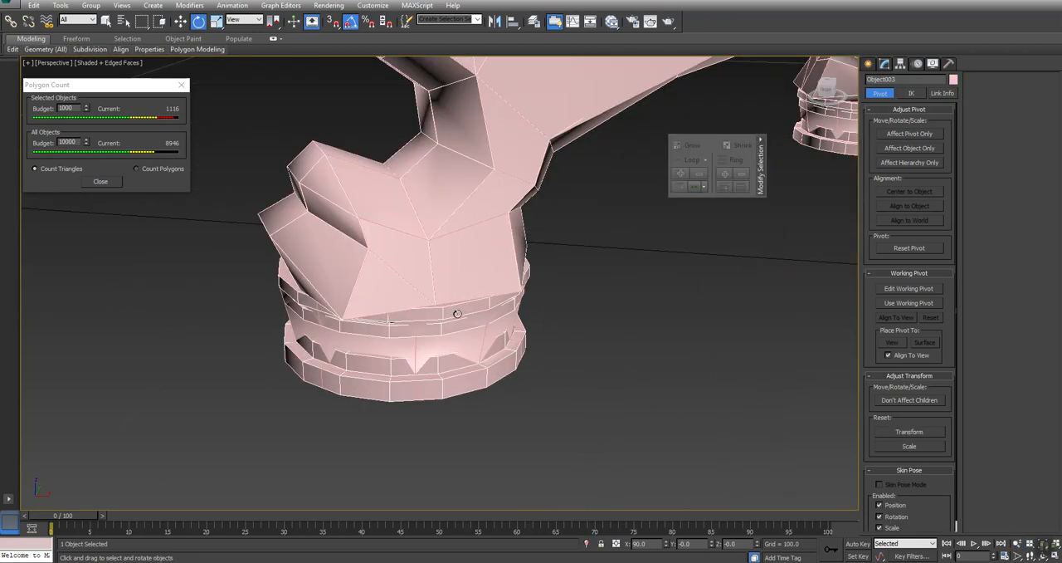
{"action": "key", "text": "Delete"}
- Select Table_LP and attach all three simplified legs to it
{"action": "key", "text": "alt+z"}
{"action": "left_click_drag", "start_coordinate": [670, 88], "coordinate": [669, 235]}
{"action": "right_click", "coordinate": [670, 235]}
{"action": "middle_click_drag", "start_coordinate": [775, 268], "coordinate": [271, 284]}
{"action": "scroll", "coordinate": [272, 285], "scroll_direction": "down", "scroll_amount": 3}
{"action": "middle_click_drag", "start_coordinate": [649, 325], "coordinate": [586, 305]}
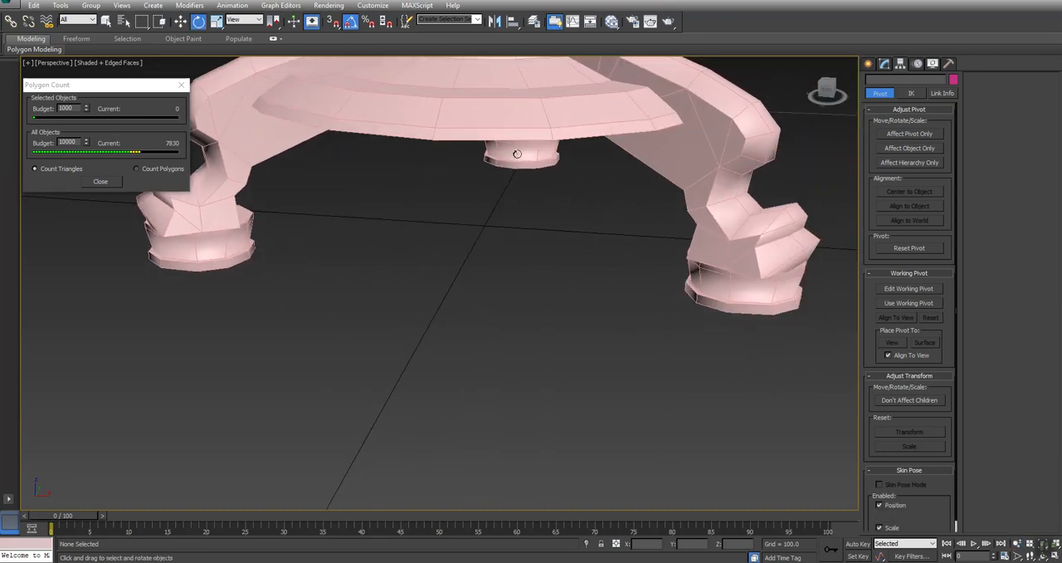
{"action": "left_click", "coordinate": [517, 154]}
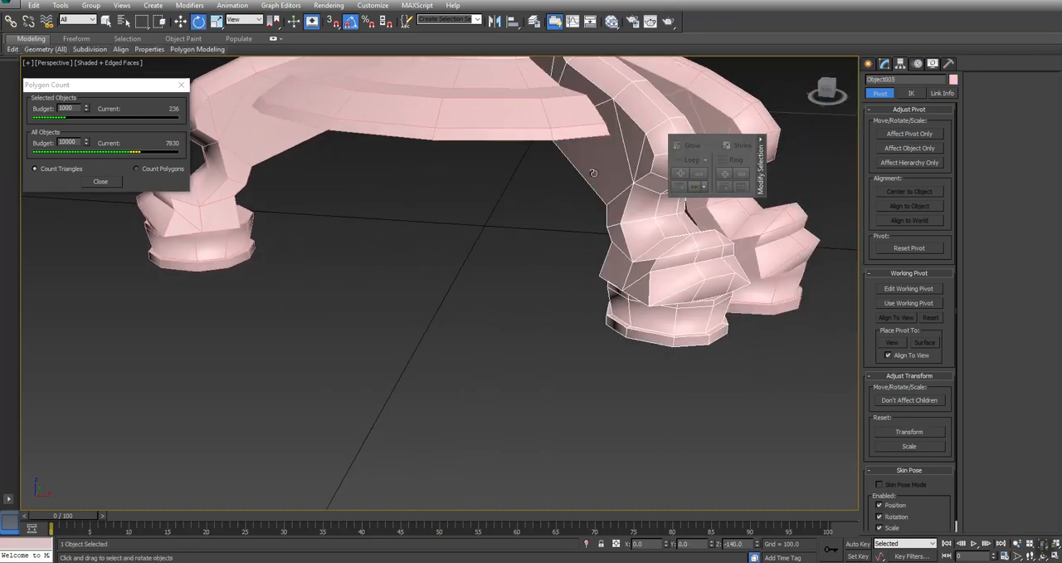
{"action": "left_click", "coordinate": [506, 107]}
{"action": "key", "text": "z"}
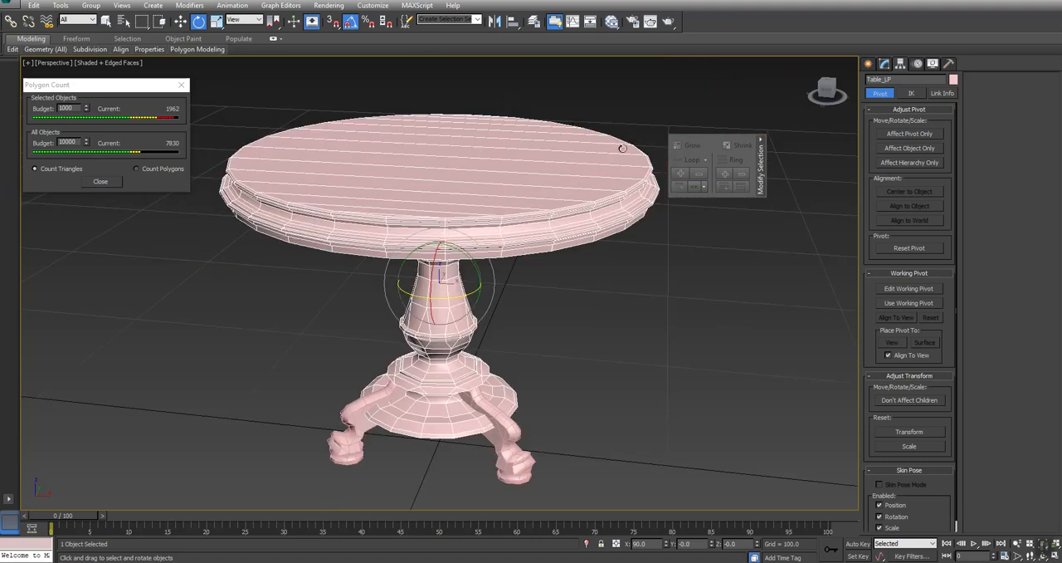
{"action": "left_click", "coordinate": [886, 64]}
{"action": "key", "text": "q"}
{"action": "left_click", "coordinate": [508, 439]}
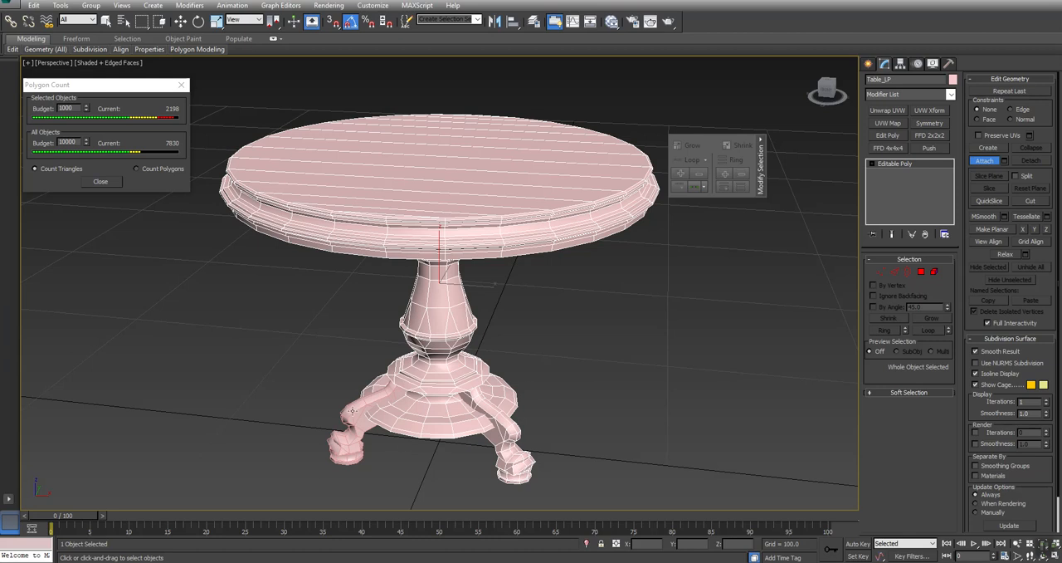
{"action": "left_click", "coordinate": [346, 415]}
{"action": "middle_click_drag", "start_coordinate": [426, 376], "coordinate": [372, 395], "text": "alt"}
{"action": "left_click", "coordinate": [373, 402]}
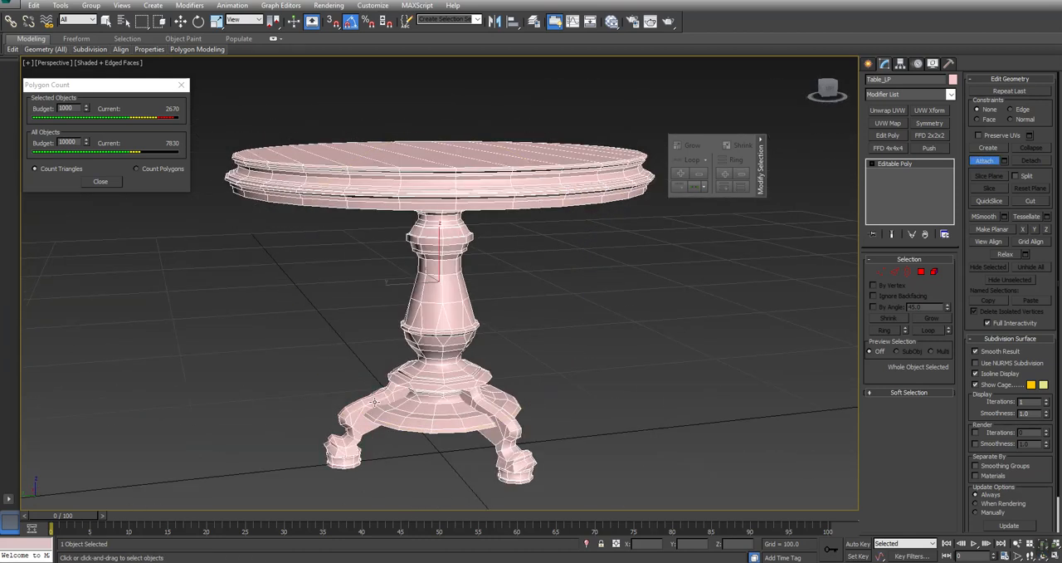
- Check the assembled table's triangle count and inspect its legs and tabletop rim from several angles
{"action": "key", "text": "w"}
{"action": "middle_click_drag", "start_coordinate": [635, 364], "coordinate": [576, 308]}
{"action": "scroll", "coordinate": [621, 327], "scroll_direction": "down", "scroll_amount": 5}
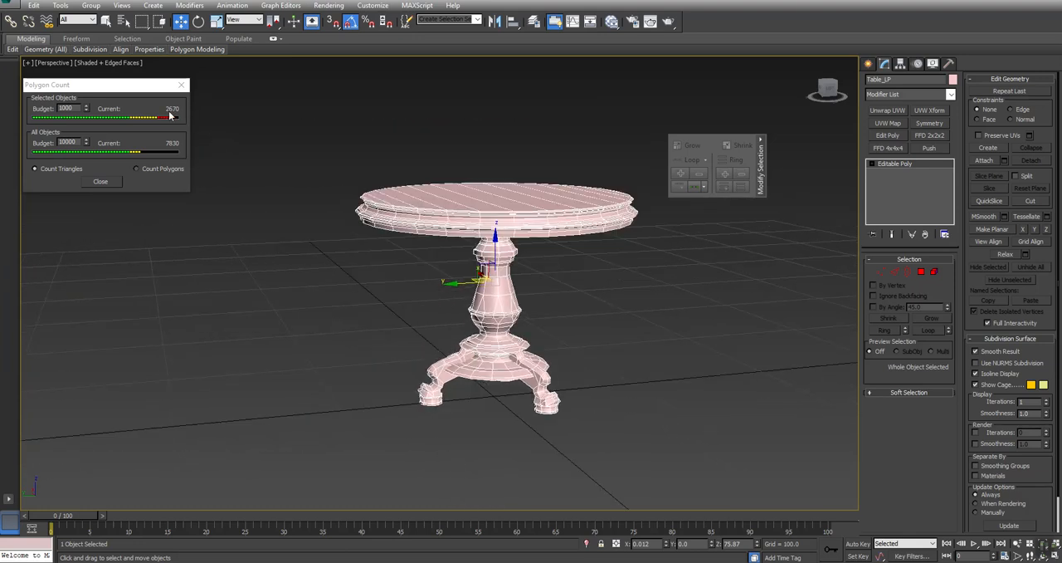
{"action": "middle_click_drag", "start_coordinate": [541, 244], "coordinate": [518, 274], "text": "alt"}
{"action": "middle_click_drag", "start_coordinate": [555, 367], "coordinate": [551, 332], "text": "ctrl+alt"}
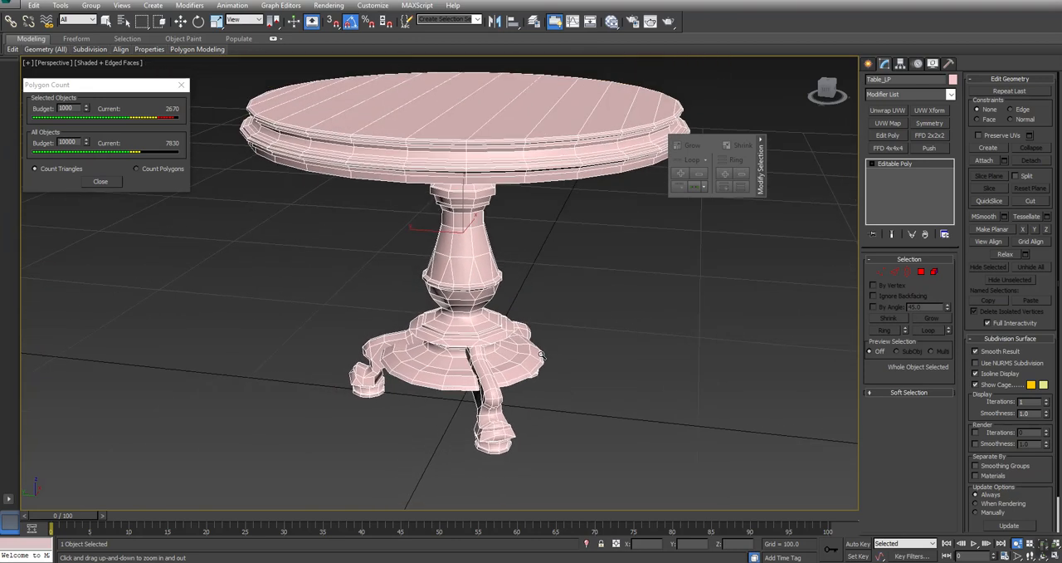
{"action": "scroll", "coordinate": [616, 169], "scroll_direction": "down", "scroll_amount": 2}
{"action": "scroll", "coordinate": [613, 241], "scroll_direction": "up", "scroll_amount": 6}
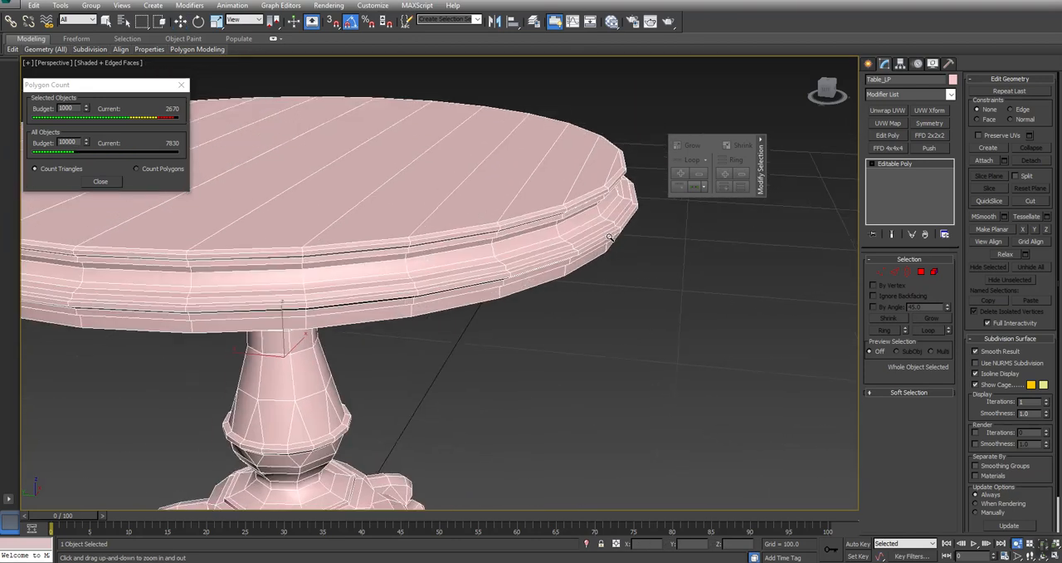
- Try to collapse the ring of short vertical edges around the tabletop's upper rim
{"action": "key", "text": "2"}
{"action": "left_click", "coordinate": [610, 202]}
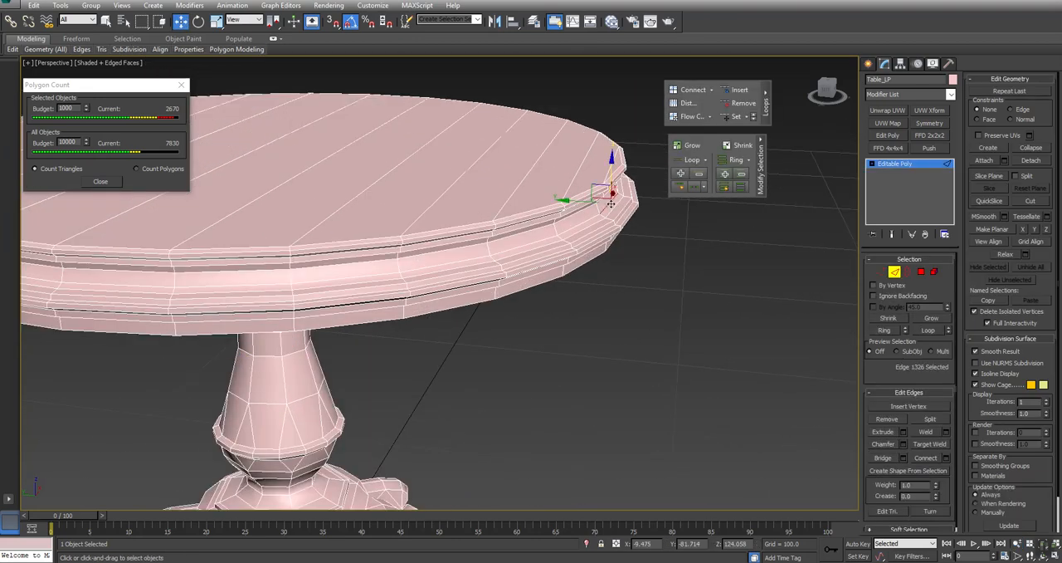
{"action": "left_click", "coordinate": [596, 206]}
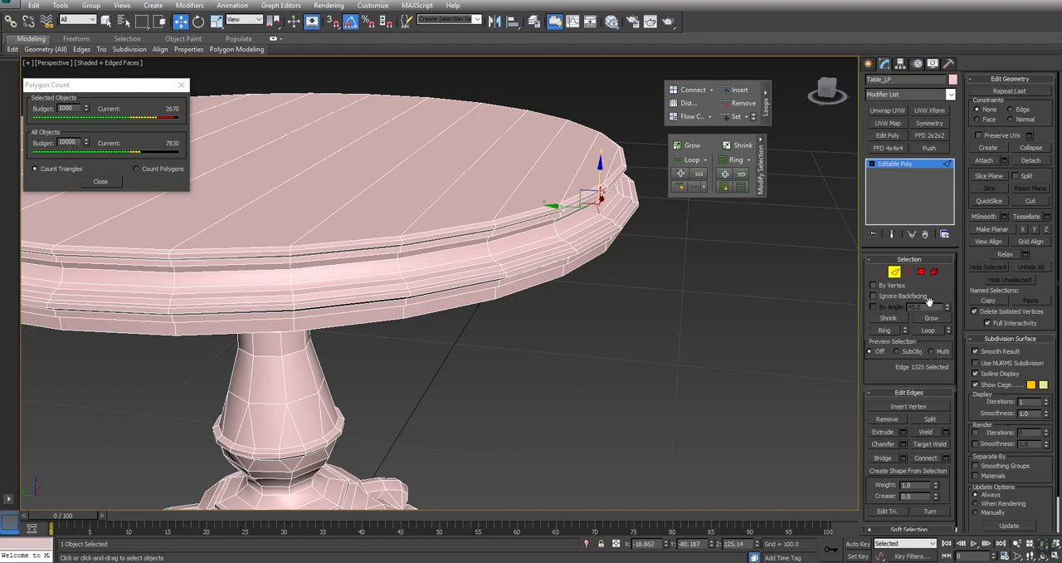
{"action": "key", "text": "alt+r"}
{"action": "left_click", "coordinate": [1031, 148]}
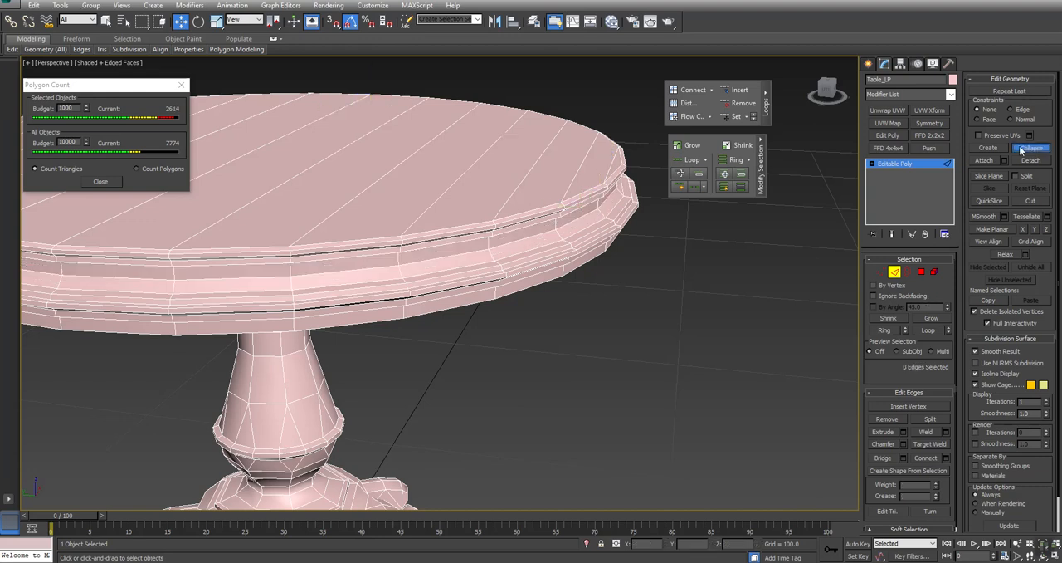
{"action": "left_click", "coordinate": [608, 214]}
{"action": "middle_click_drag", "start_coordinate": [608, 214], "coordinate": [472, 304], "text": "alt"}
{"action": "key", "text": "ctrl+z"}
{"action": "key", "text": "ctrl+z"}
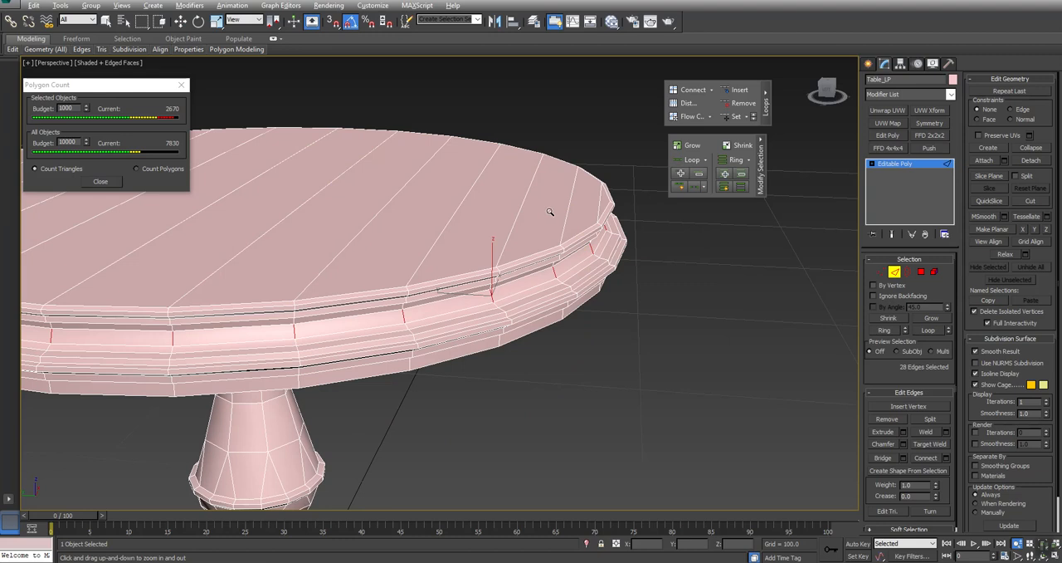
- Remove three redundant horizontal edge loops from the tabletop's molded rim, including one near its underside
{"action": "key", "text": "w"}
{"action": "middle_click_drag", "start_coordinate": [489, 286], "coordinate": [420, 313], "text": "alt"}
{"action": "left_click", "coordinate": [568, 265]}
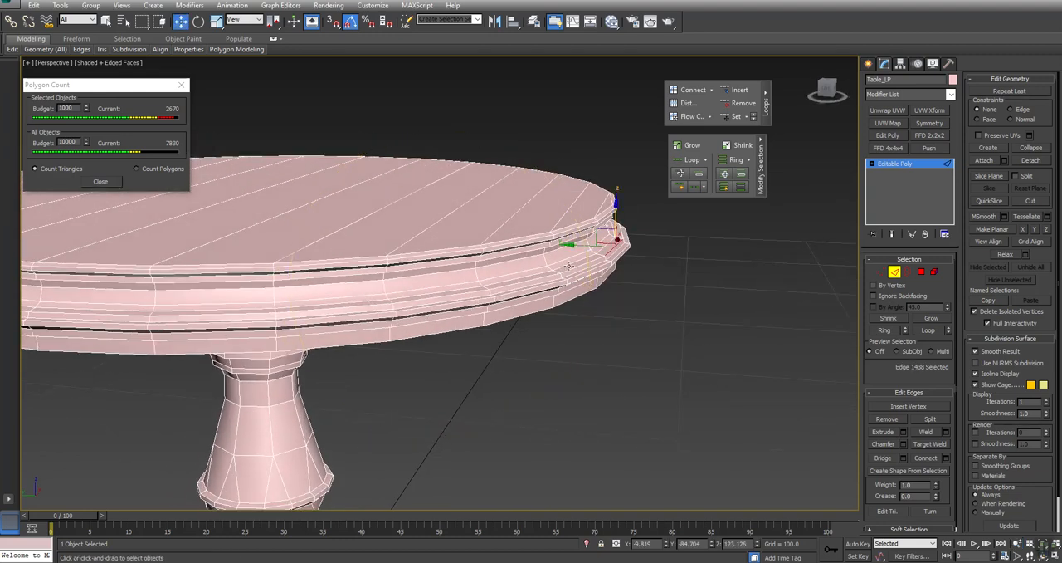
{"action": "left_click", "coordinate": [612, 253]}
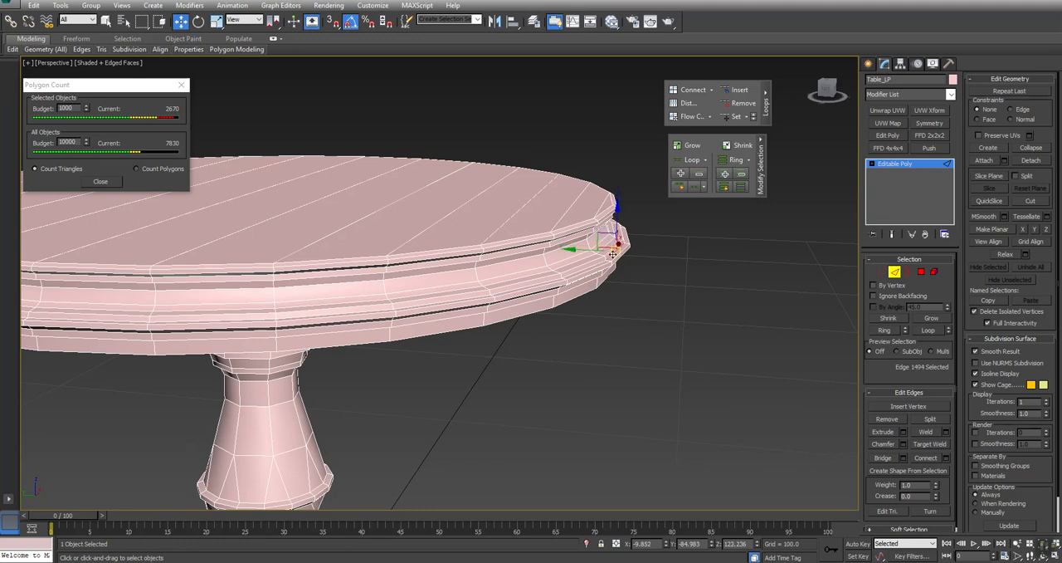
{"action": "left_click", "coordinate": [743, 103]}
{"action": "mouse_move", "coordinate": [608, 260]}
{"action": "middle_mouse_down", "text": "alt"}
{"action": "mouse_move", "coordinate": [602, 249]}
{"action": "mouse_move", "coordinate": [591, 258]}
{"action": "middle_mouse_up", "text": "alt"}
{"action": "left_click", "coordinate": [590, 257]}
{"action": "left_click", "coordinate": [591, 257]}
{"action": "left_click", "coordinate": [744, 103]}
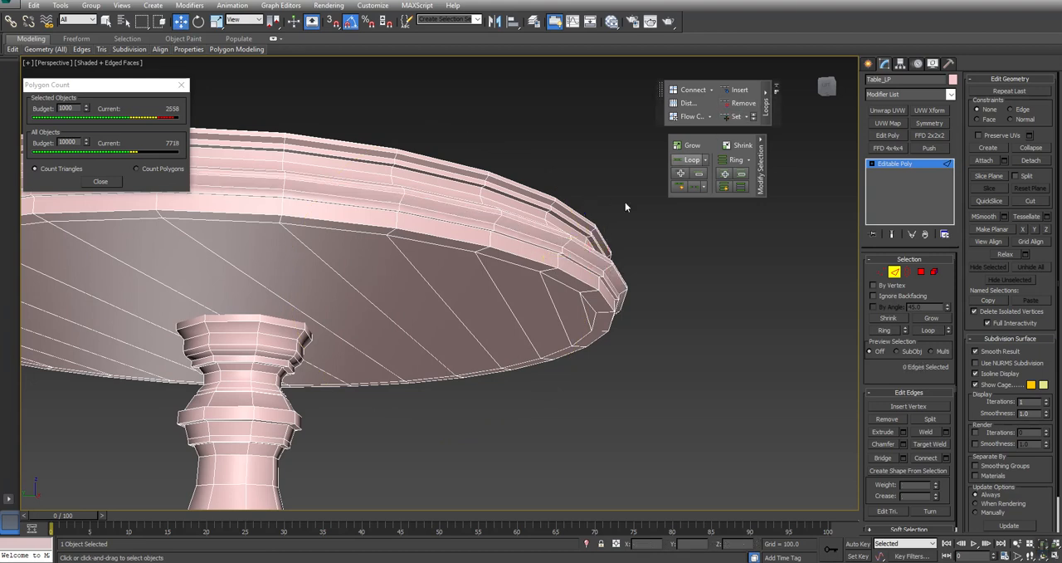
{"action": "left_click", "coordinate": [572, 264]}
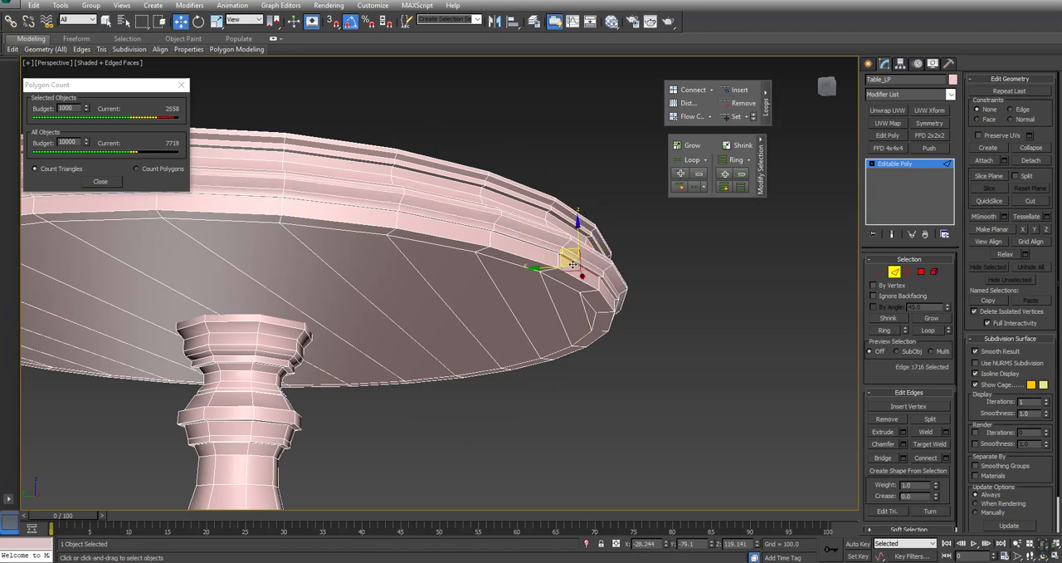
{"action": "left_click", "coordinate": [744, 103]}
- Try removing one more edge loop from the lower part of the tabletop's rim
{"action": "left_click", "coordinate": [580, 255]}
{"action": "mouse_move", "coordinate": [484, 285]}
{"action": "middle_mouse_down", "text": "alt"}
{"action": "mouse_move", "coordinate": [515, 288]}
{"action": "mouse_move", "coordinate": [472, 303]}
{"action": "mouse_move", "coordinate": [503, 305]}
{"action": "mouse_move", "coordinate": [503, 292]}
{"action": "middle_mouse_up", "text": "alt"}
{"action": "left_click", "coordinate": [743, 103]}
{"action": "key", "text": "ctrl+z"}
{"action": "key", "text": "ctrl+z"}
- Remove the redundant horizontal edge loop above the widest collar on the upper pedestal, just beneath the tabletop
{"action": "middle_click_drag", "start_coordinate": [509, 233], "coordinate": [467, 261]}
{"action": "left_click", "coordinate": [641, 295]}
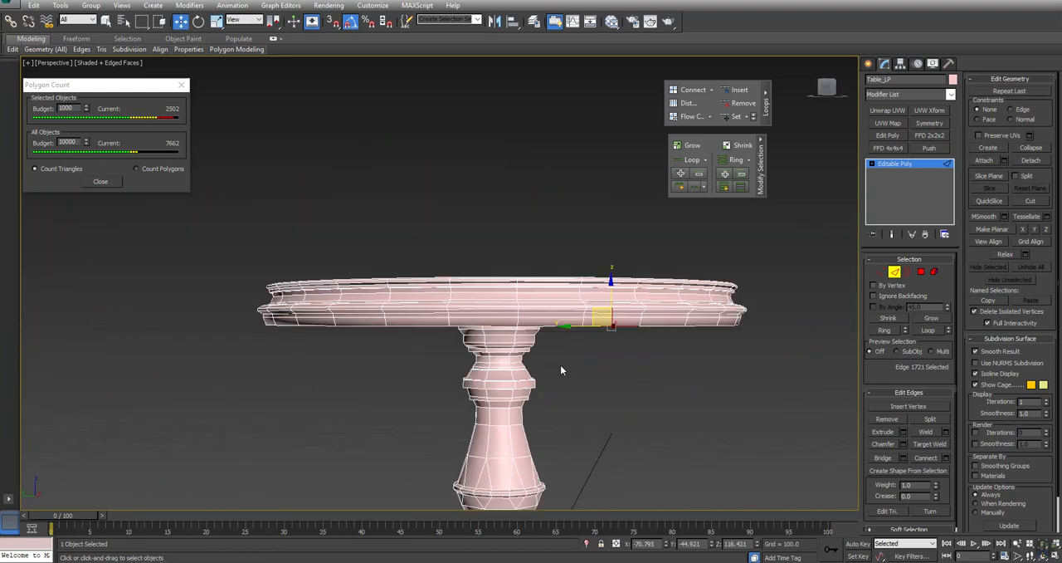
{"action": "scroll", "coordinate": [490, 397], "scroll_direction": "up", "scroll_amount": 4}
{"action": "left_click", "coordinate": [562, 291]}
{"action": "middle_click_drag", "start_coordinate": [562, 290], "coordinate": [585, 285], "text": "alt"}
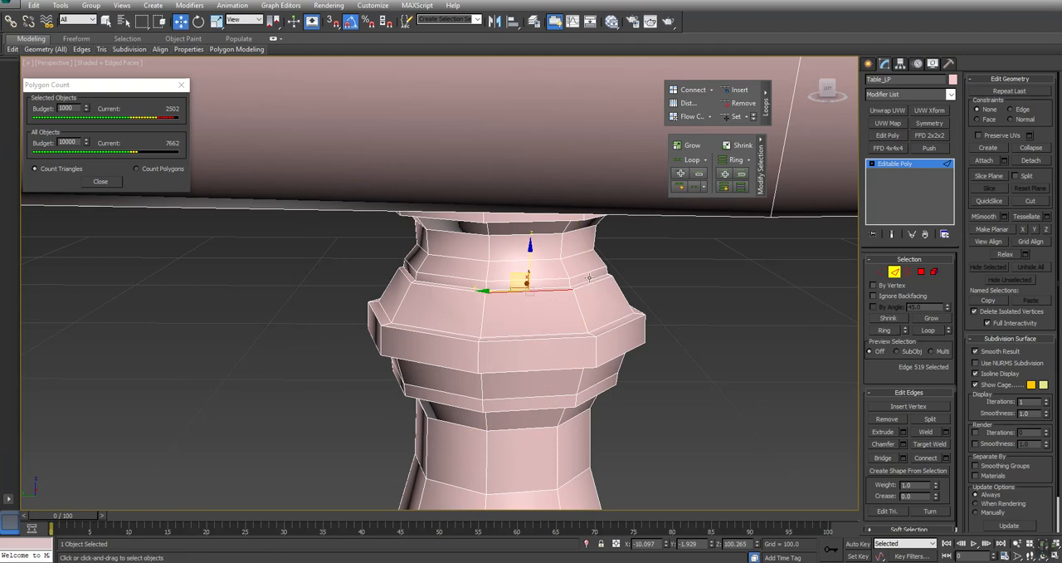
{"action": "left_click", "coordinate": [588, 279]}
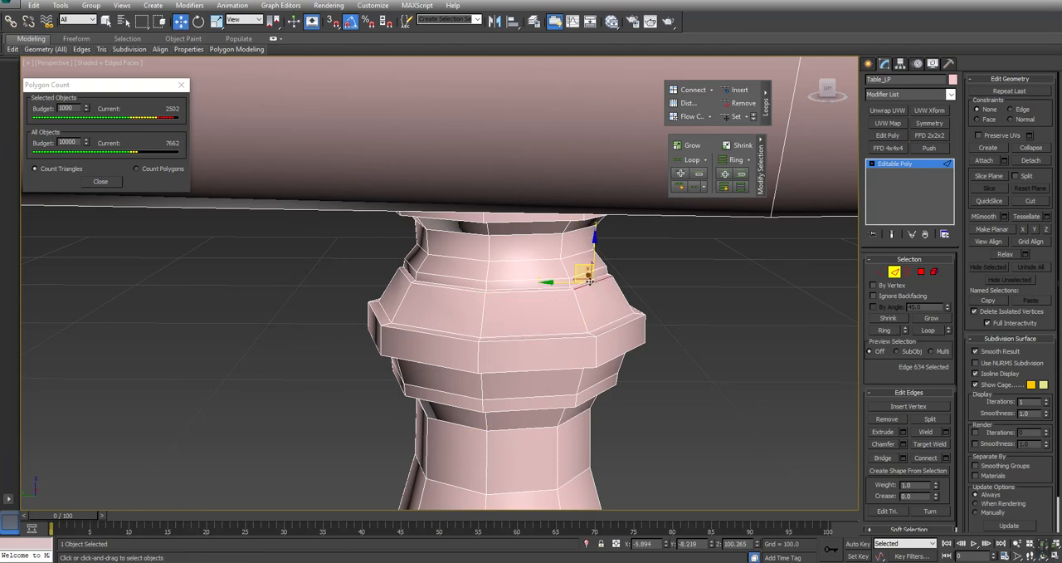
{"action": "left_click", "coordinate": [739, 102]}
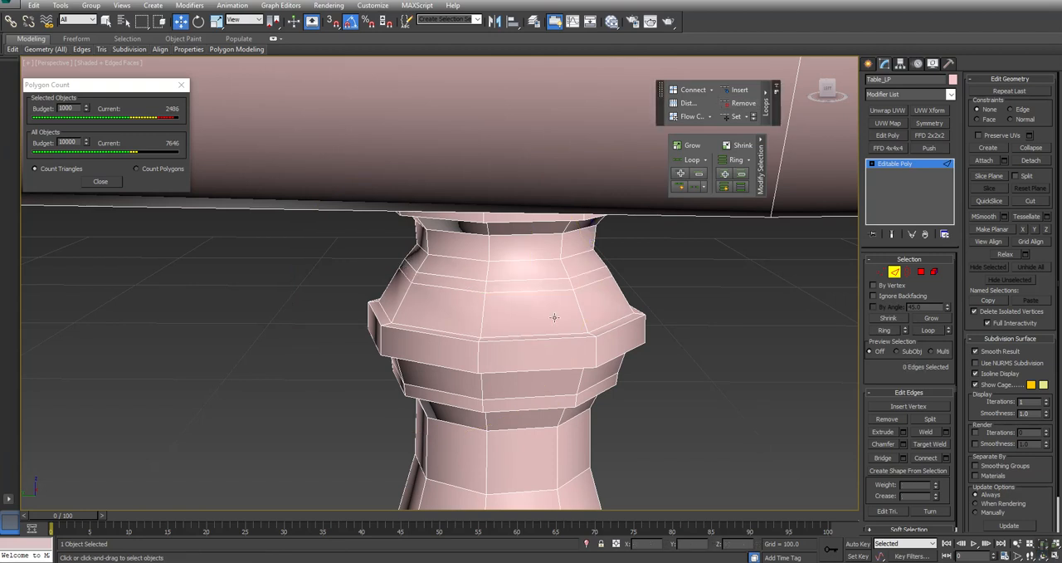
- Select the ring of short vertical edges around the upper pedestal's shoulder and collapse it into a single loop
{"action": "left_click", "coordinate": [608, 271]}
{"action": "left_click", "coordinate": [735, 159]}
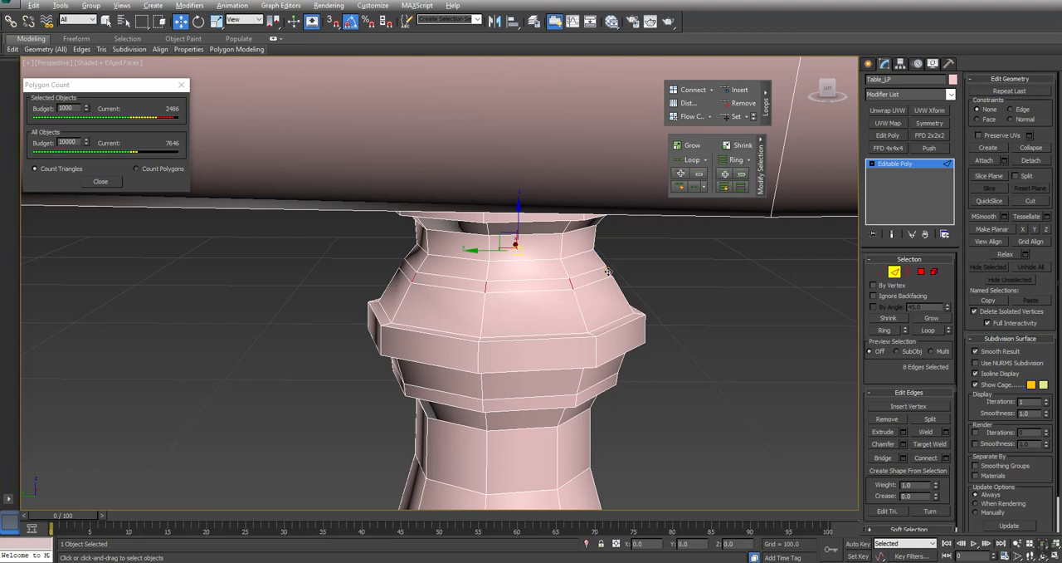
{"action": "left_click", "coordinate": [1032, 147]}
{"action": "left_click", "coordinate": [558, 243]}
- Leave edge editing and look over the complete table's simplified mesh as a whole object
{"action": "mouse_move", "coordinate": [523, 320]}
{"action": "middle_mouse_down", "text": "alt"}
{"action": "mouse_move", "coordinate": [505, 298]}
{"action": "mouse_move", "coordinate": [528, 313]}
{"action": "middle_mouse_up", "text": "alt"}
{"action": "middle_click_drag", "start_coordinate": [522, 159], "coordinate": [443, 288], "text": "ctrl+alt"}
{"action": "left_click", "coordinate": [607, 283]}
{"action": "scroll", "coordinate": [486, 248], "scroll_direction": "down", "scroll_amount": 3}
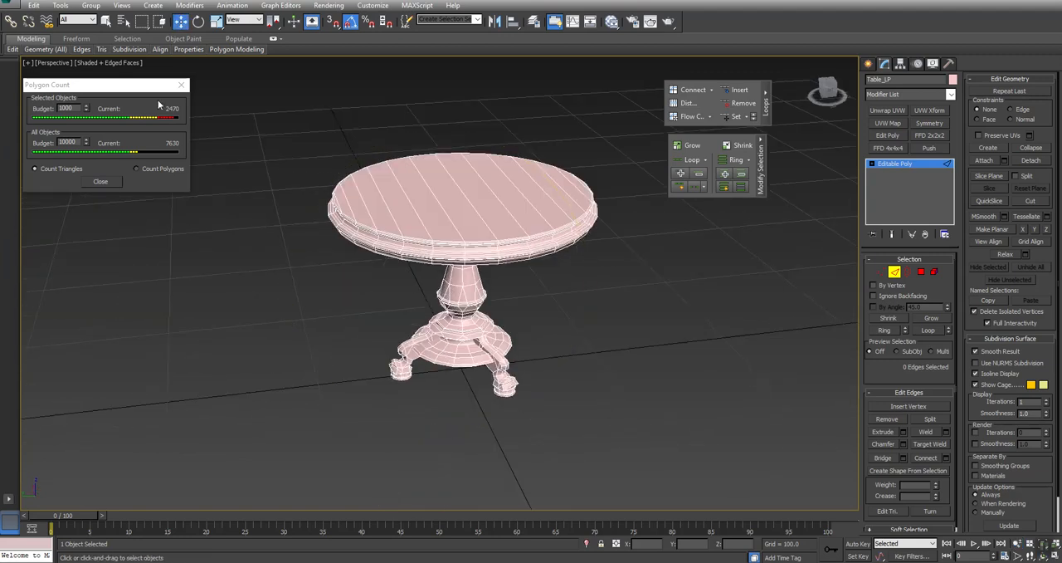
{"action": "left_click", "coordinate": [894, 272]}
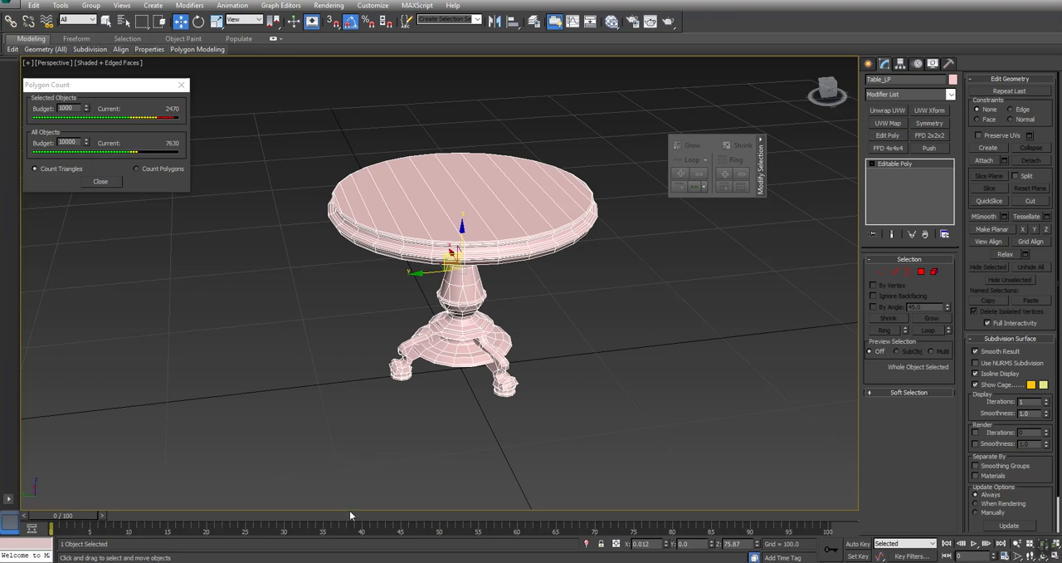
{"action": "mouse_move", "coordinate": [392, 561]}
{"action": "middle_click_drag", "start_coordinate": [583, 359], "coordinate": [555, 381]}
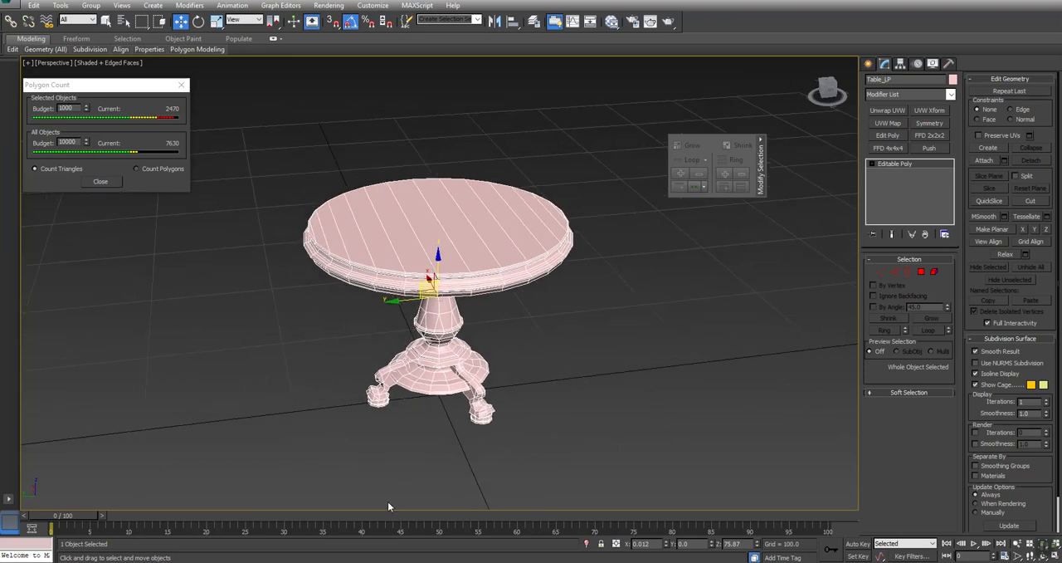